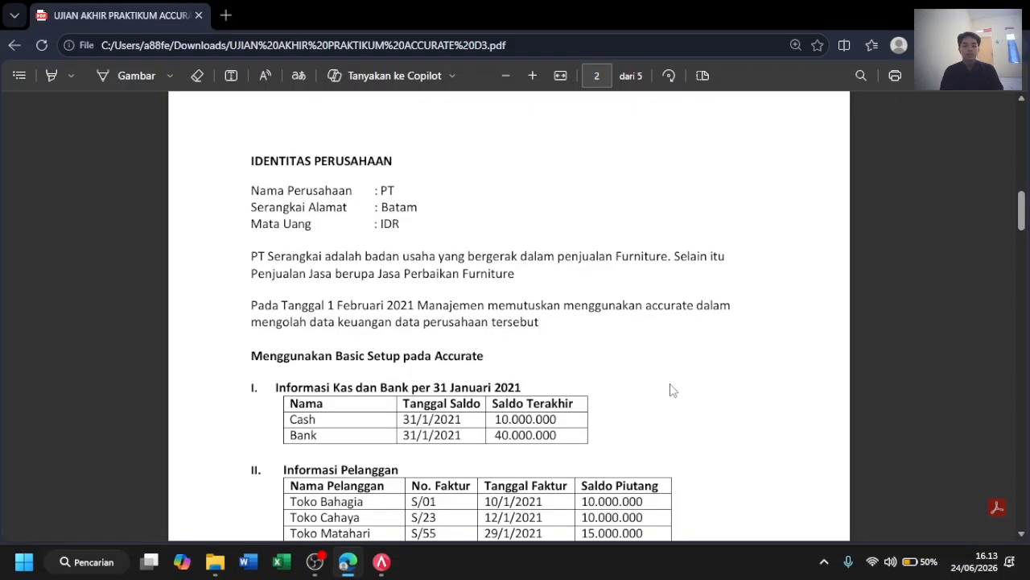
Switch to Accurate 5, start a new local company database and begin choosing where its file is stored.
scroll(671, 389, "up", 1)
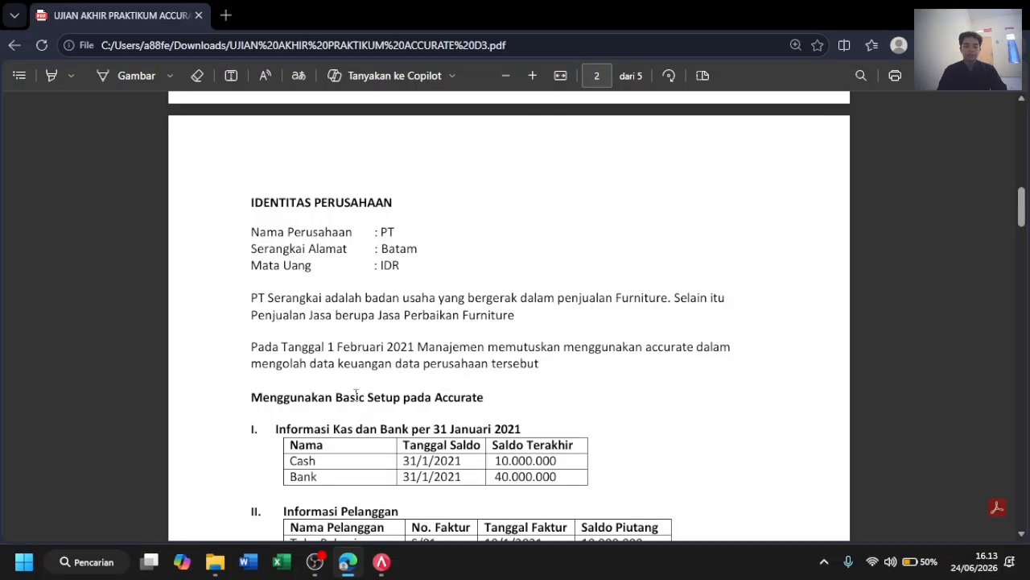
left_click(388, 561)
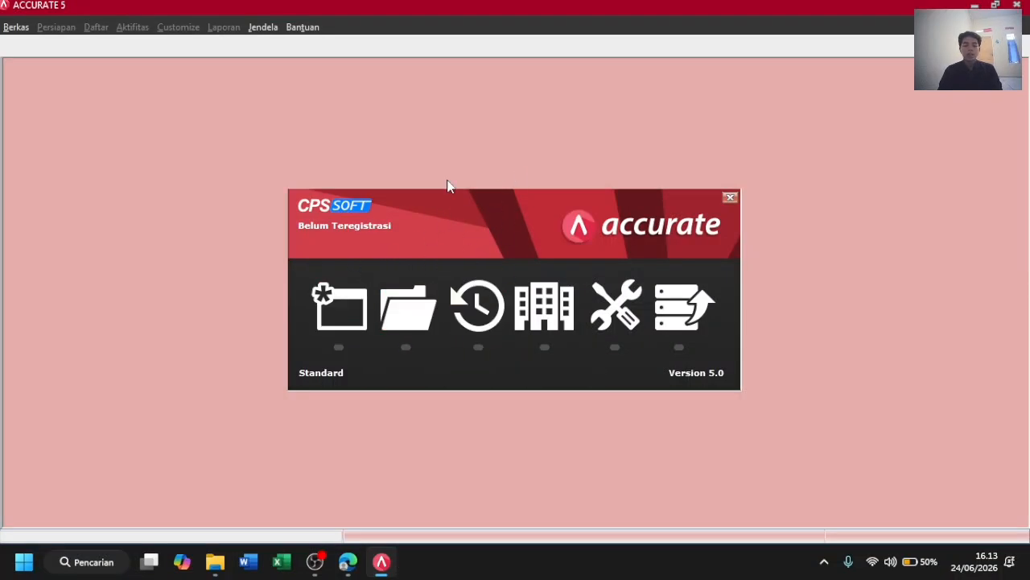
left_click(337, 296)
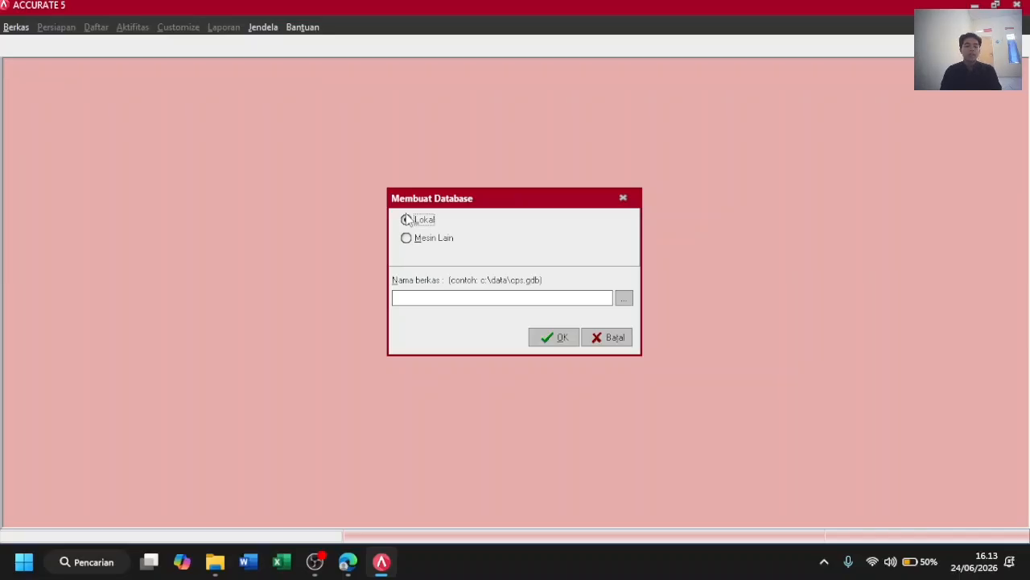
left_click_drag(504, 198, 463, 122)
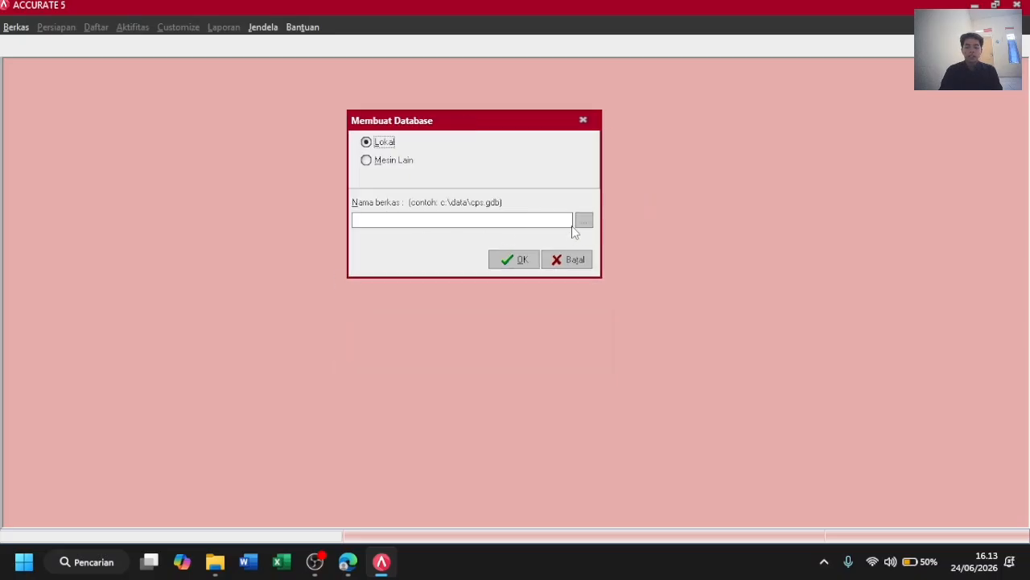
left_click(583, 227)
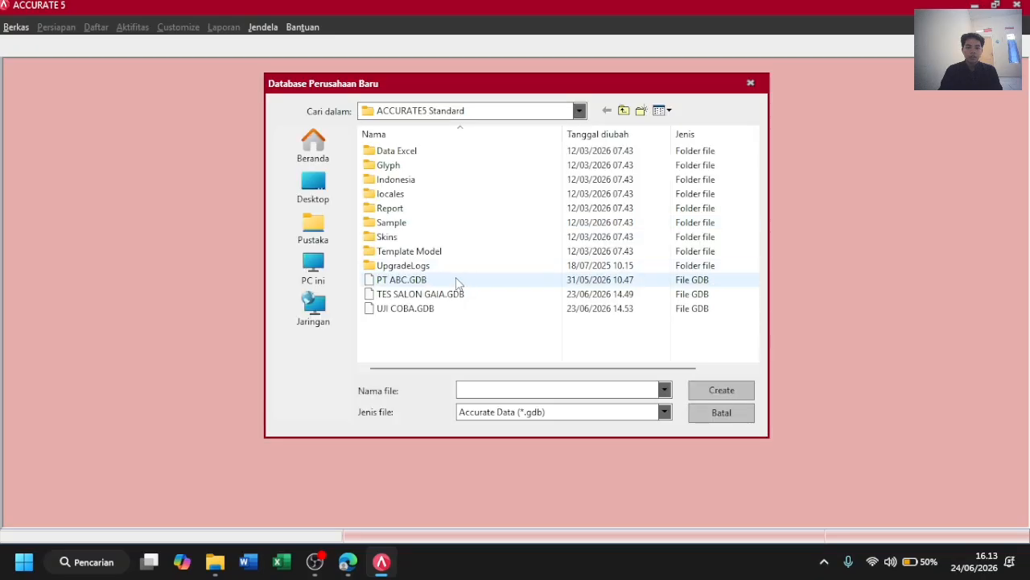
Browse to the UAS PRAKTIKUM SEMESTER 4 folder on local disk C as the location for the database.
left_click(454, 117)
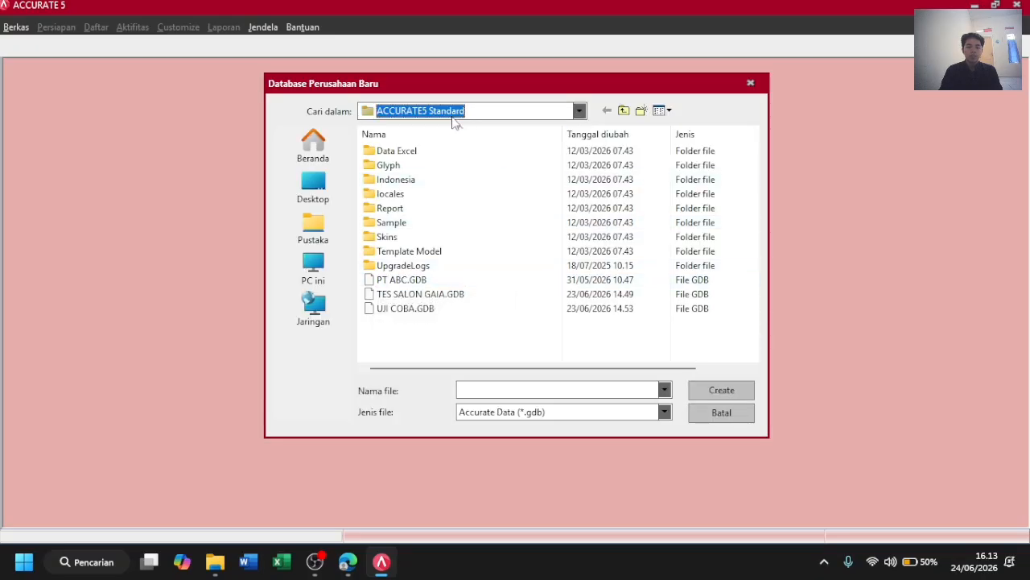
left_click(454, 119)
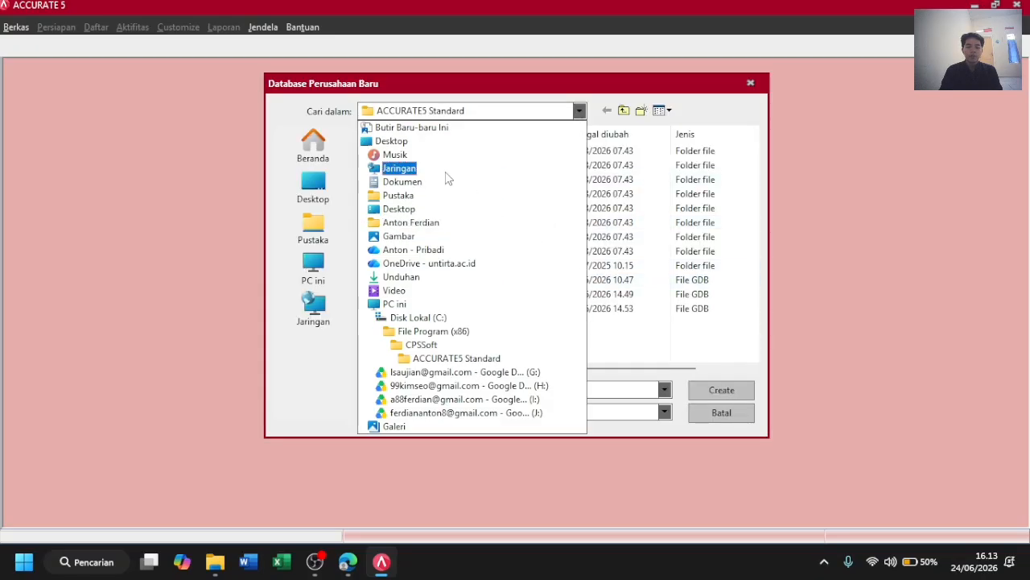
left_click(417, 316)
scroll(483, 242, "down", 5)
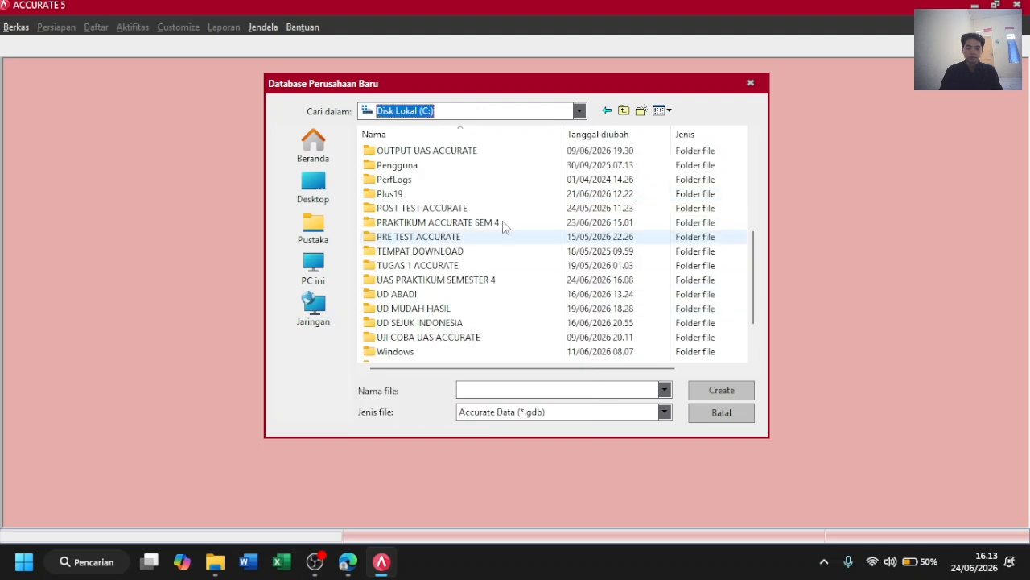
double_click(429, 280)
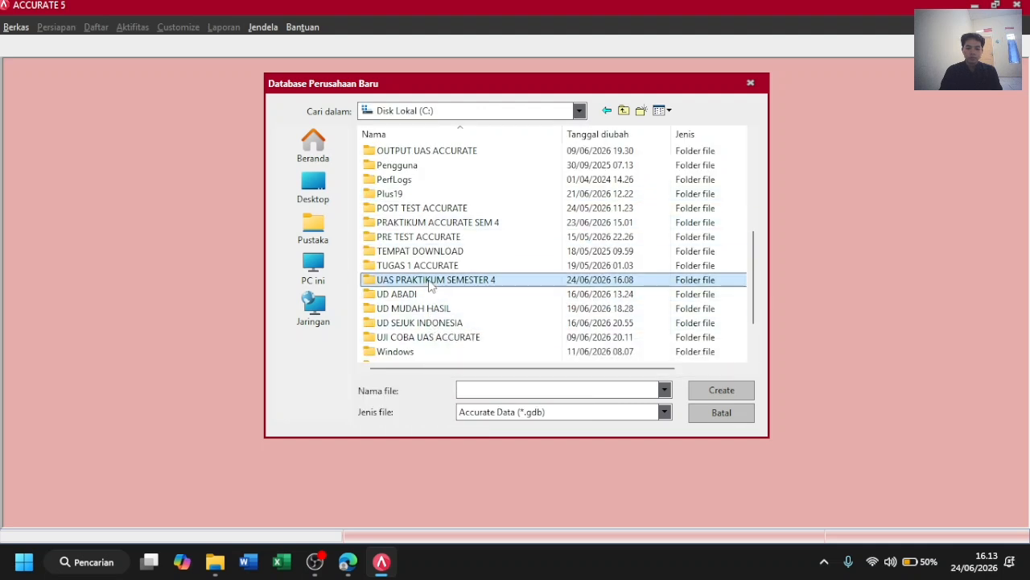
Try to create the database in this folder under the file name PT SERANGKAI.
left_click(510, 390)
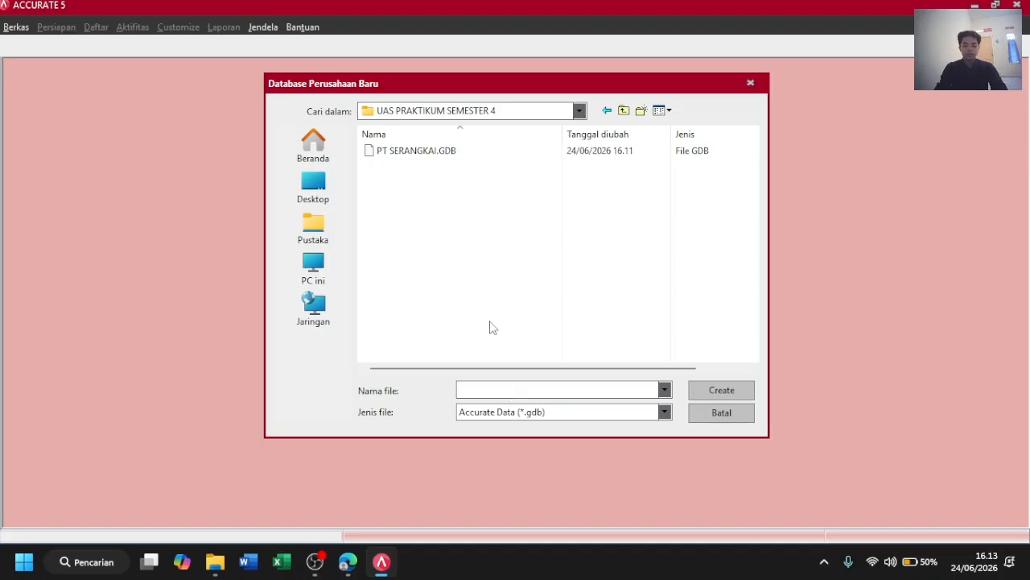
type("PT SERANGKAI")
left_click(613, 337)
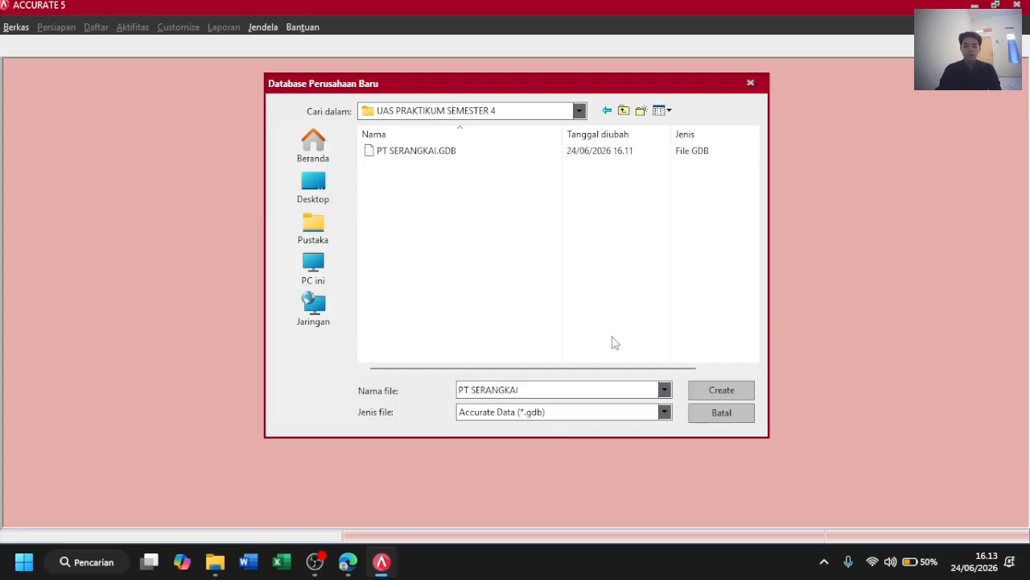
left_click(720, 392)
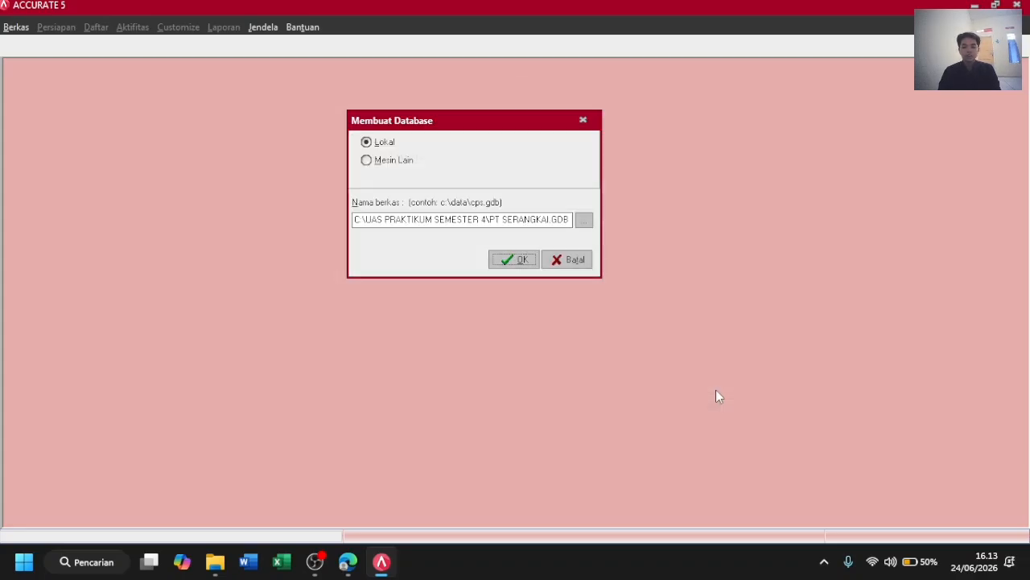
left_click(523, 259)
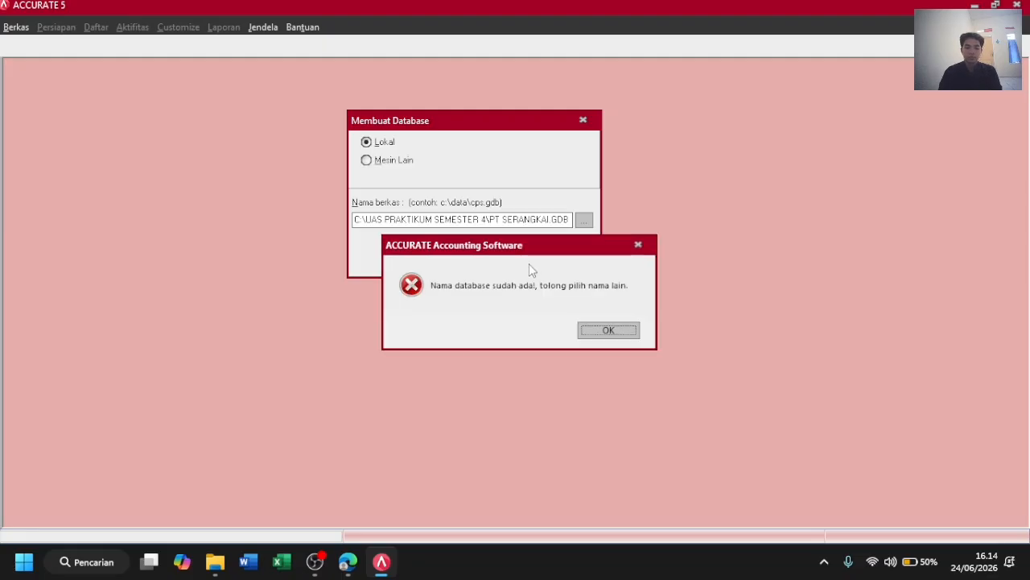
left_click(608, 330)
Name the database file PT SERANGKAI 2 in the UAS PRAKTIKUM SEMESTER 4 folder and create the database.
left_click(583, 222)
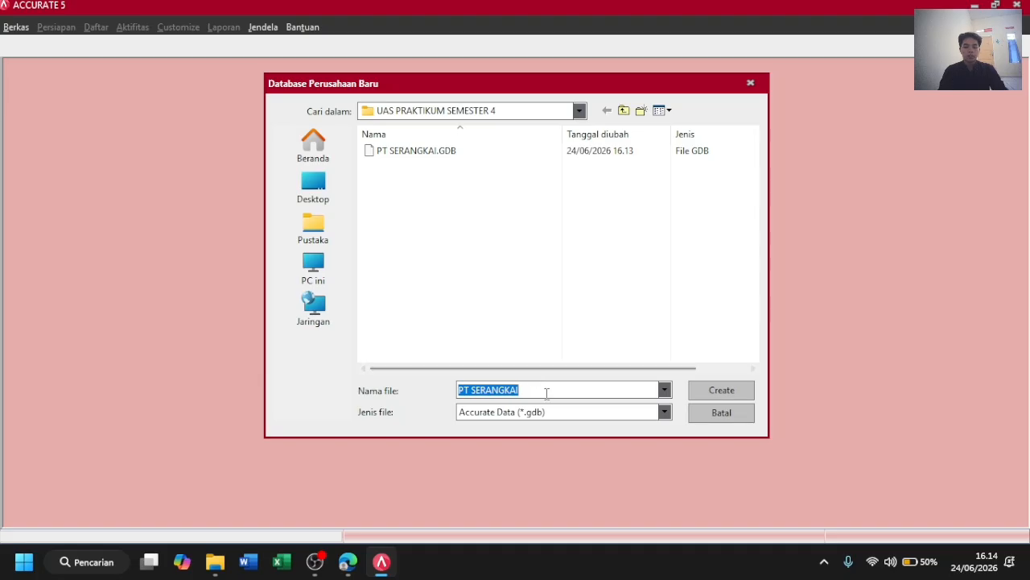
left_click(546, 393)
type("2")
left_click(704, 394)
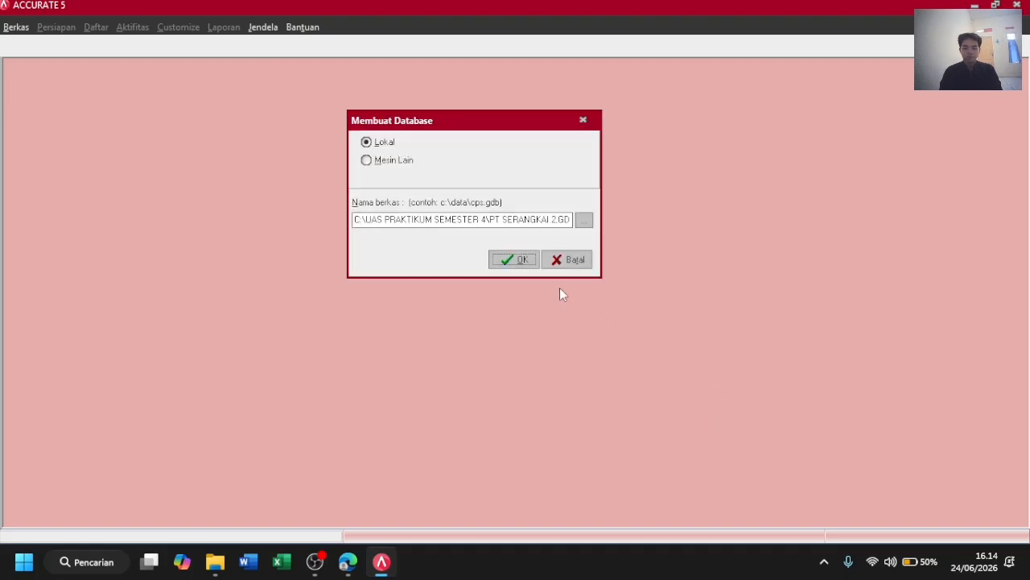
left_click(516, 259)
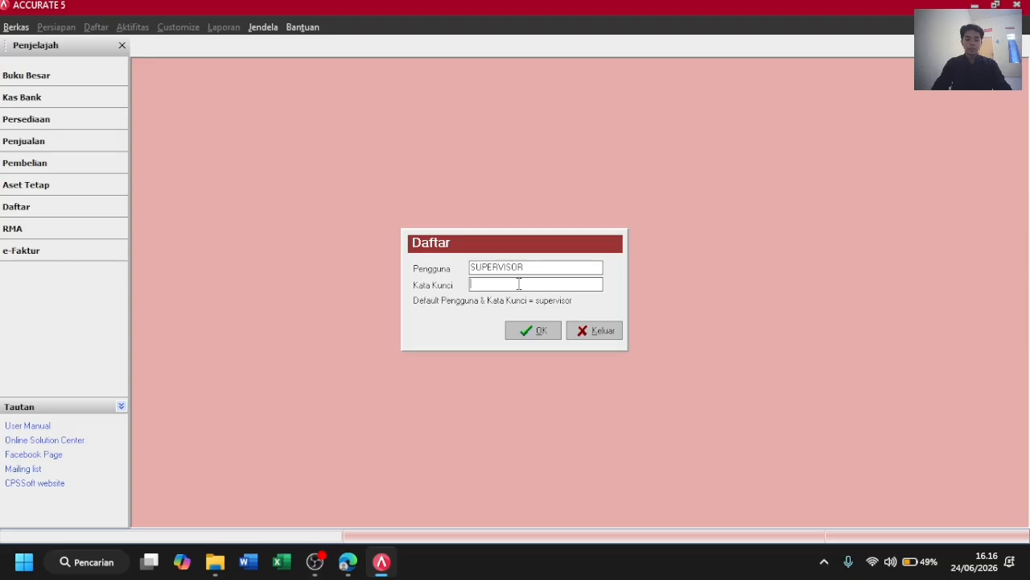
Log in to the new database as SUPERVISOR with the account password.
key("Return")
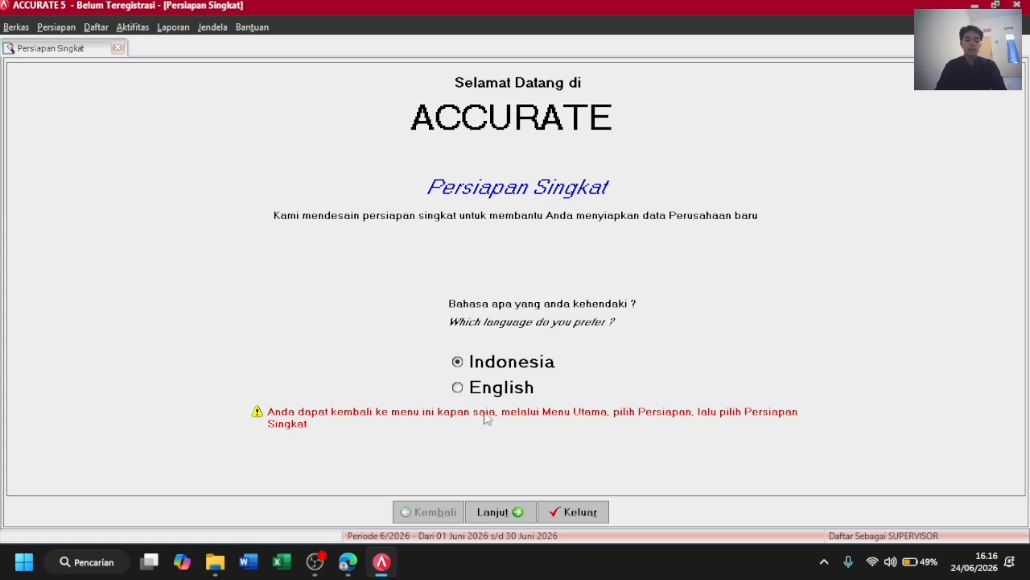
Start the quick setup in Indonesian with Persiapan Standar and accept creating the general default accounts.
left_click(493, 515)
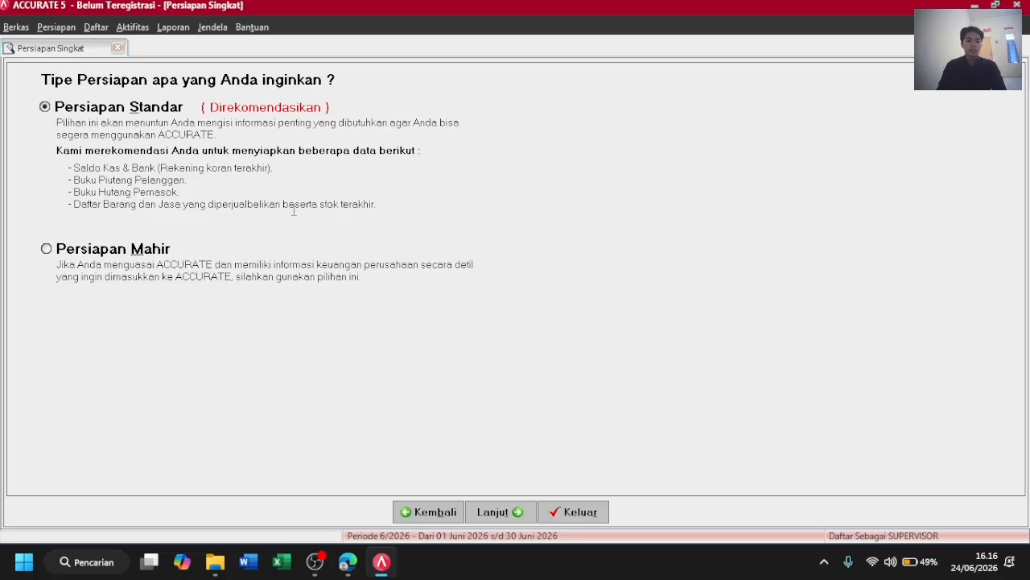
left_click(494, 507)
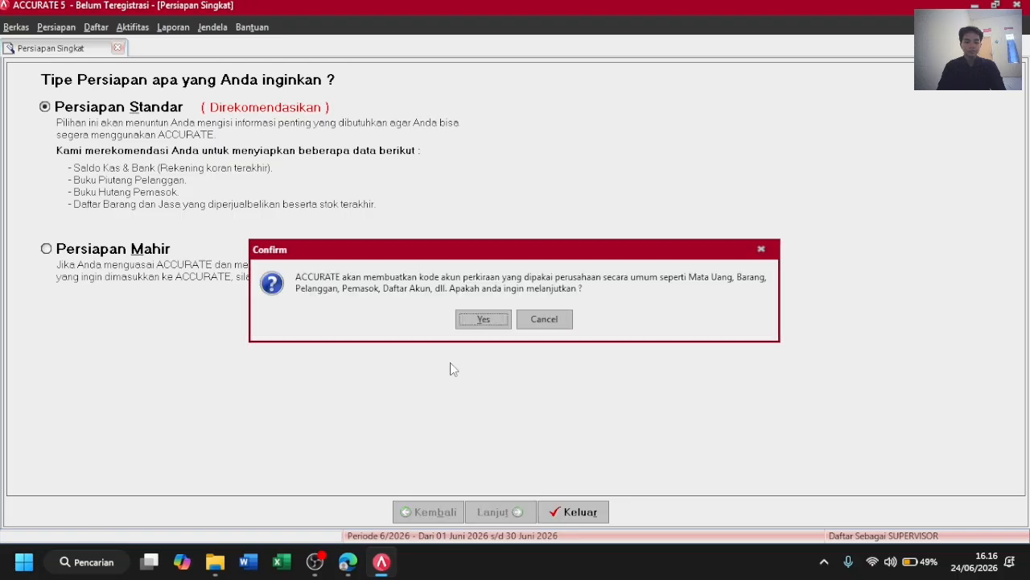
left_click(478, 320)
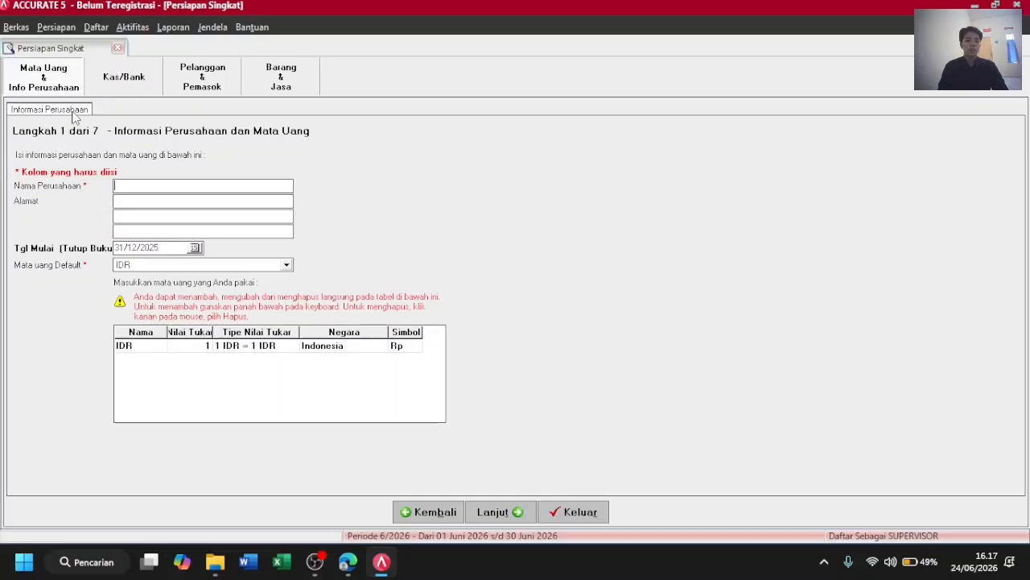
Try to go to the Kas/Bank section of the quick setup.
left_click(118, 88)
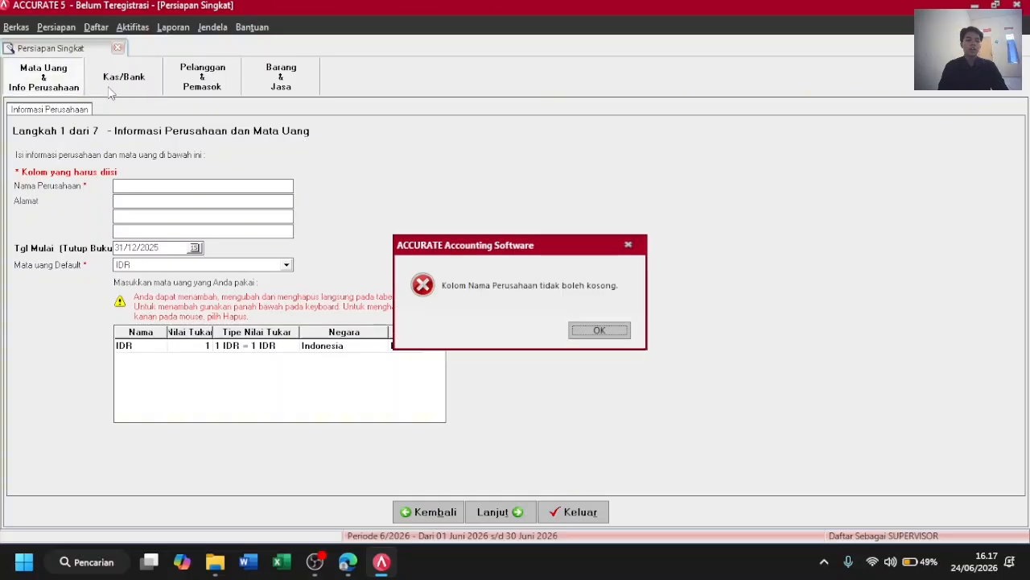
key("Return")
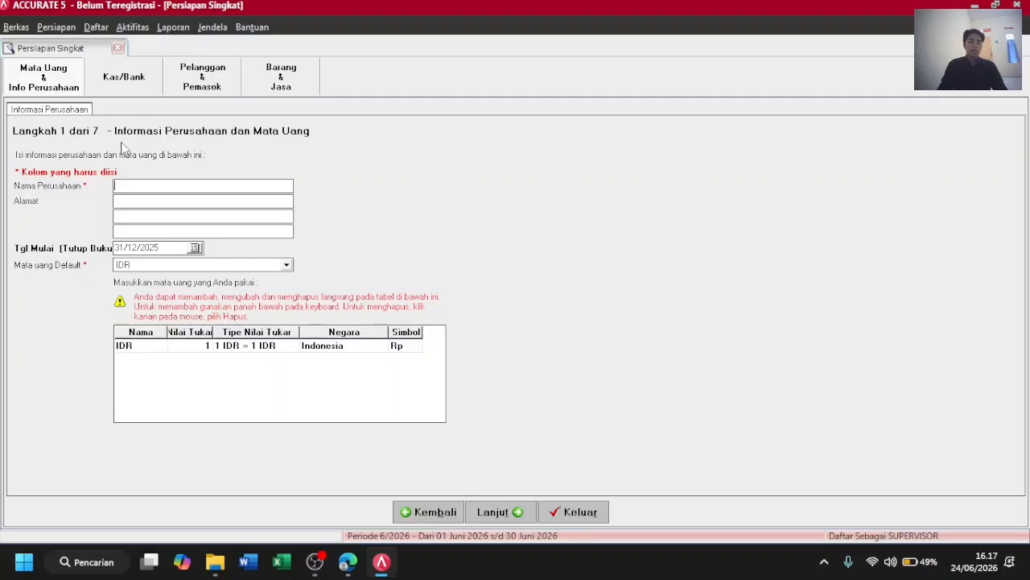
left_click(130, 186)
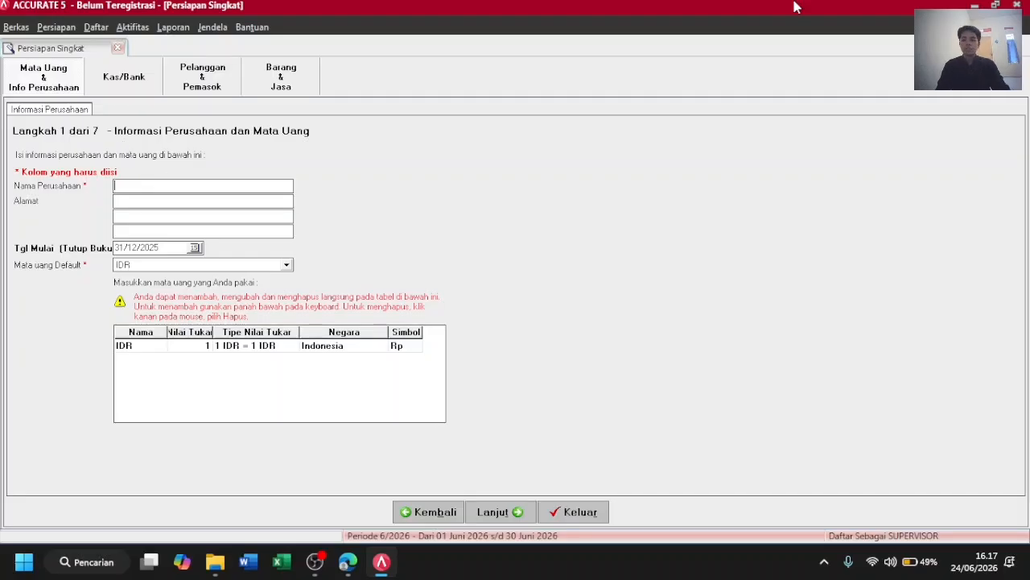
Arrange the Accurate window and the exam PDF side by side, giving Accurate the wider share of the screen.
left_click(996, 5)
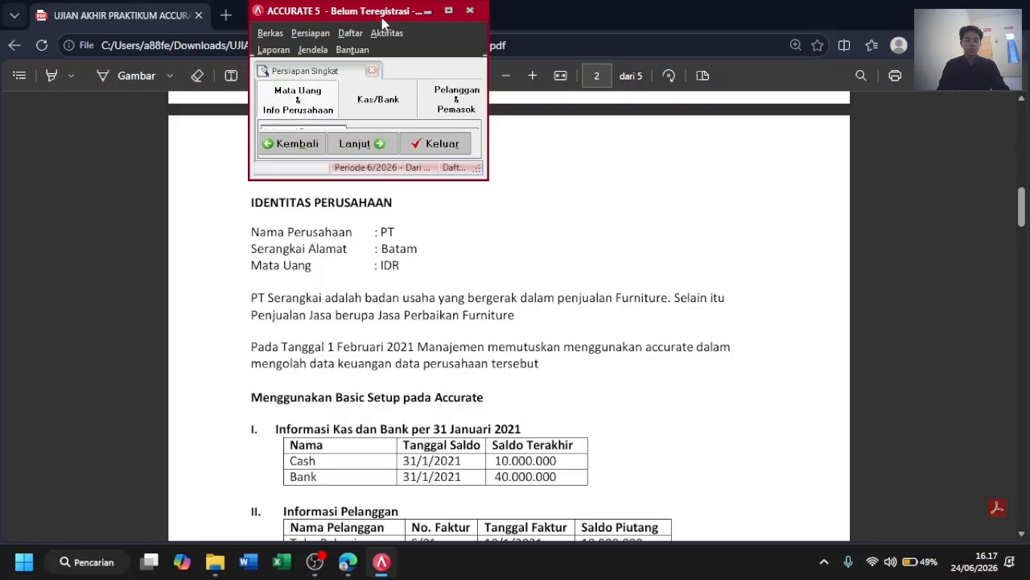
left_click_drag(364, 11, 412, 52)
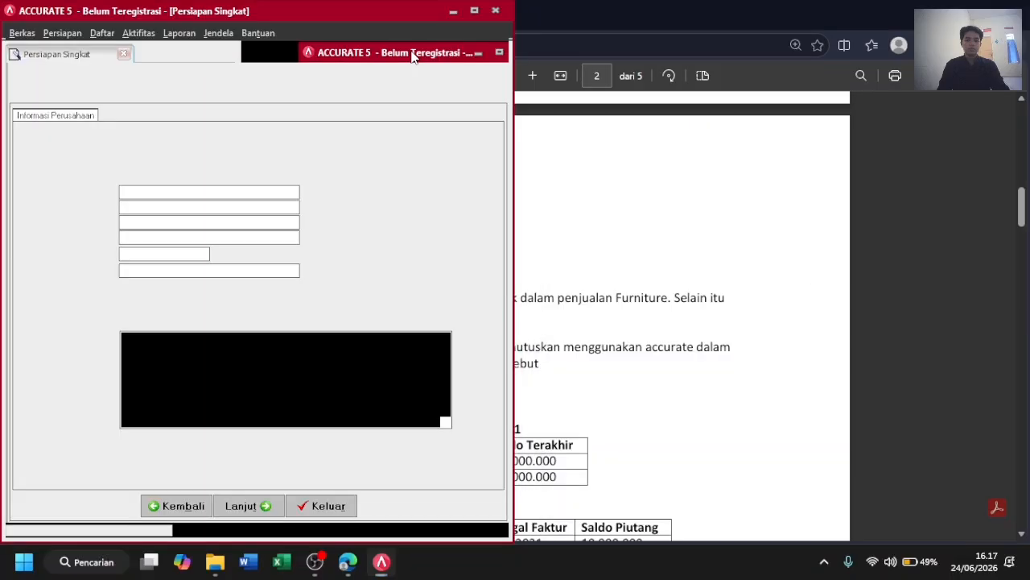
left_click(858, 212)
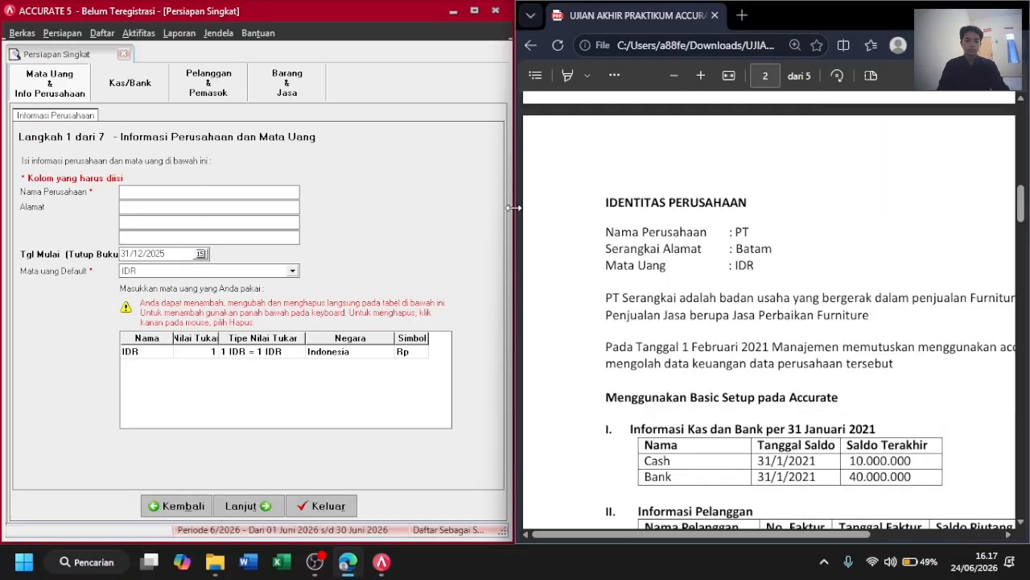
left_click_drag(514, 208, 652, 203)
left_click_drag(515, 203, 659, 233)
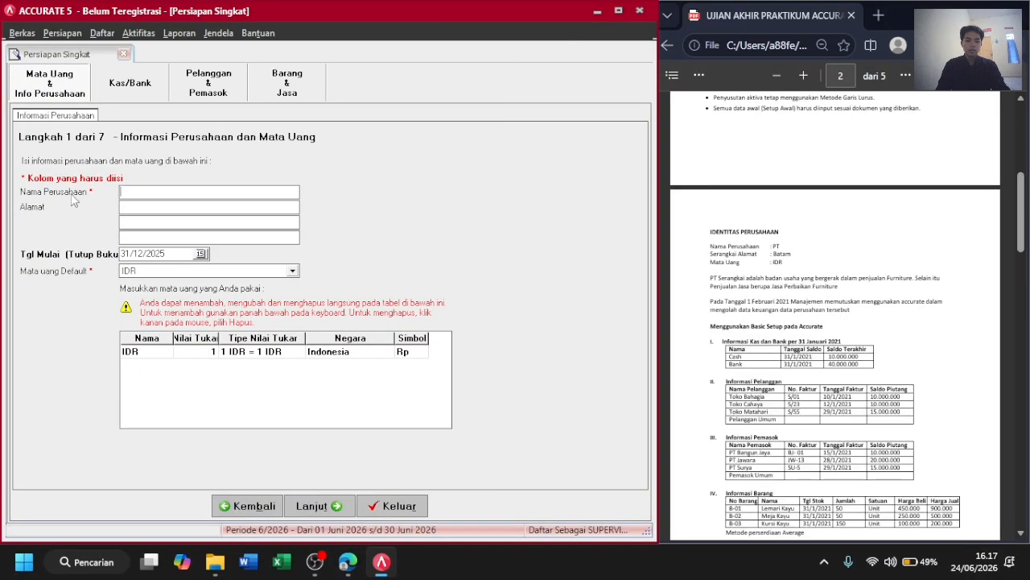
Enter PT SERANGKAI as the company name and Batam as the address in the company information.
left_click(151, 187)
type("p")
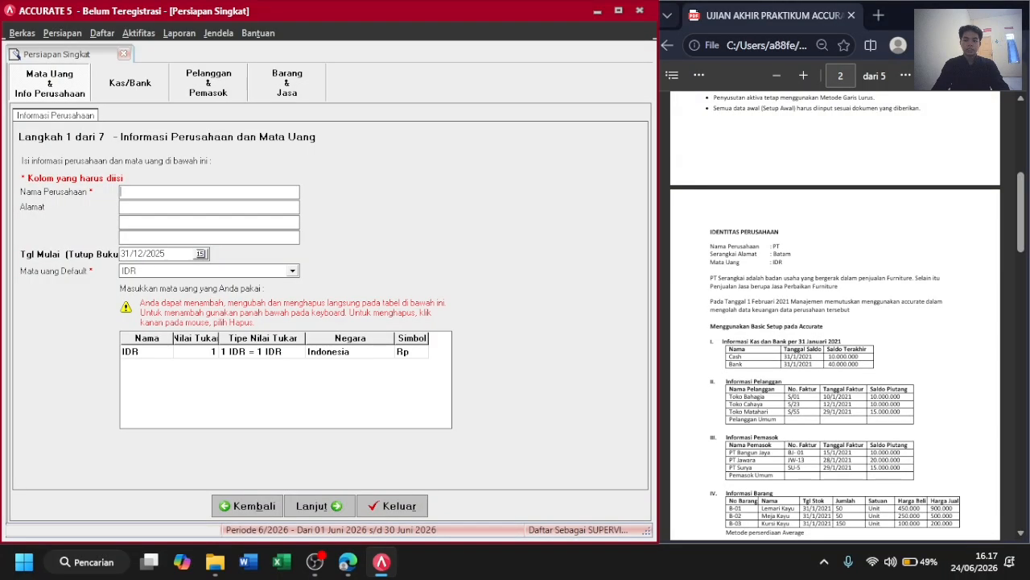
scroll(751, 312, "up", 4)
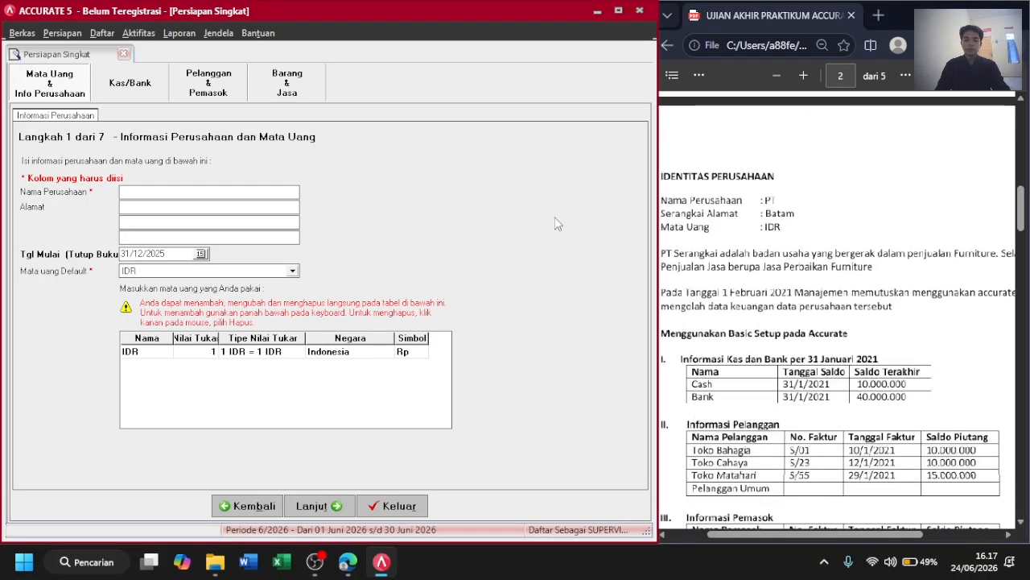
type("PT SERANGKAI")
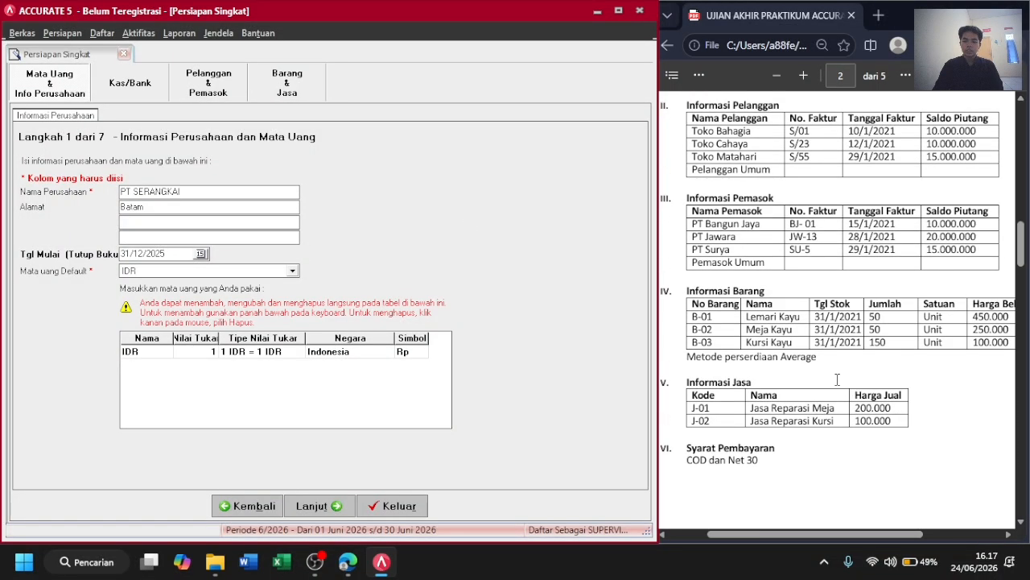
Set the closing start date to 31/01/2021, keep IDR as the default currency and continue to the cash and bank information.
scroll(837, 379, "up", 3)
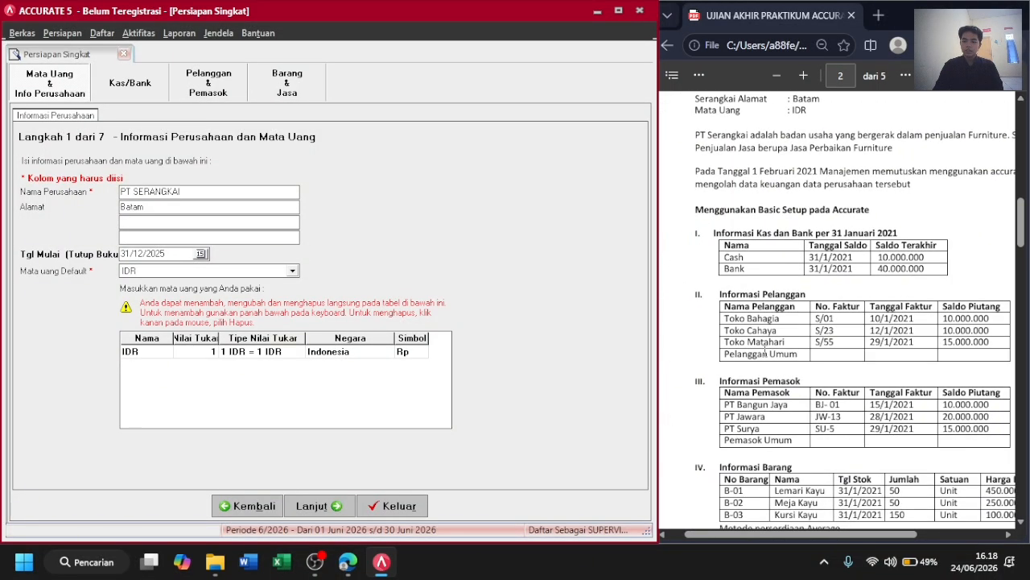
scroll(780, 294, "up", 2)
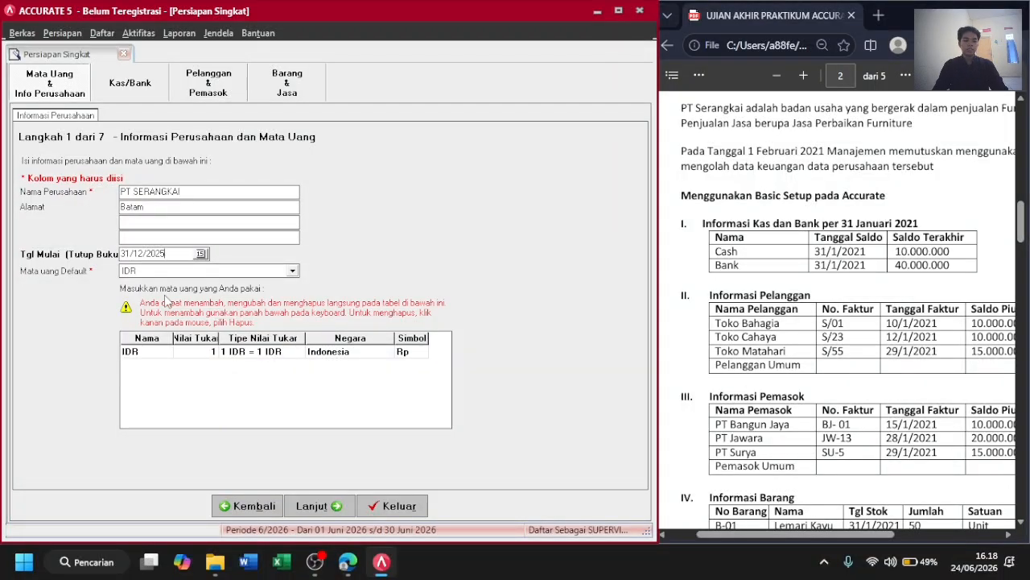
key("shift+Home")
type("31/1 /2021")
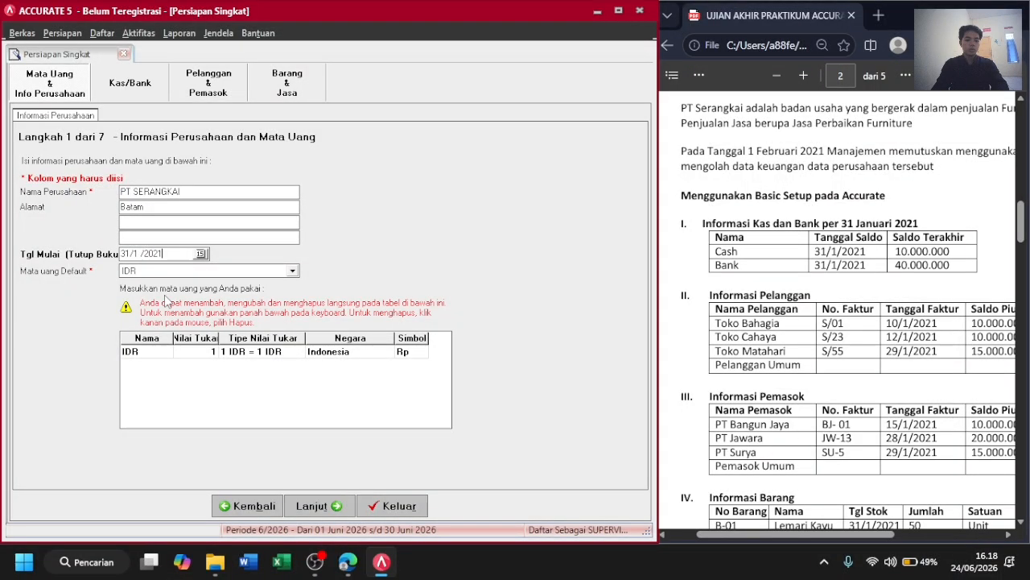
key("Tab")
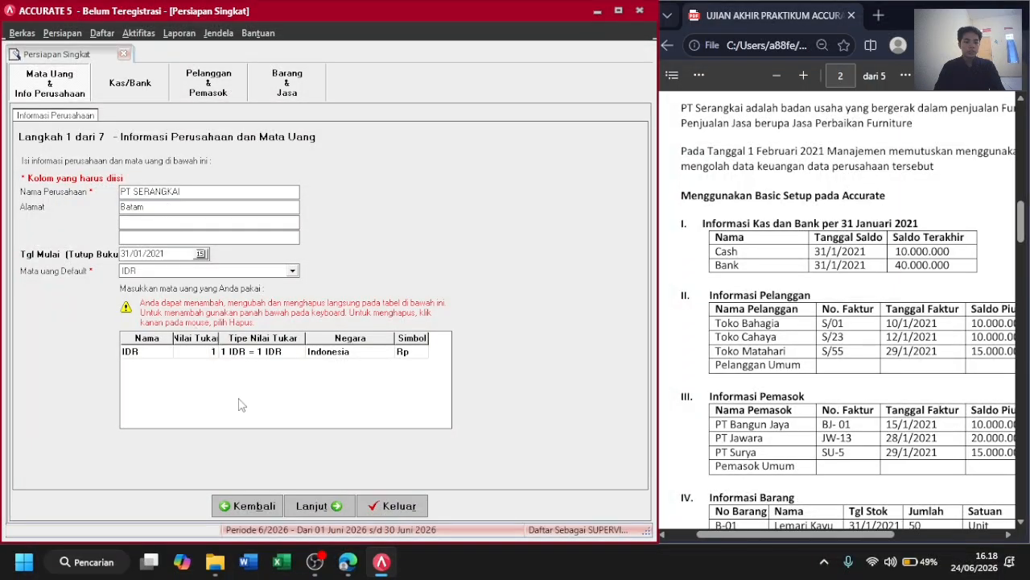
left_click(302, 506)
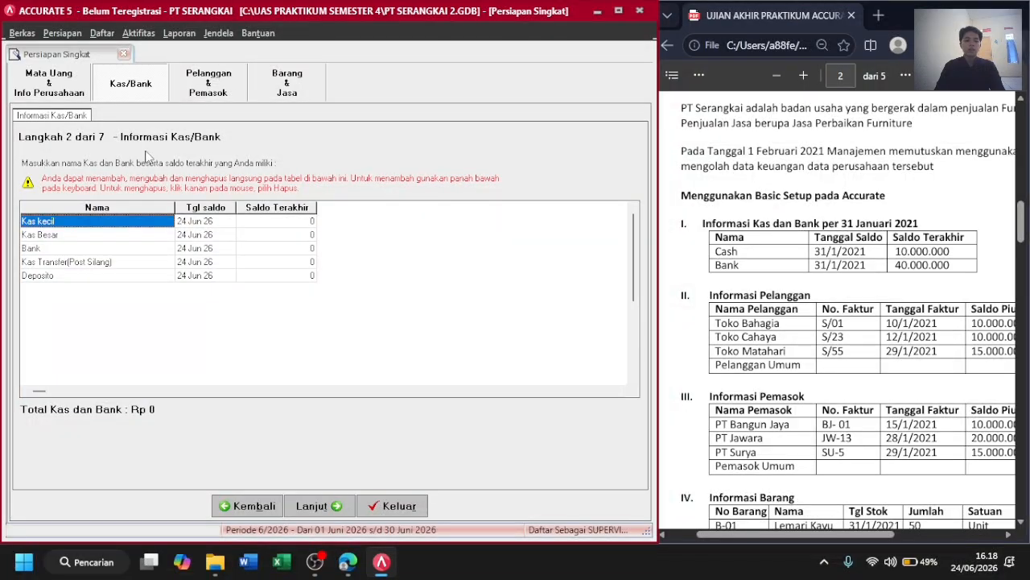
Rename the Kas kecil account as Cash in the cash and bank list.
scroll(797, 314, "right", 2)
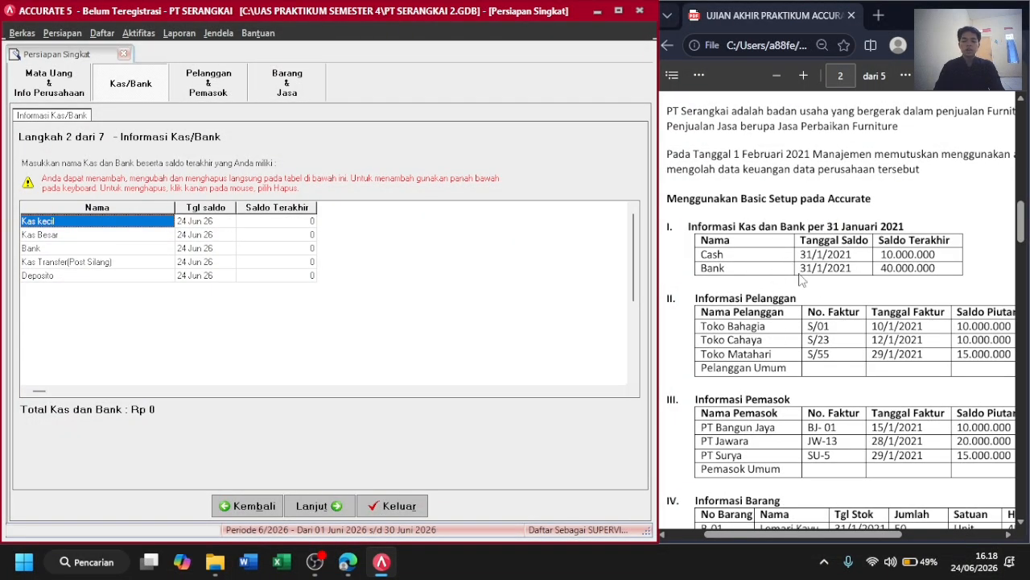
right_click(57, 229)
left_click(86, 220)
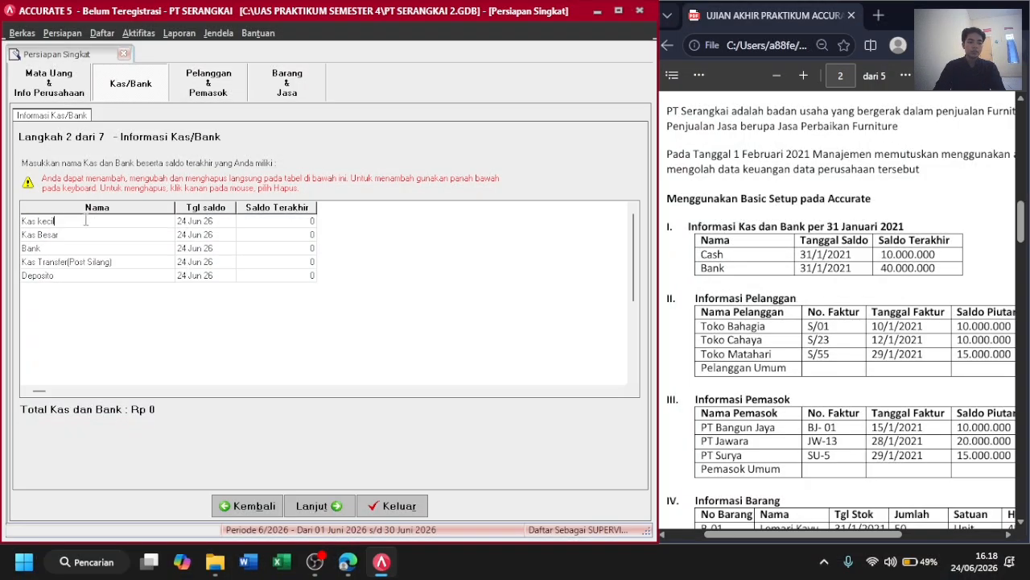
key("ctrl+shift+Left")
key("ctrl+shift+Left")
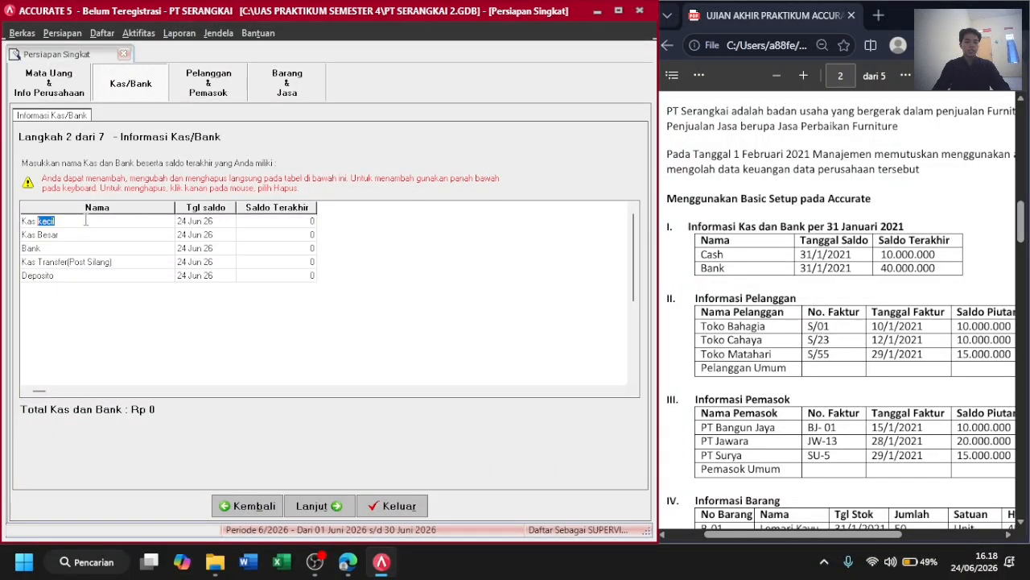
key("BackSpace")
type("Cah")
Set the Cash account's balance date to 31/1/2021 and its closing balance to 10.000.000.
key("Tab")
type("31")
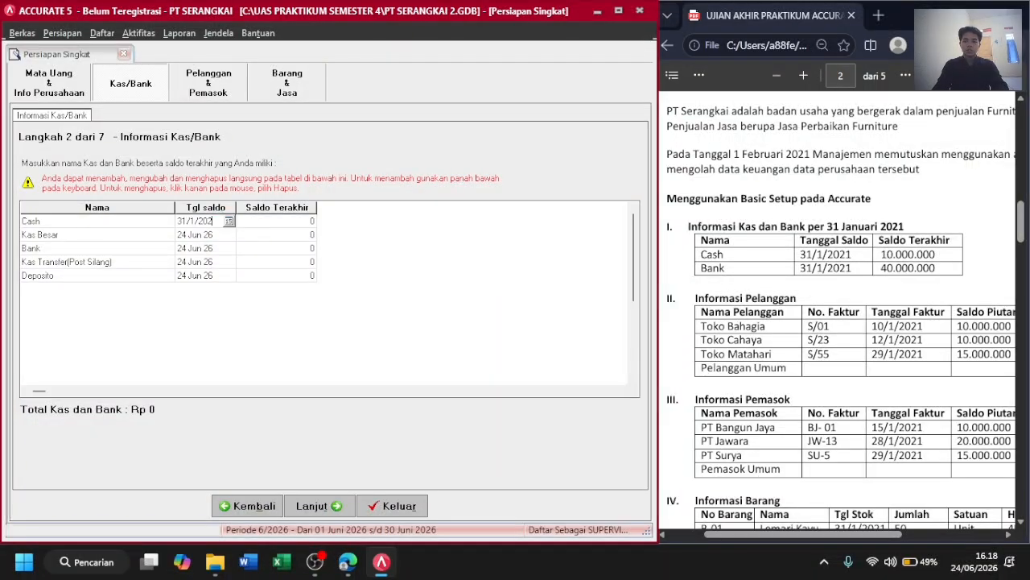
key("Tab")
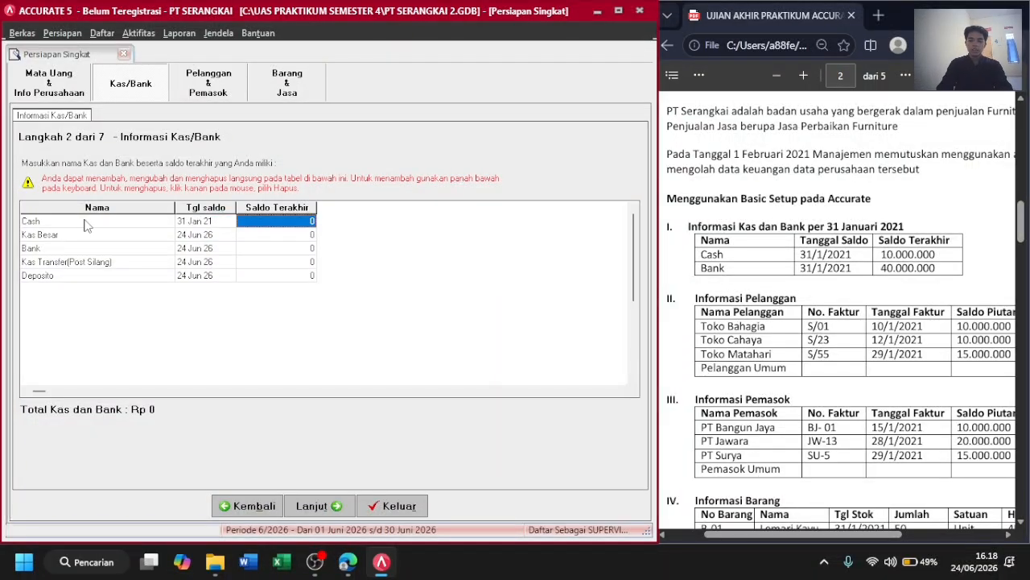
type("10.000.0")
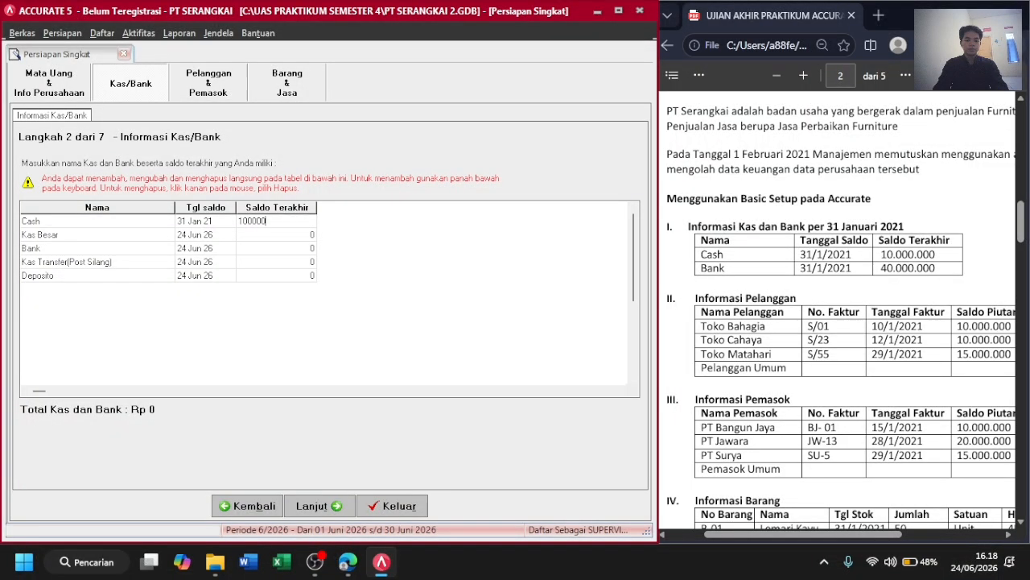
type("00")
key("Tab")
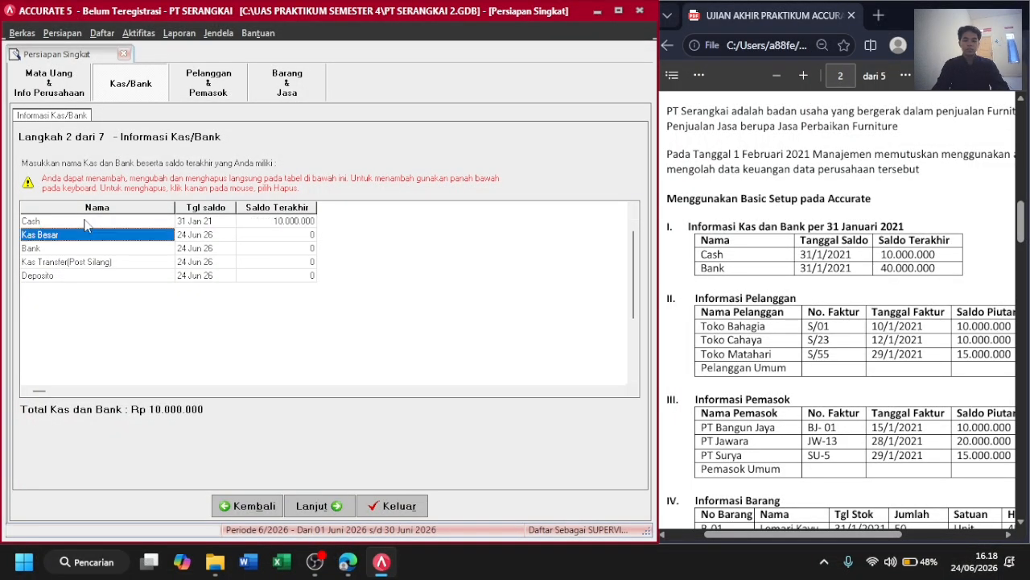
Rename the Kas Besar account as Bank, with balance date 31/1/2021 and closing balance 40.000.000.
type("Bank")
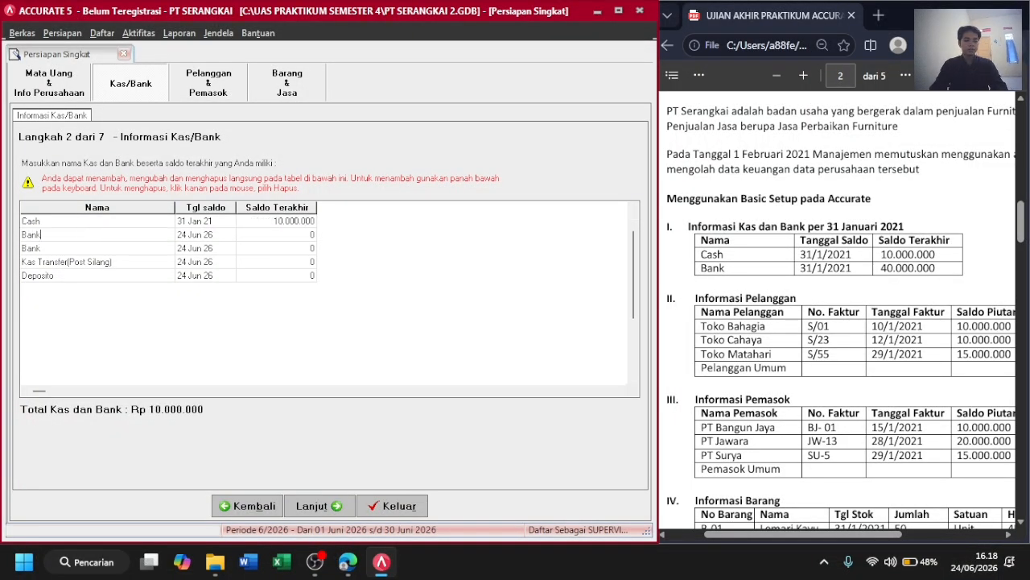
key("Tab")
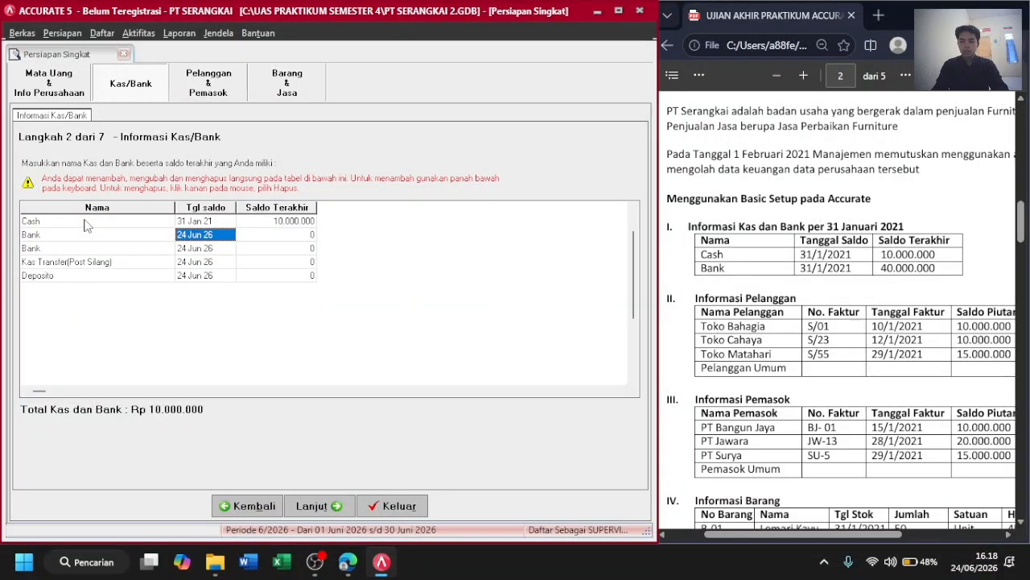
type("31")
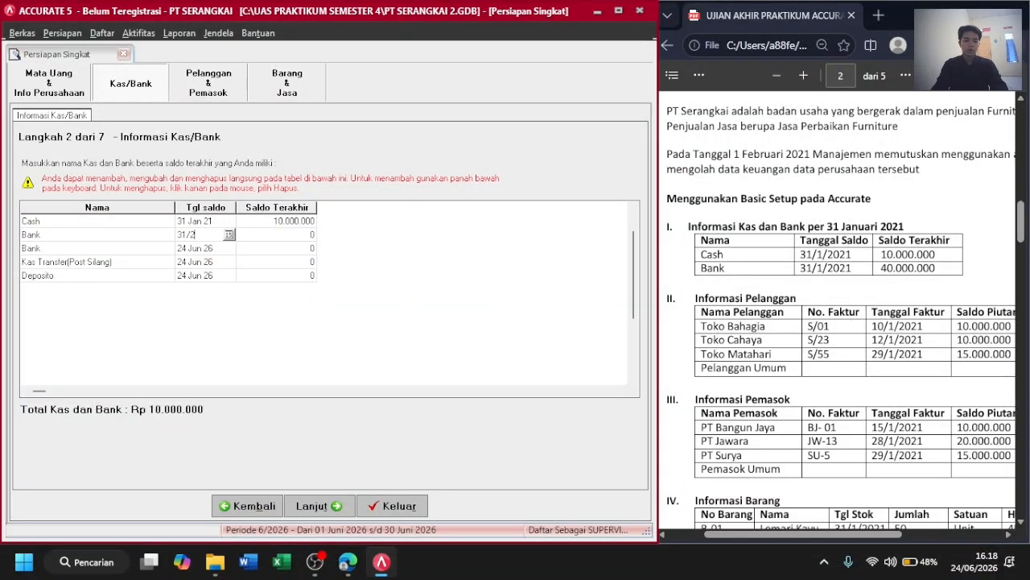
type("/1/2021")
key("Tab")
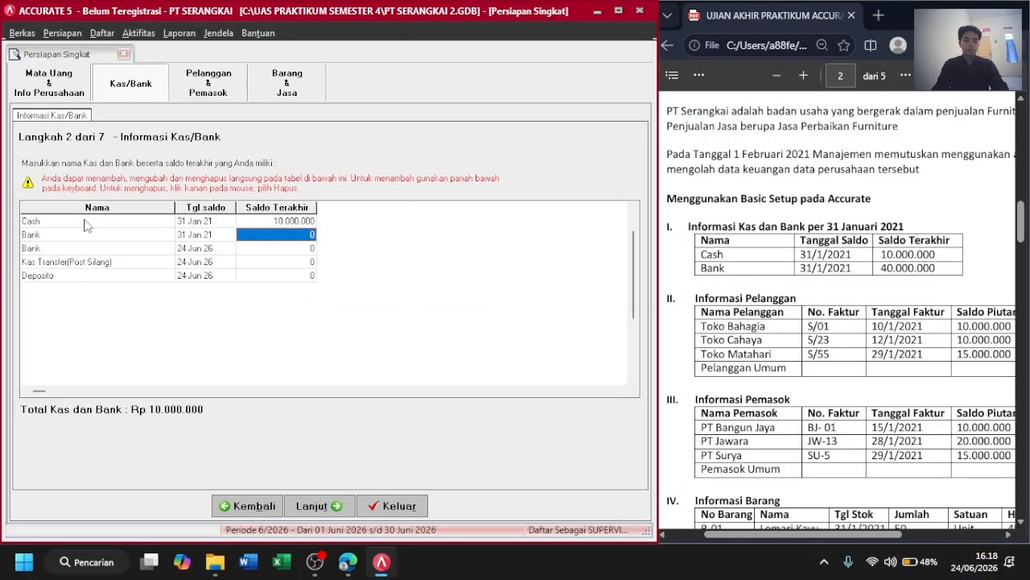
type("40000000")
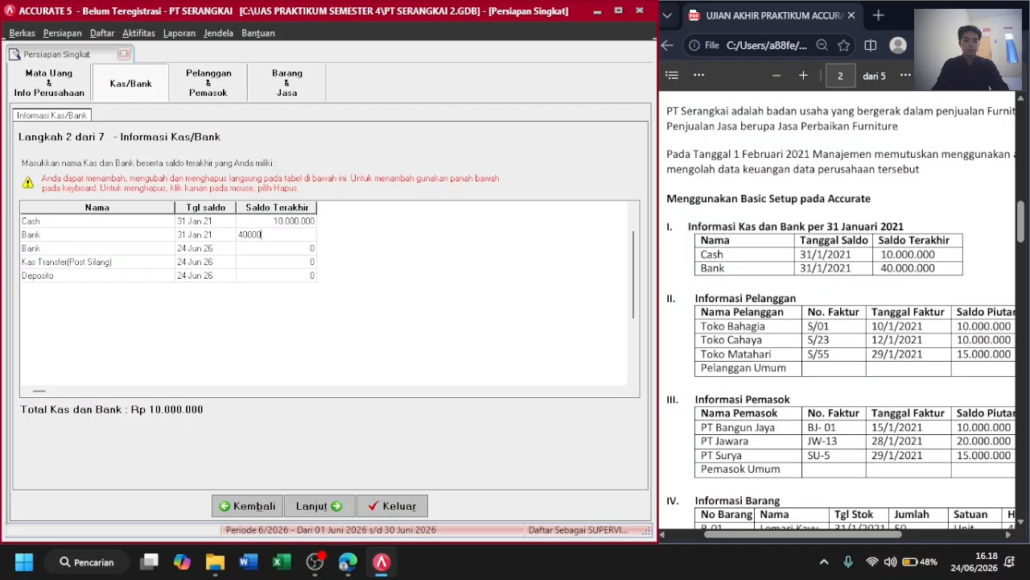
key("Tab")
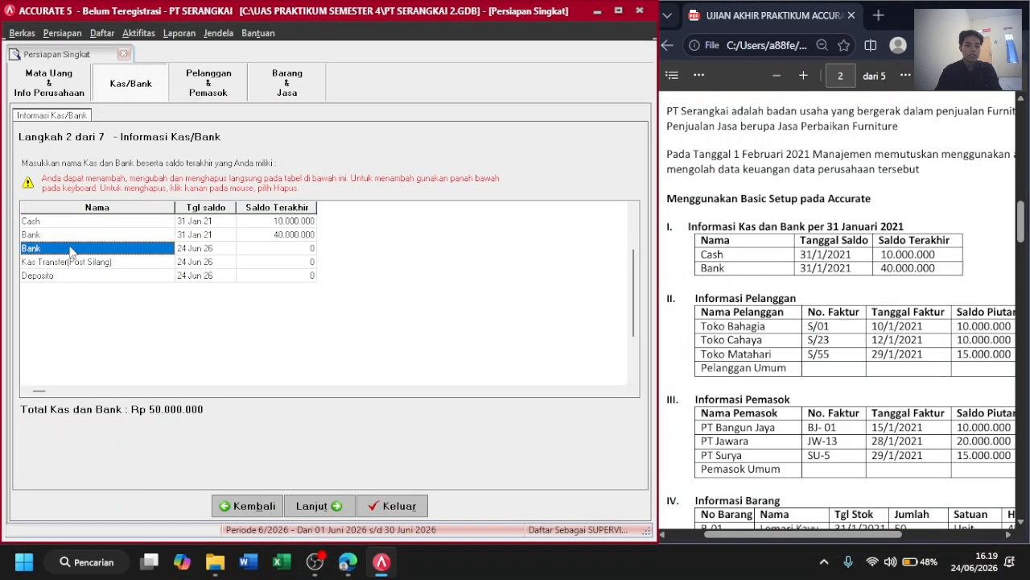
Delete the unused zero-balance Bank, Kas Transfer(Post Silang) and Deposito accounts from the cash and bank list.
right_click(71, 251)
left_click(128, 292)
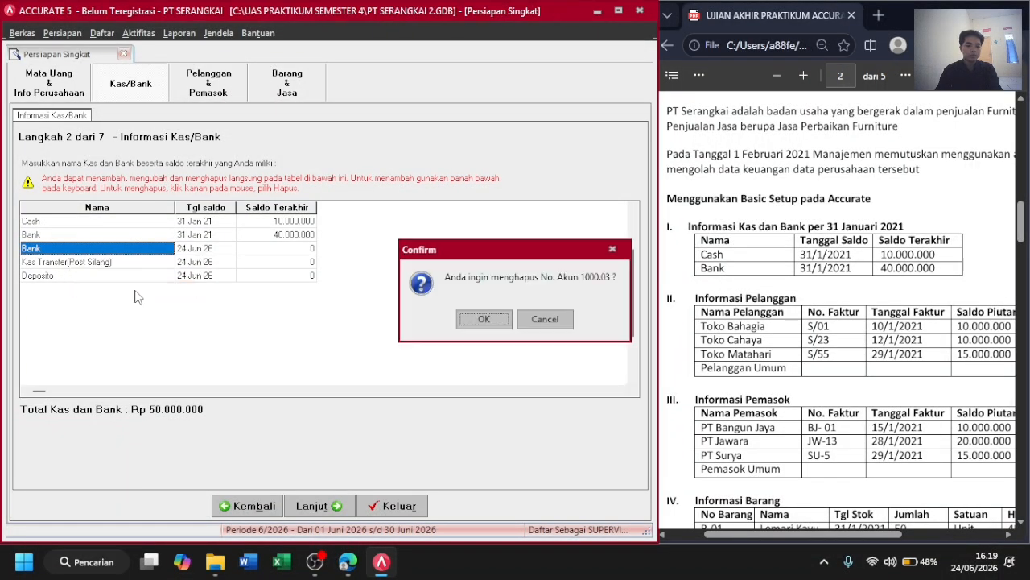
left_click(484, 319)
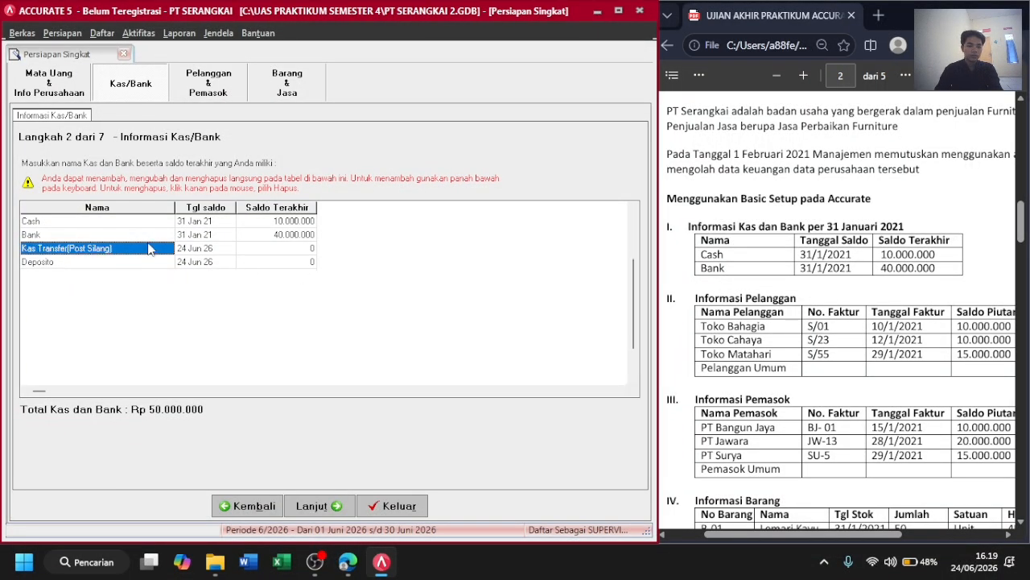
right_click(149, 248)
left_click(201, 289)
key("Return")
right_click(155, 250)
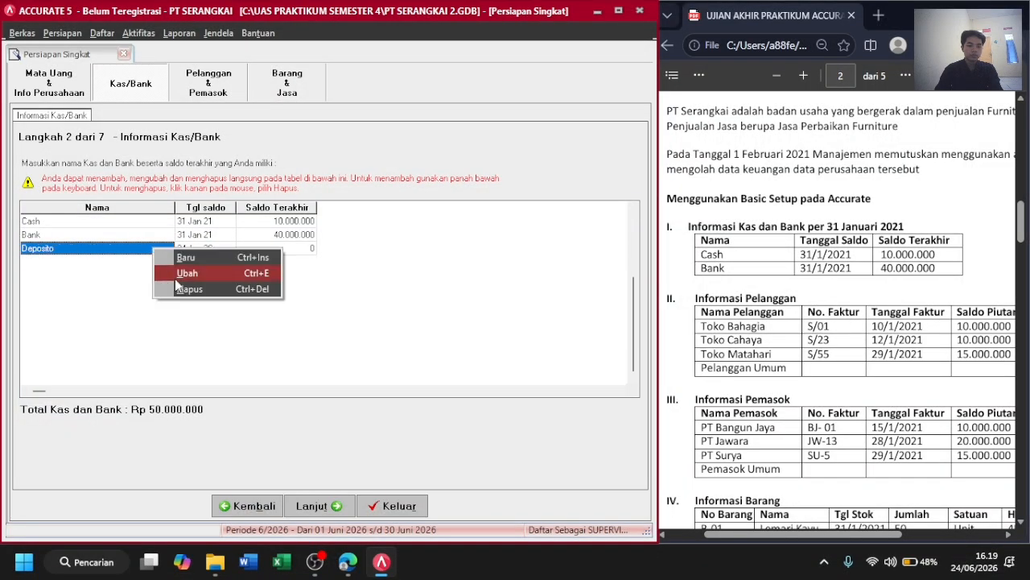
left_click(190, 290)
key("Escape")
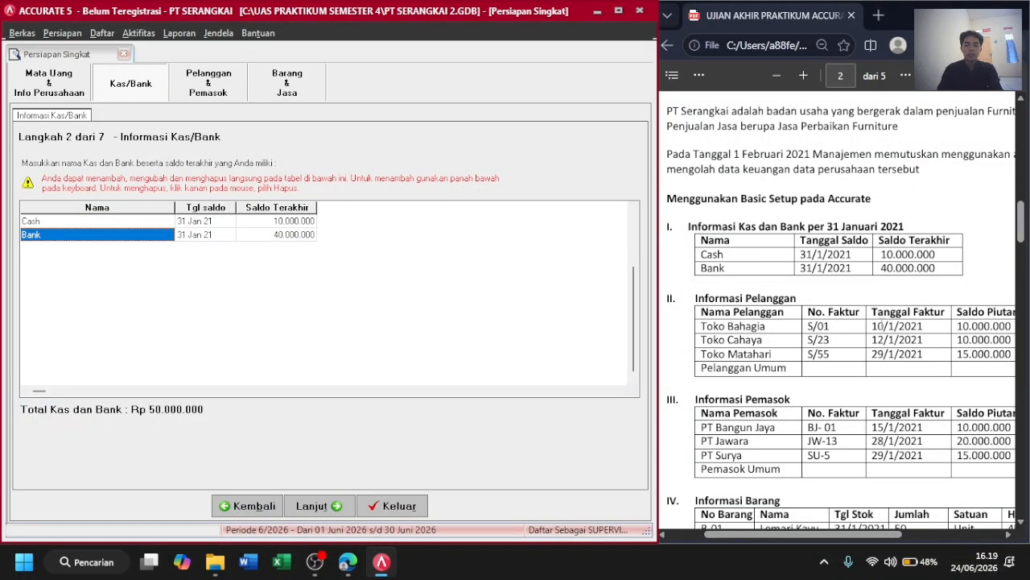
Continue to the customer information and add the customers Toko Bahagia, Toko Cahaya and Toko Matahari.
left_click(310, 501)
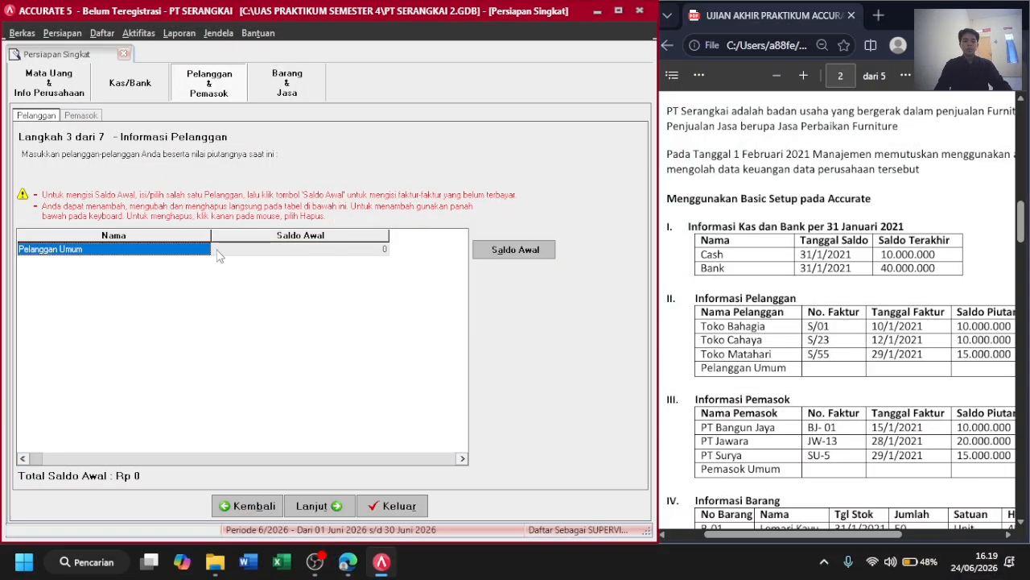
key("Down")
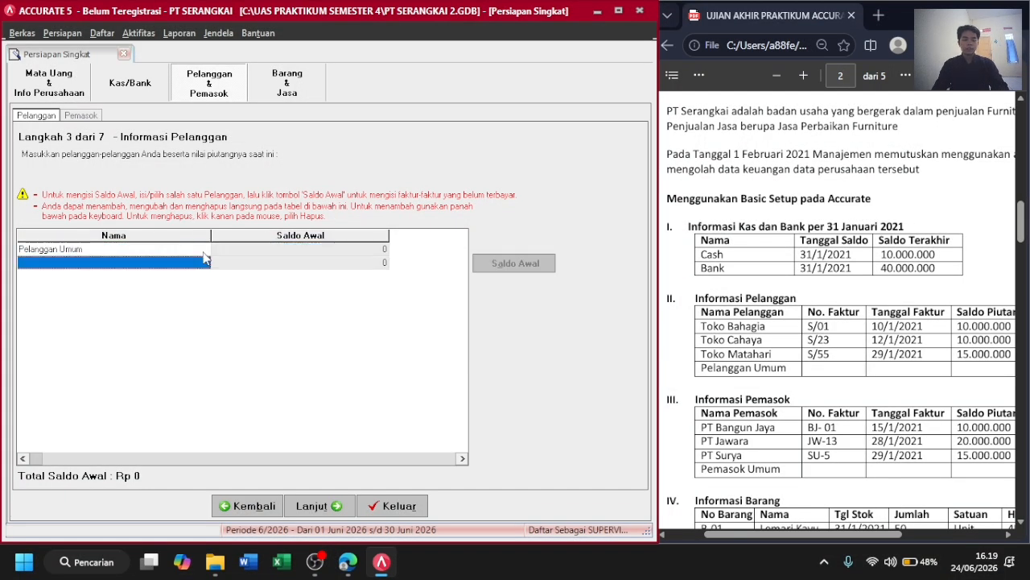
left_click(132, 263)
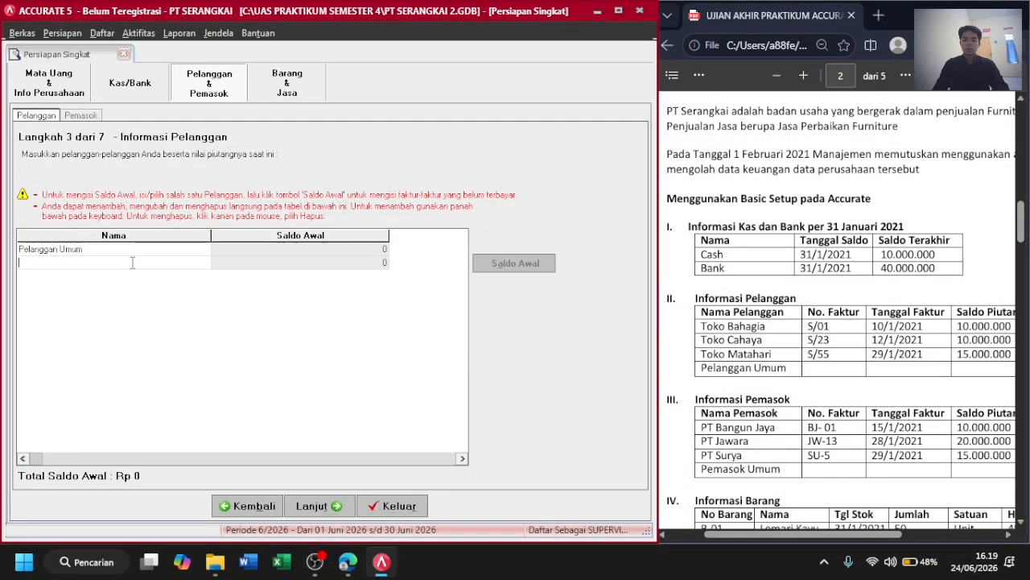
type("Toko Bahagia")
key("Down")
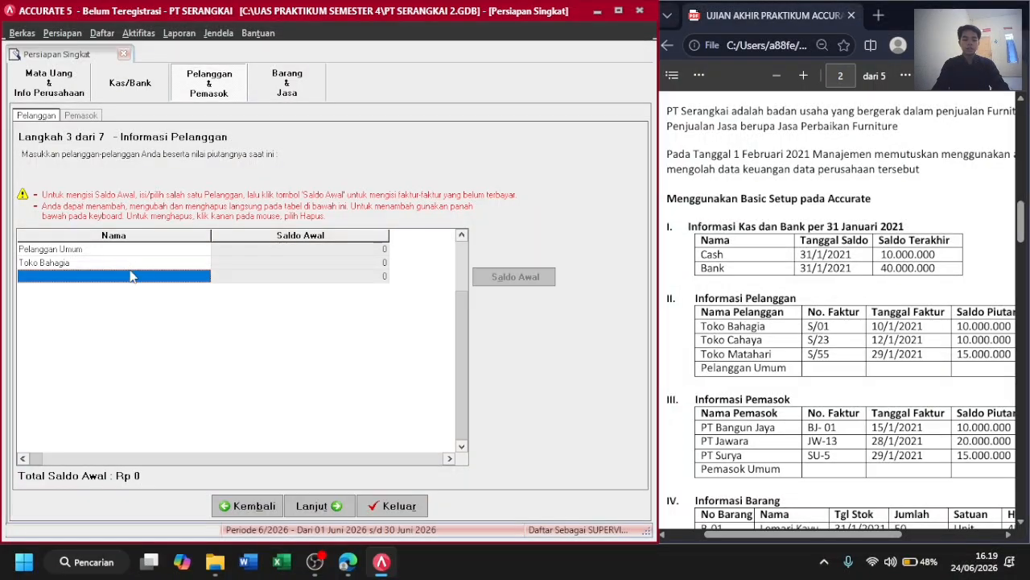
type("Toko Cahaya")
key("Return")
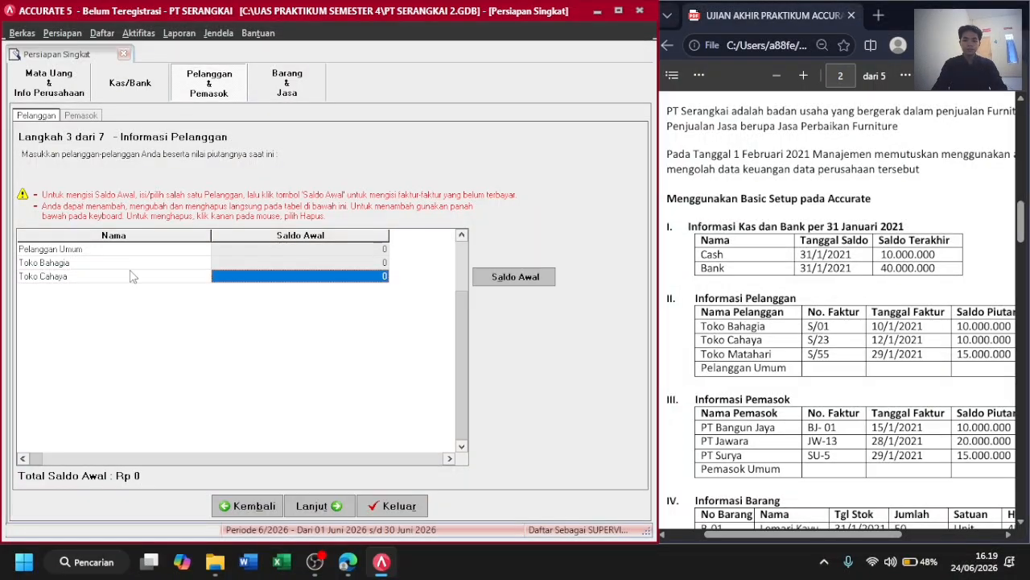
key("Down")
type("Toko Mata")
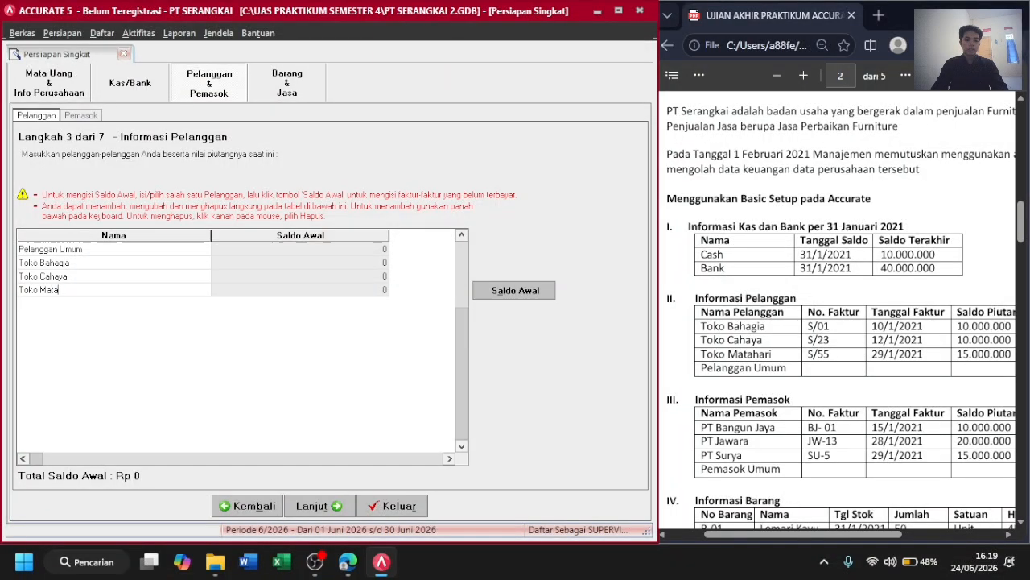
key("Return")
key("Down")
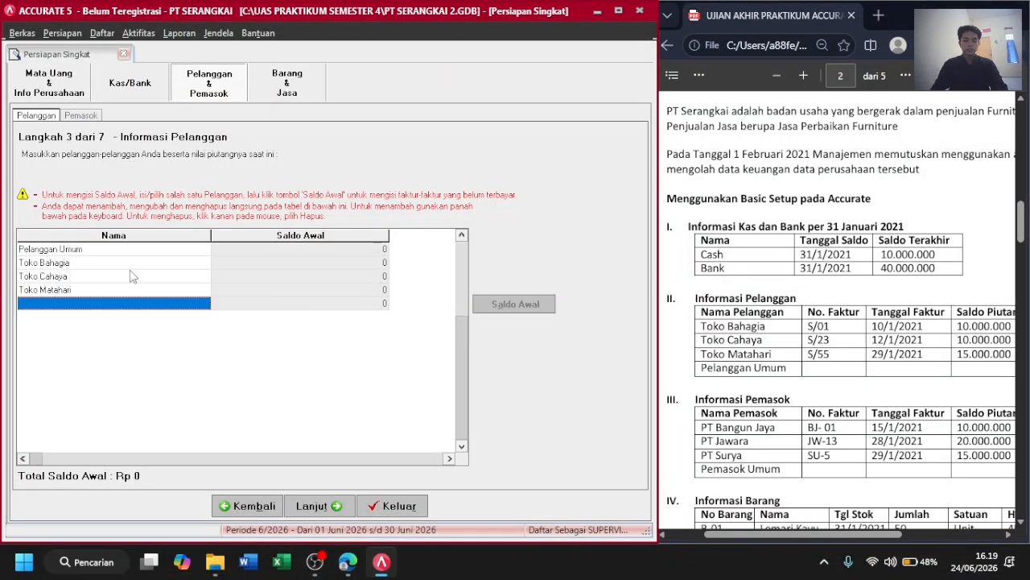
Record Toko Bahagia's opening balance as invoice S/01 dated 10/1/2021 for 10.000.000 and confirm it.
left_click(262, 256)
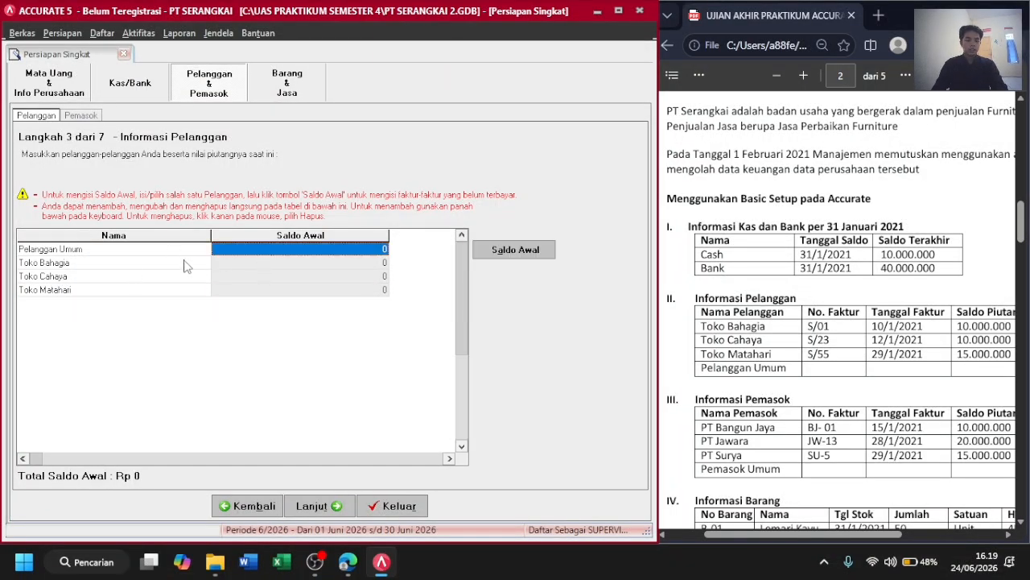
scroll(863, 319, "right", 2)
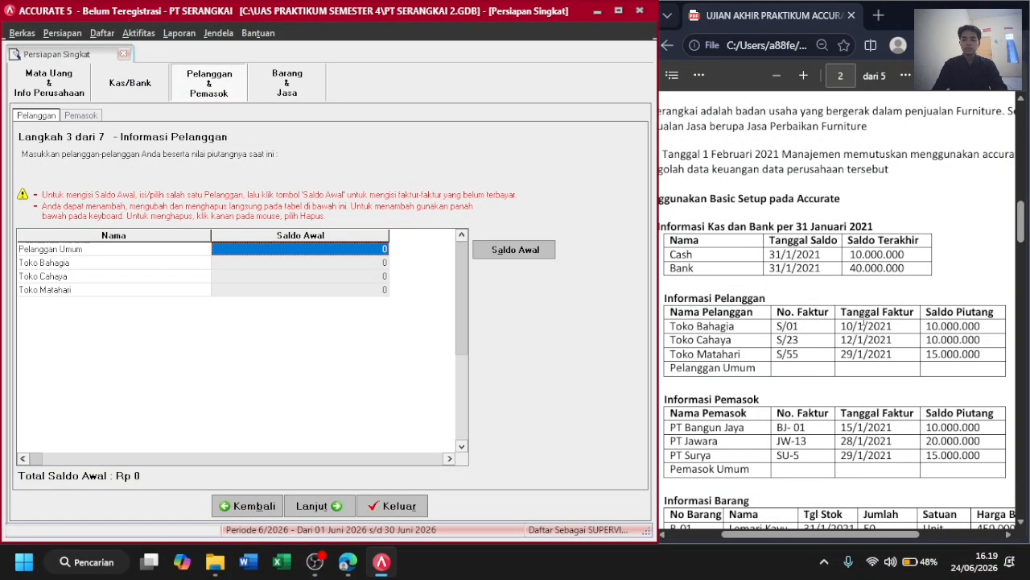
left_click(226, 263)
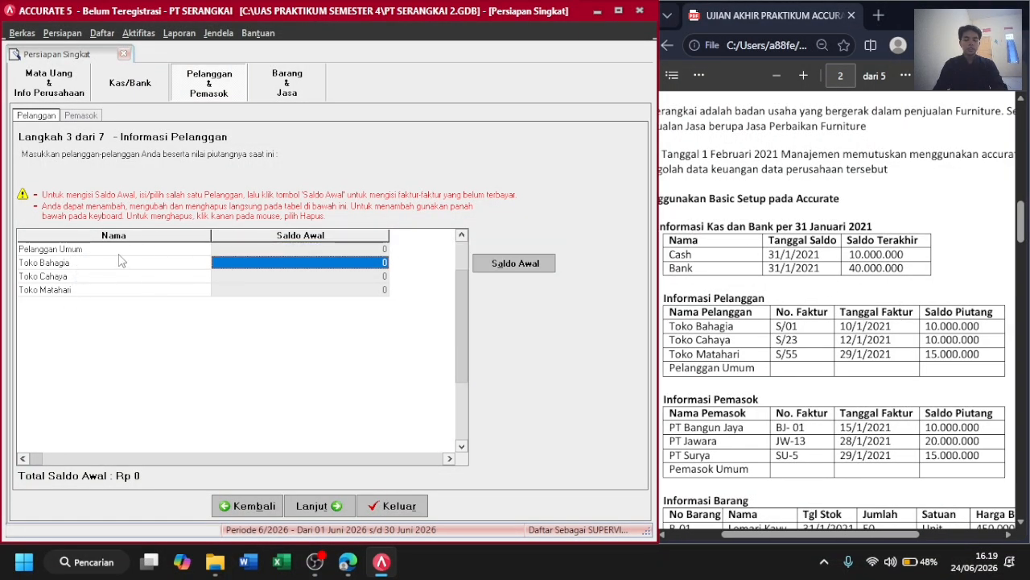
left_click(65, 266)
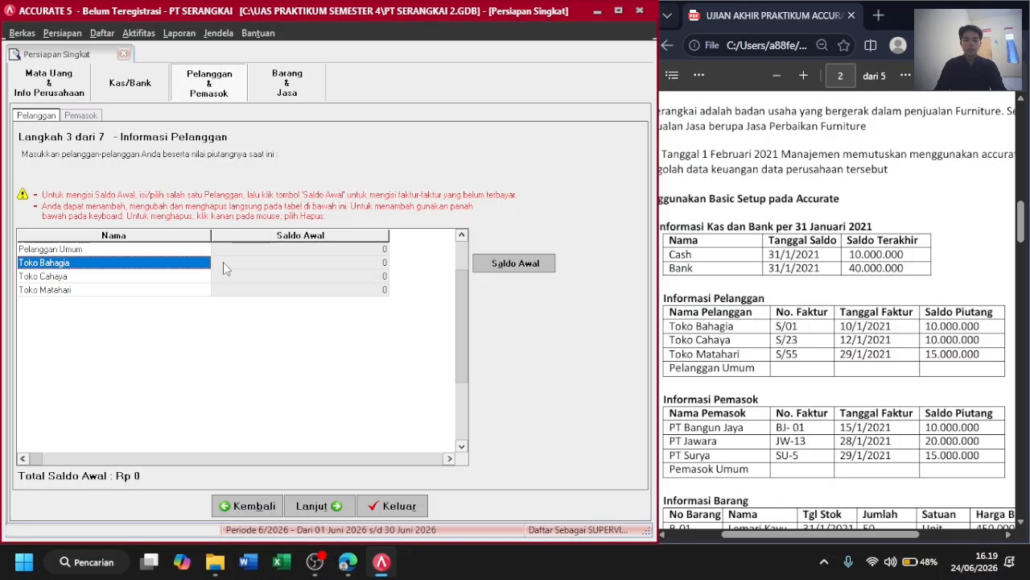
left_click(495, 269)
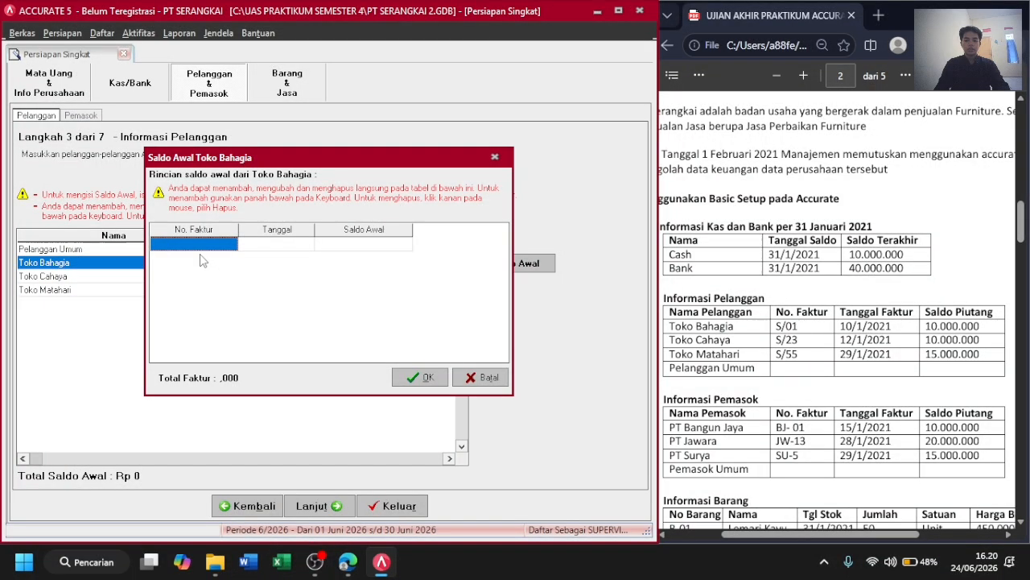
type("S/01")
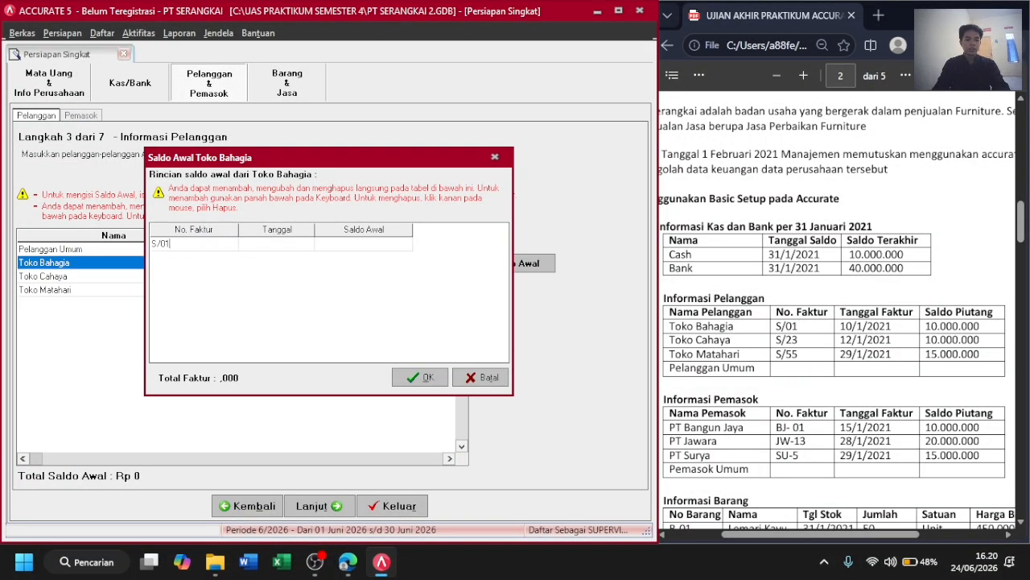
key("Tab")
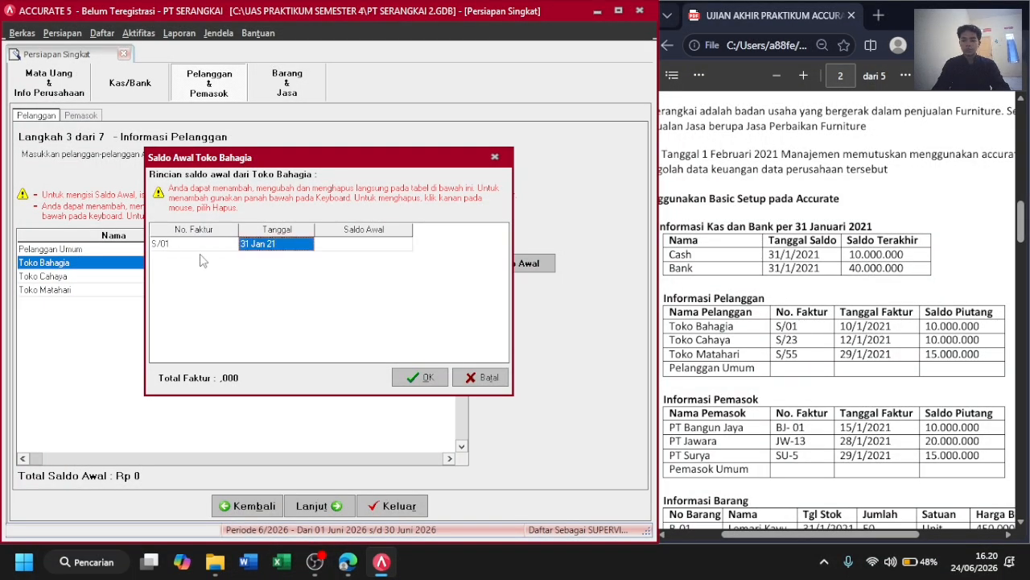
type("10/")
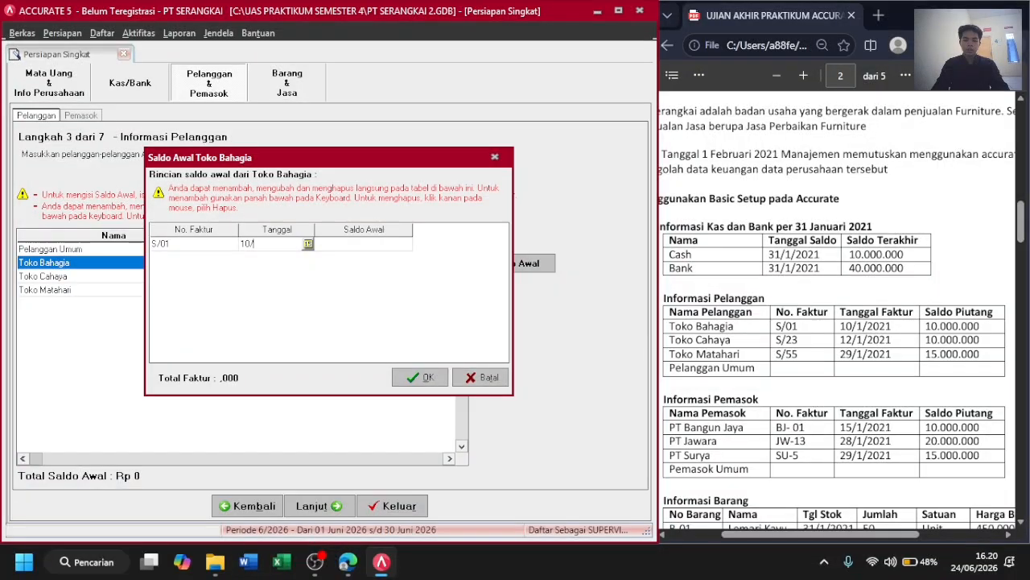
type("1/2021")
key("Tab")
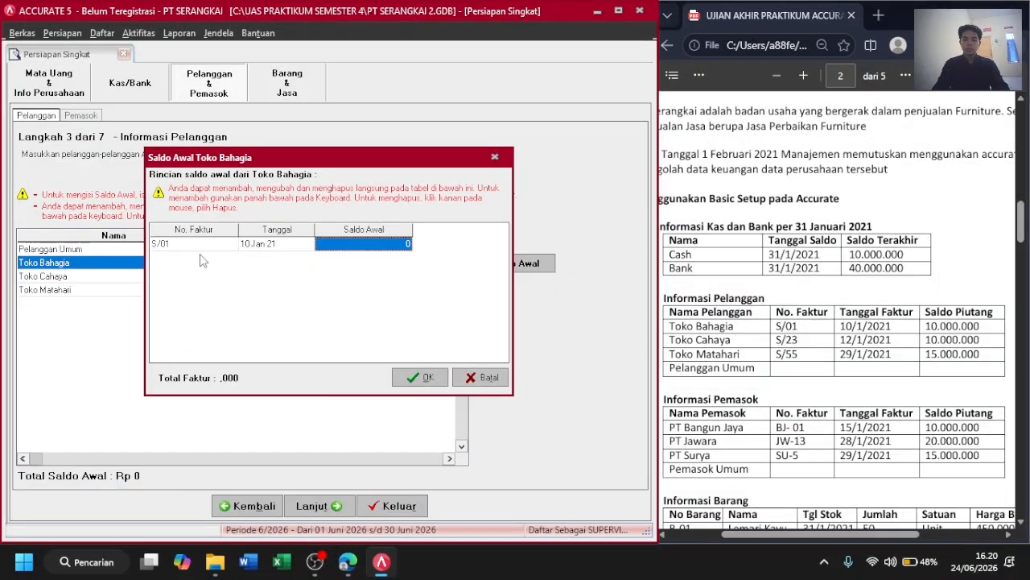
type("10.000.000")
key("Tab")
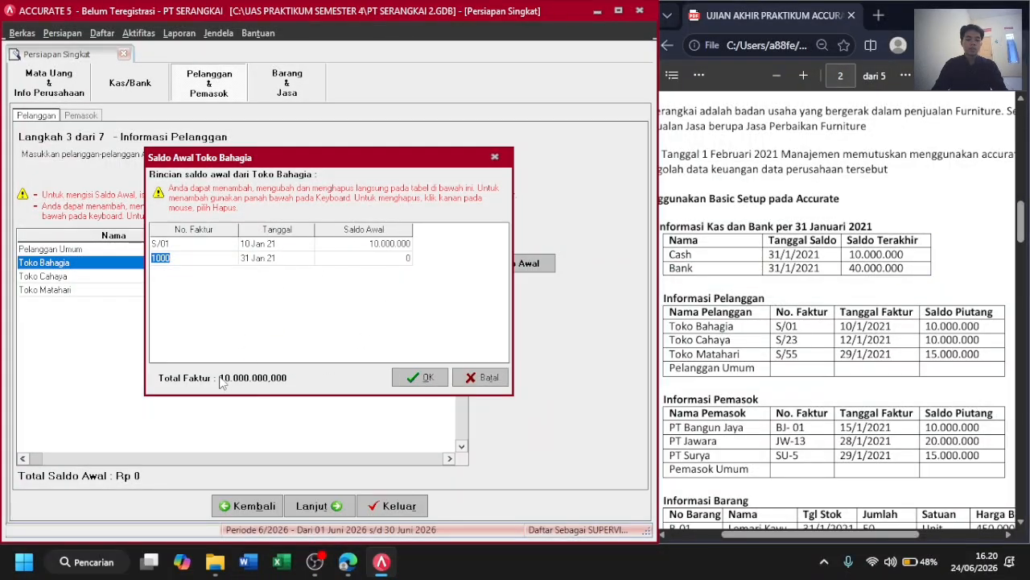
left_click(426, 379)
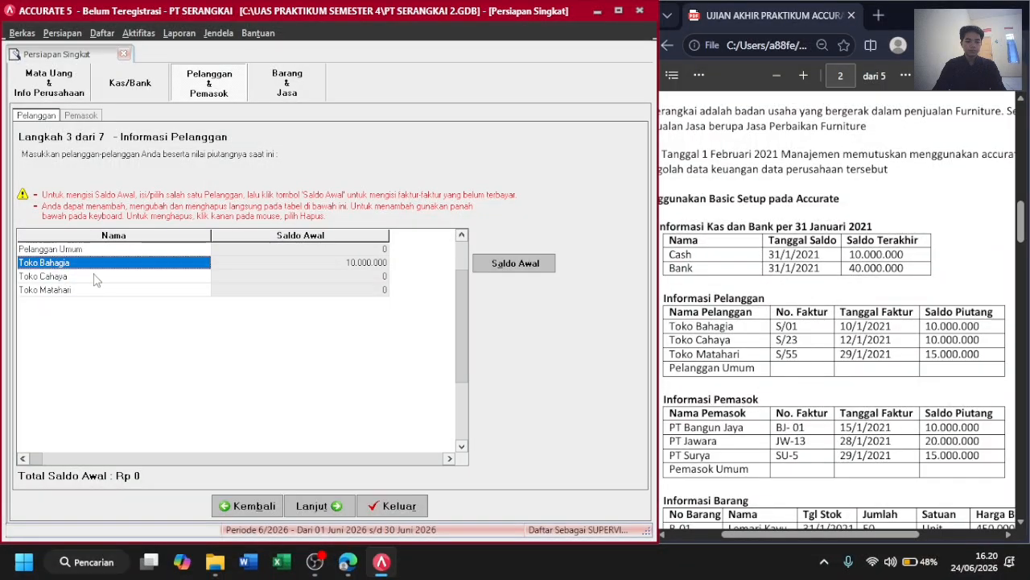
Record Toko Cahaya's opening balance as invoice S/23 dated 12/1/2021 for 10.000.000 and confirm it.
left_click(202, 275)
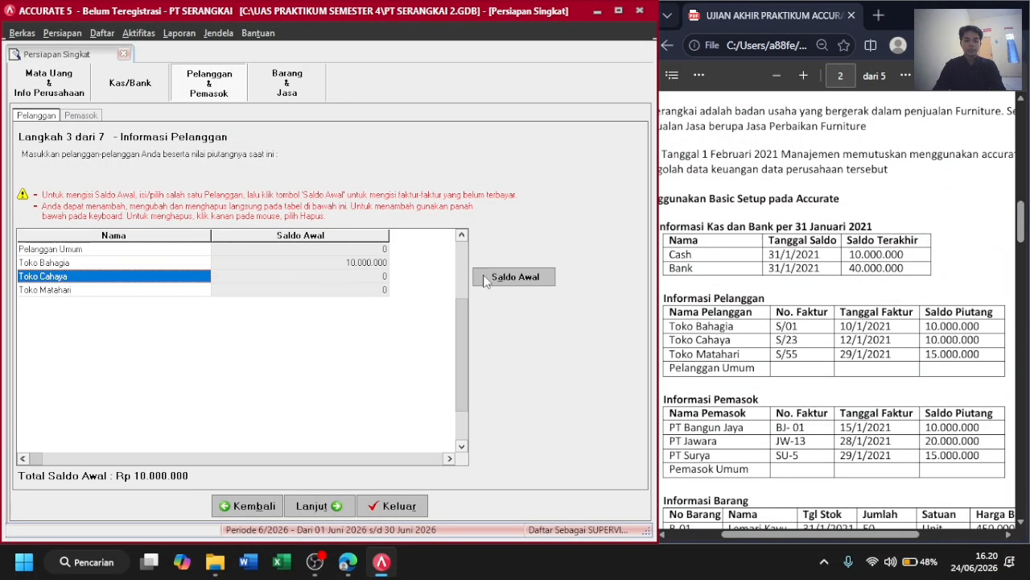
left_click(515, 277)
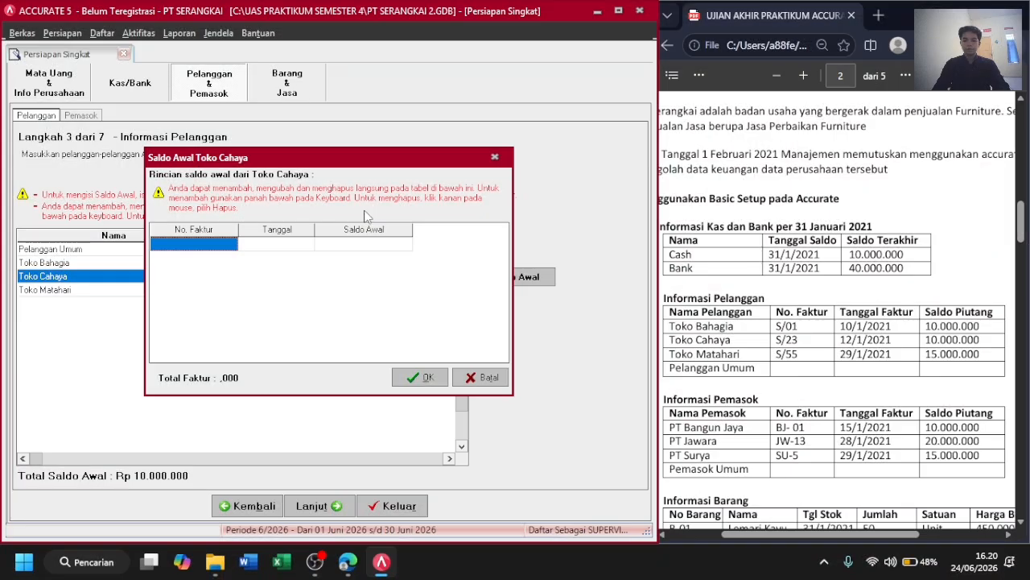
type("S/23")
key("Tab")
type("12/1/2021")
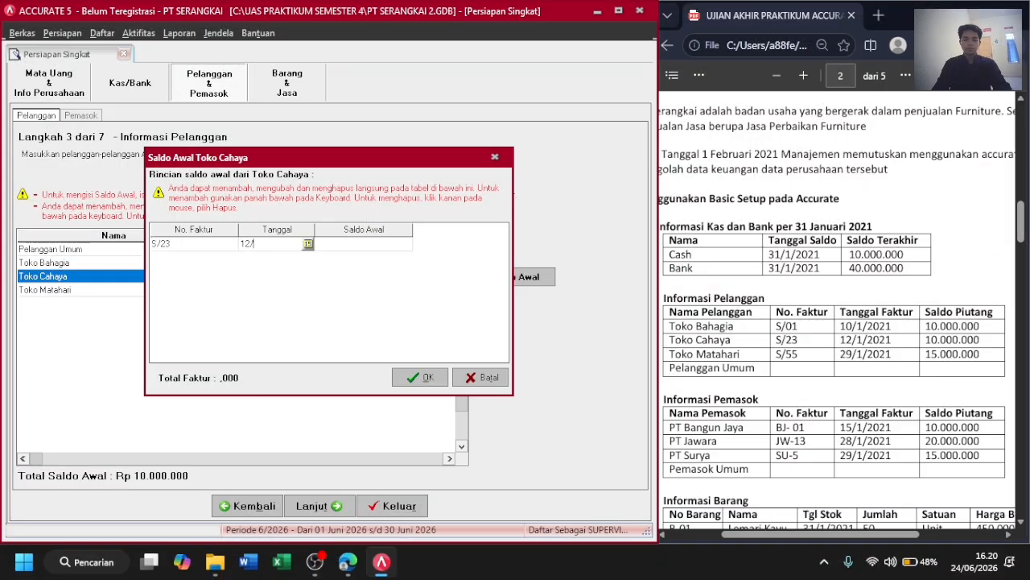
key("Tab")
type("10000000")
key("Return")
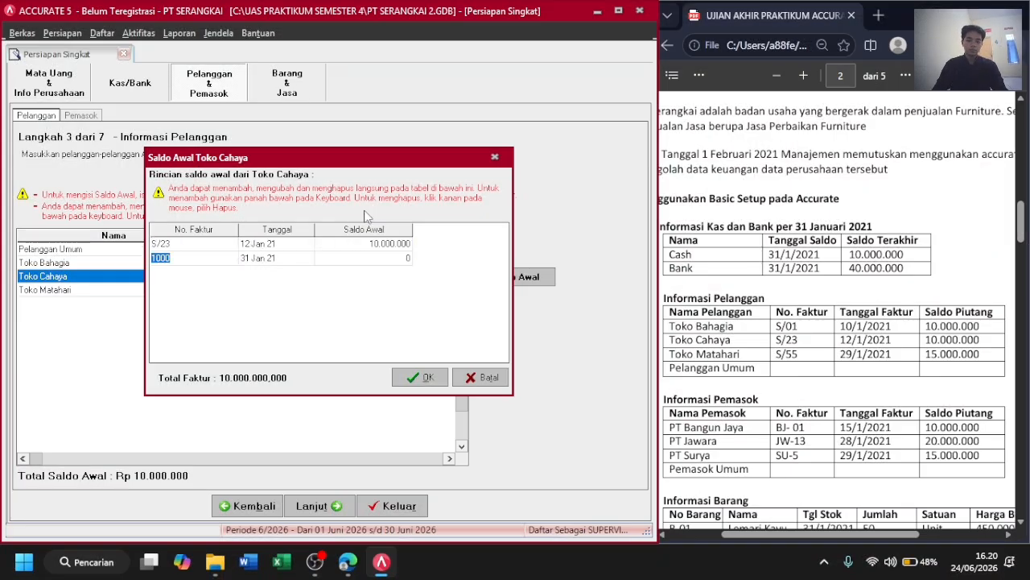
left_click(419, 377)
Record Toko Matahari's opening balance as invoice S/55 dated 29/1/2021 for 15.000.000 and save the customer row.
left_click(129, 288)
double_click(129, 288)
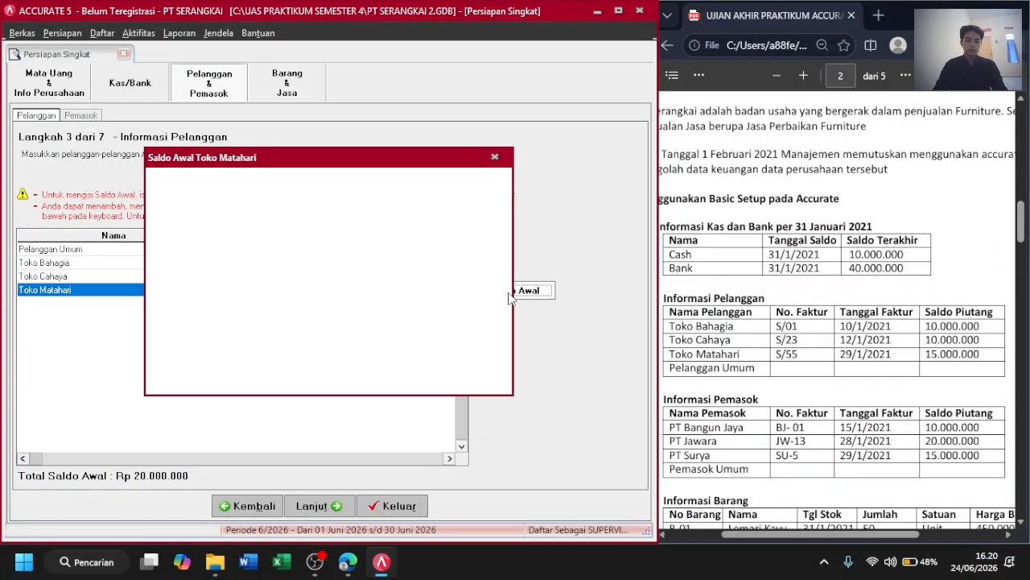
type("S/55")
key("Tab")
type("29/1/2021")
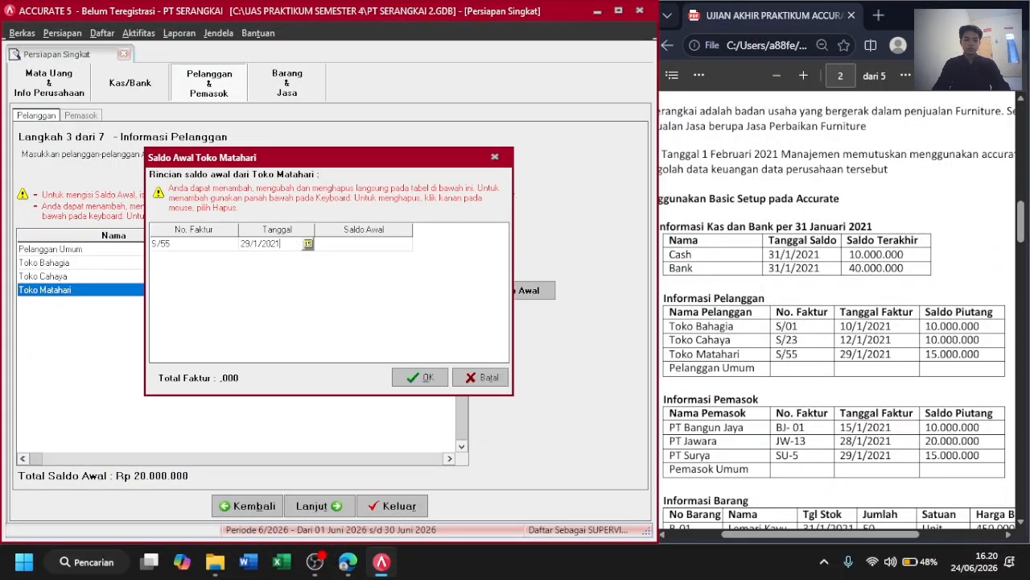
key("Tab")
type("15.000.000")
key("Return")
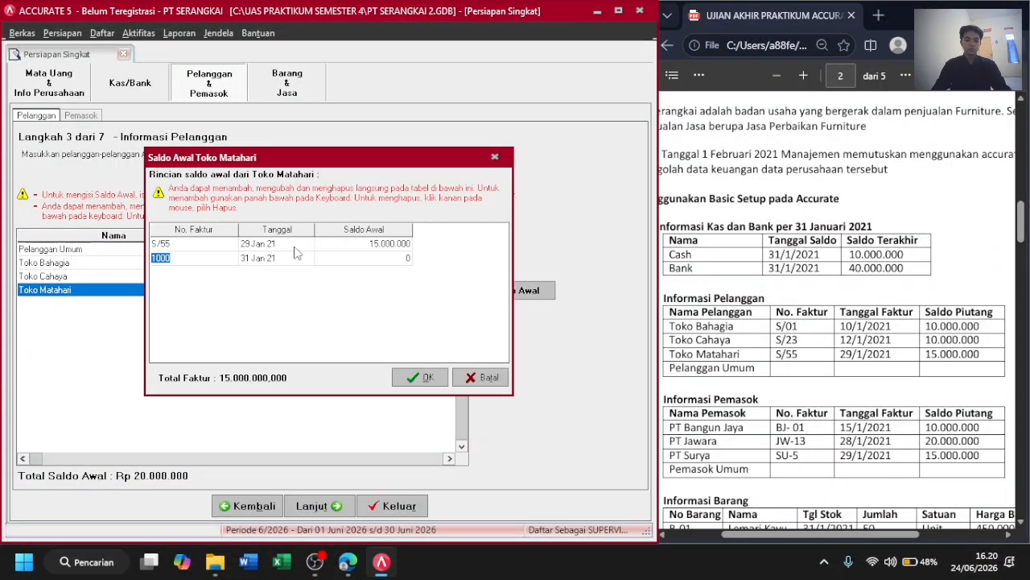
left_click(420, 377)
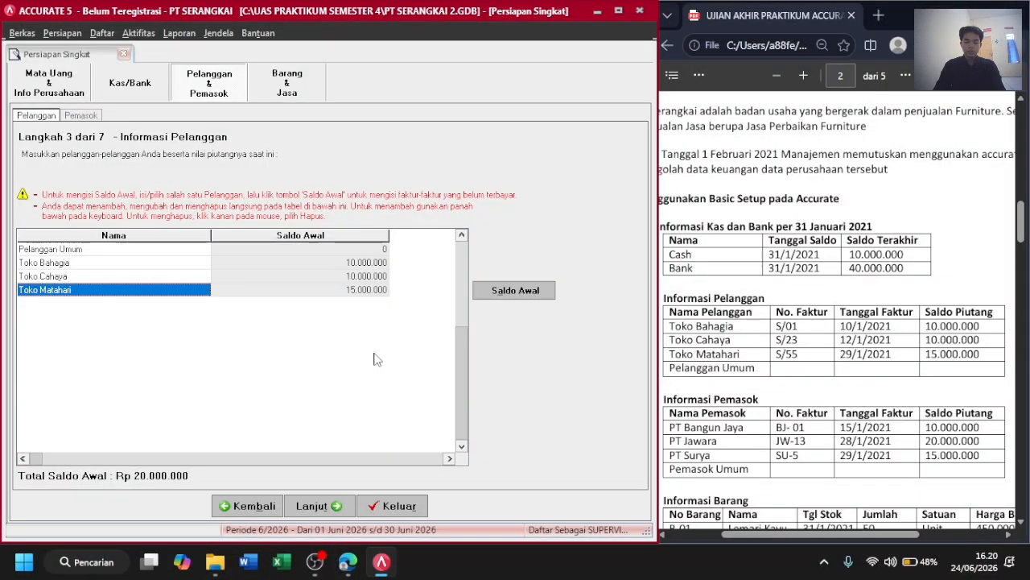
key("Tab")
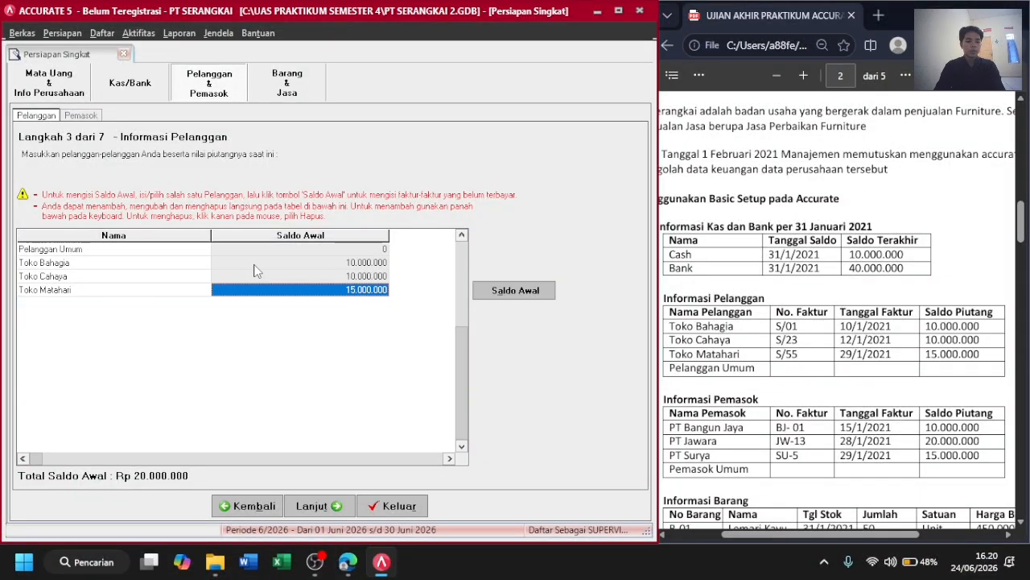
key("Down")
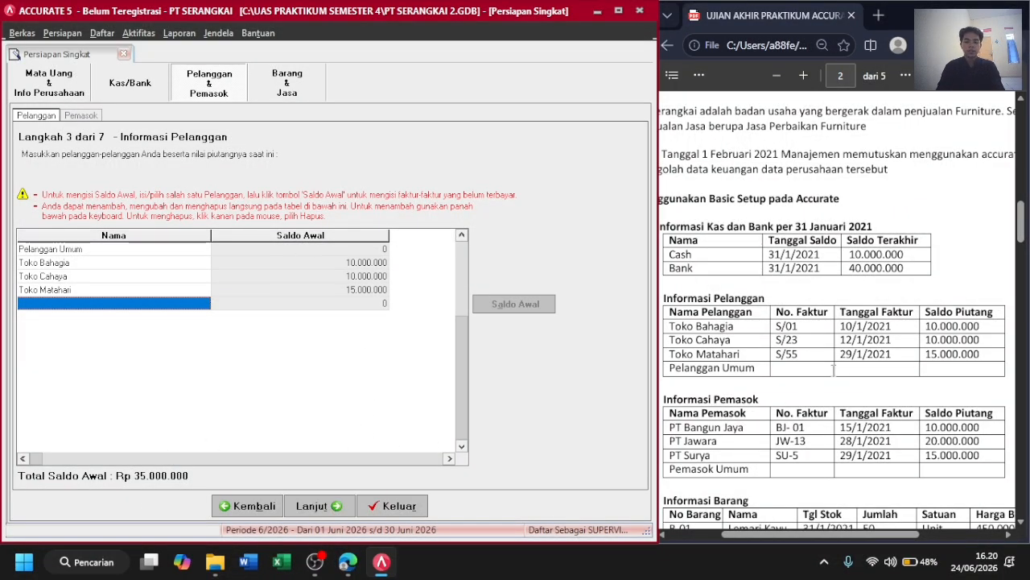
Continue to the supplier information and add the suppliers PT Bangunan Jaya, PT Jawara and PT Surya.
scroll(834, 369, "down", 3)
left_click(318, 507)
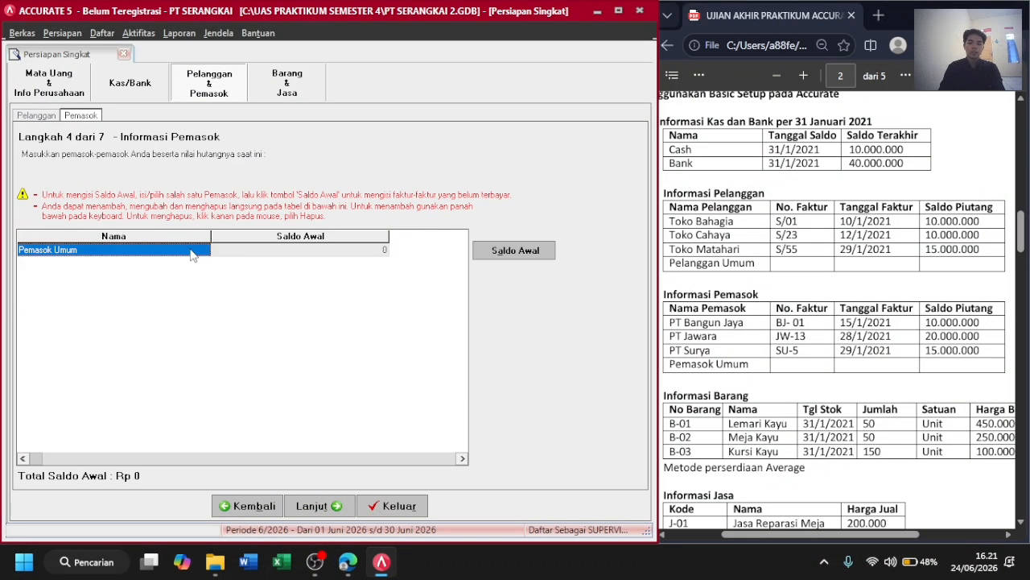
left_click(191, 254)
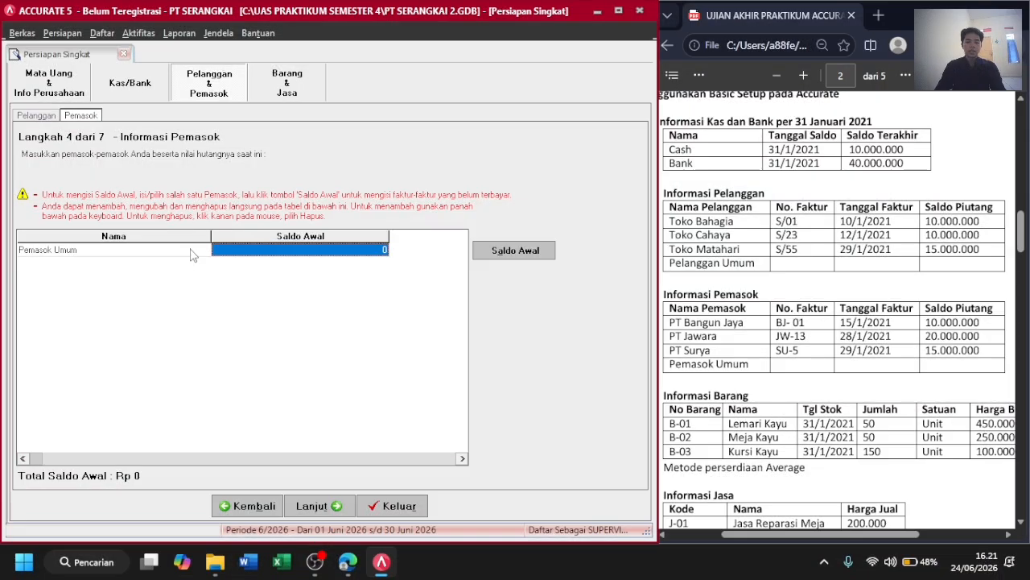
key("Down")
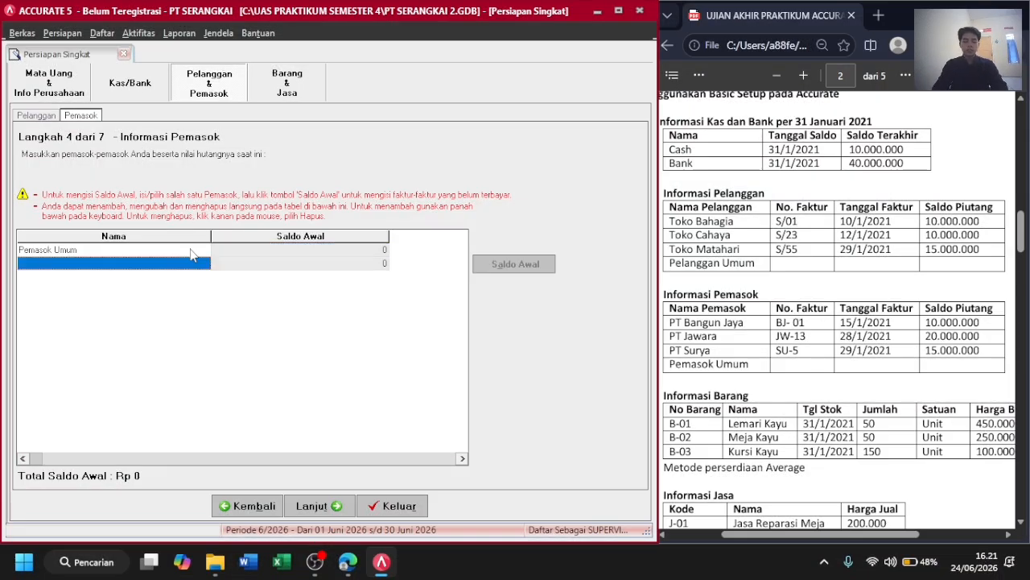
type("PT Bangunan Jaya")
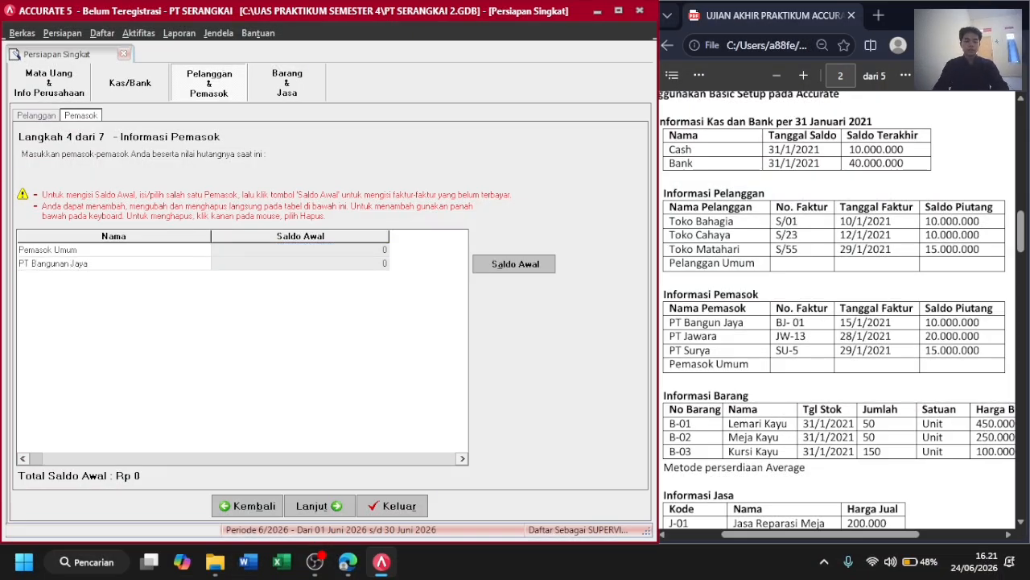
key("Down")
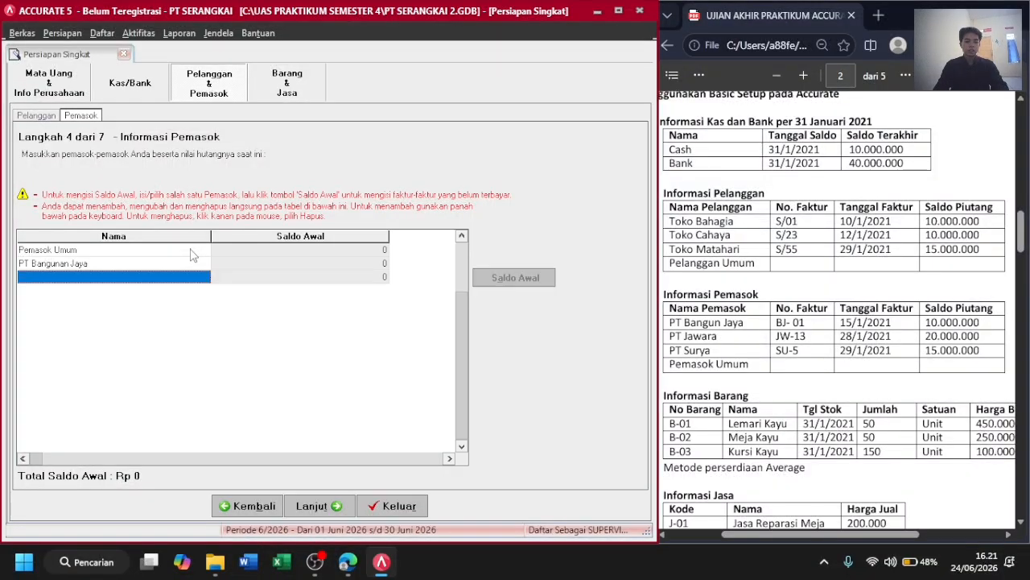
type("PT Jawara")
key("Down")
type("PT")
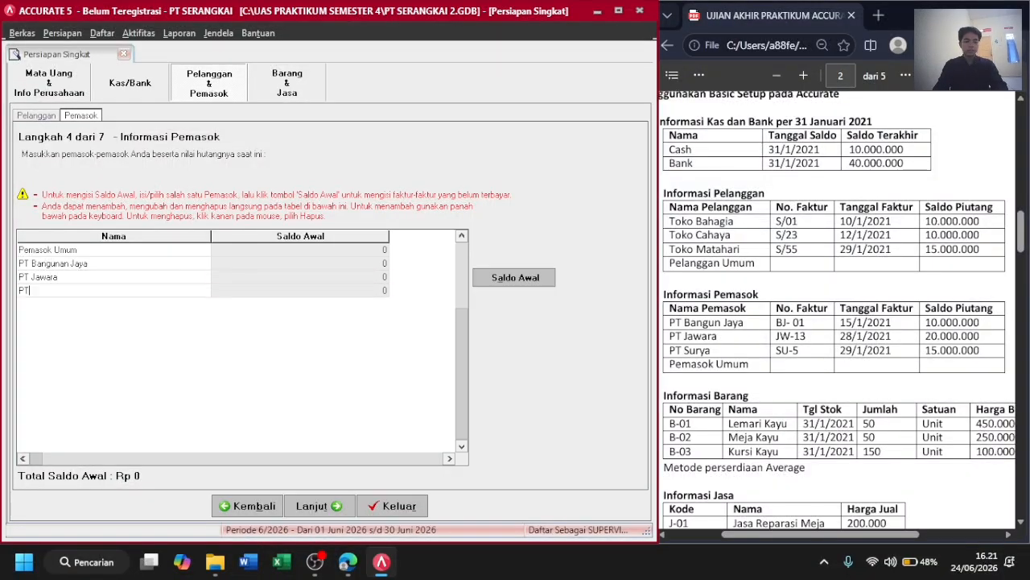
type(" Surya")
key("Tab")
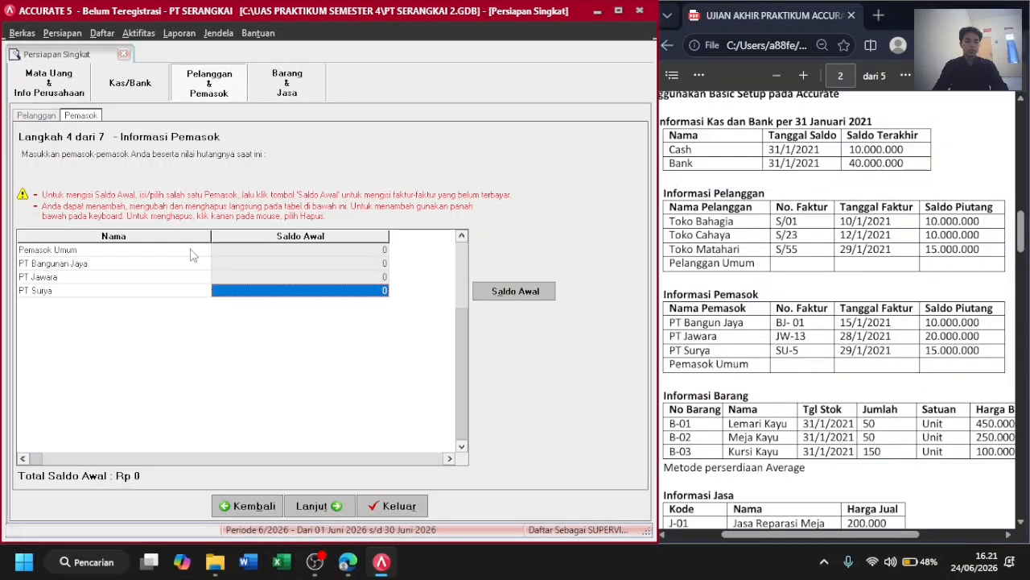
key("Down")
Start PT Bangunan Jaya's opening balance details with invoice BJ-01 dated 15/1/202.
left_click(135, 265)
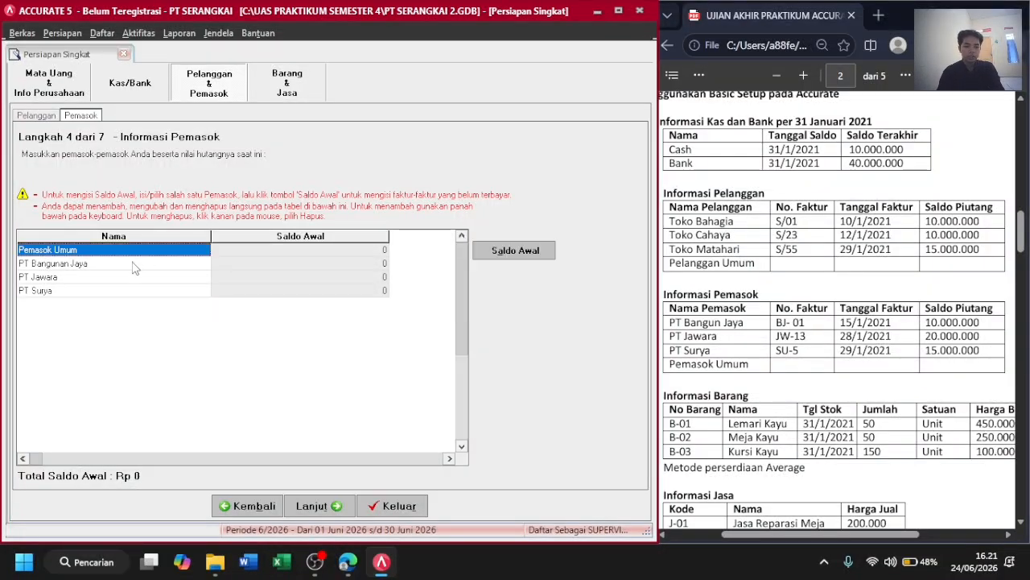
left_click(135, 266)
left_click(508, 264)
left_click(192, 244)
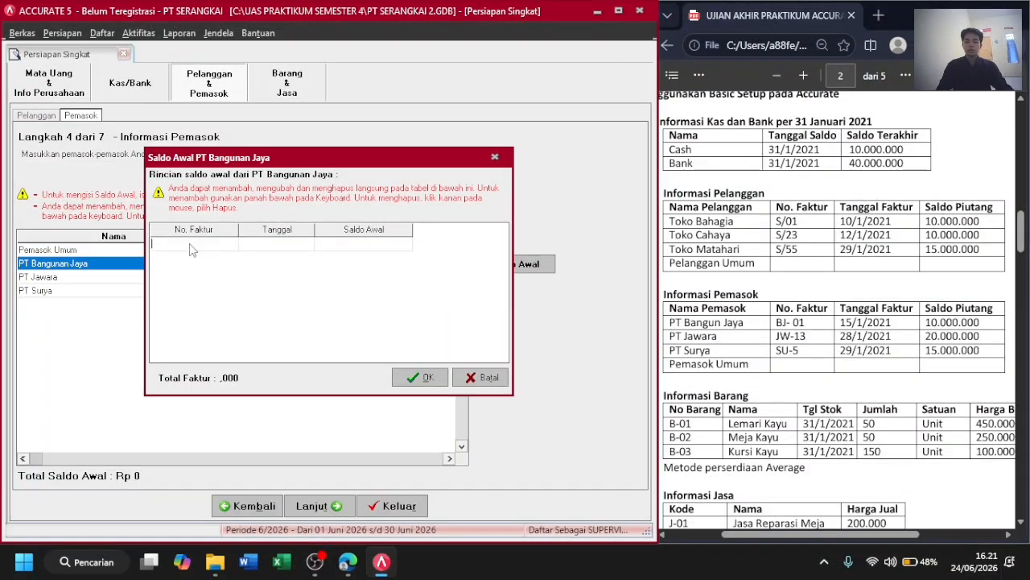
type("BJ-")
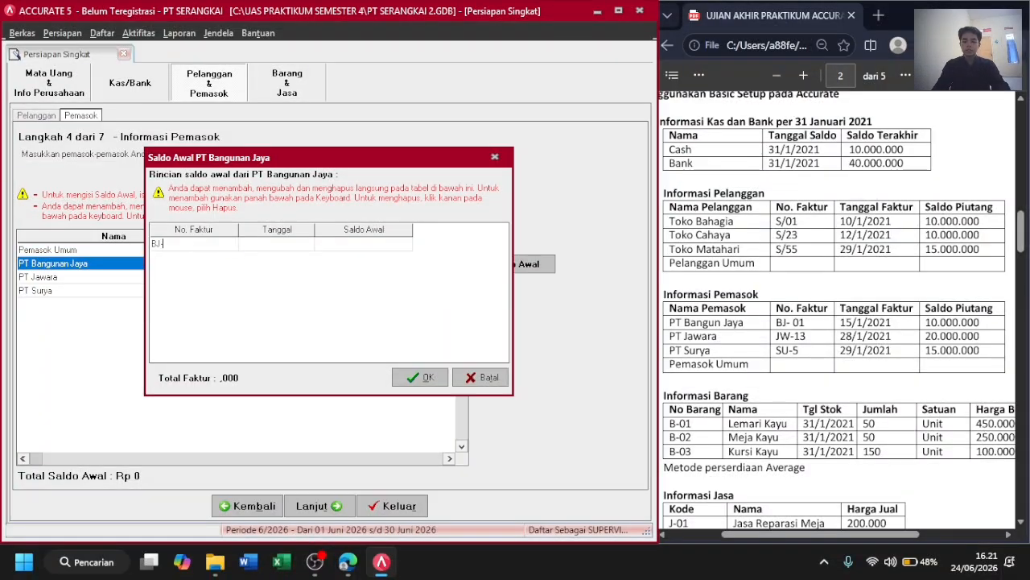
type("01")
key("Tab")
type("15/1/202")
key("Tab")
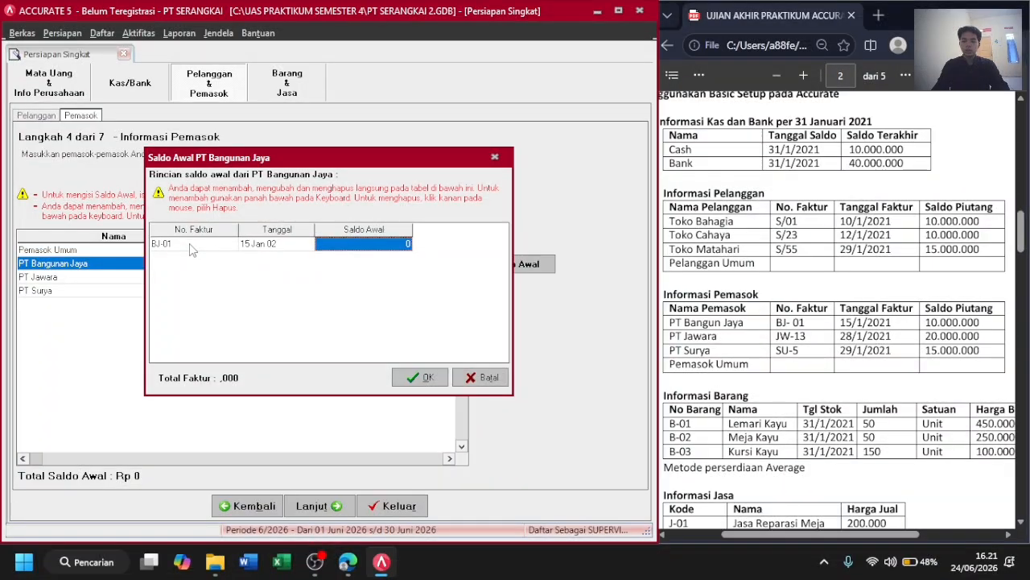
Set invoice BJ-01's opening balance to 10.000.000, confirm the details and try to save PT Bangunan Jaya's row.
left_click(350, 253)
key("Return")
type("10000000")
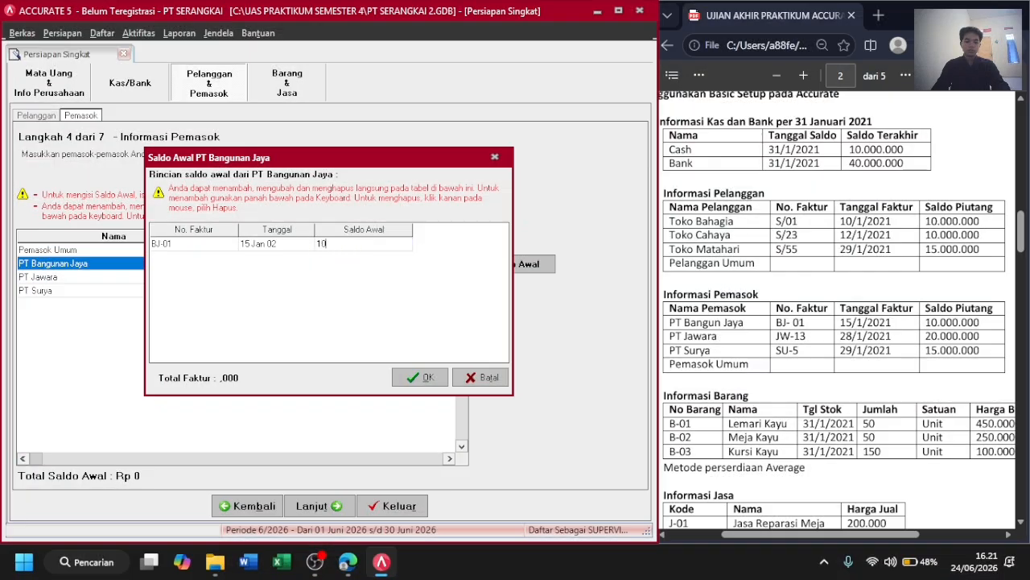
key("Return")
left_click(429, 377)
left_click(161, 268)
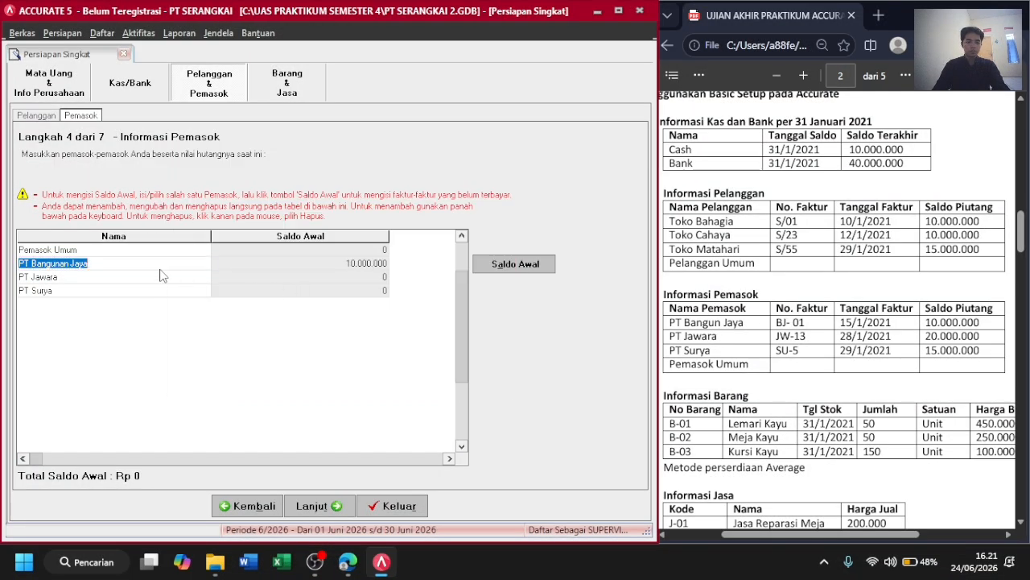
left_click(216, 277)
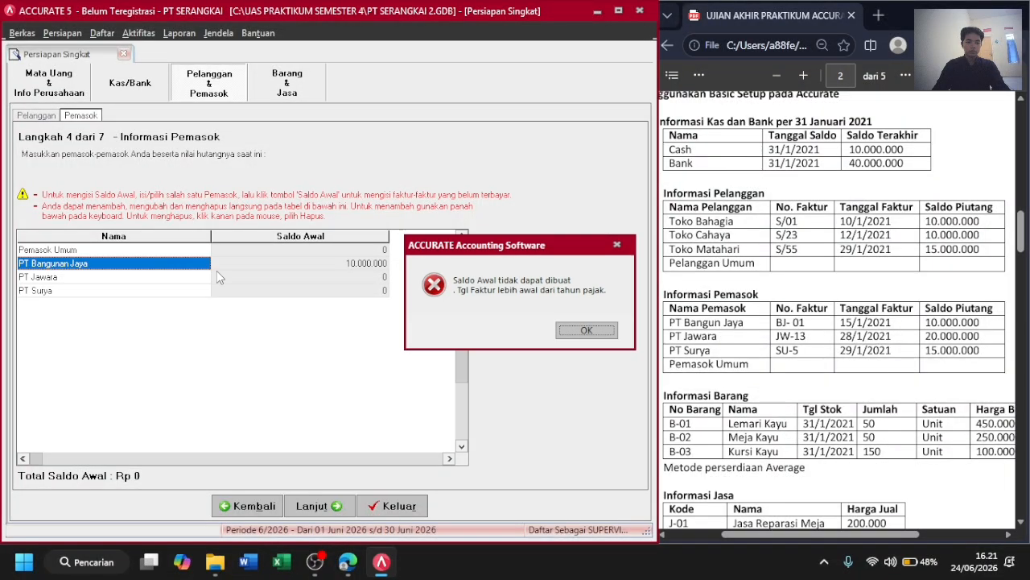
left_click(586, 330)
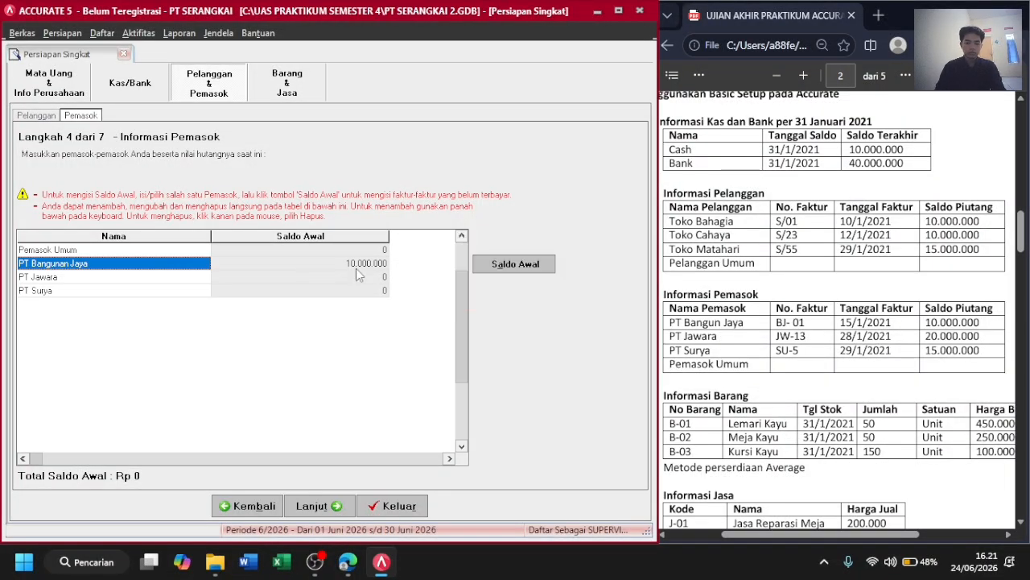
Correct the date of PT Bangunan Jaya's invoice BJ-01 to 15/1/2021 and confirm the opening balance.
left_click(488, 269)
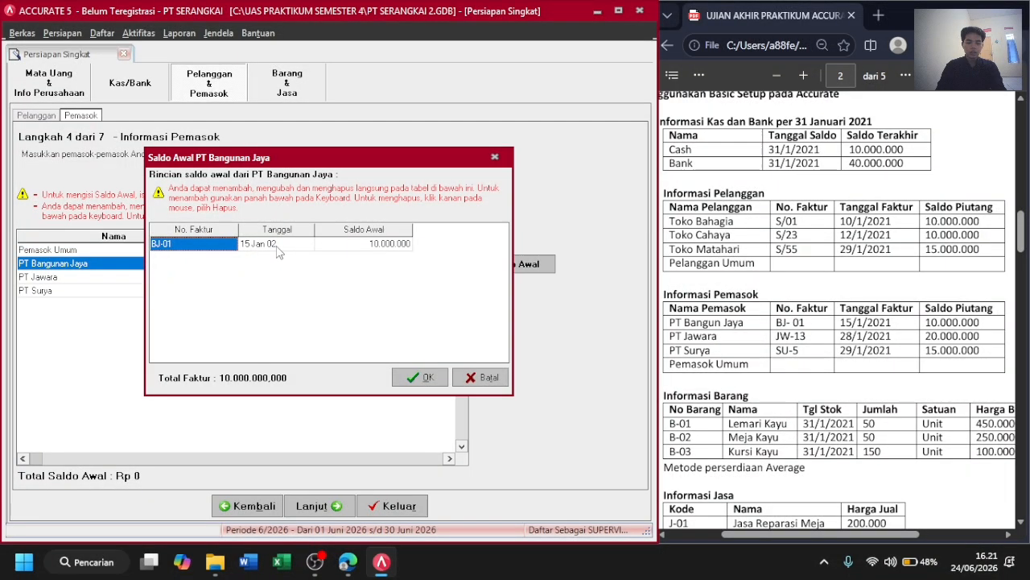
left_click(288, 253)
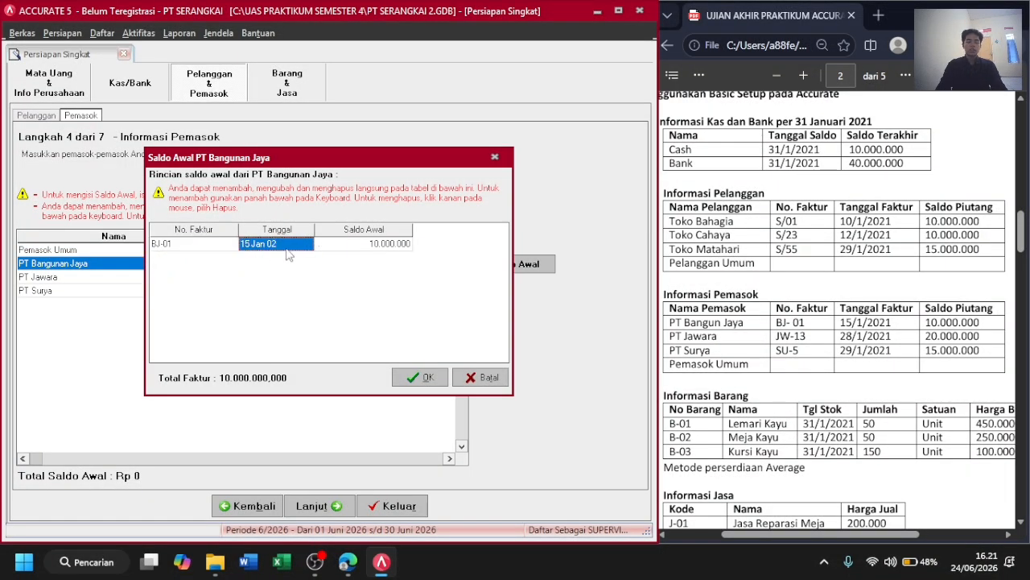
left_click(287, 248)
left_click(287, 250)
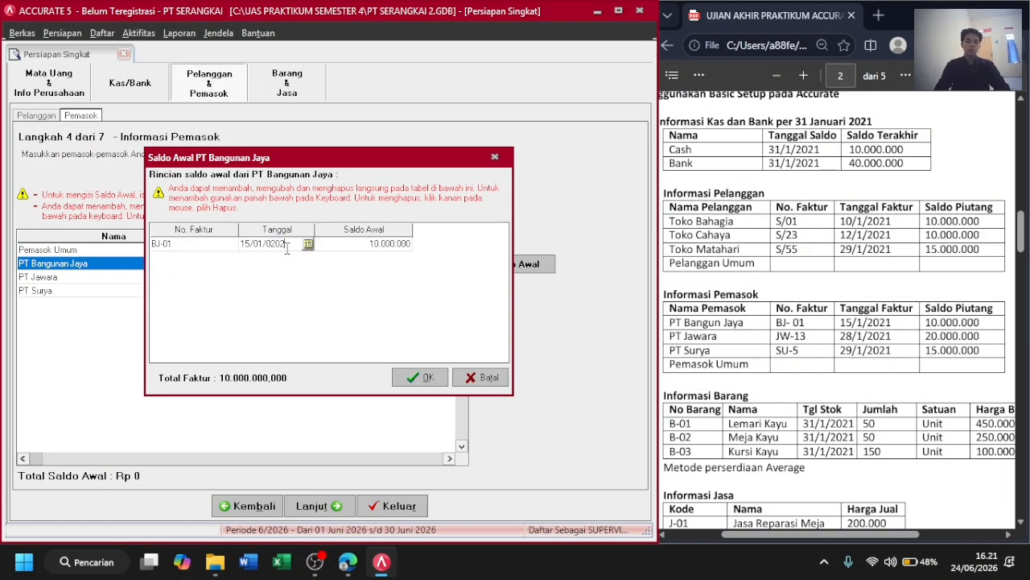
double_click(287, 250)
key("shift+Right")
key("shift+Right")
key("shift+Right")
key("shift+Right")
key("shift+Right")
key("shift+Right")
key("shift+Right")
key("shift+Right")
key("shift+Right")
key("shift+Left")
key("shift+Left")
type("2021")
key("Tab")
key("Down")
left_click(288, 255)
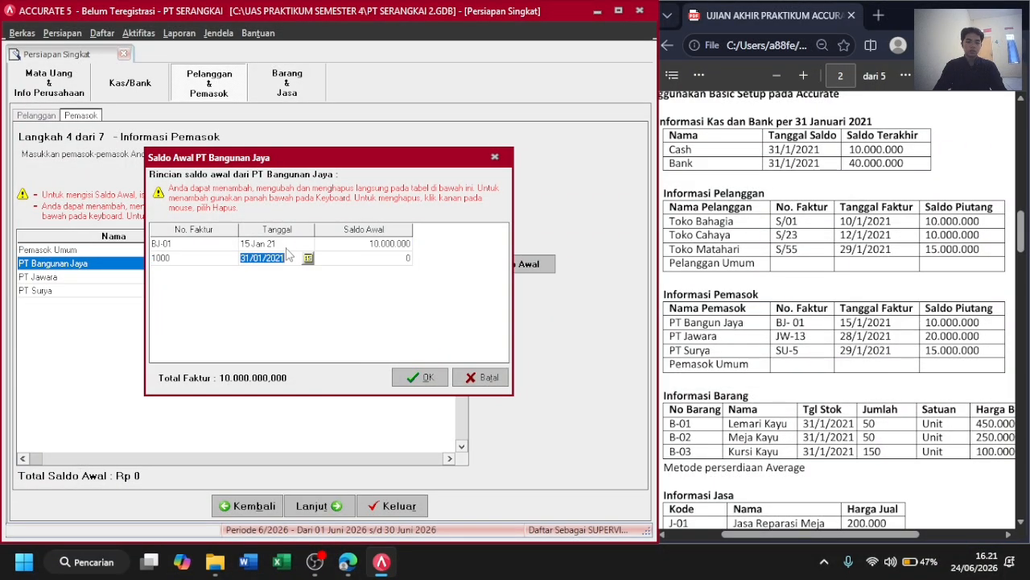
left_click(407, 376)
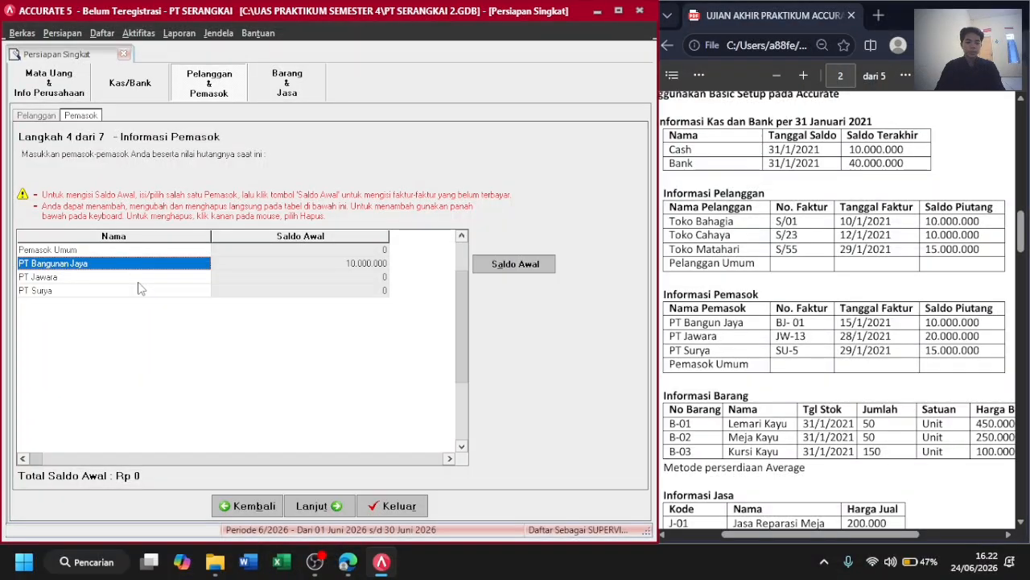
Enter PT Jawara's opening balance with invoice JW-13 dated 28/1/2021 for 20.000.000 and confirm the details.
left_click(117, 278)
left_click(521, 278)
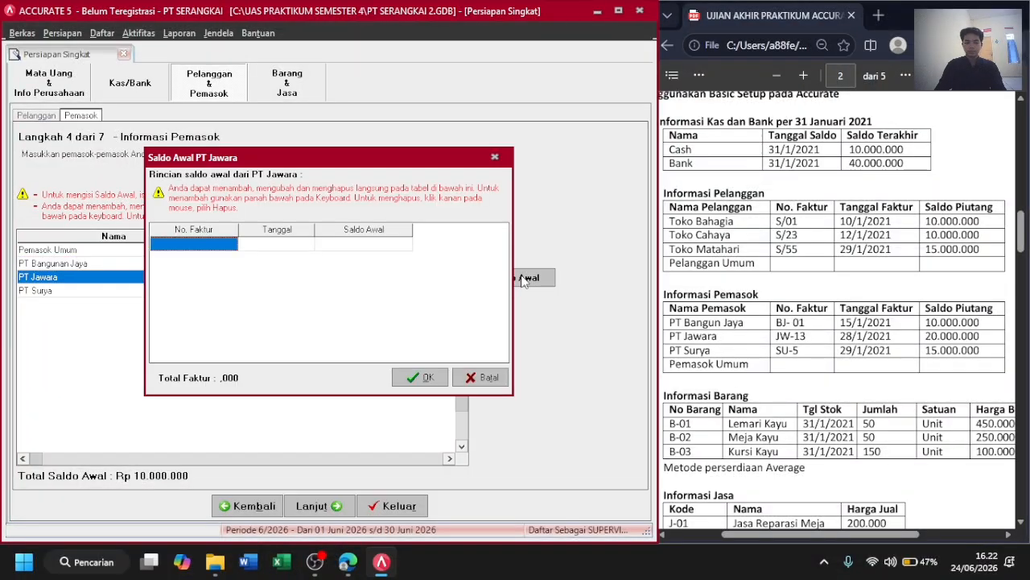
type("JW-13")
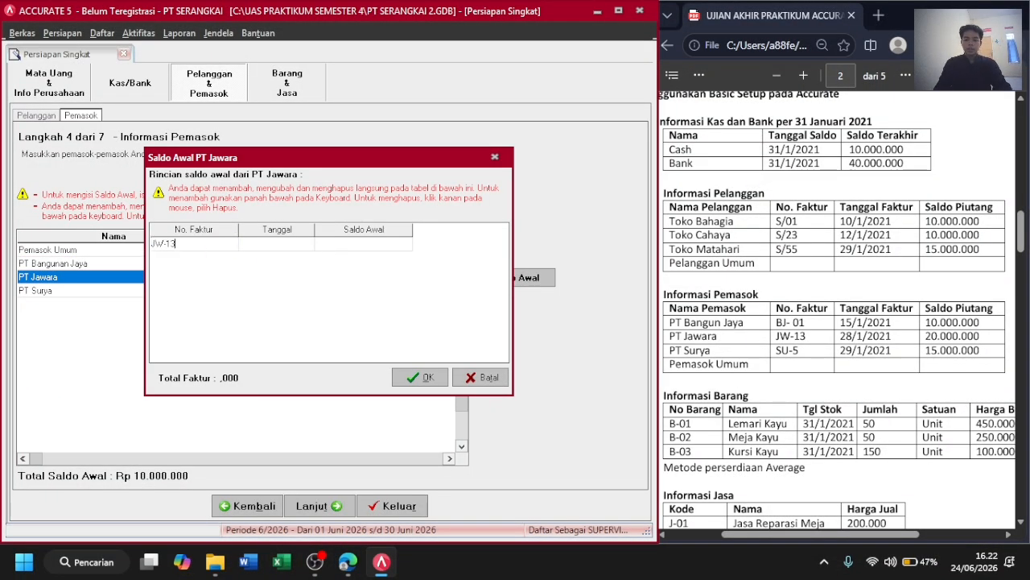
key("Tab")
type("28")
key("Tab")
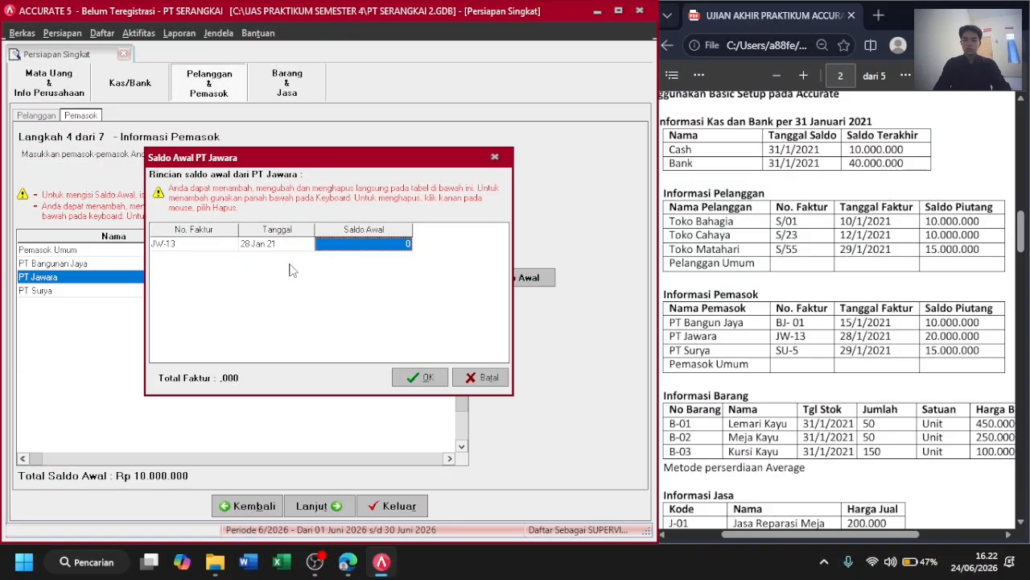
type("20000000")
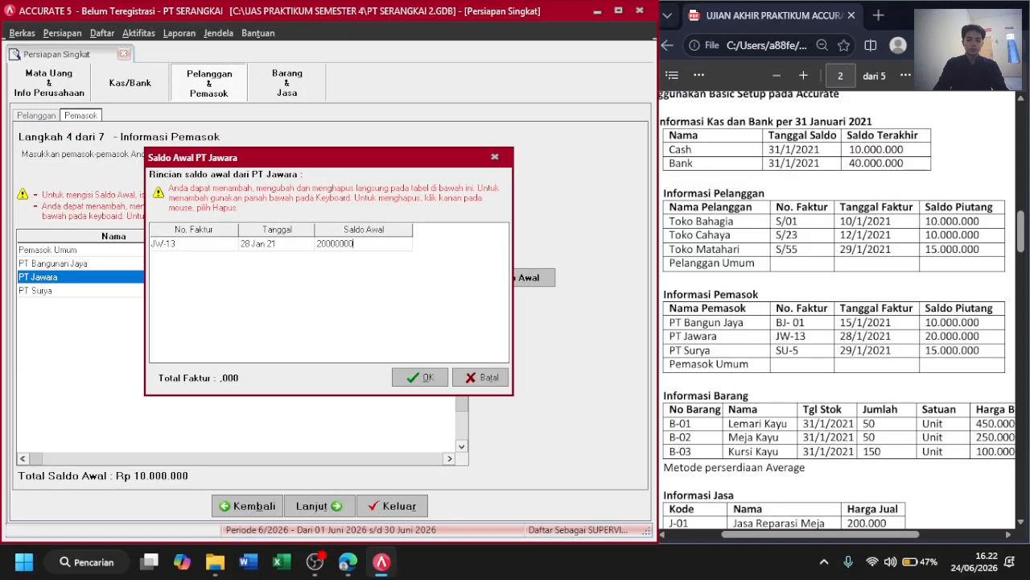
key("Tab")
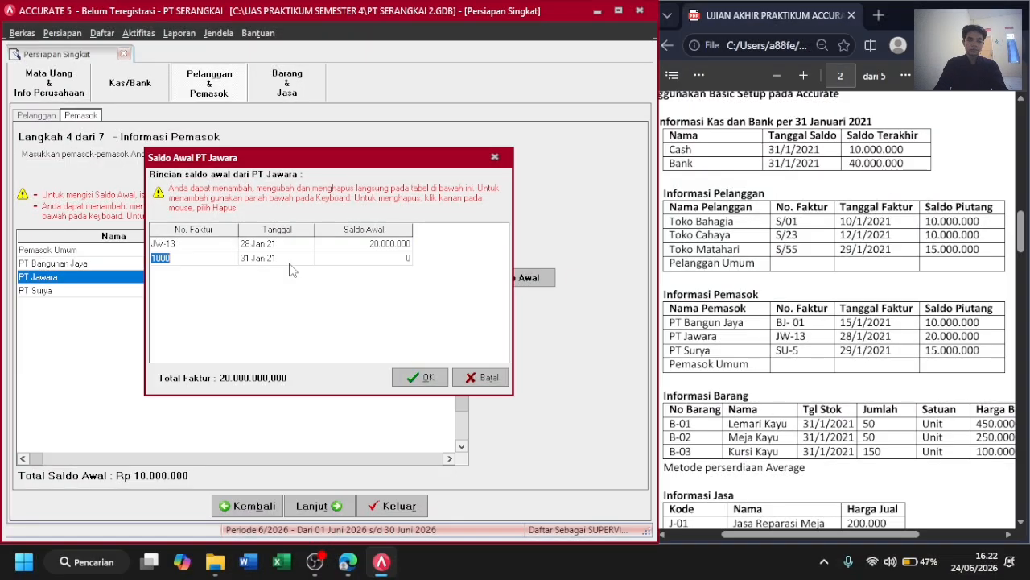
left_click(419, 379)
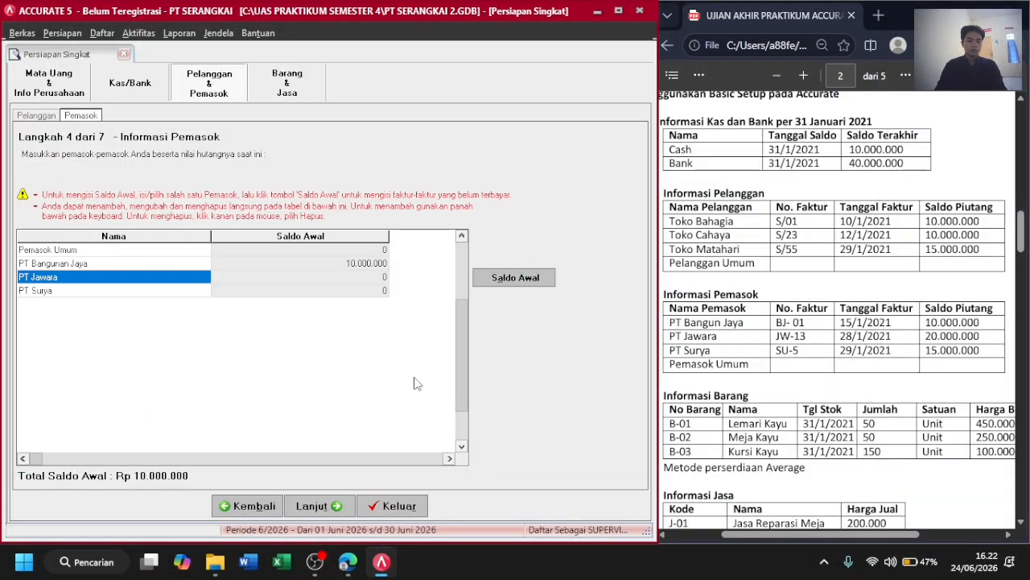
Start PT Surya's opening balance details with invoice SU-5 dated 29/1/2021.
left_click(141, 293)
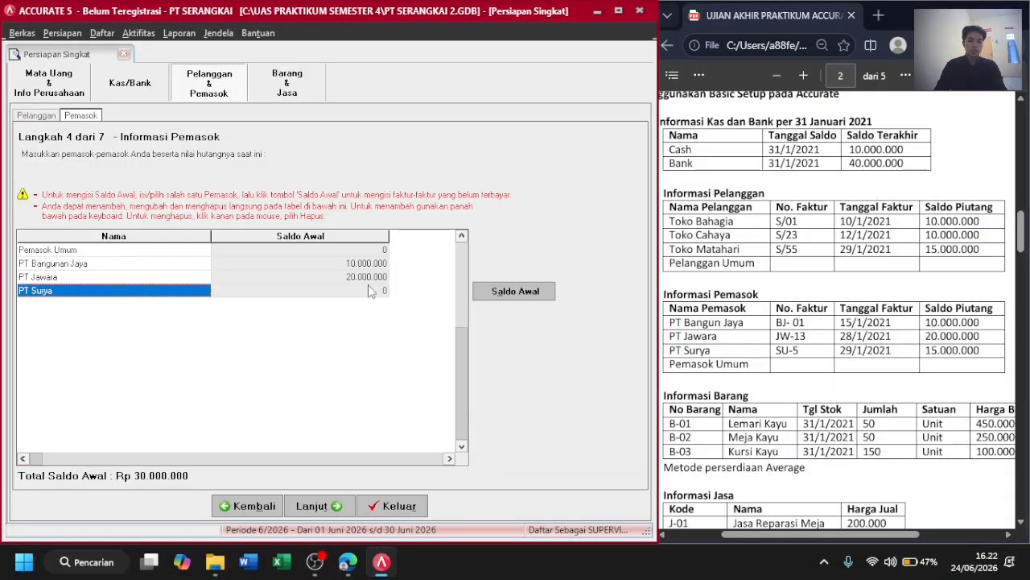
left_click(503, 296)
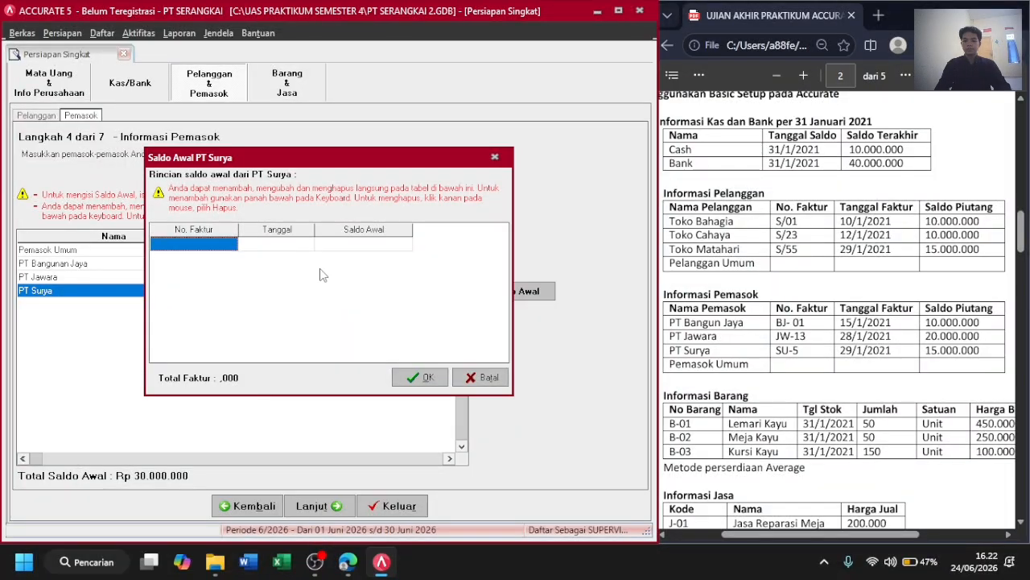
type("SU-5")
key("Tab")
type("29/1/2021")
key("Tab")
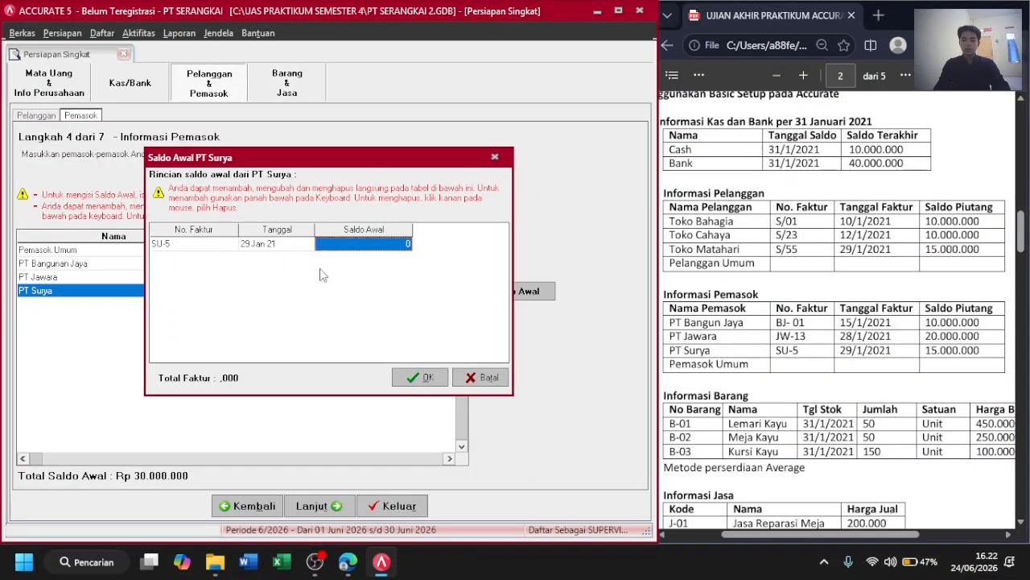
Set invoice SU-5's opening balance to 15.000.000, confirm the details and save PT Surya's row.
type("15.00")
type("0.000")
key("Down")
key("Tab")
left_click(420, 378)
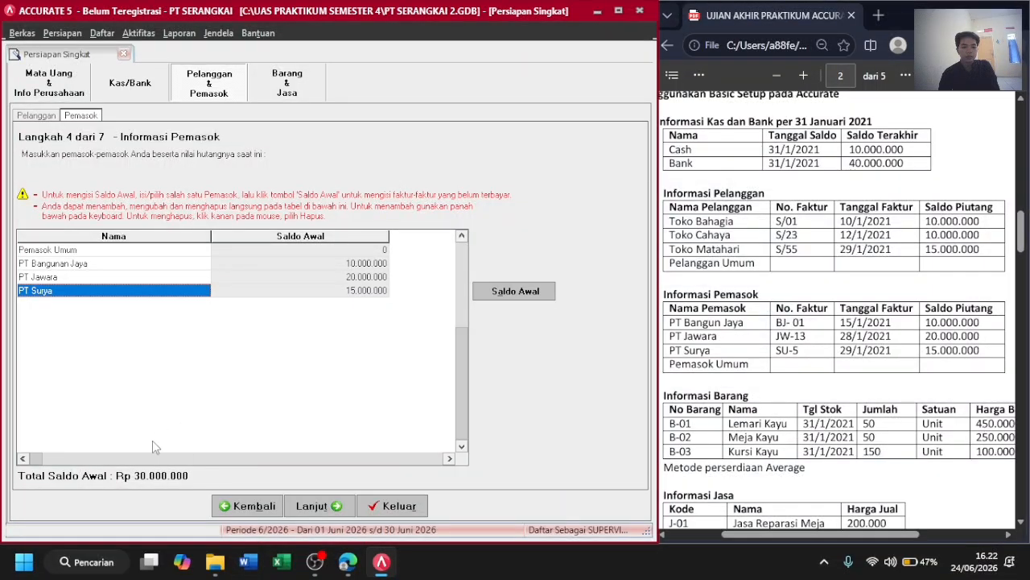
key("Tab")
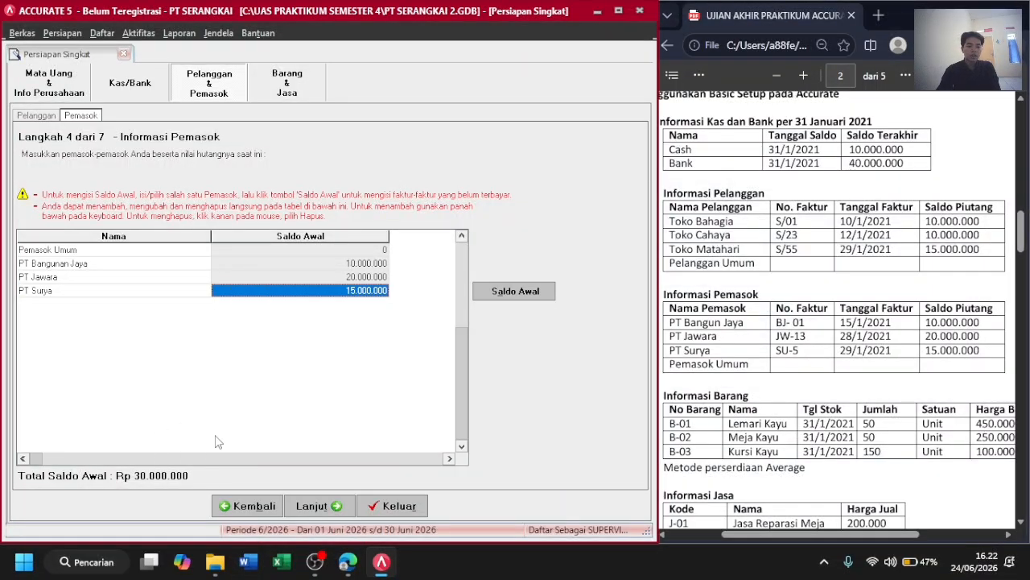
key("Tab")
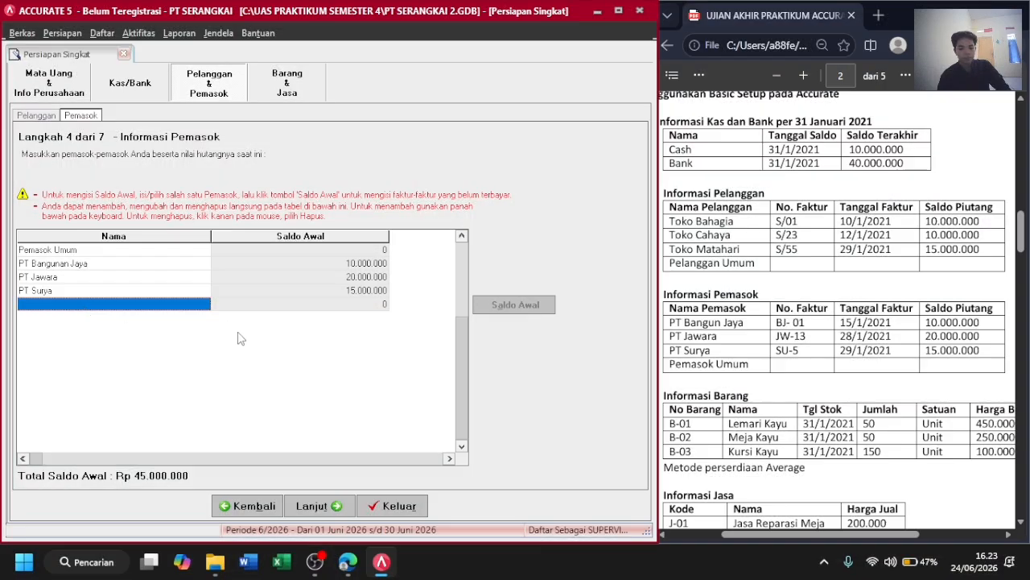
Keep Rata-rata as the inventory method and continue to the item information.
left_click(307, 514)
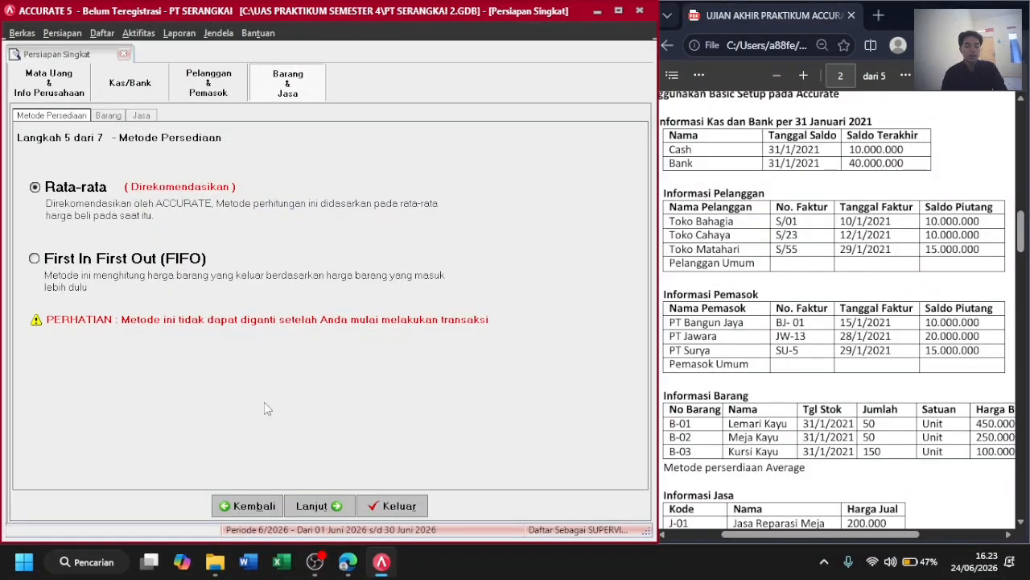
left_click(322, 504)
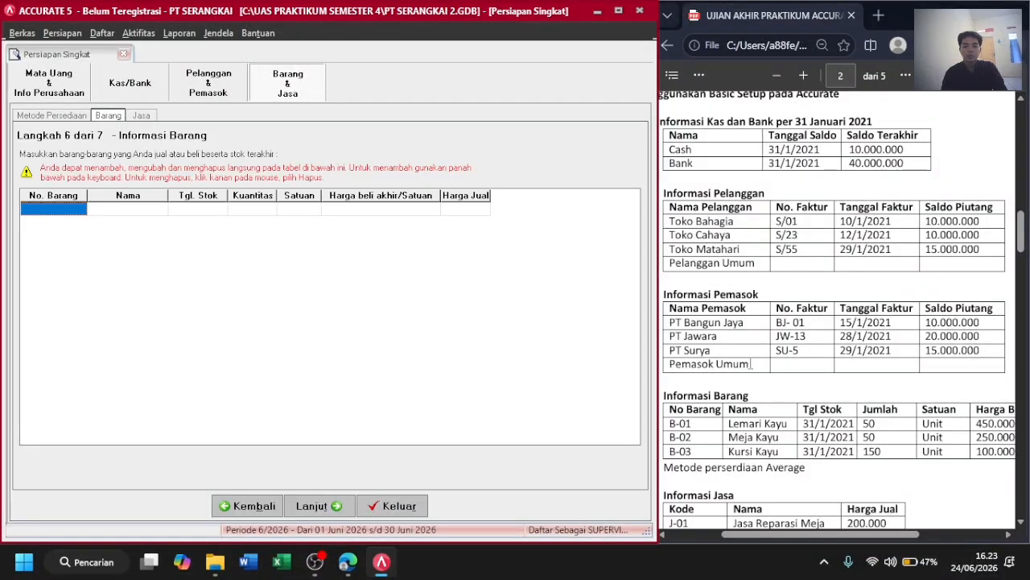
scroll(751, 364, "down", 2, "ctrl")
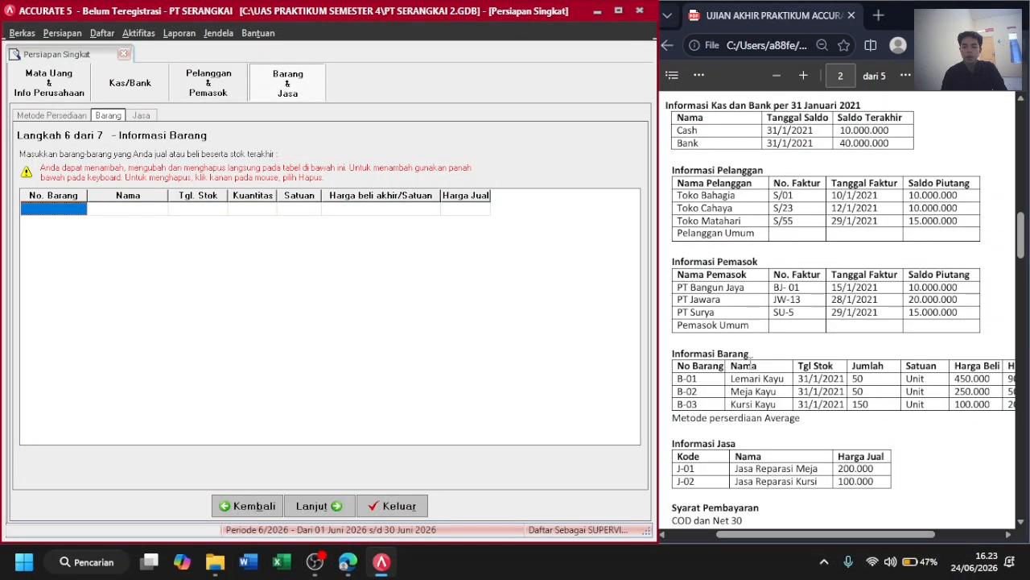
scroll(751, 364, "down", 2)
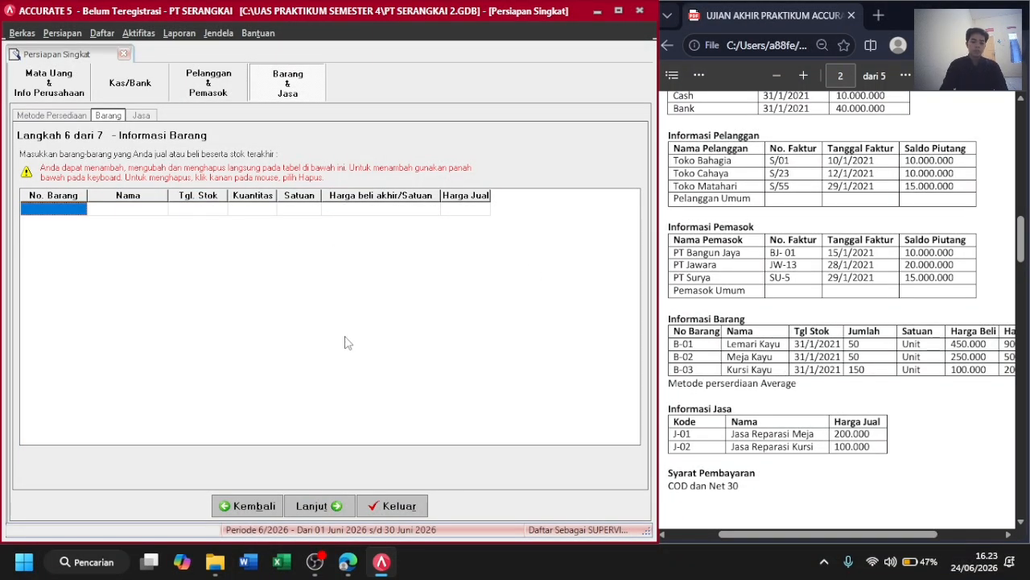
Add item B-01 named Lemari Kayu with stock date 31/1/2021.
left_click(62, 211)
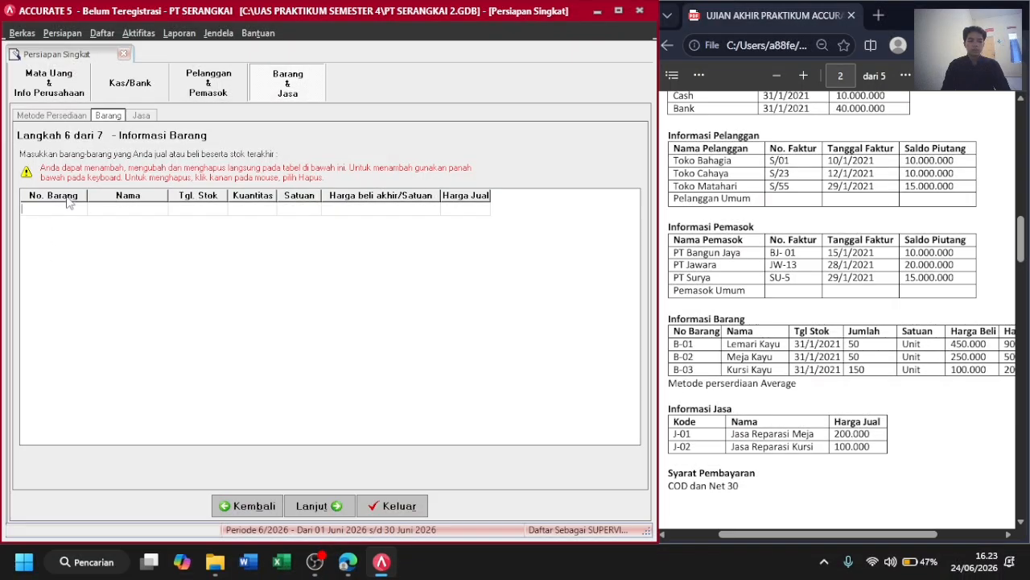
type("B-01")
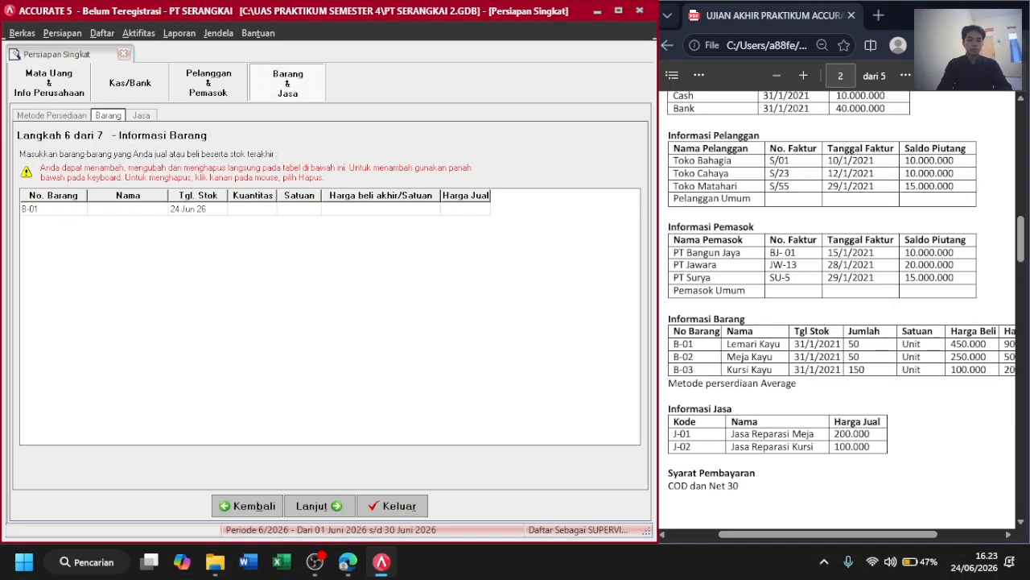
key("Tab")
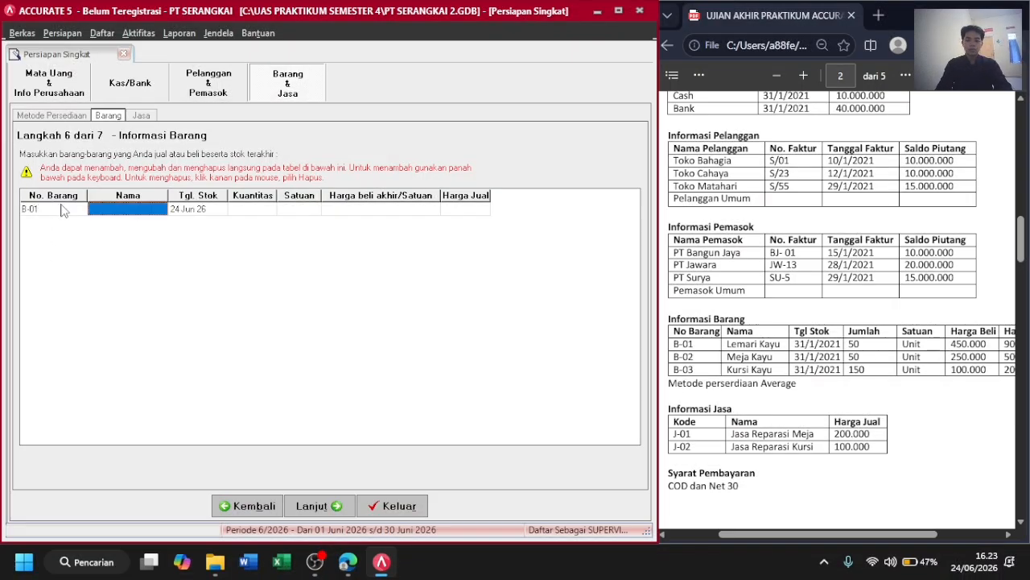
type("Lemari Kayu")
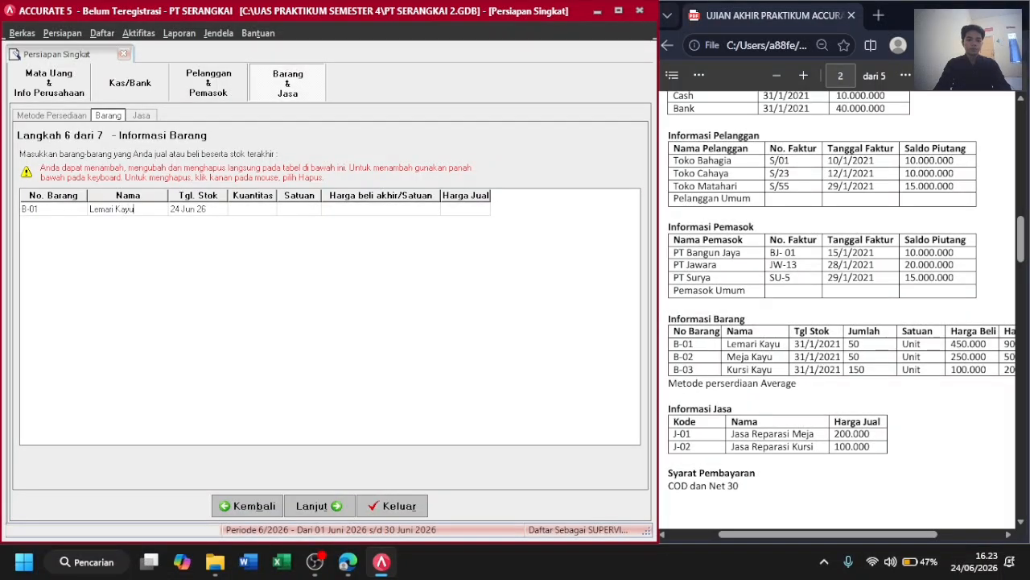
key("Tab")
type("31/")
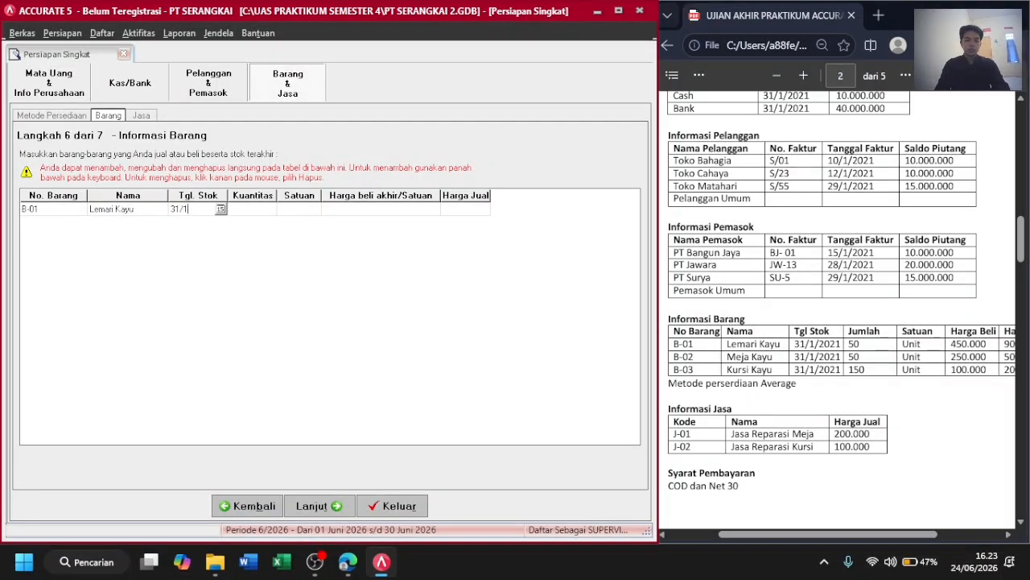
key("Tab")
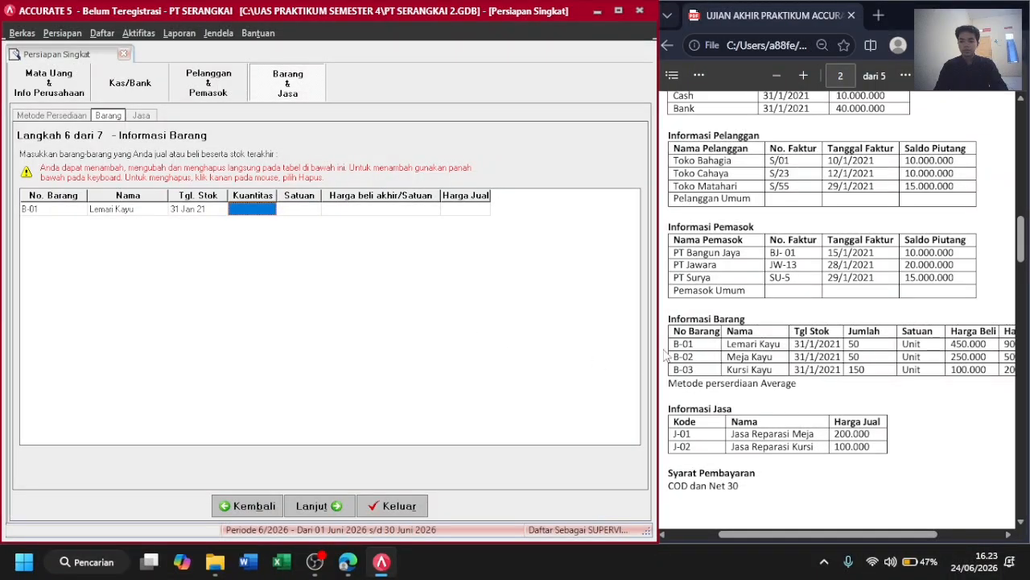
Set Lemari Kayu's quantity to 50, unit to Unt, last purchase price to 450.000 and selling price to 900.000, and save the row.
type("50")
key("Tab")
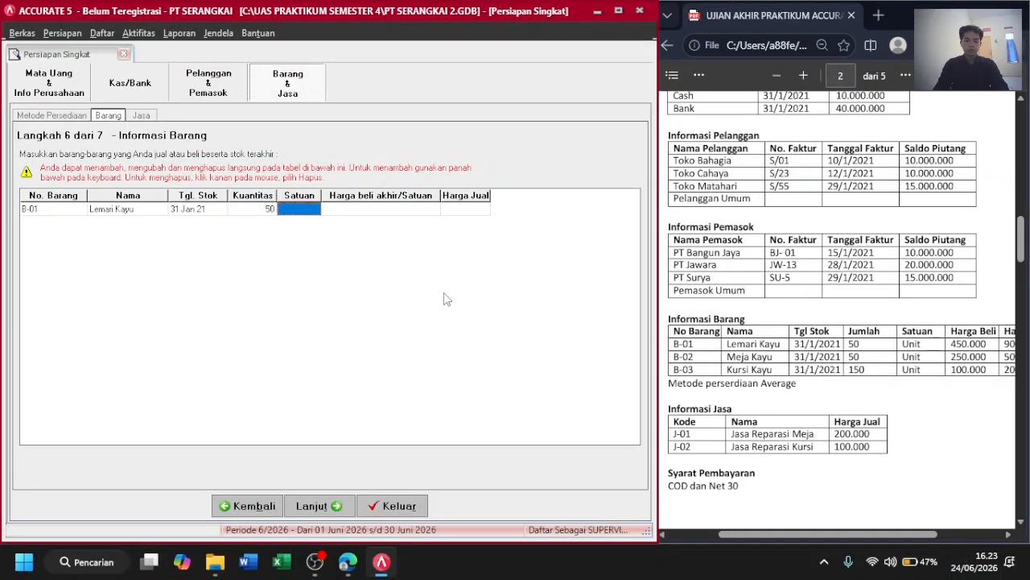
type("Unit")
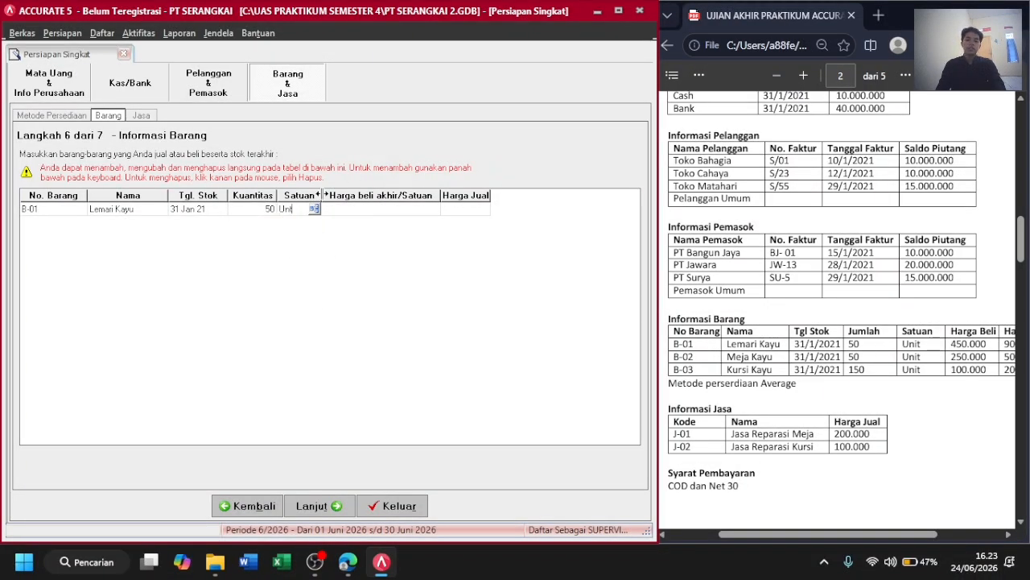
left_click(310, 208)
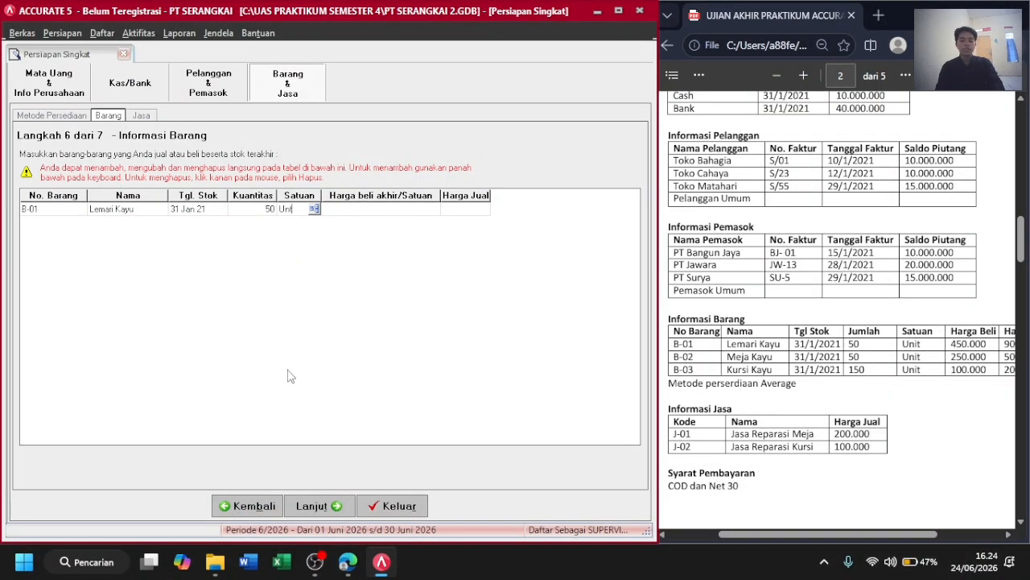
key("Tab")
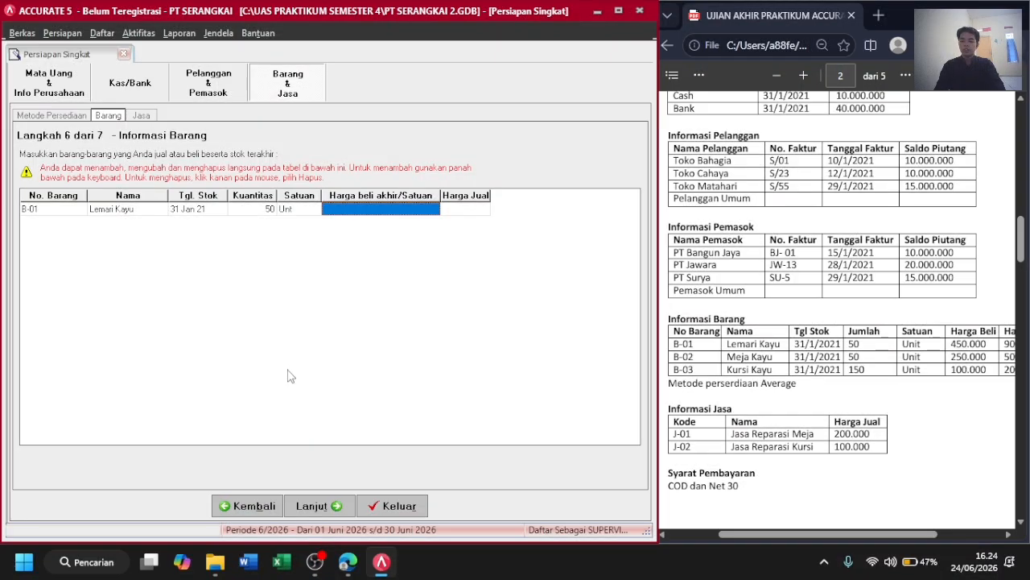
scroll(793, 312, "right", 2)
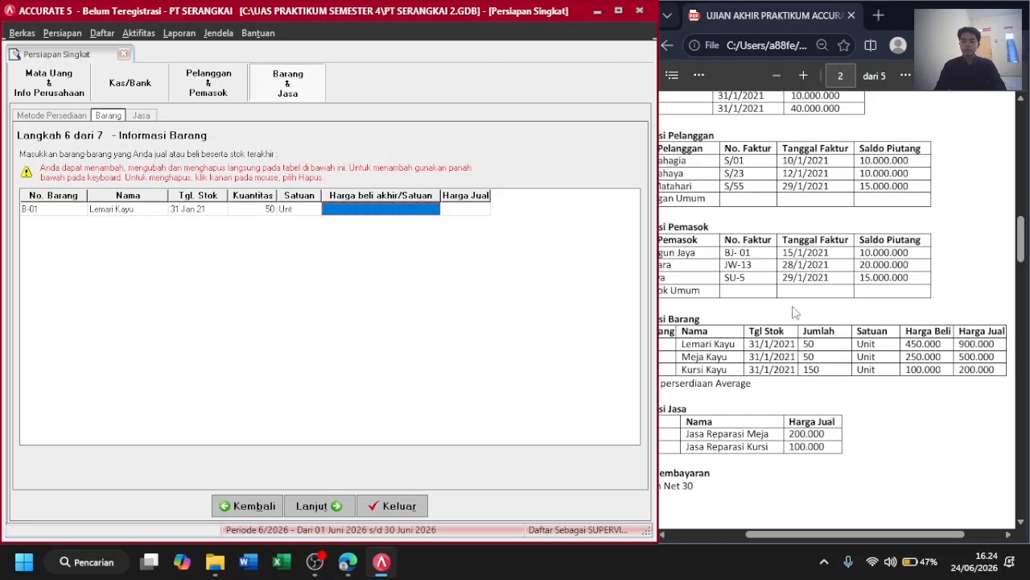
type("450000")
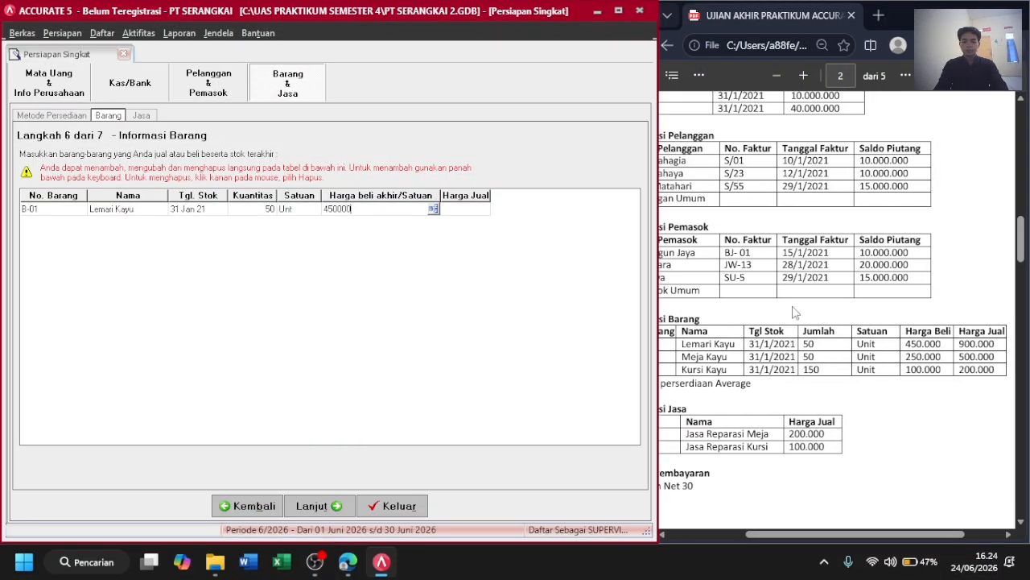
key("Tab")
type("900000")
key("Tab")
key("Down")
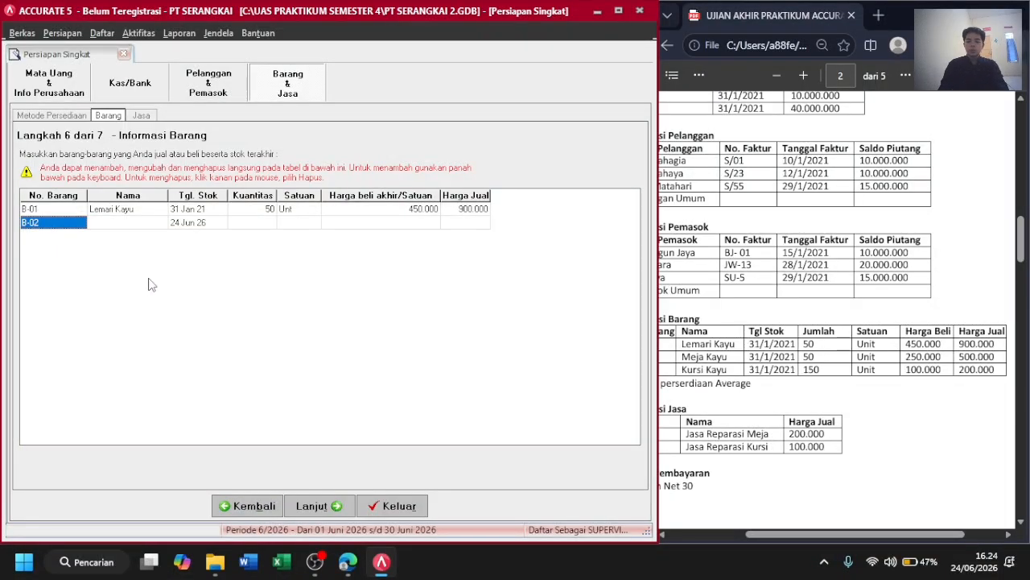
Add item B-02 named Meja Kayu with stock date 31/1/2021 and quantity 50.
scroll(673, 333, "left", 3)
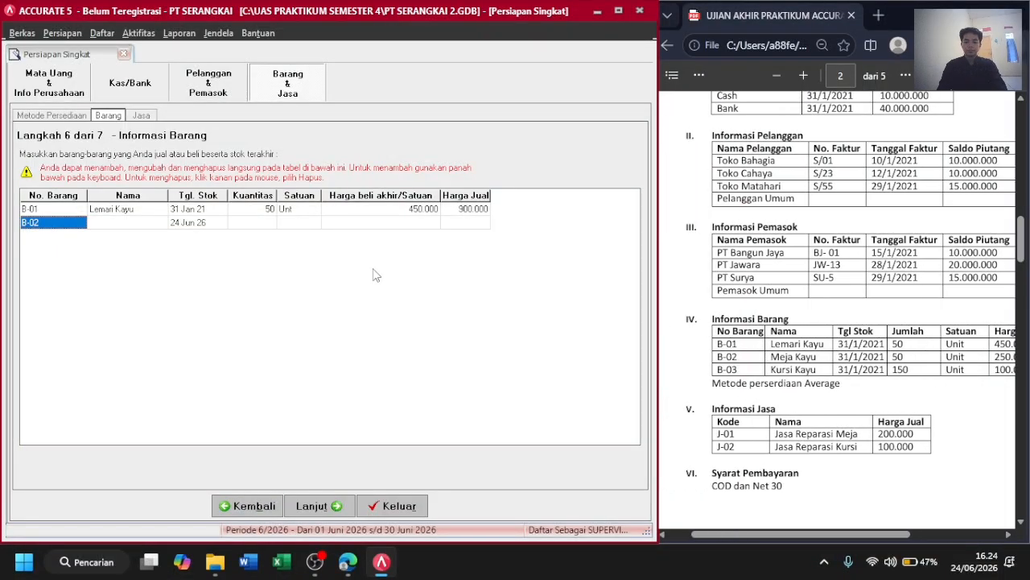
type("B-02")
key("Tab")
type("Meja Kayu")
key("Tab")
type("31/1/2021")
key("Tab")
type("50")
key("Tab")
Set Meja Kayu's unit to Unt, last purchase price to 250.000 and selling price to 500.000, and save the row.
type("Unt")
key("Tab")
type("250000")
key("Tab")
scroll(993, 228, "right", 2)
type("500.0")
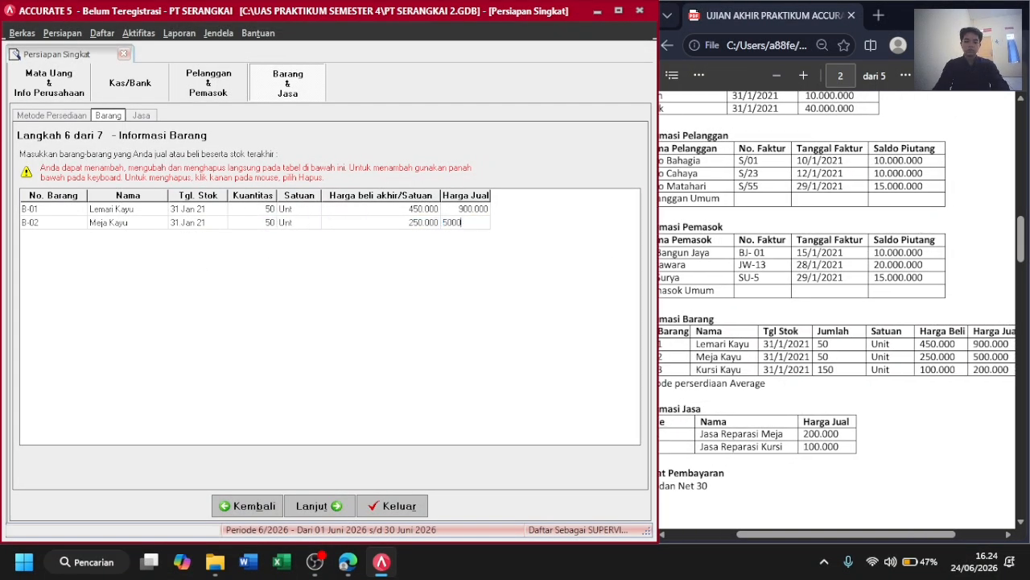
type("00")
key("Tab")
Add item B-03 named Kursi Kayu with stock date 31/1/2021 and quantity 150.
type("Kursi Kay")
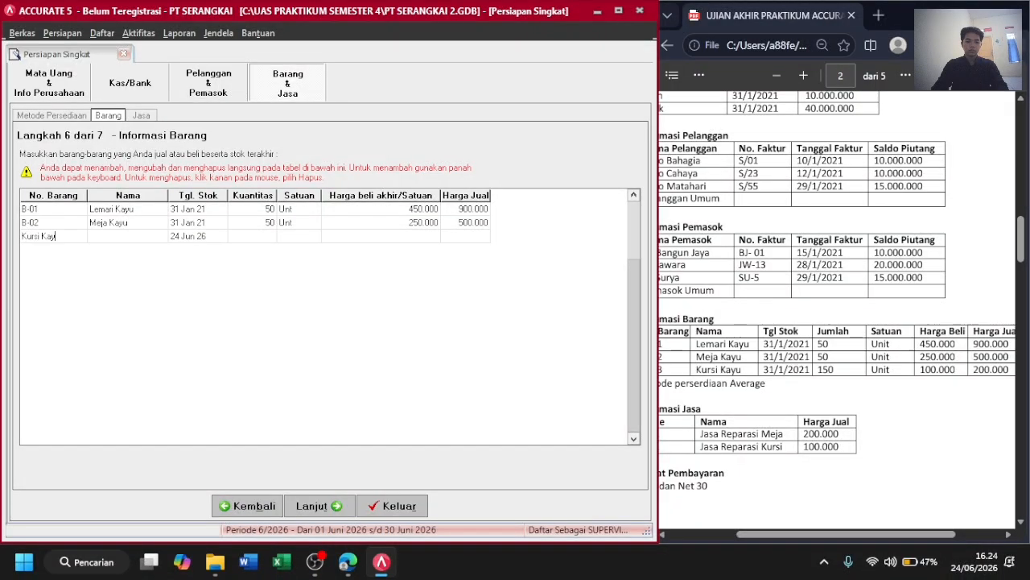
key("Escape")
key("Tab")
type("Kursi Kayu")
key("Tab")
type("31/1/21")
key("Tab")
type("150")
Complete Kursi Kayu with unit Unt, last purchase price 100.000 and selling price 200.000, and continue to the service information.
key("Tab")
type("100.000")
key("Tab")
type("200000")
key("Tab")
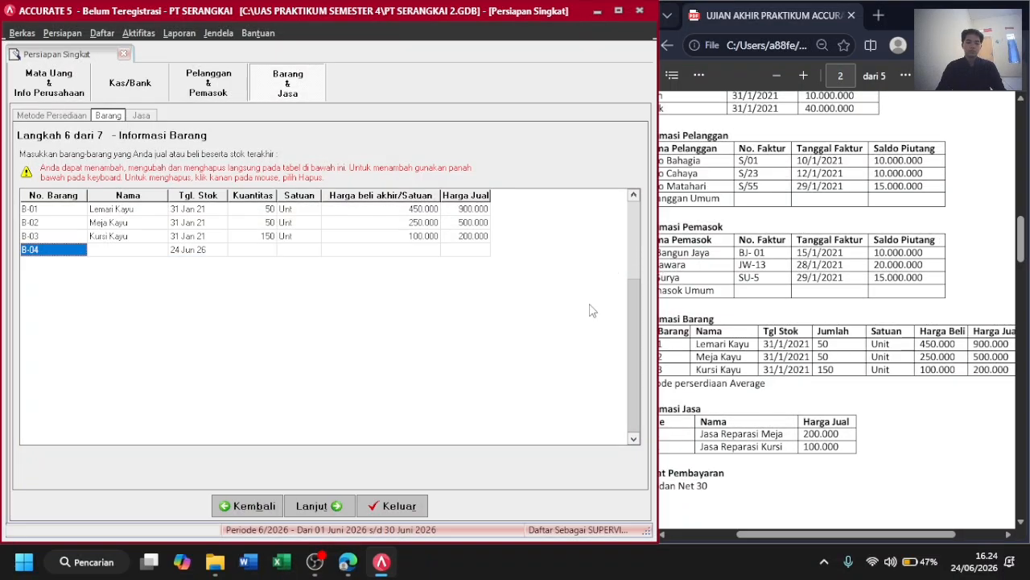
scroll(723, 292, "left", 1)
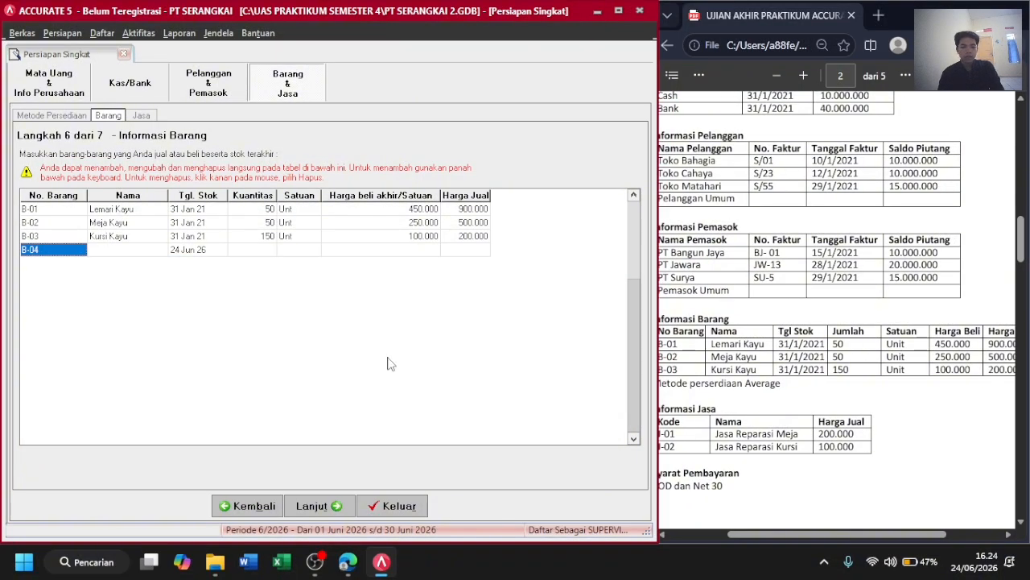
left_click(315, 507)
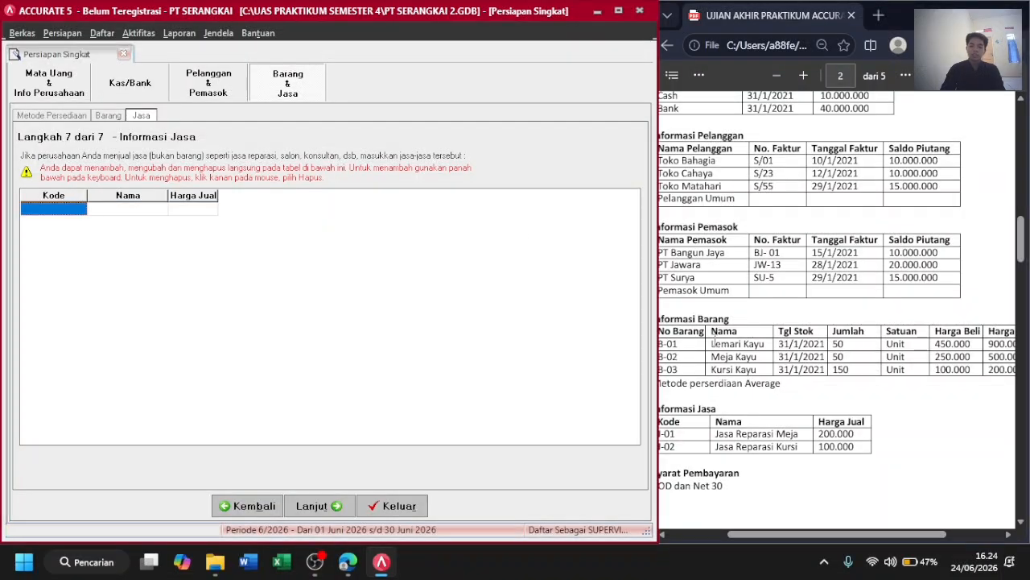
Add service J-01 named Jasa Reparasi Meja with a selling price of 200.000.
scroll(714, 342, "left", 2)
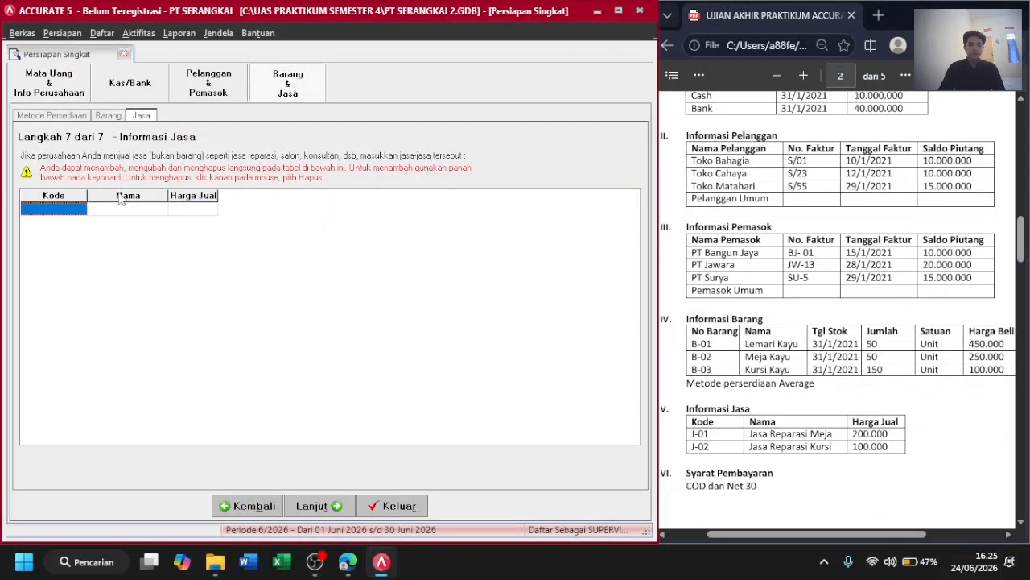
left_click(61, 209)
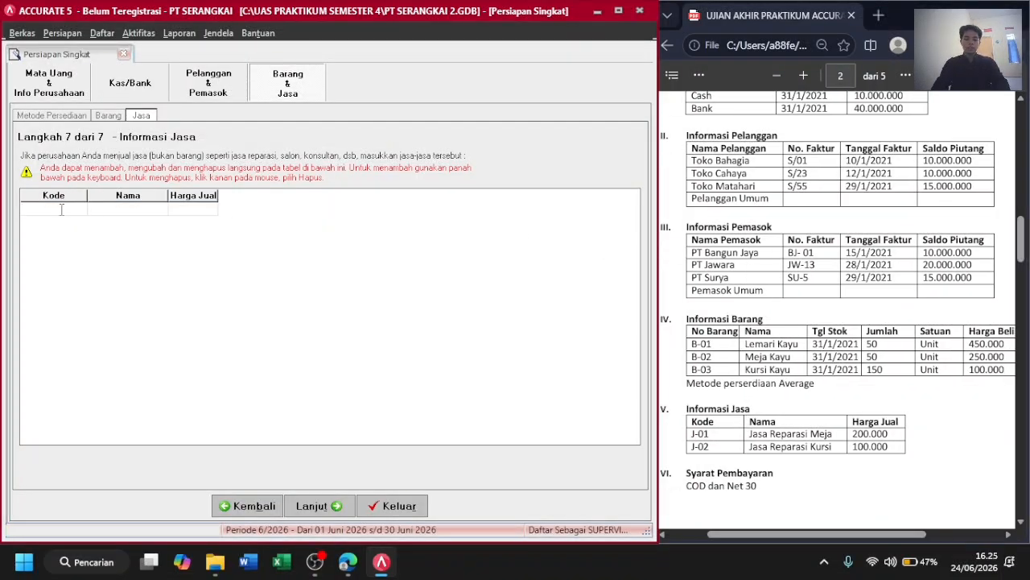
key("Tab")
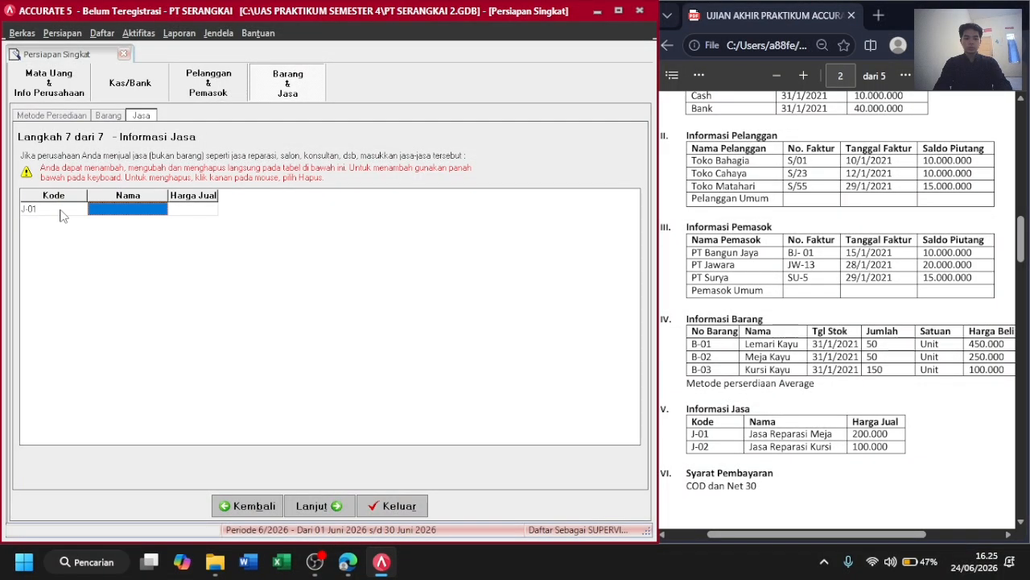
type("Jasa Repara")
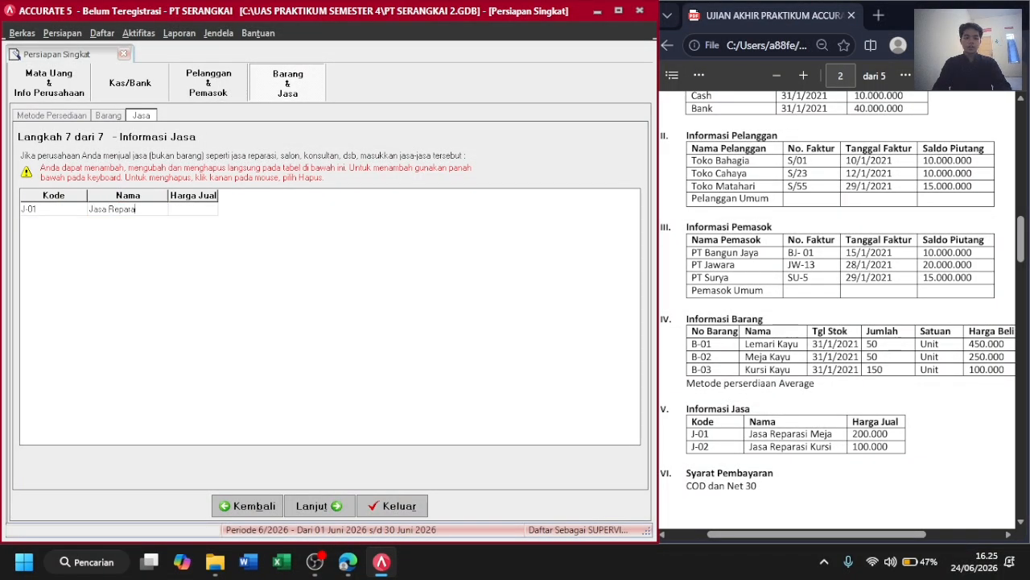
type("si Meja")
key("Tab")
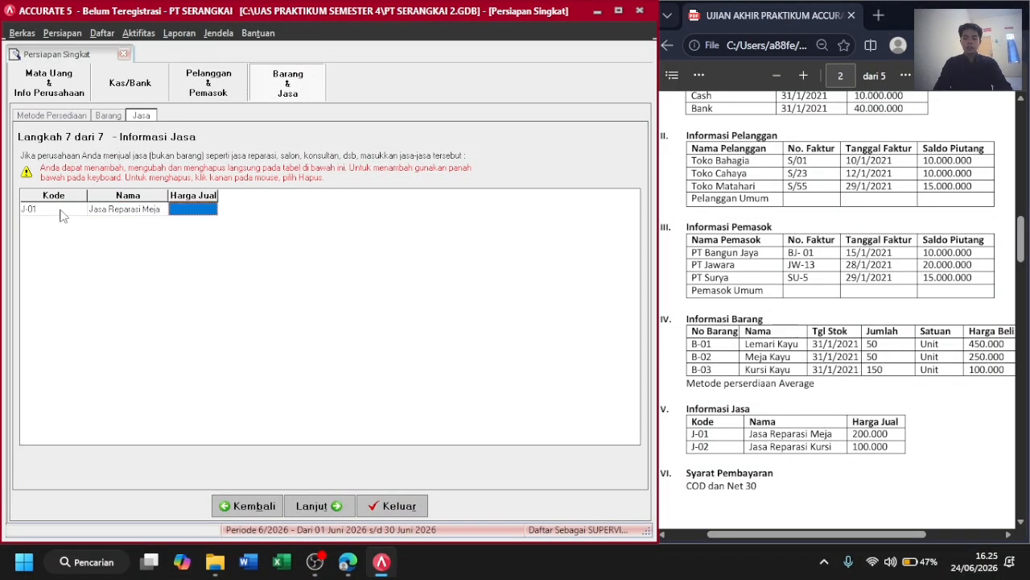
type("200000")
key("Tab")
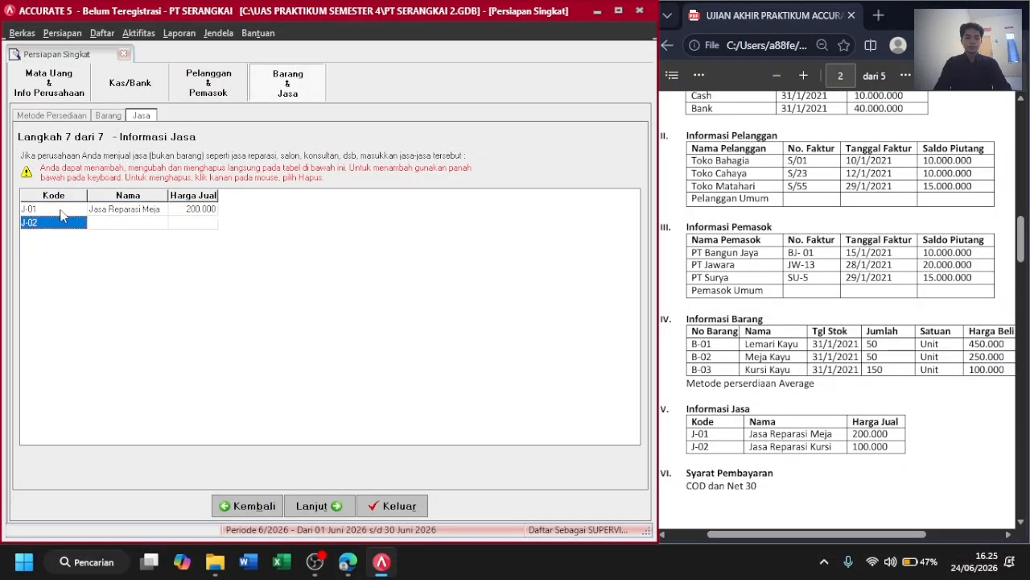
Add service J-02 named Jasa Reparasi Kursi with selling price 100.000, and finish the quick setup.
key("Tab")
type("Jasa")
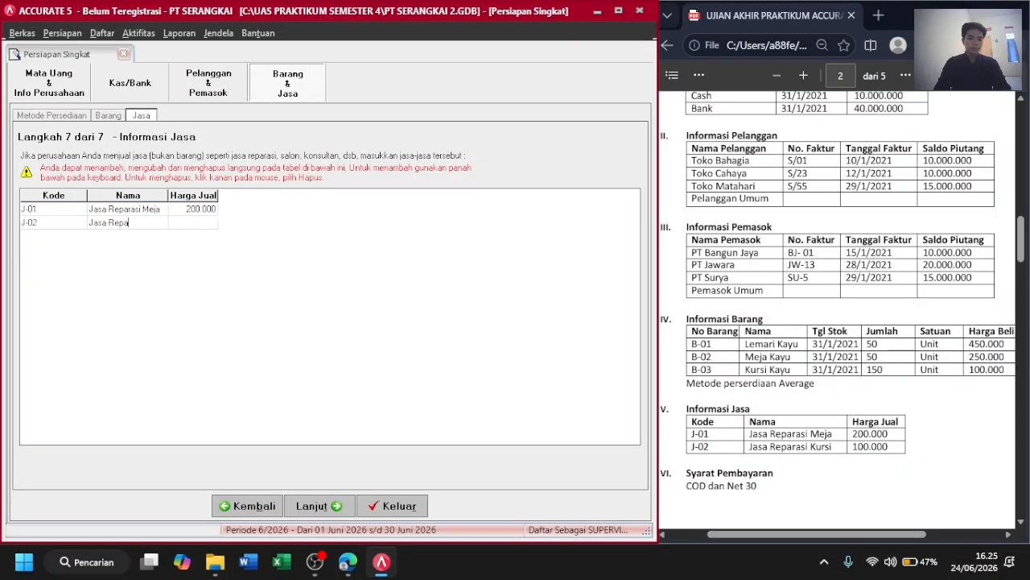
type(" Reparasi Kursi")
key("Tab")
type("1000")
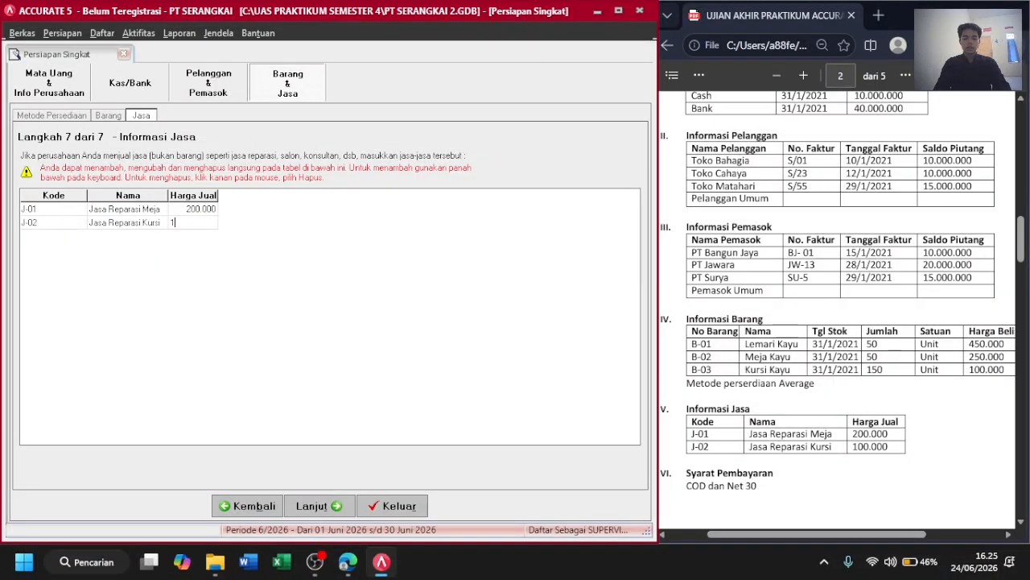
key("Tab")
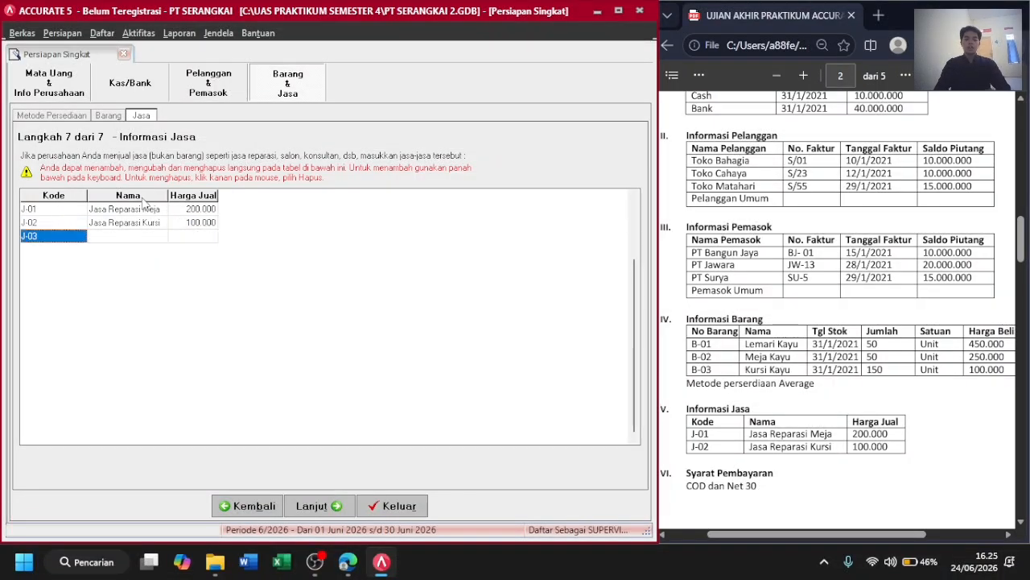
left_click(319, 507)
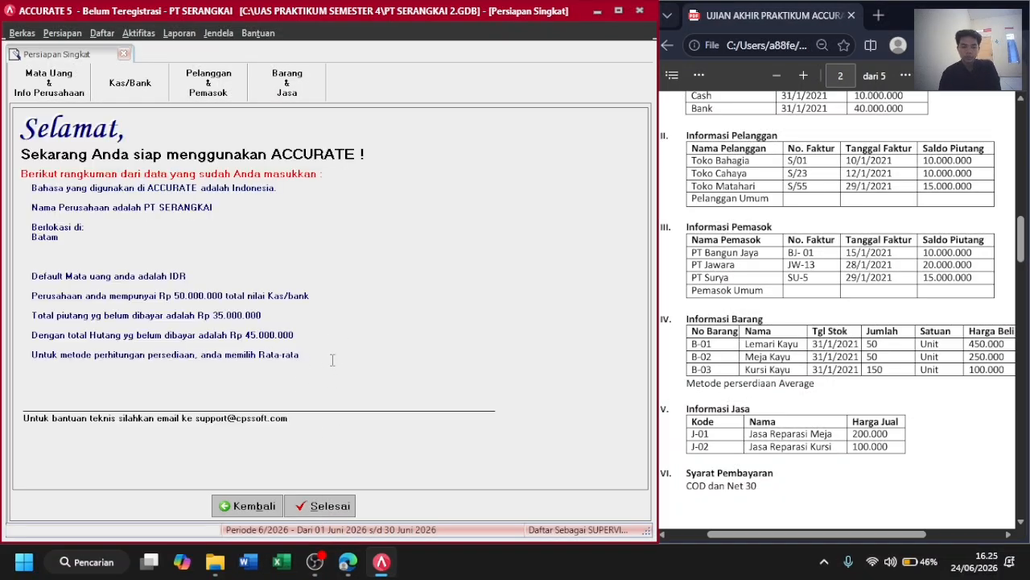
left_click(322, 501)
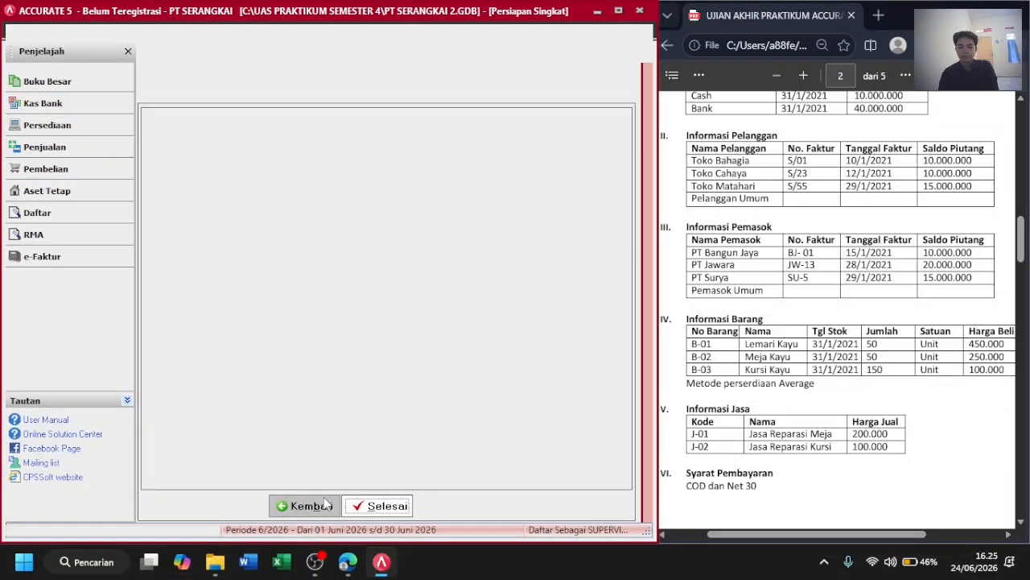
Review the payment terms, tax code and fixed asset sections of the exam document, and look through the general ledger and cash-bank functions.
scroll(718, 419, "down", 3)
scroll(718, 419, "down", 3)
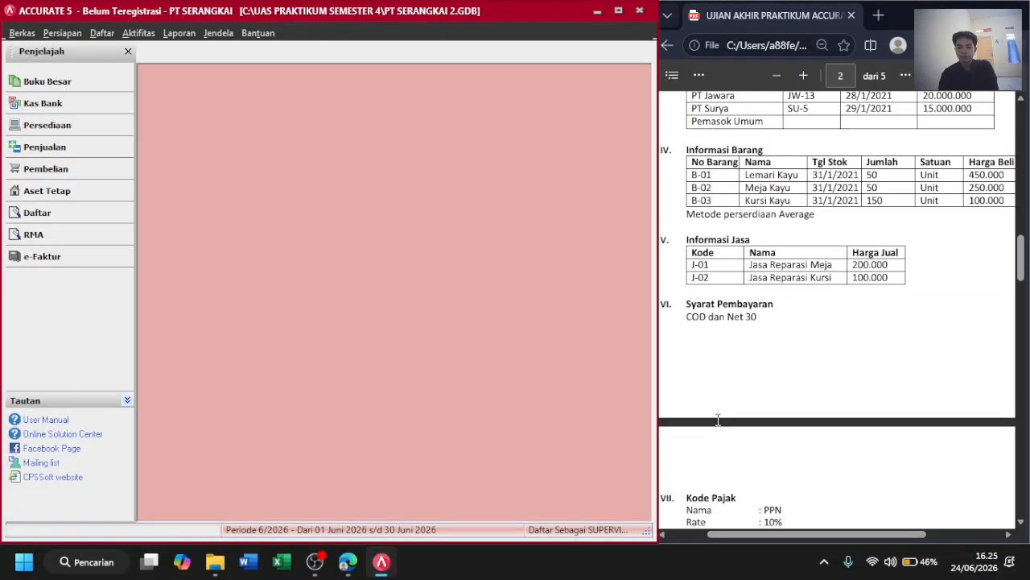
scroll(718, 419, "down", 3)
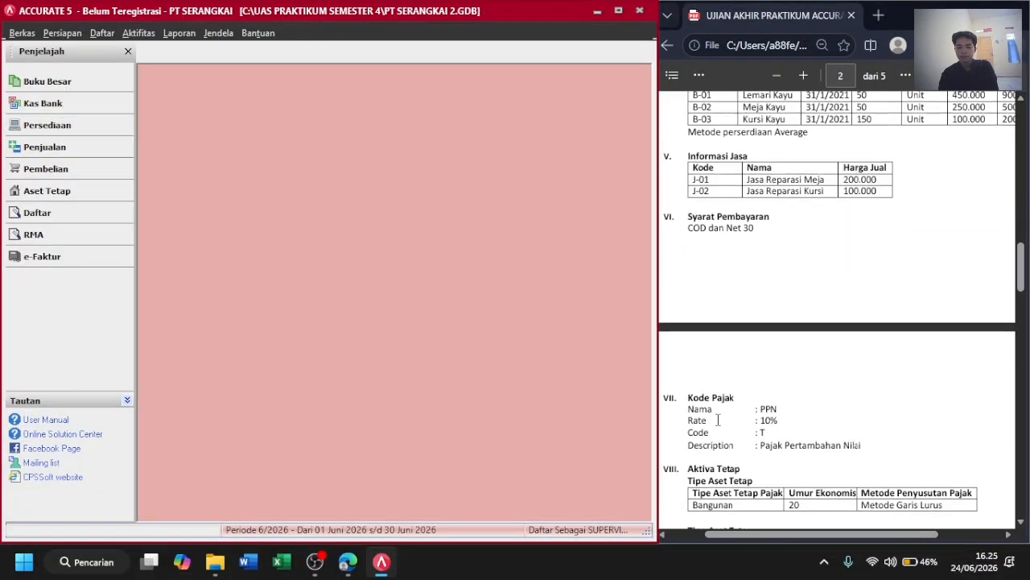
left_click(59, 87)
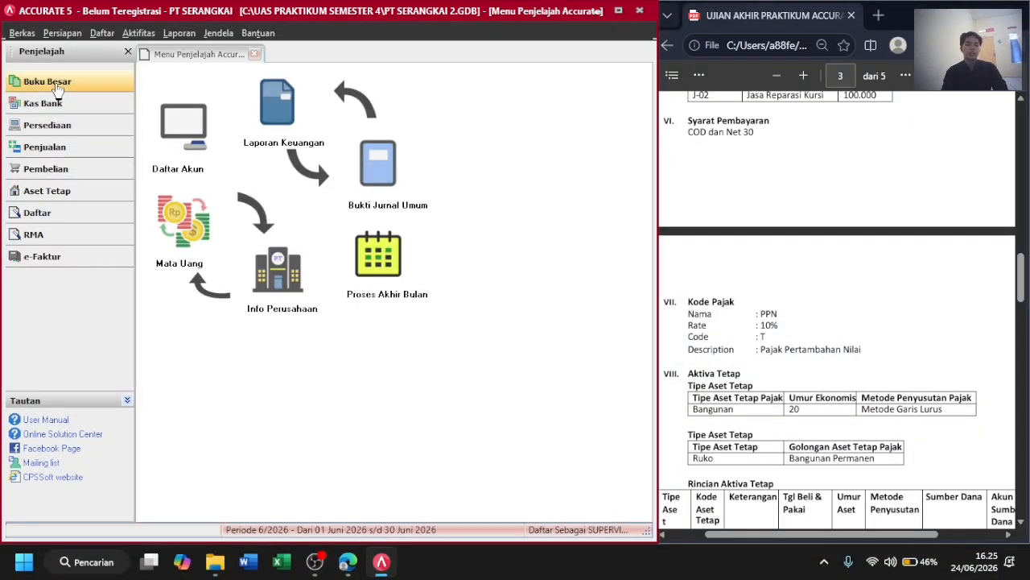
left_click(64, 104)
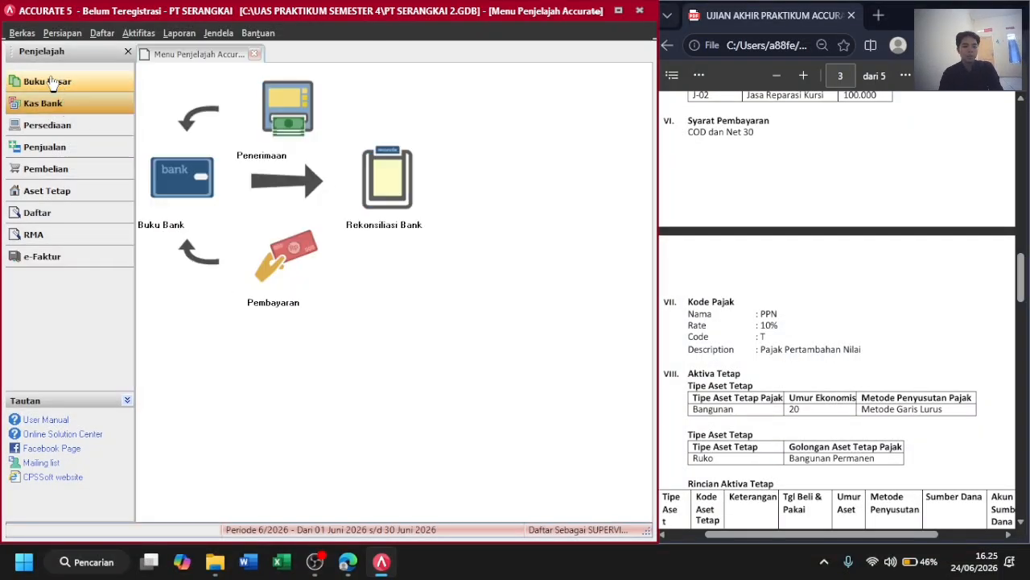
left_click(50, 84)
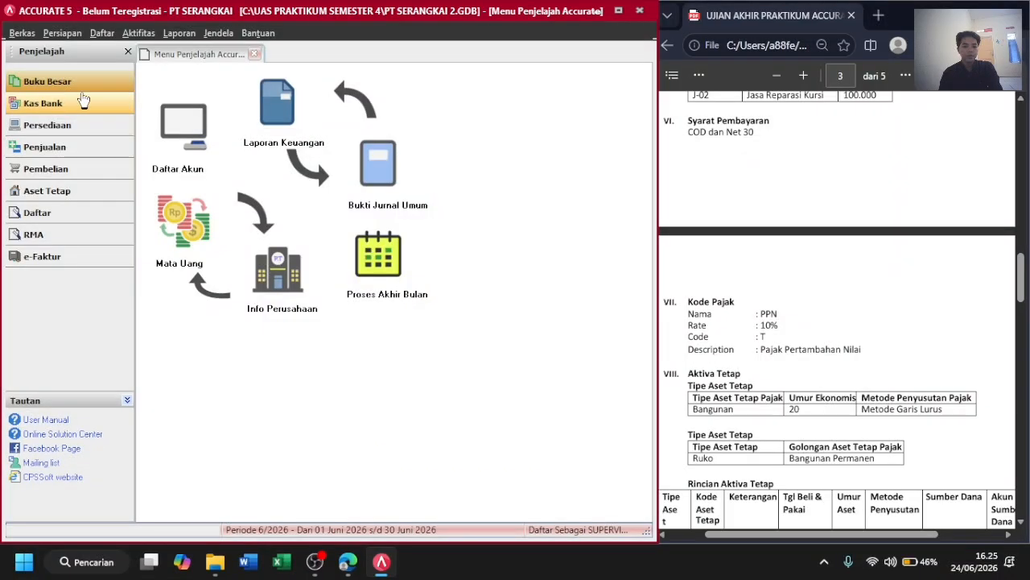
scroll(731, 267, "up", 1)
scroll(778, 268, "left", 1)
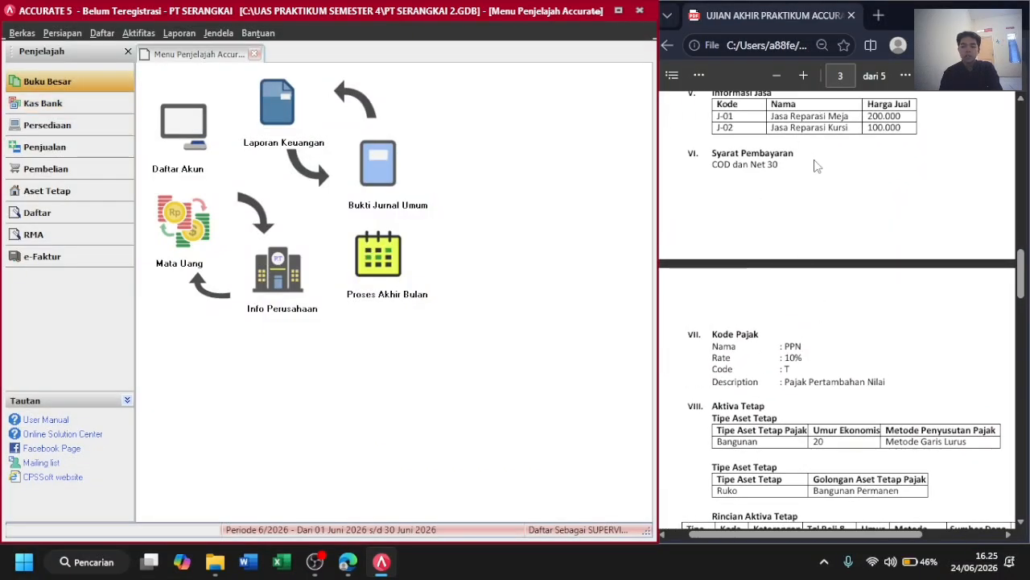
scroll(769, 322, "down", 1)
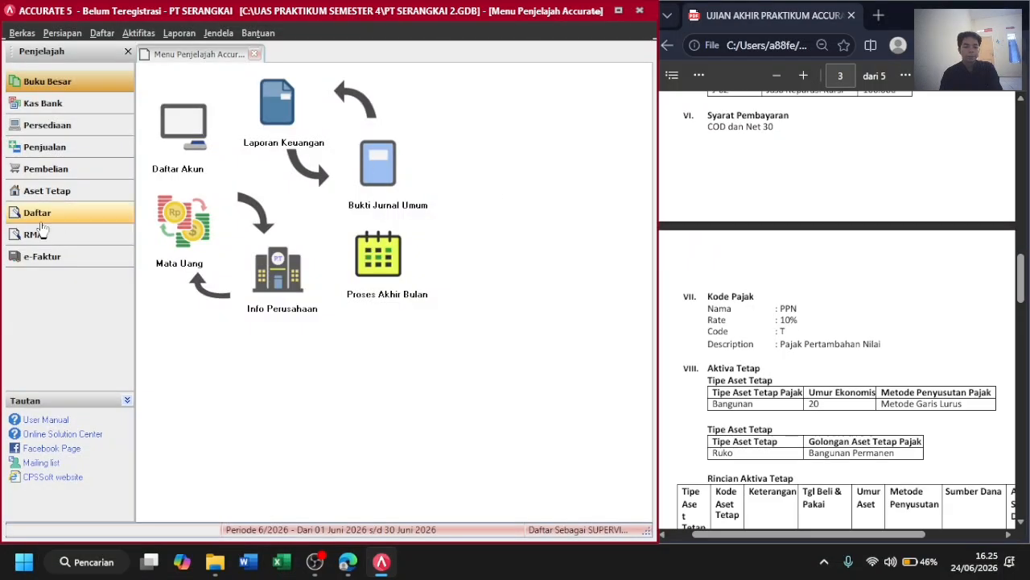
scroll(710, 314, "up", 1)
scroll(710, 314, "up", 1)
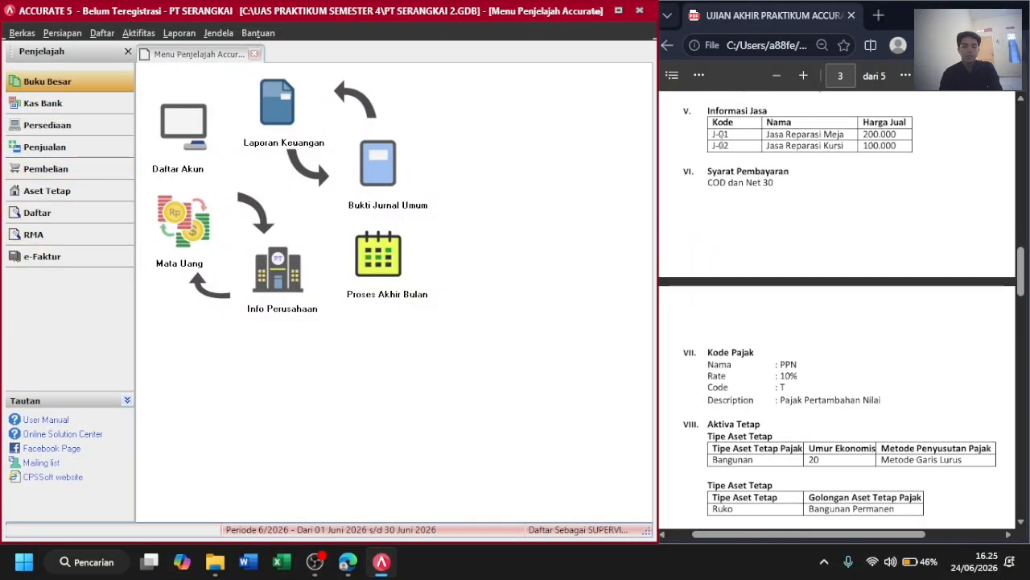
Open the Pelanggan Umum customer record for editing and show its payment term settings.
left_click(60, 218)
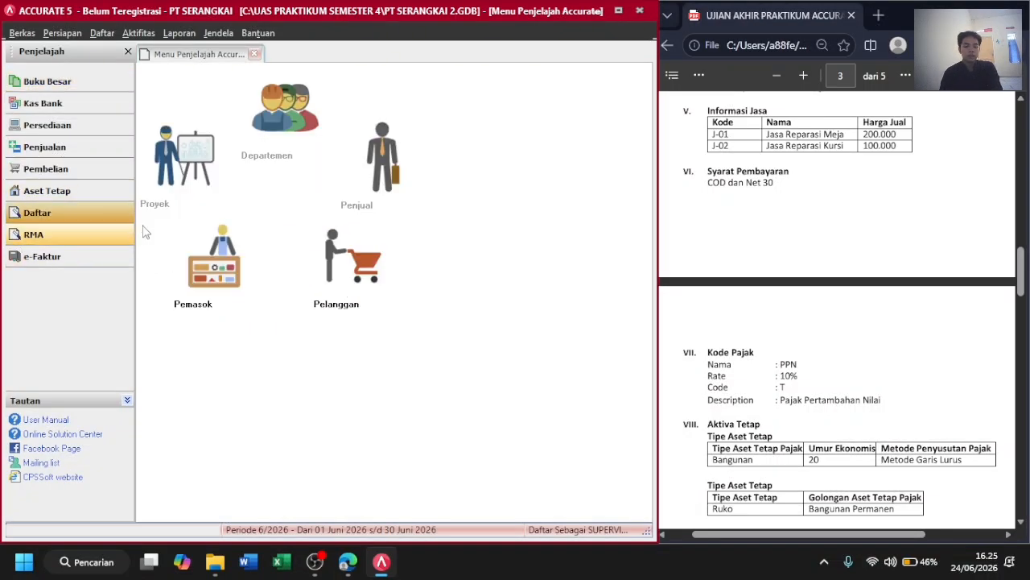
left_click(338, 265)
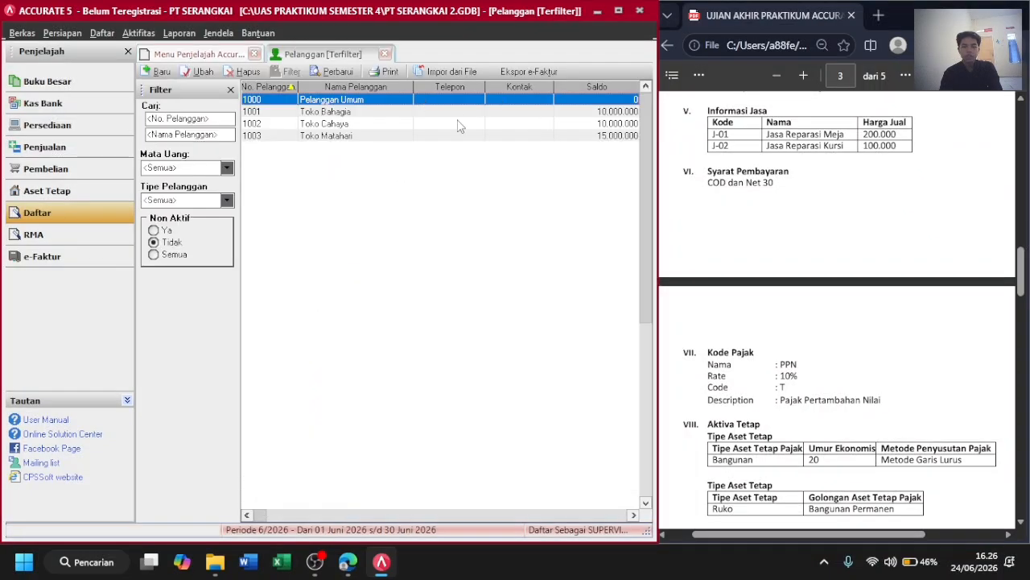
left_click(196, 73)
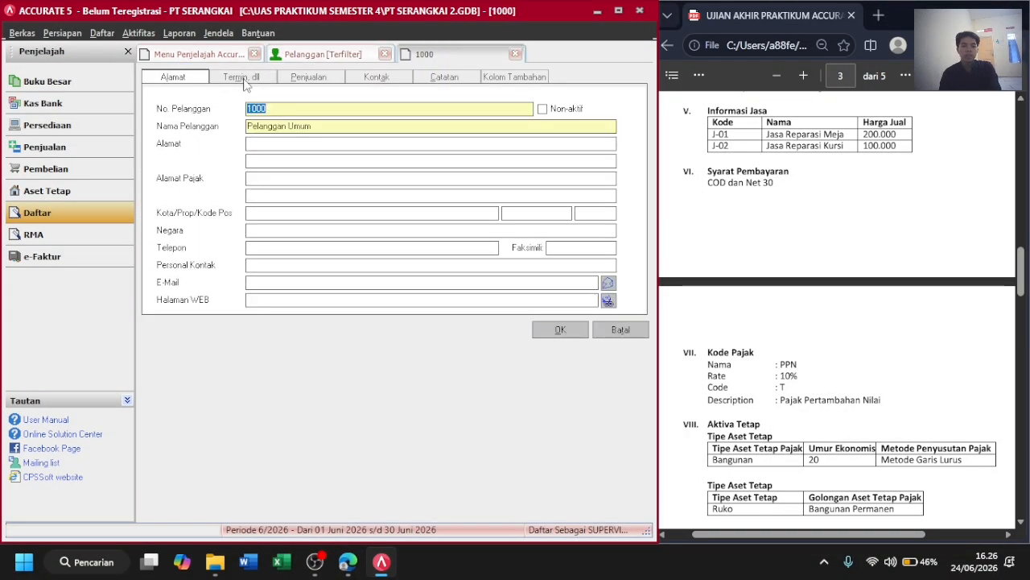
left_click(243, 79)
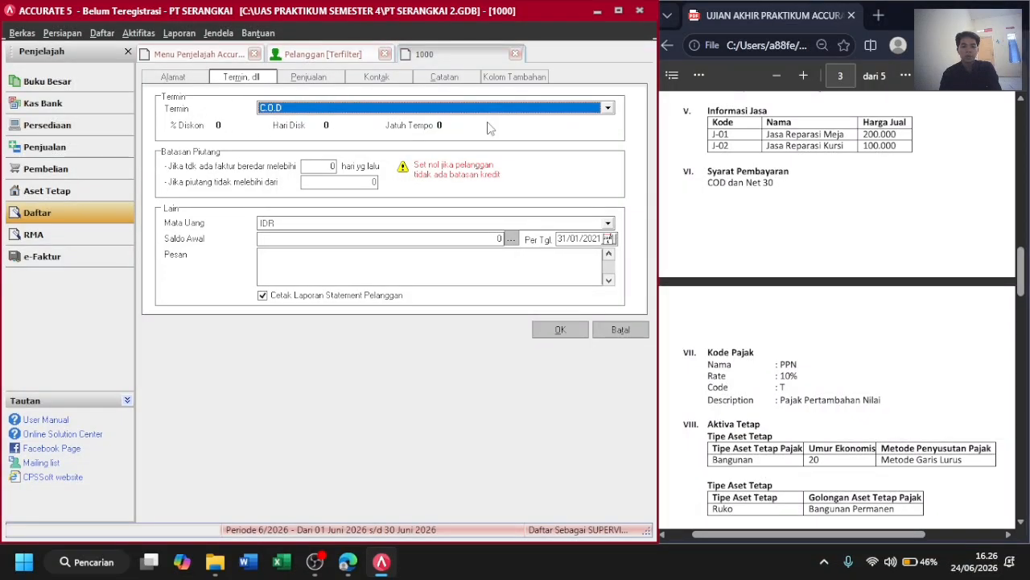
Create a new payment term for Pelanggan Umum with a due period of 30 days and no discount.
left_click(607, 109)
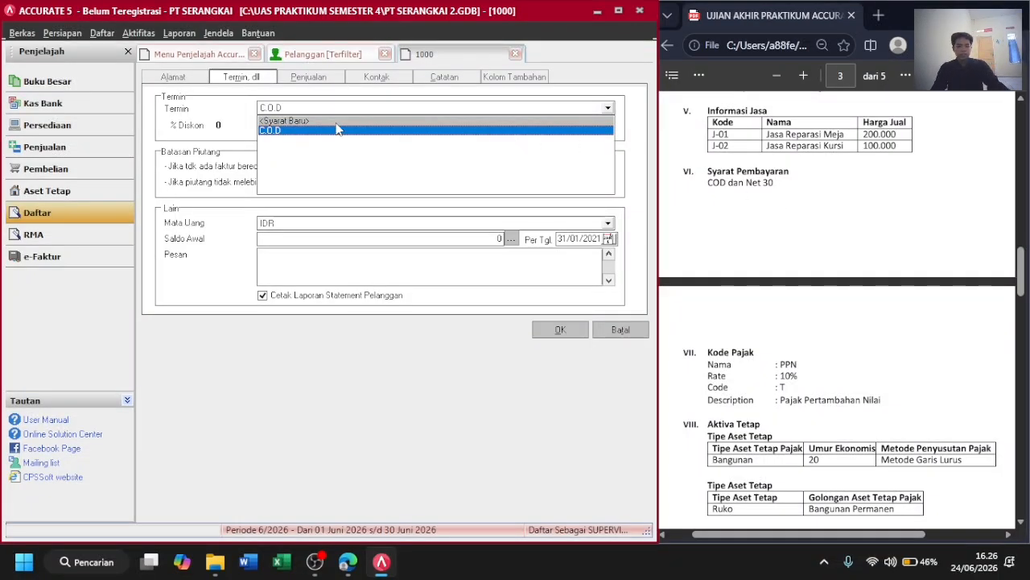
left_click(296, 121)
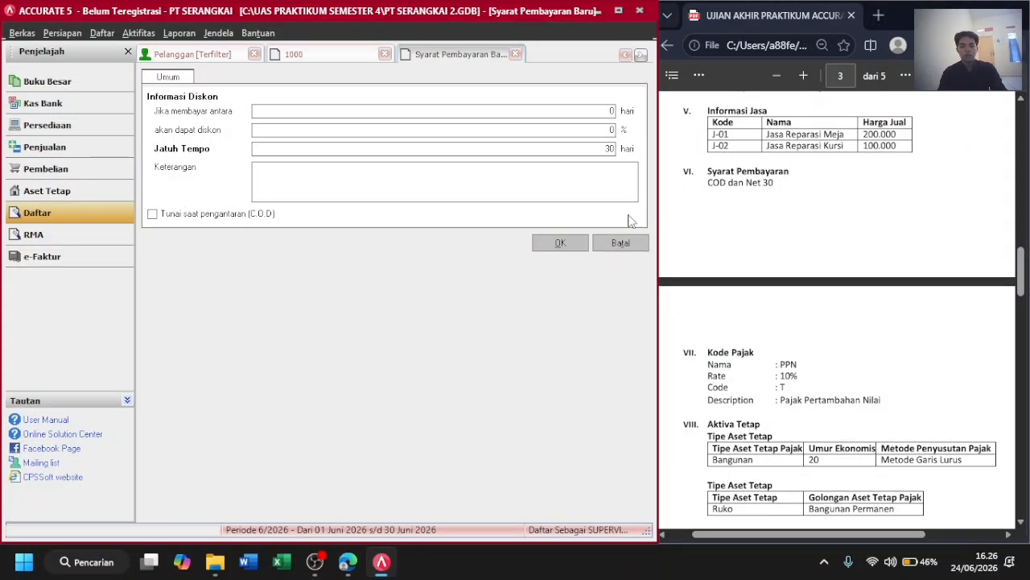
left_click(577, 242)
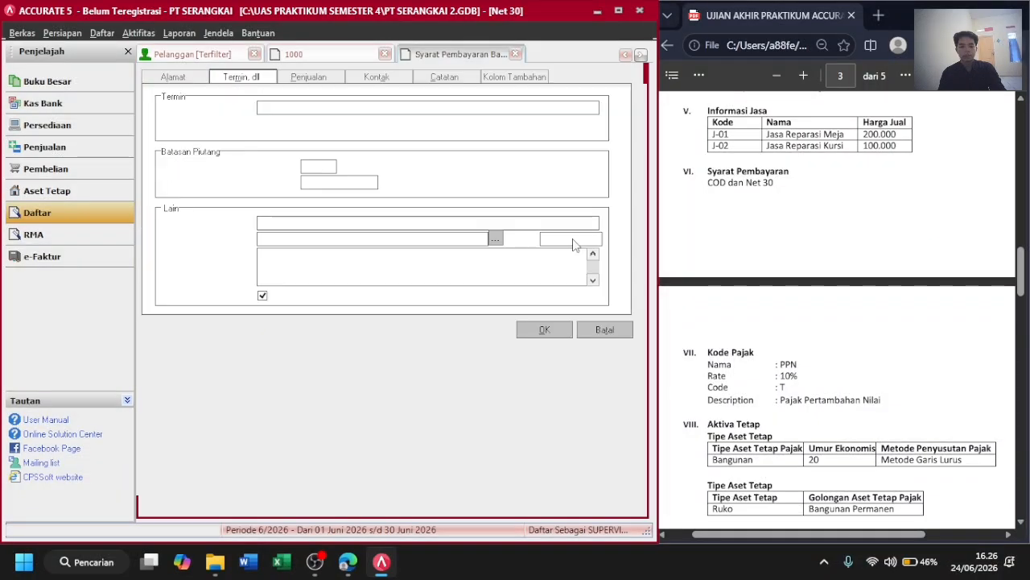
left_click(608, 109)
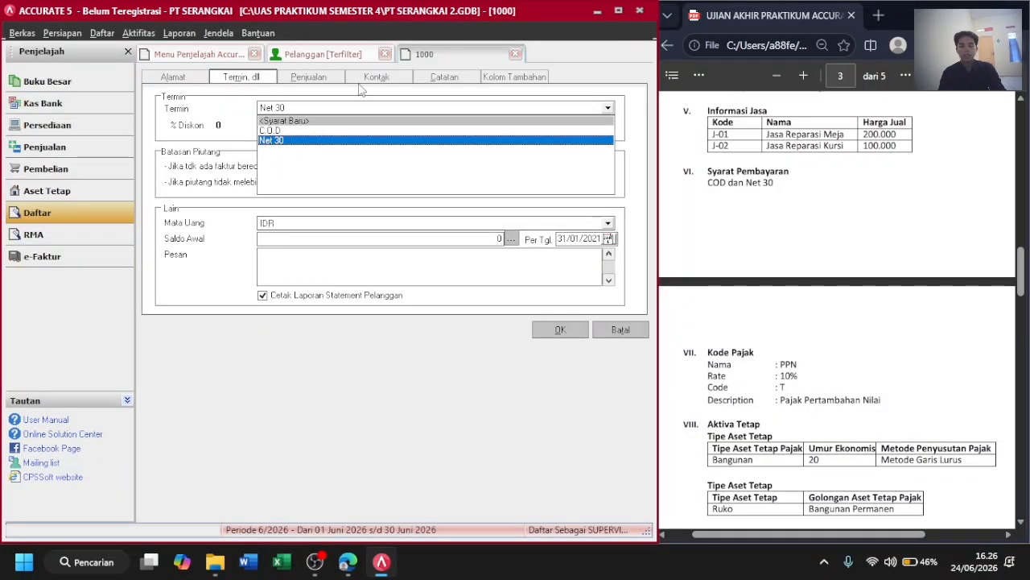
left_click(224, 136)
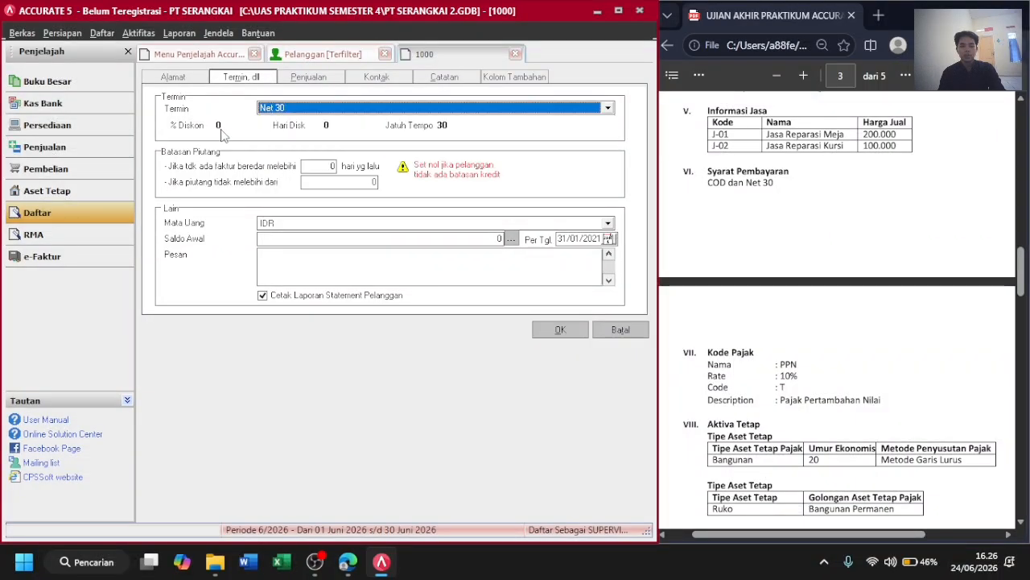
Create a new tax from Pelanggan Umum's Pajak 1 setting: name PPN, rate 10%, code T, description Pajak Pertambahan Nilai.
left_click(310, 79)
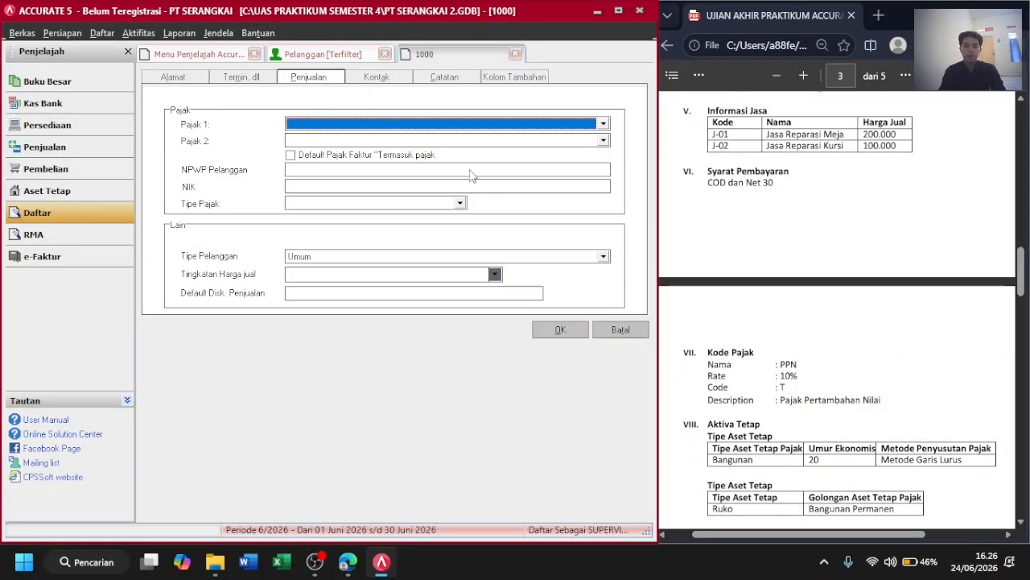
scroll(676, 241, "down", 1)
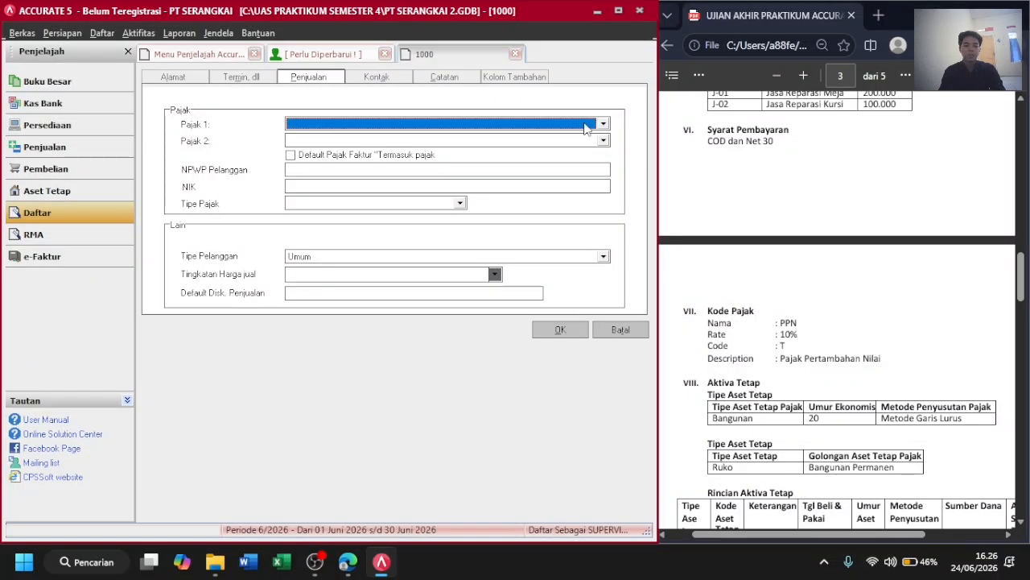
left_click(487, 125)
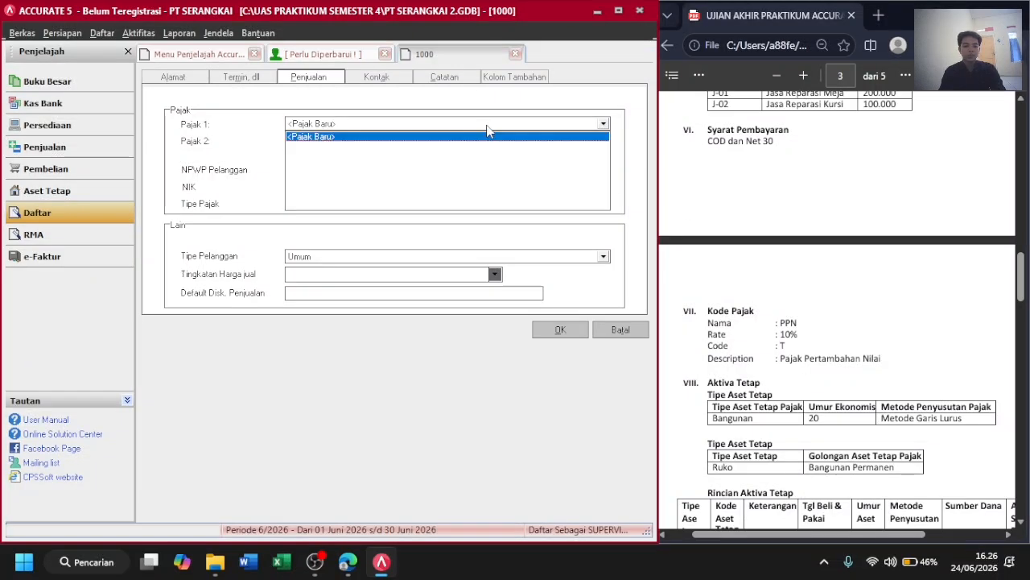
left_click(318, 137)
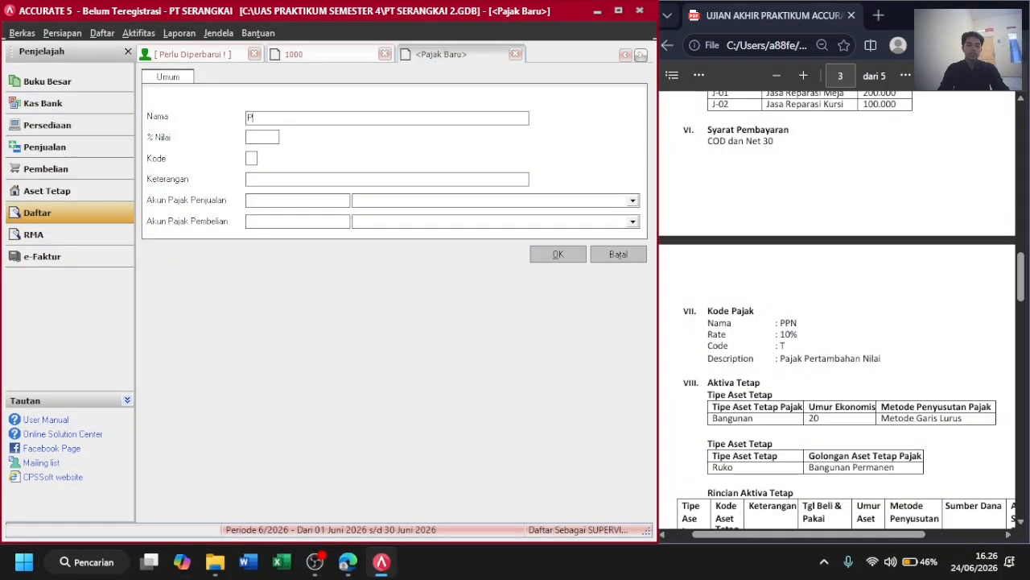
left_click(277, 135)
type("10")
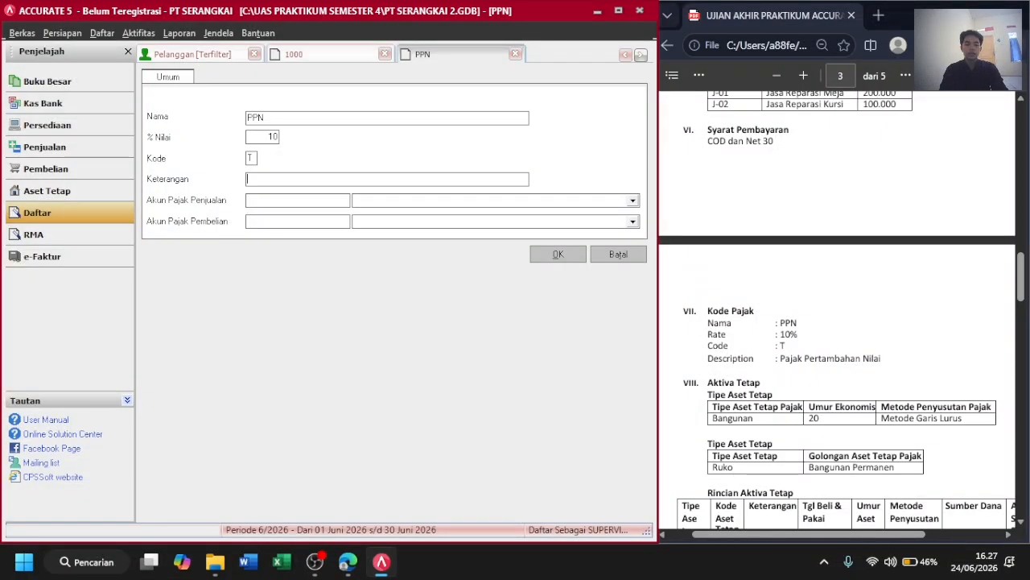
left_click(249, 179)
type("Pajak Pertambahan Nilai")
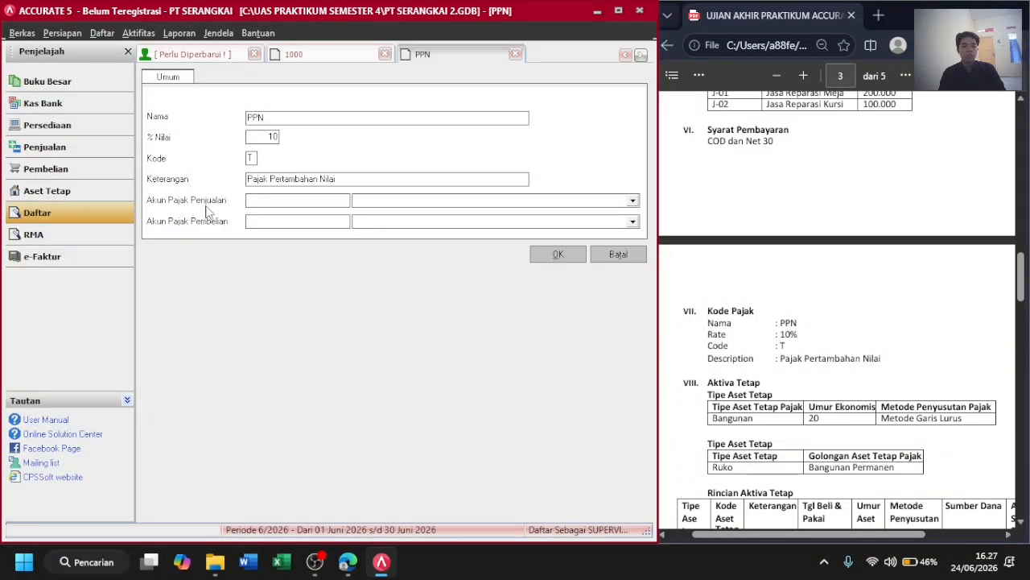
Set the PPN tax's sales tax account (Akun Pajak Penjualan) to PPn Keluaran.
left_click(428, 203)
key("Down")
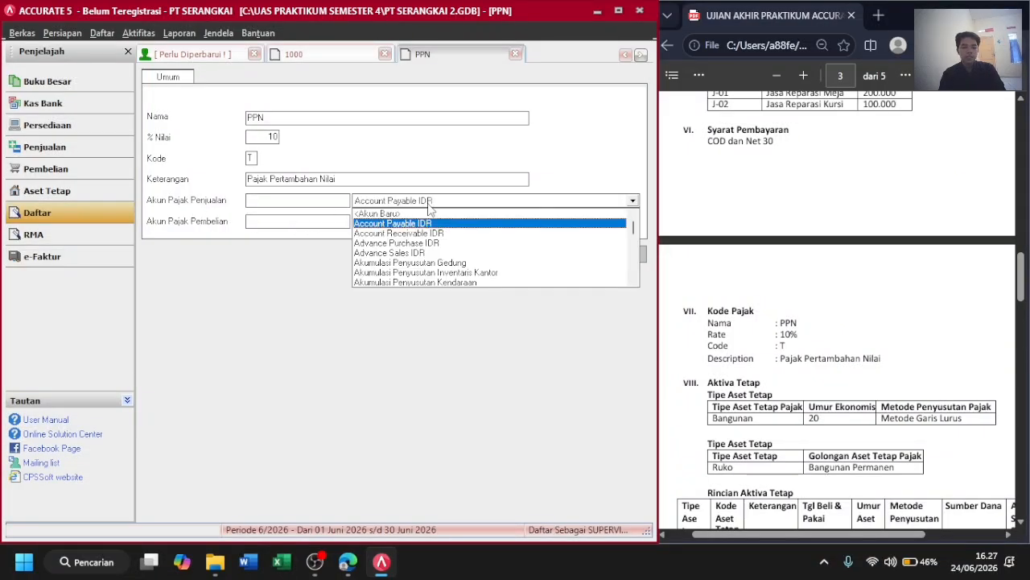
key("Down")
key("Down")
key("Down")
key("Down")
key("Down")
key("Down")
key("Down")
key("Down")
key("Down")
key("Down")
key("Down")
key("Down")
key("Down")
key("Down")
key("Down")
key("Down")
key("Down")
key("Down")
key("Down")
key("Down")
key("Down")
key("Down")
key("Up")
key("Up")
key("Up")
key("Up")
key("Up")
key("Up")
key("Up")
key("Up")
key("Up")
key("Up")
key("Up")
key("Up")
key("Up")
key("Up")
key("Up")
key("Up")
key("Up")
key("Up")
key("Up")
key("Down")
key("Down")
key("Down")
key("Down")
key("Down")
key("Down")
key("Down")
key("Down")
key("Down")
key("Down")
key("Down")
key("Down")
key("Down")
key("Down")
key("Down")
key("Down")
key("Down")
key("Down")
key("Down")
key("Down")
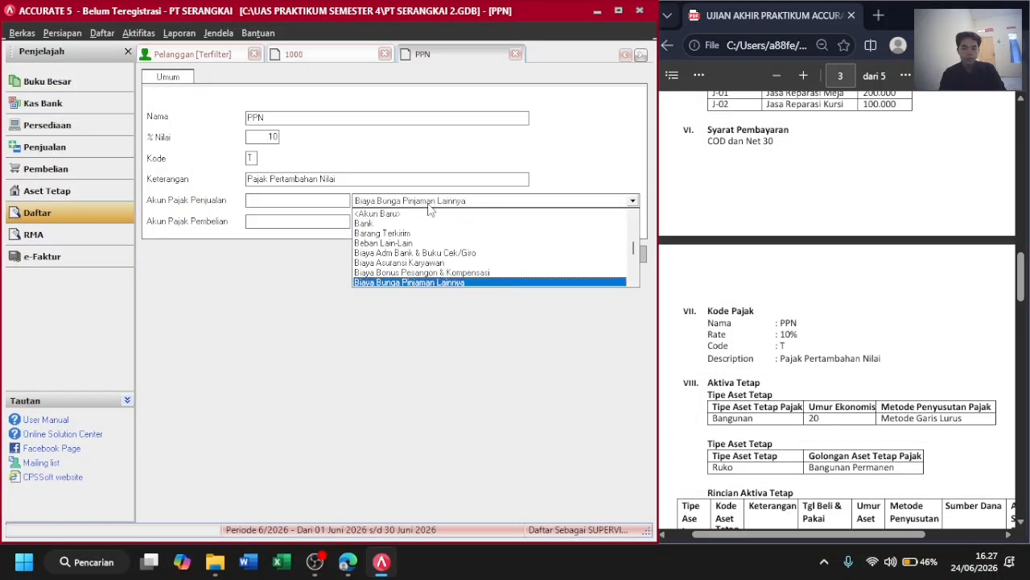
key("Down")
key("Down")
key("Down")
key("Down")
key("Down")
key("Down")
key("Down")
key("Down")
key("Down")
key("Down")
key("Down")
key("Down")
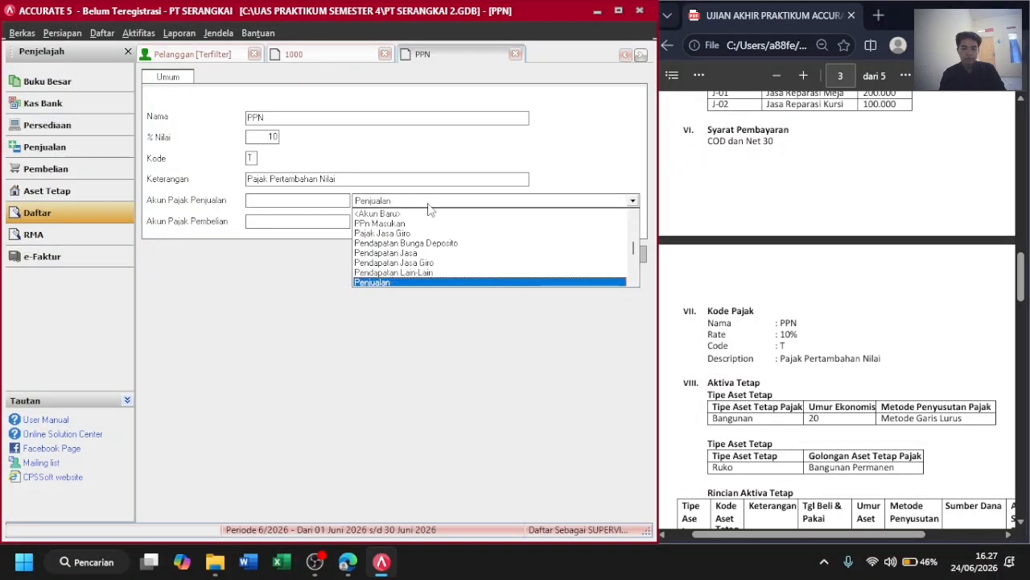
key("Up")
key("Up")
key("Up")
key("Up")
key("Up")
key("Up")
key("Up")
key("Up")
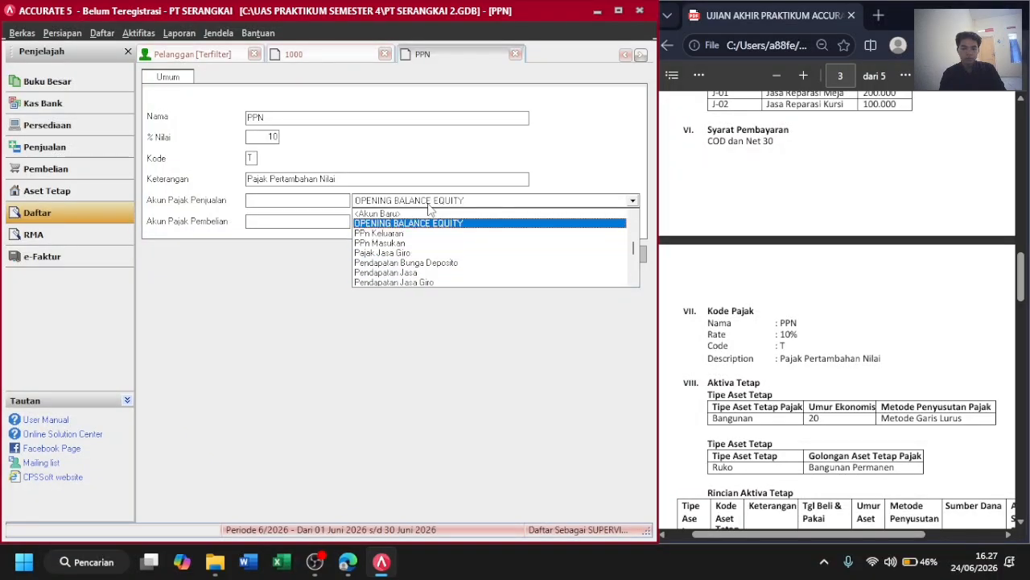
key("Down")
key("Return")
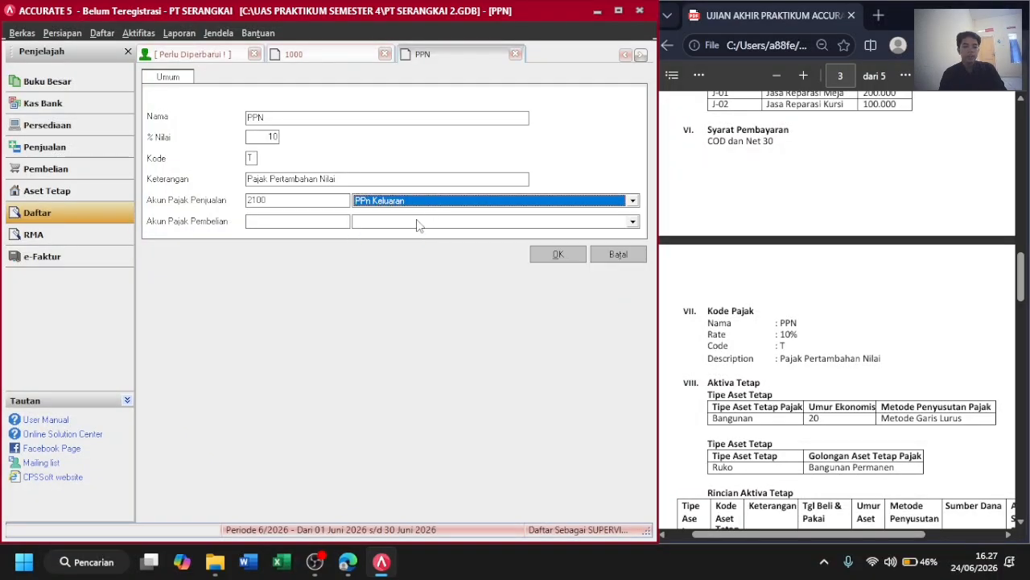
Set the PPN tax's purchase tax account (Akun Pajak Pembelian) to PPn Masukan and save the tax.
left_click(415, 222)
key("Down")
key("Down")
key("Down")
key("Down")
key("Down")
key("Down")
key("Down")
key("Down")
key("Down")
key("Down")
key("Down")
key("Down")
key("Down")
key("Down")
key("Down")
key("Down")
key("Down")
key("Down")
key("Down")
key("Down")
key("Down")
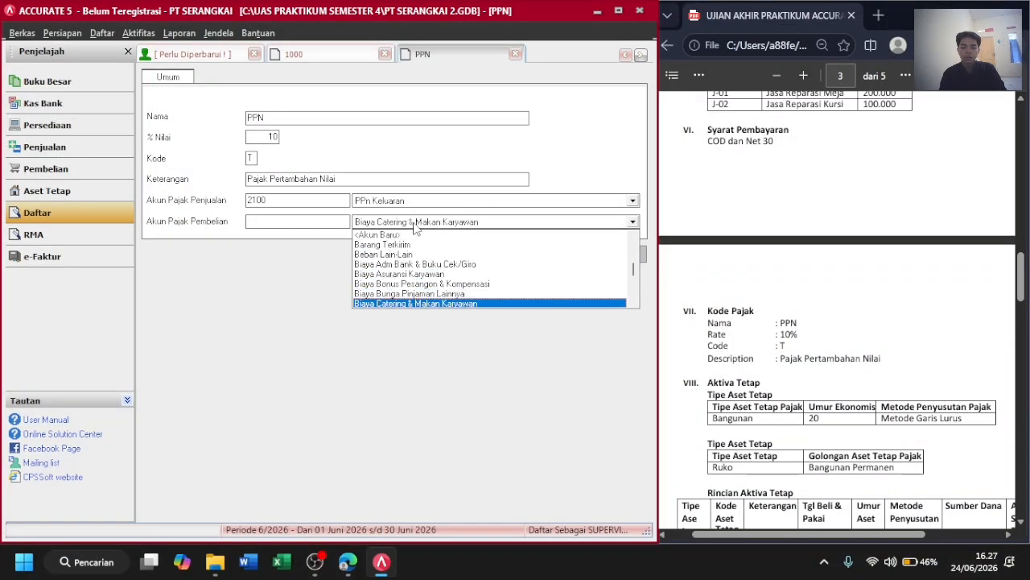
key("Down")
key("Down")
key("Down")
key("Down")
key("Down")
key("Down")
key("Down")
key("Down")
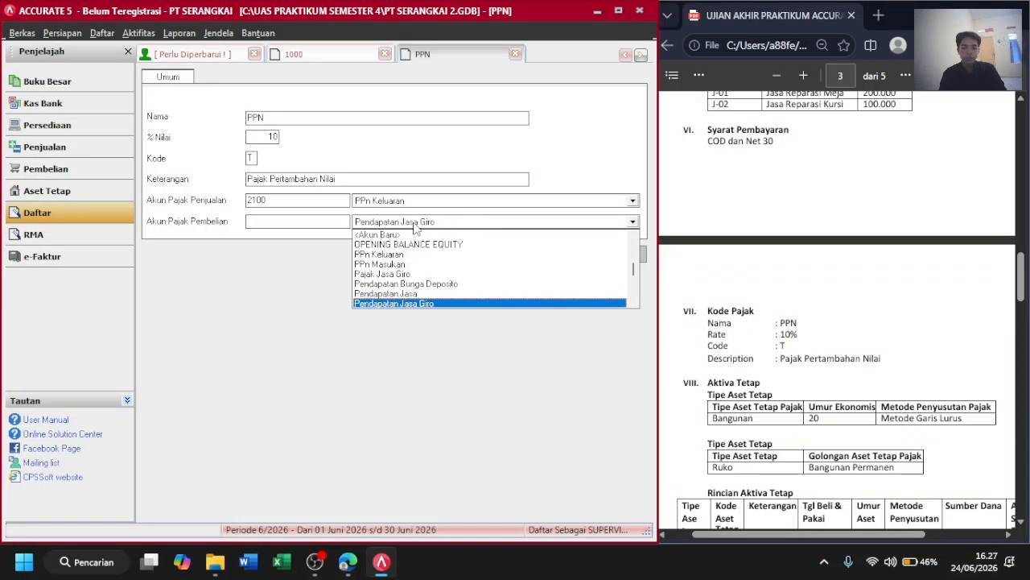
key("Up")
key("Up")
key("Up")
key("Up")
key("Return")
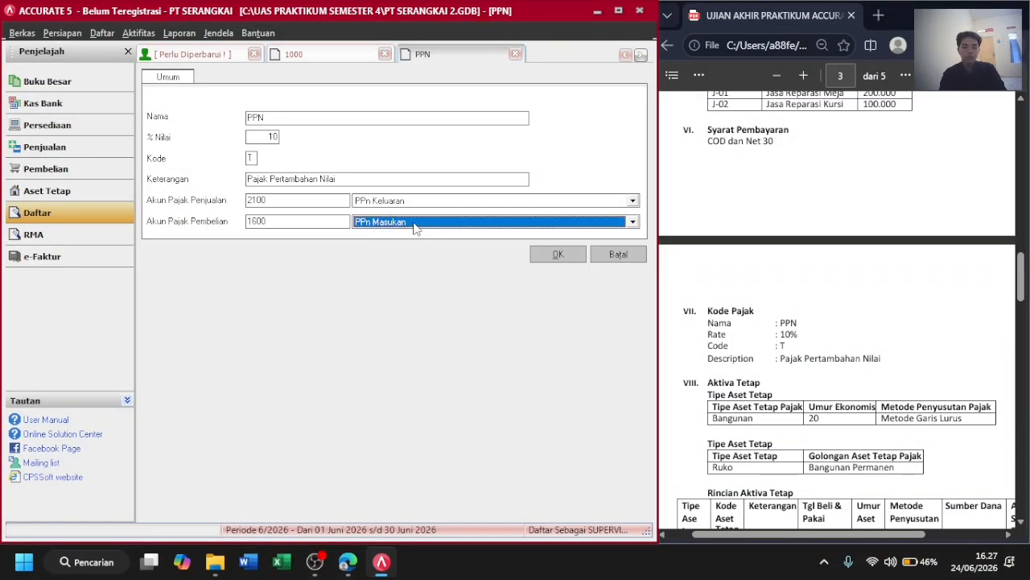
left_click(559, 259)
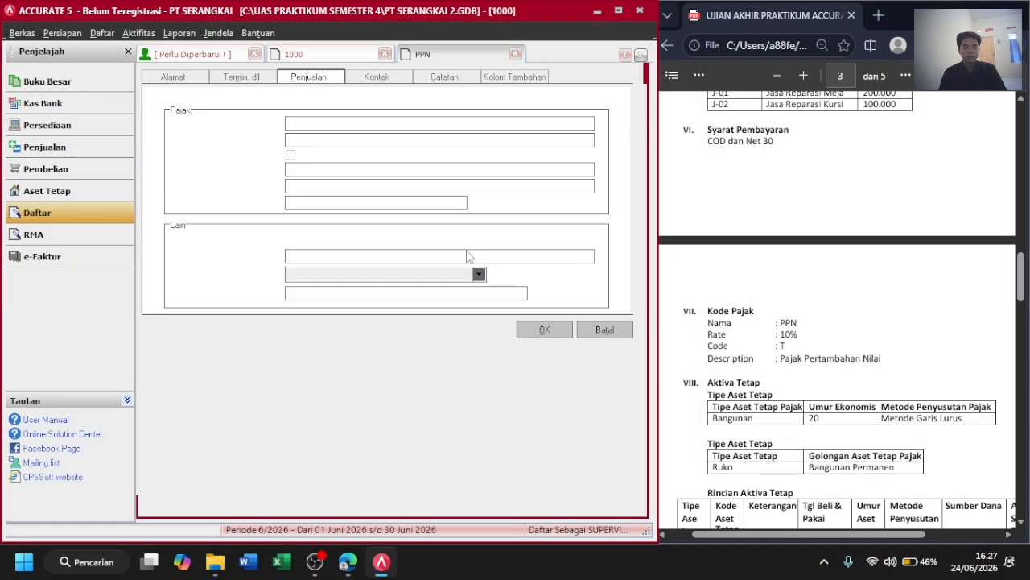
Use Pajak Pertambahan Nilai as Pajak 1 for Pelanggan Umum and save the customer record.
left_click(603, 125)
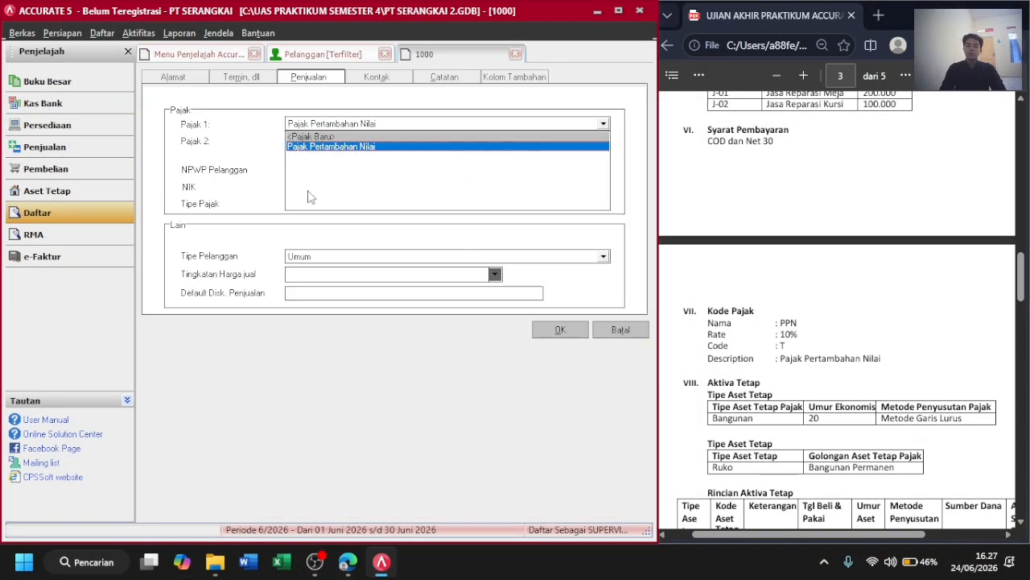
left_click(266, 135)
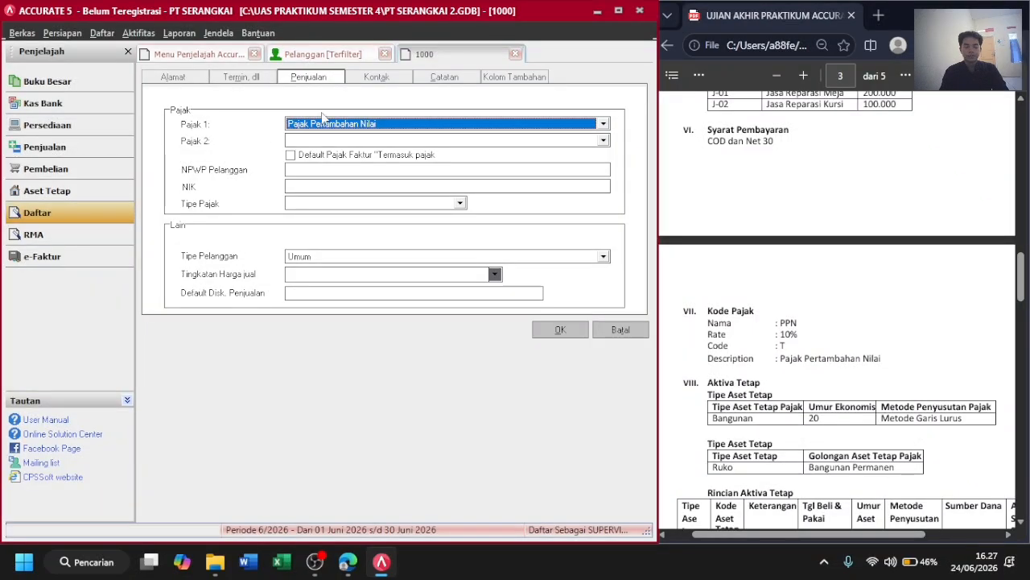
left_click(563, 332)
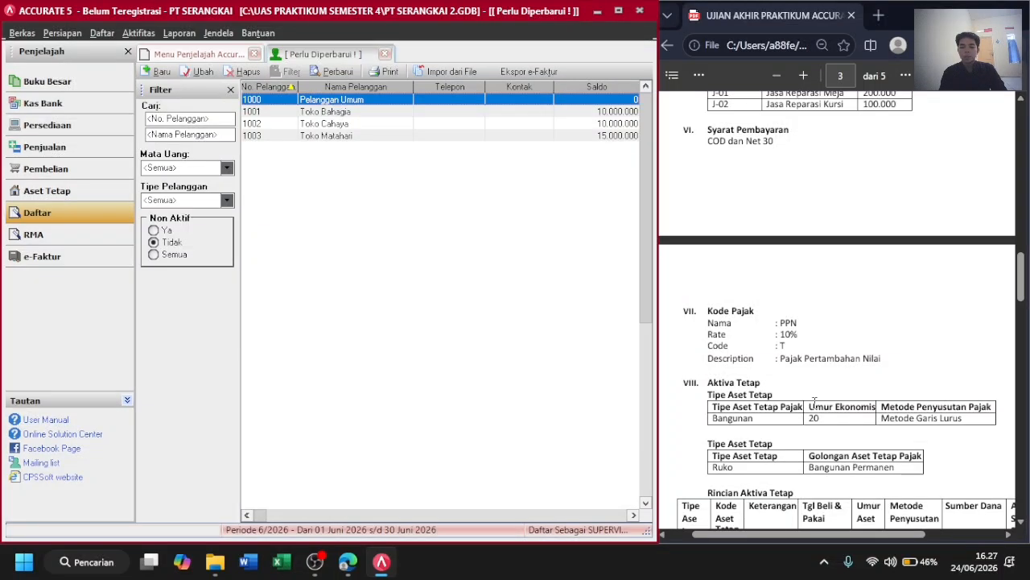
Examine the fixed asset section of the exam document and check the fixed asset accounts and their balances in the account list.
scroll(815, 401, "down", 3)
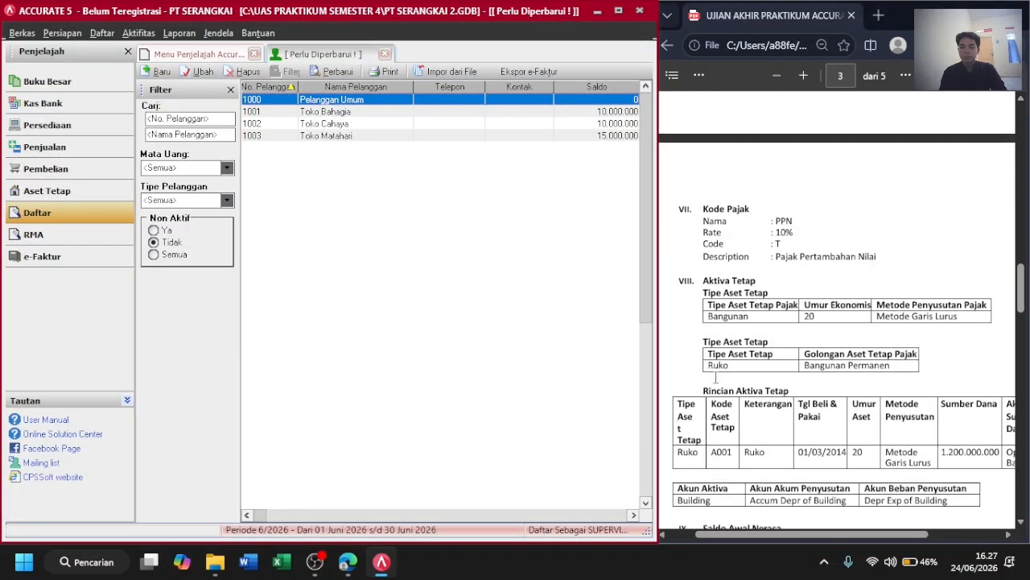
scroll(767, 395, "down", 2)
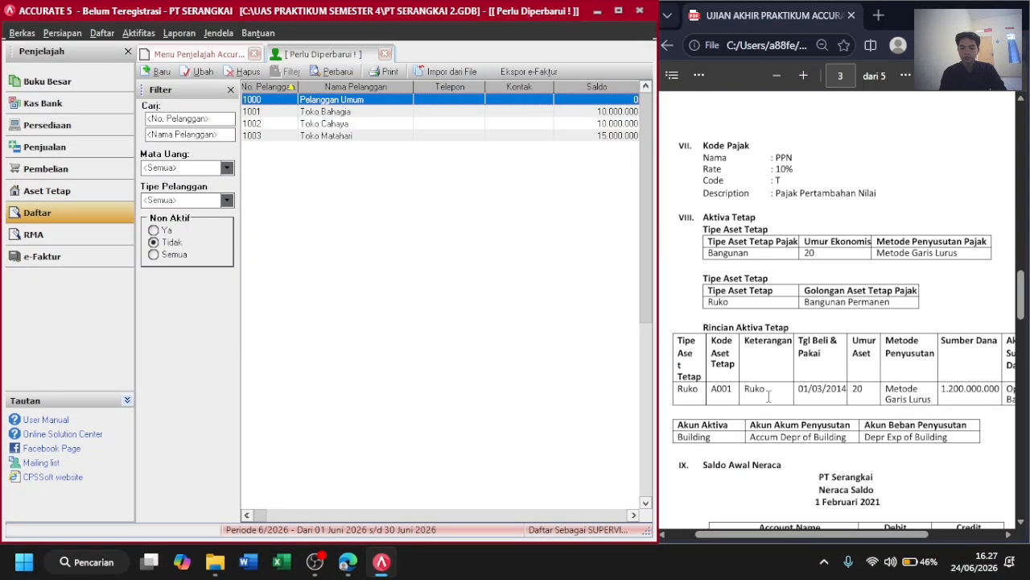
left_click(53, 84)
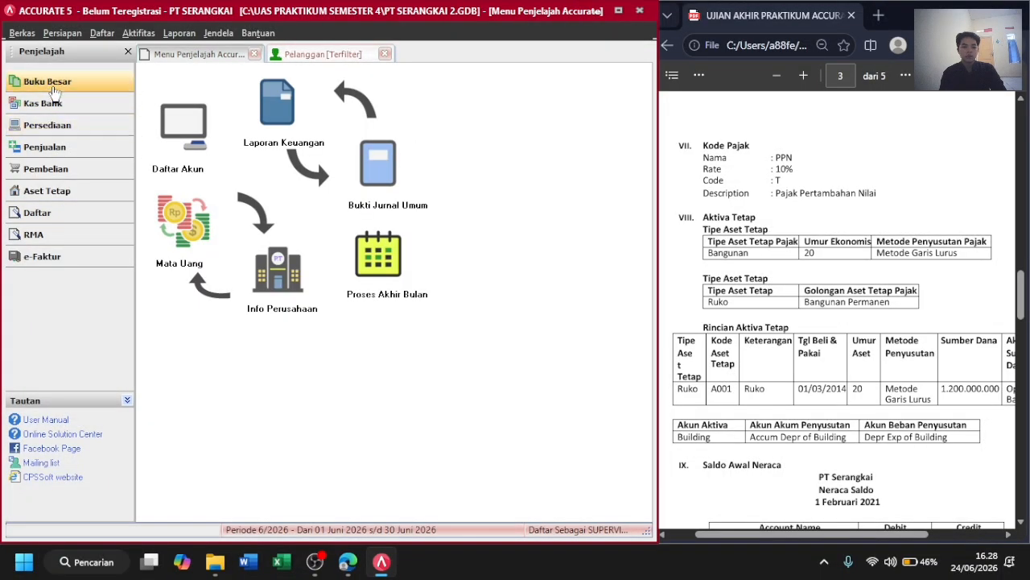
left_click(173, 141)
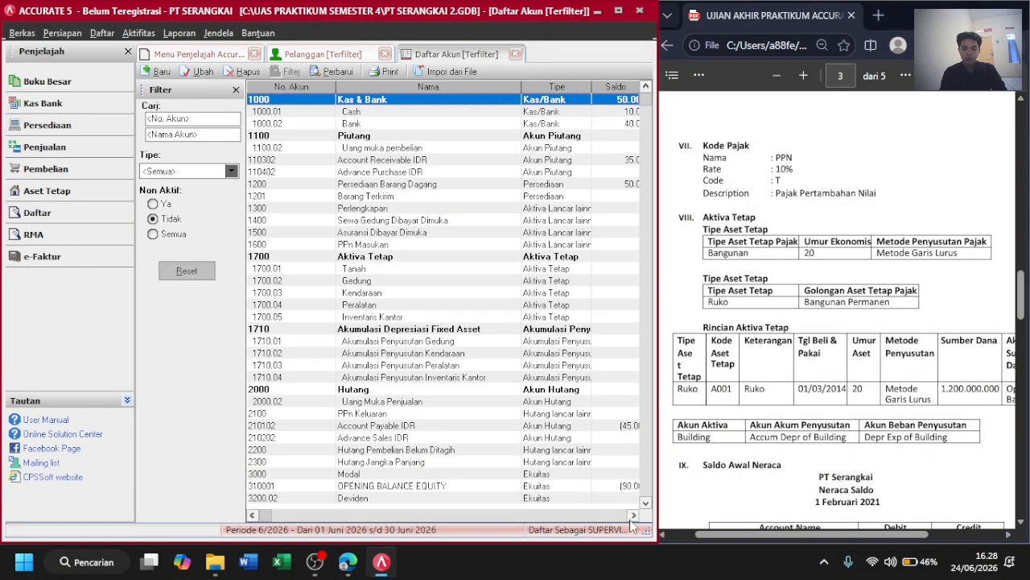
left_click(634, 515)
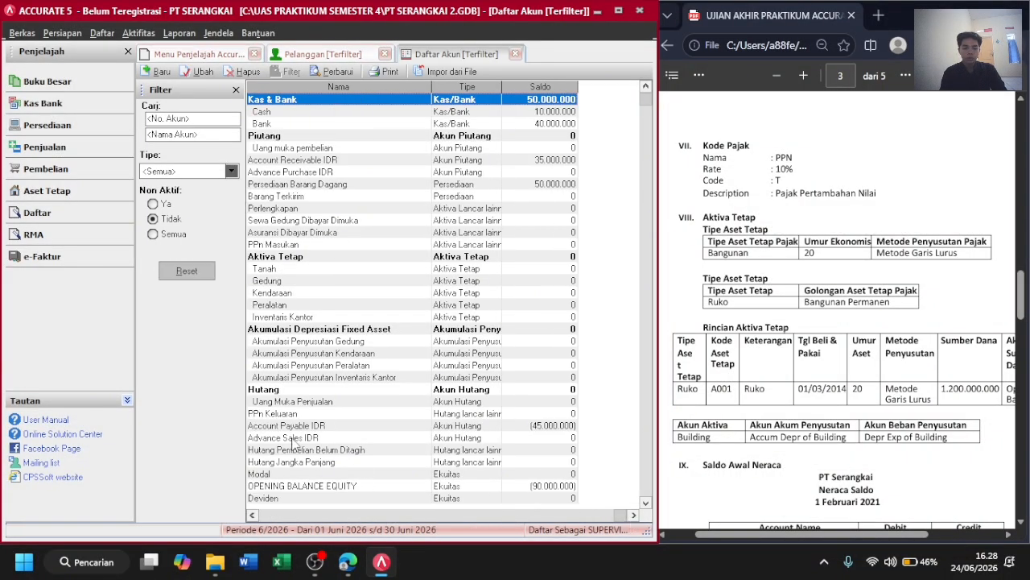
left_click(291, 270)
left_click(405, 304)
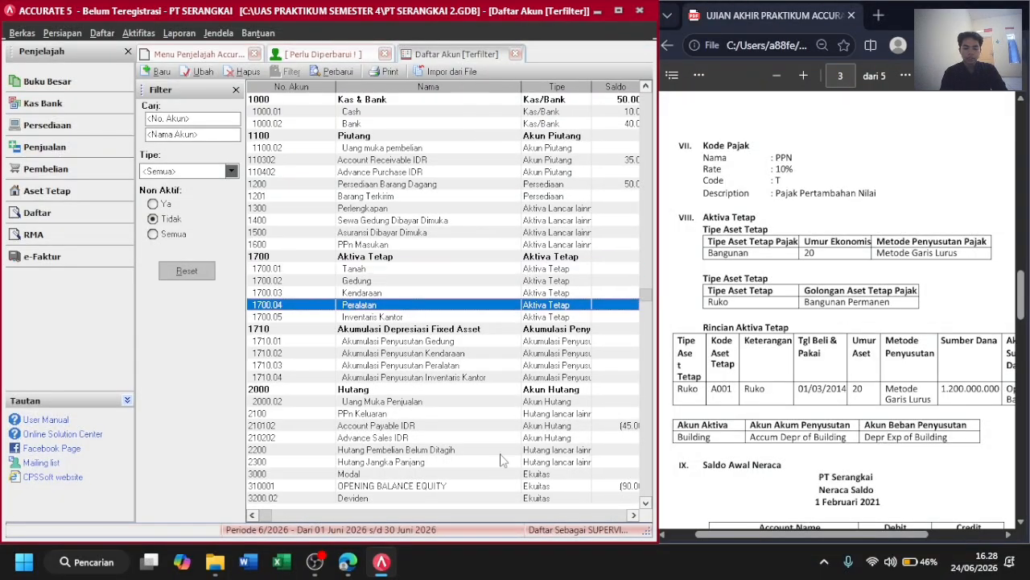
left_click(628, 515)
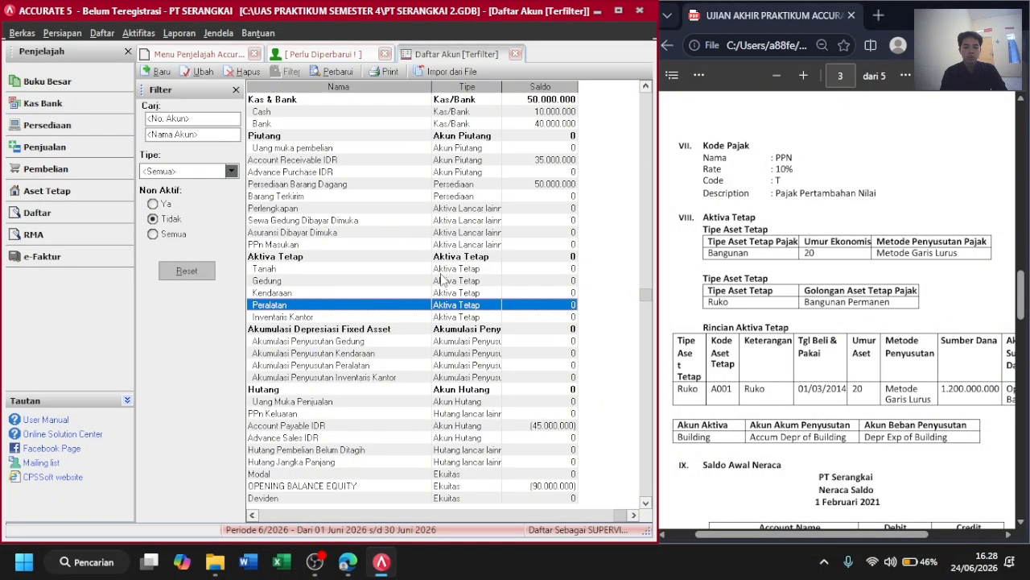
left_click(385, 284)
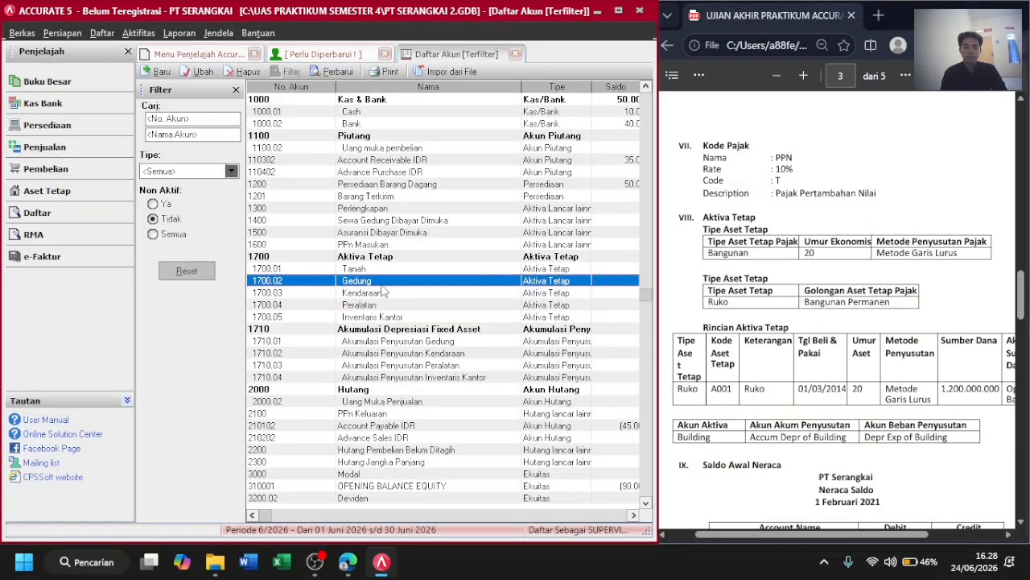
left_click(633, 515)
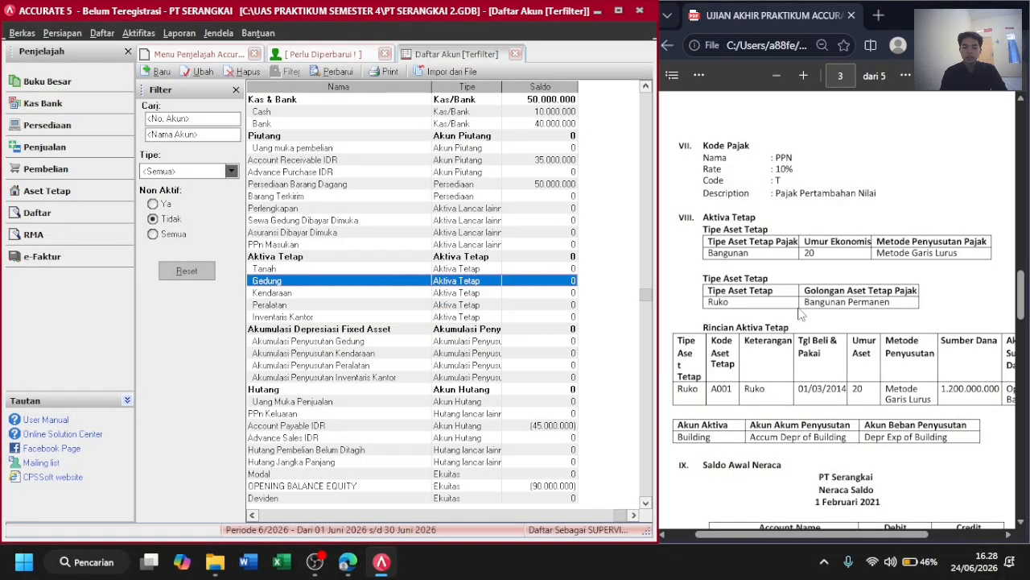
scroll(815, 328, "down", 1)
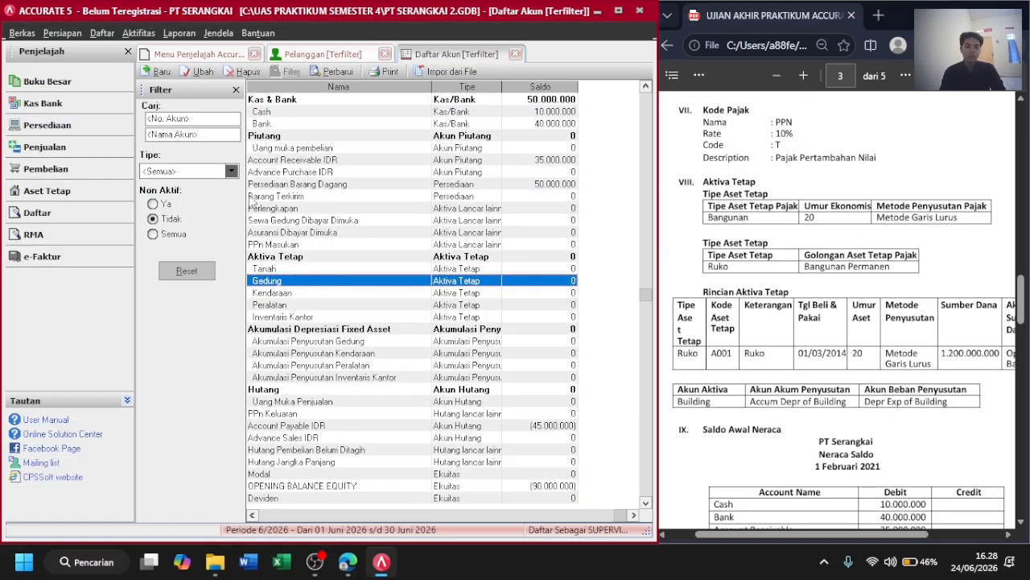
Create the fiscal fixed asset type Bangunan with depreciation method Metode Garis Lurus and a 20-year estimated life, and refresh the list.
left_click(57, 193)
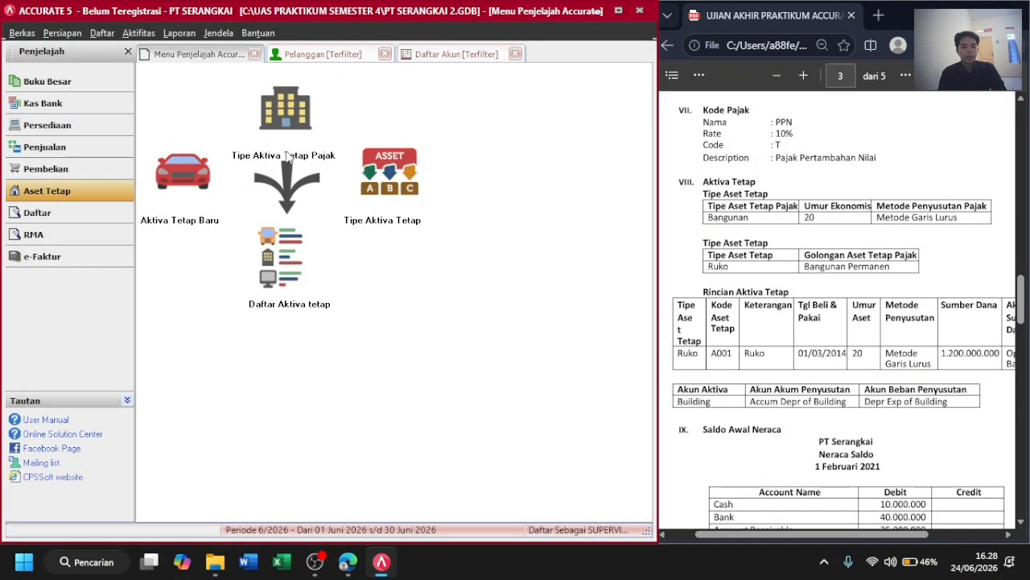
left_click(290, 119)
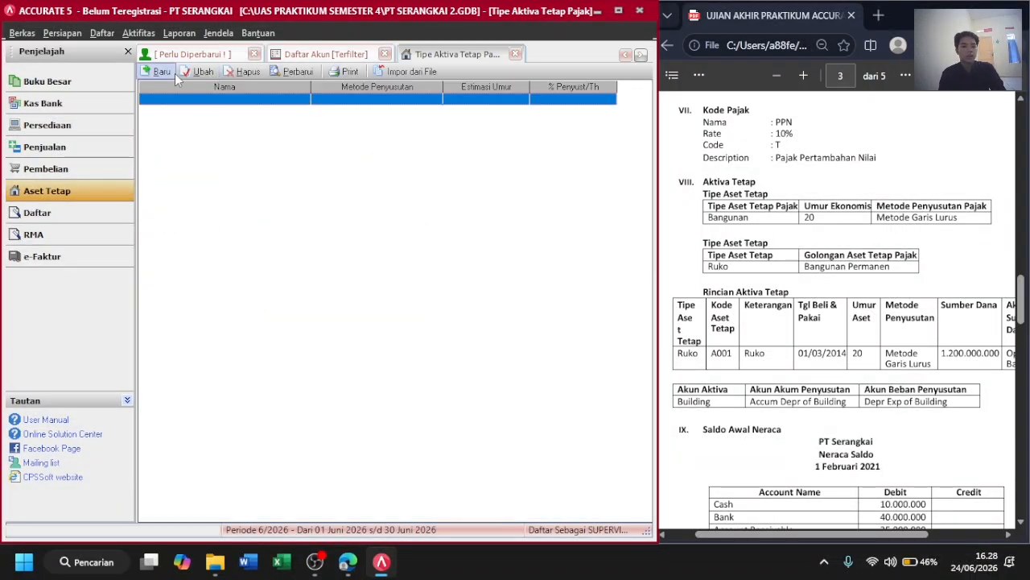
left_click(222, 84)
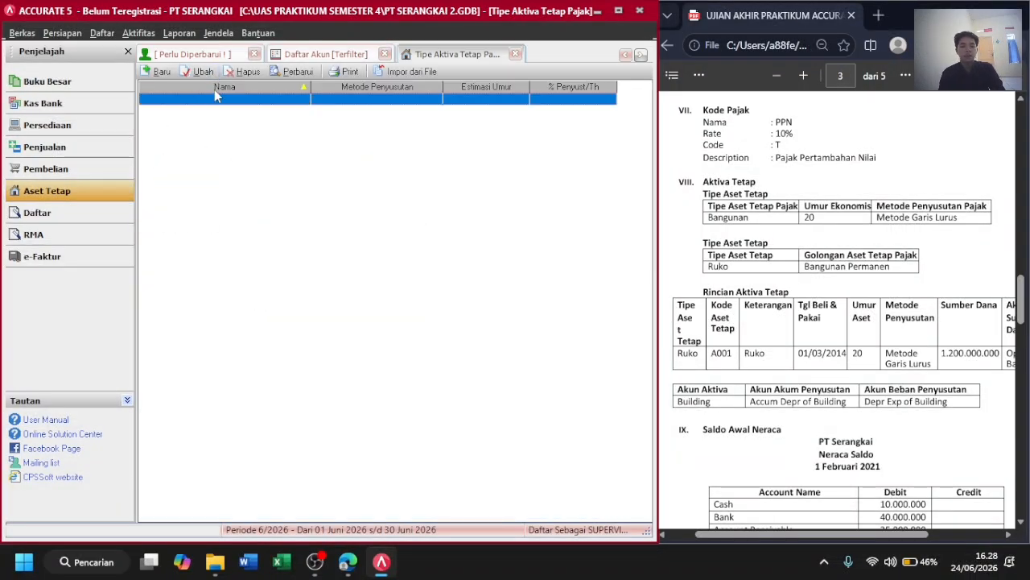
left_click(165, 73)
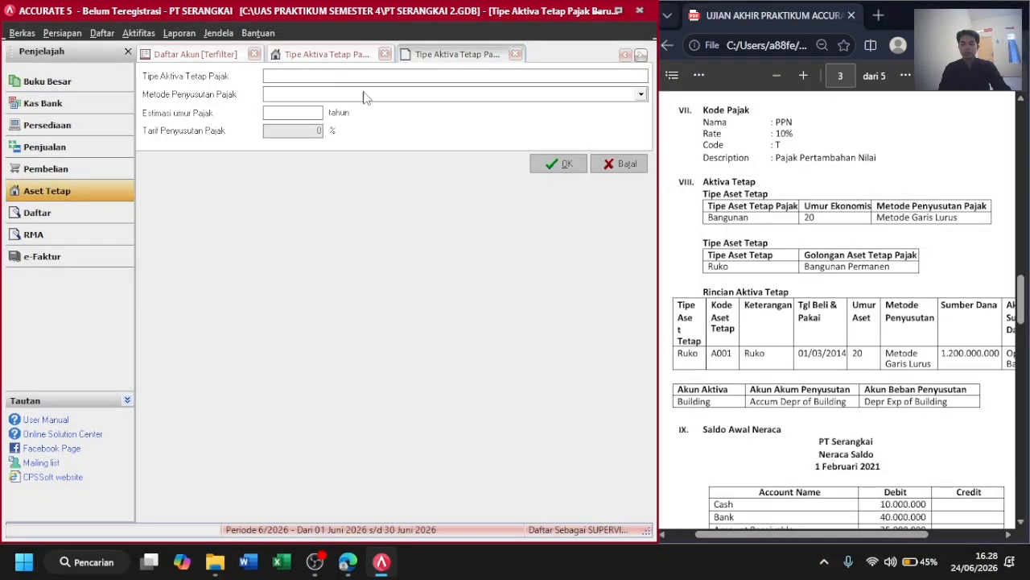
type("Bangunan")
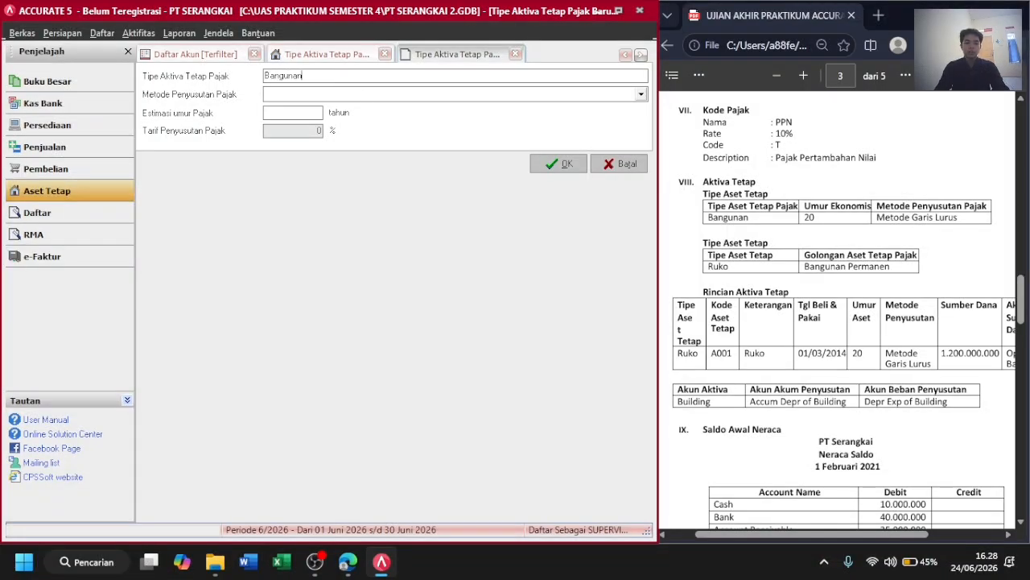
key("Tab")
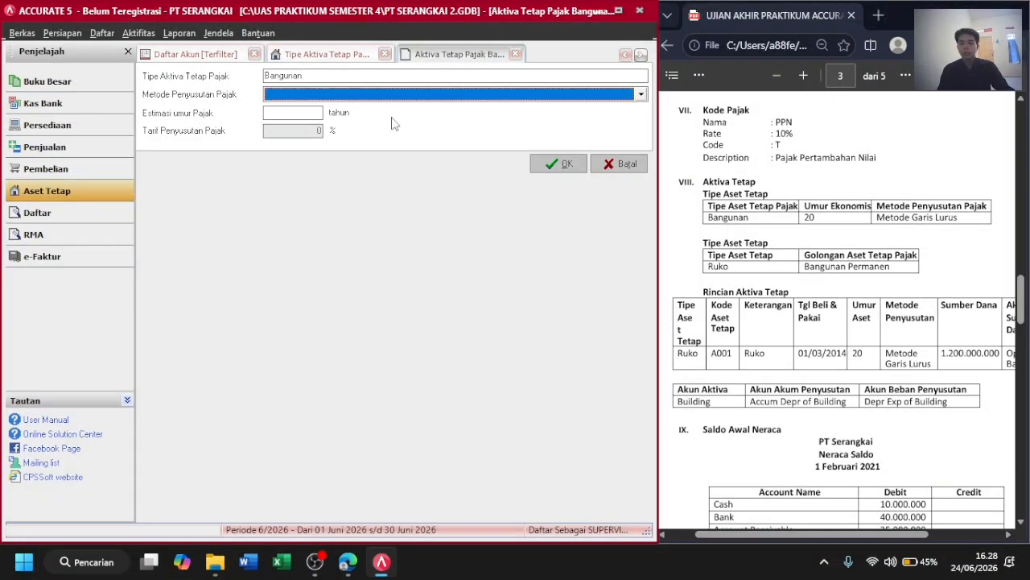
key("Down")
key("Down")
key("Up")
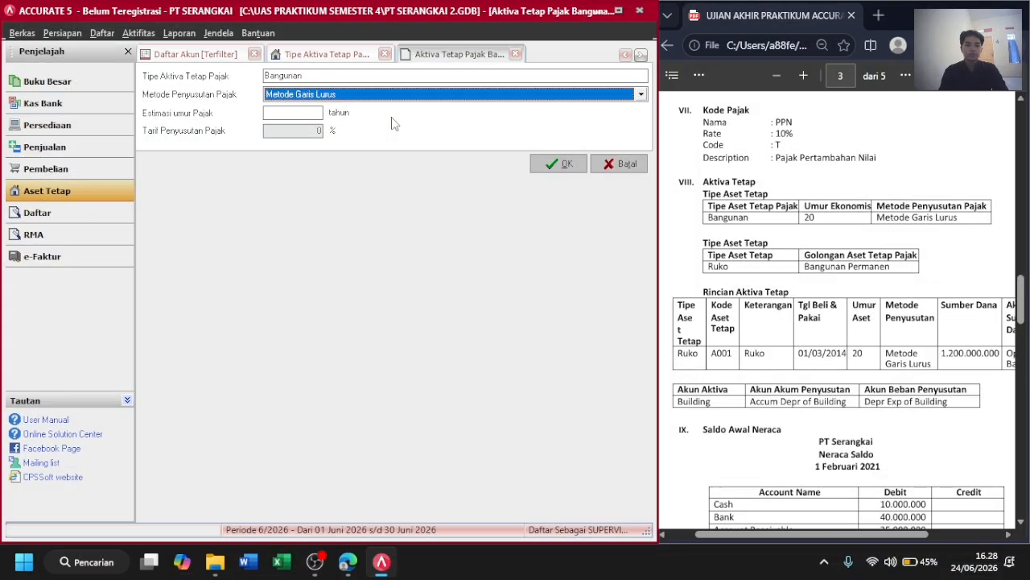
key("Tab")
type("20")
key("Tab")
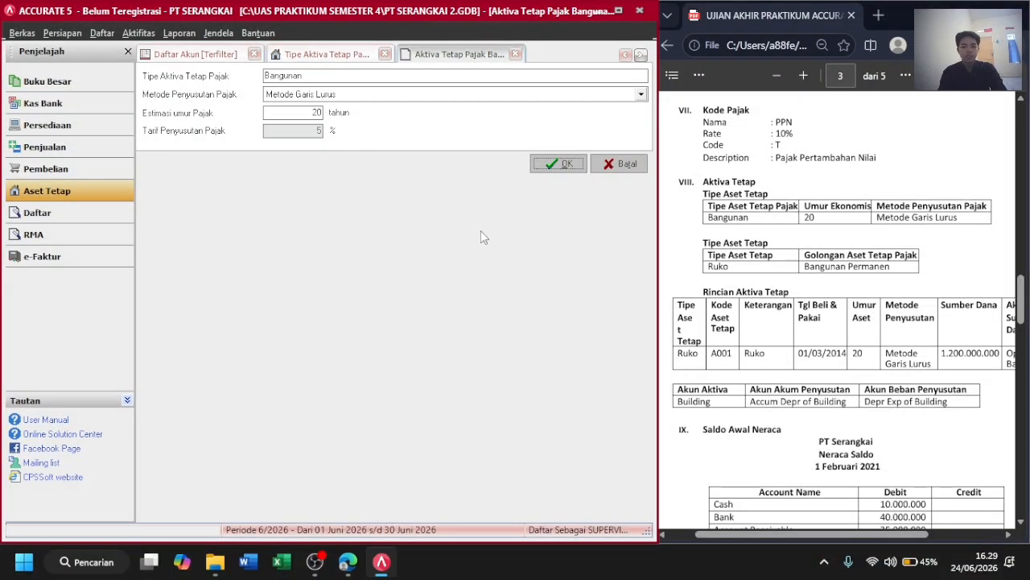
left_click(568, 165)
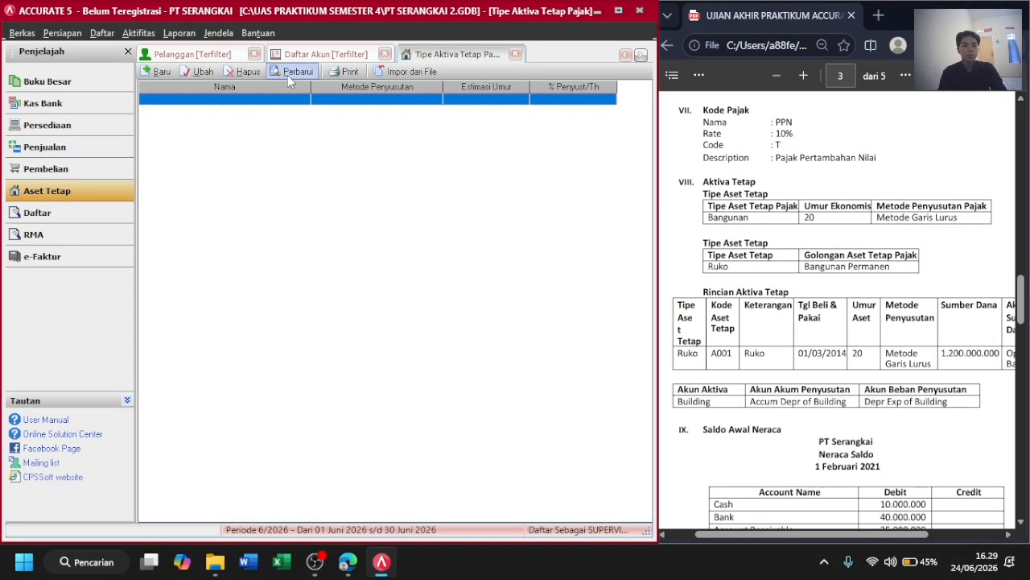
left_click(287, 73)
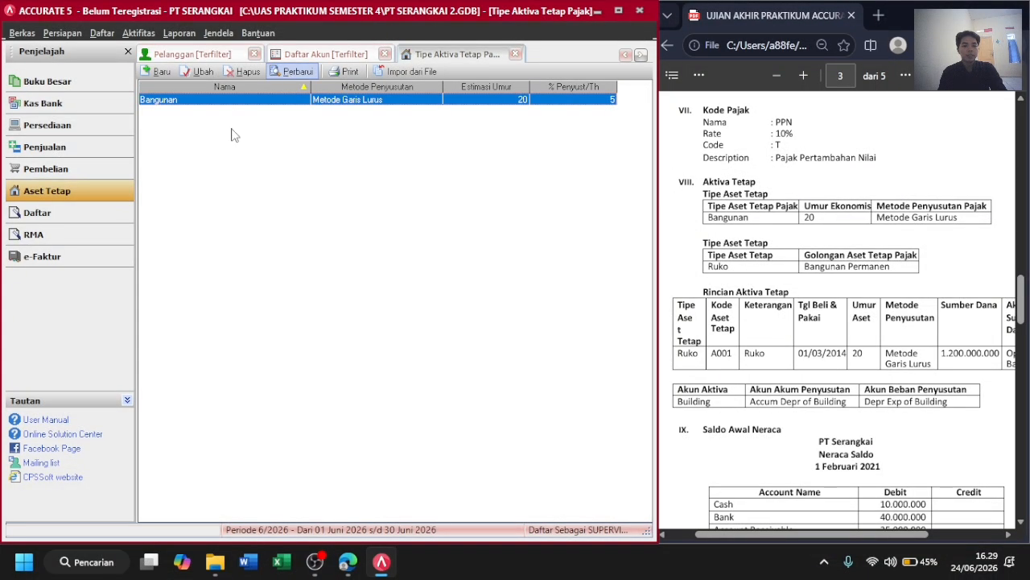
Create the fixed asset type Ruko with fiscal asset type Bangunan, save it and refresh the list.
left_click(97, 195)
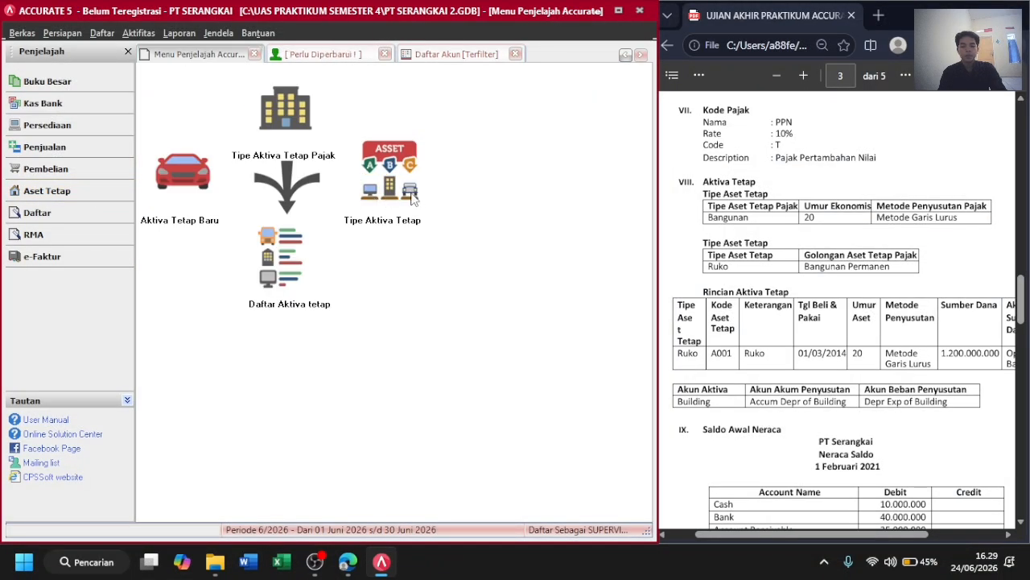
left_click(411, 196)
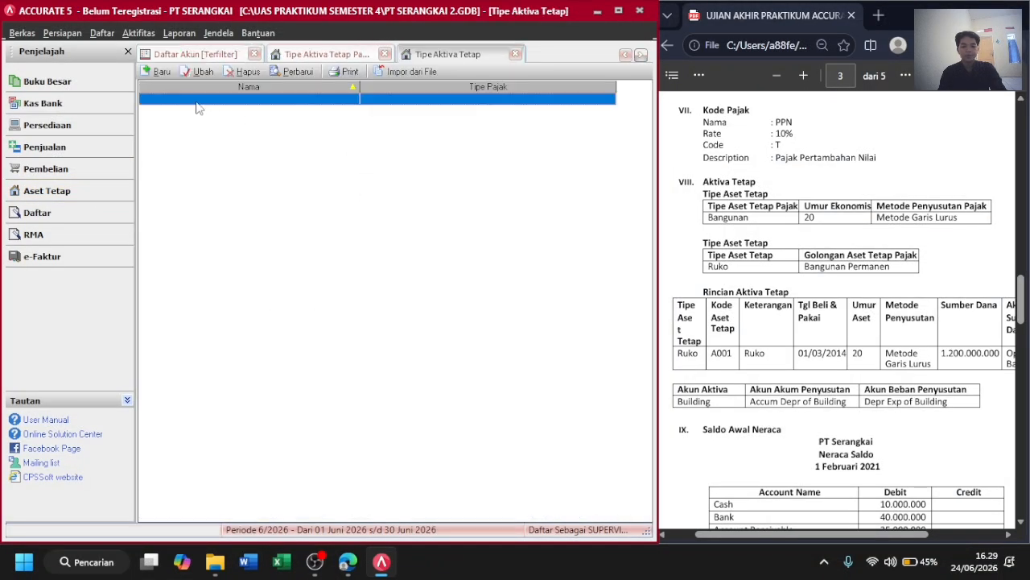
left_click(153, 72)
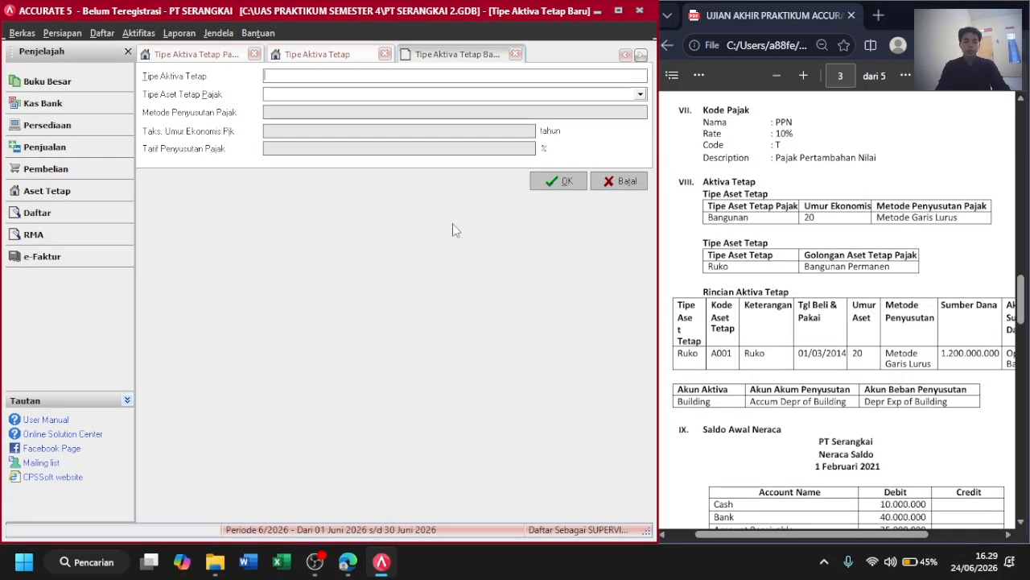
type("Ruko")
key("Tab")
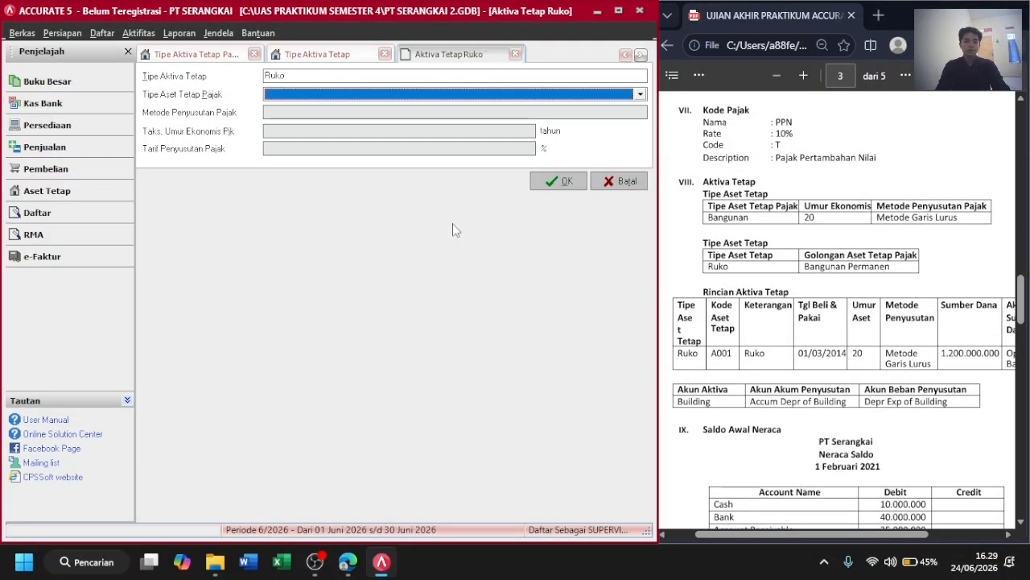
left_click(351, 94)
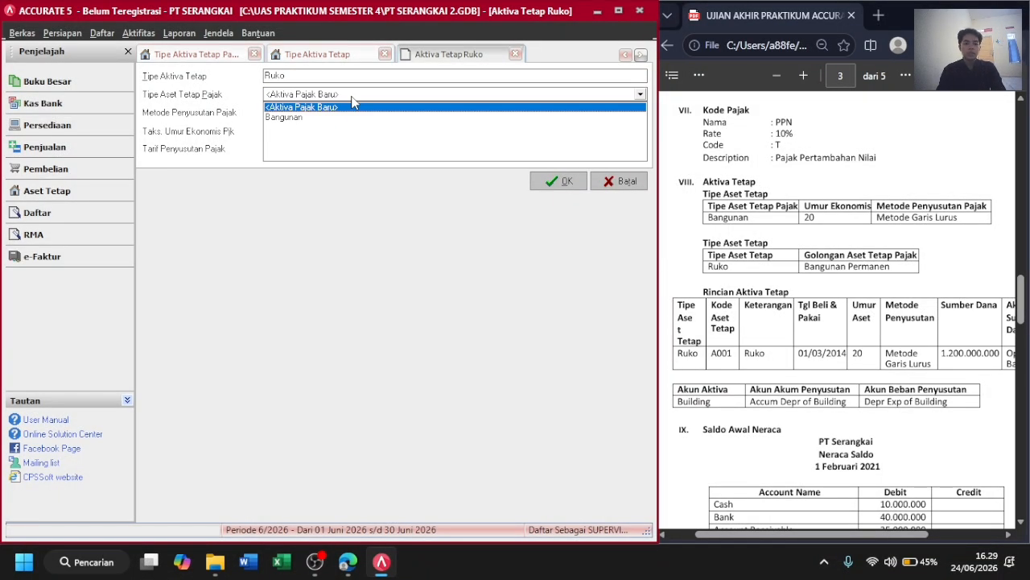
key("Down")
key("Return")
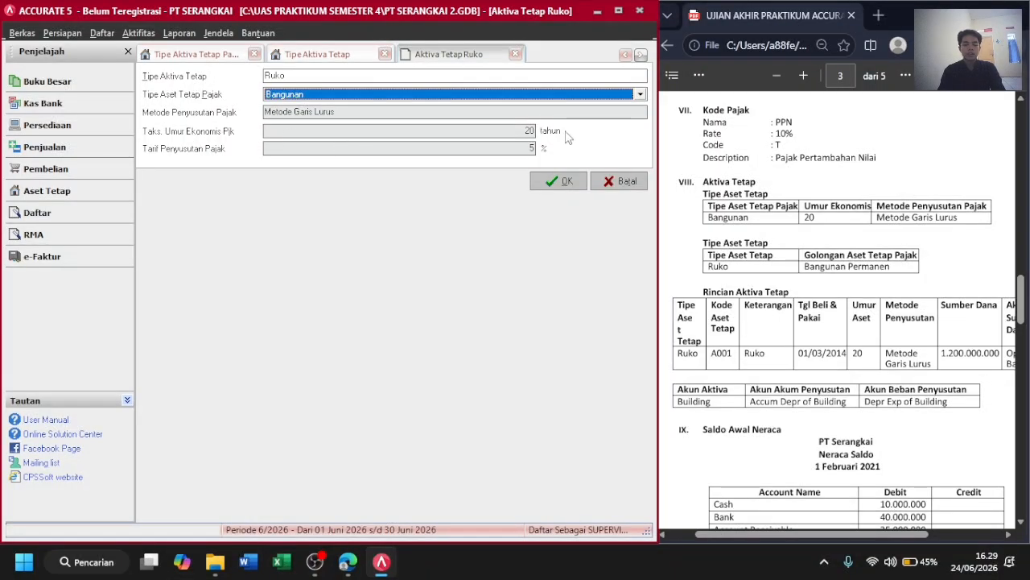
left_click(547, 180)
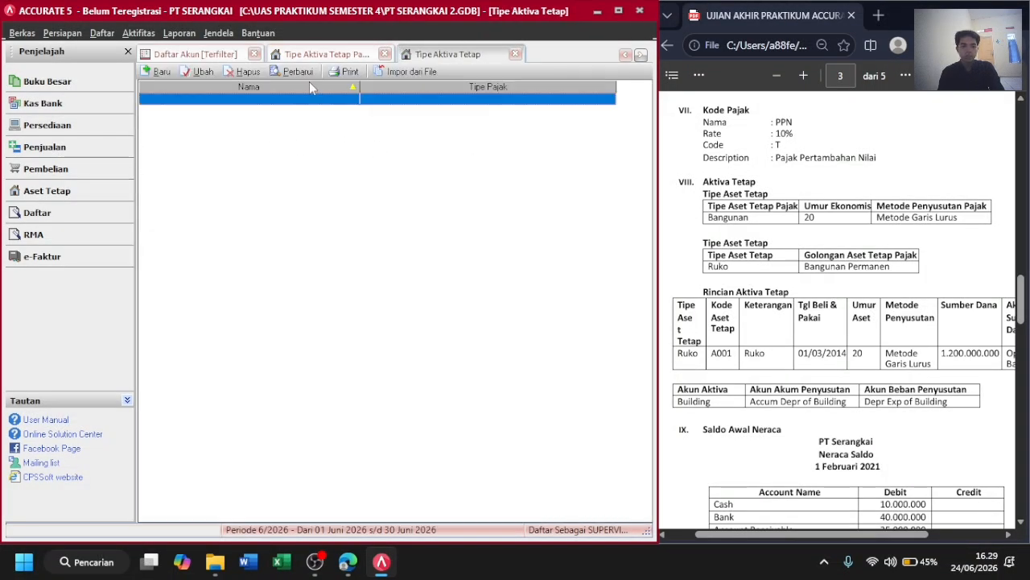
left_click(290, 71)
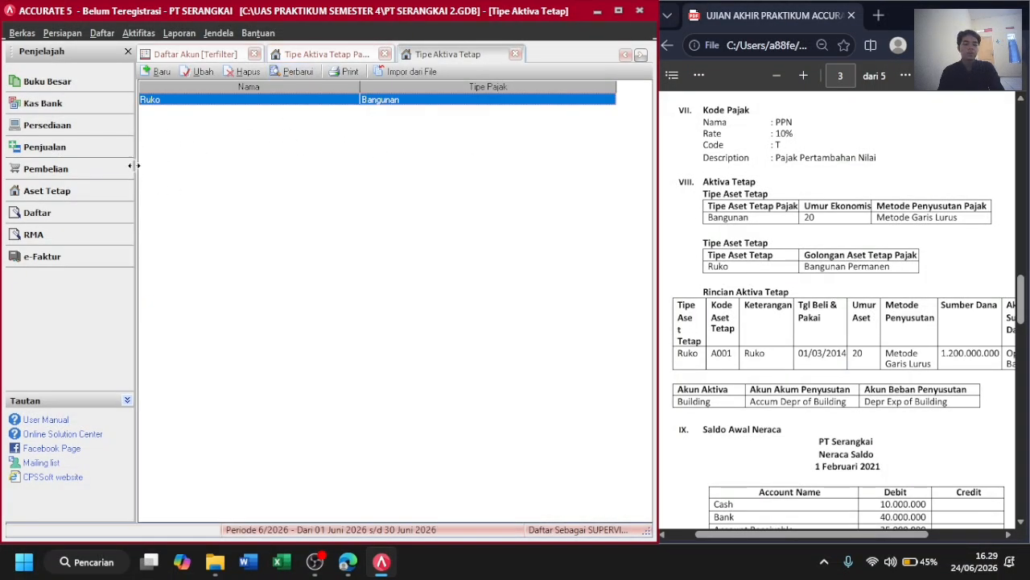
Start a new fixed asset with asset code A001 and asset type Ruko.
left_click(89, 201)
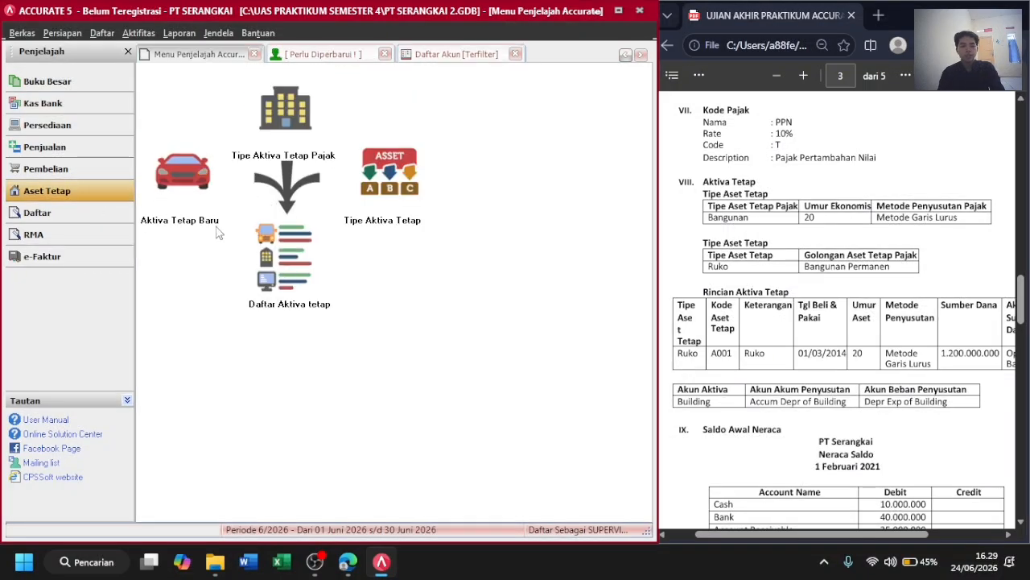
left_click(194, 166)
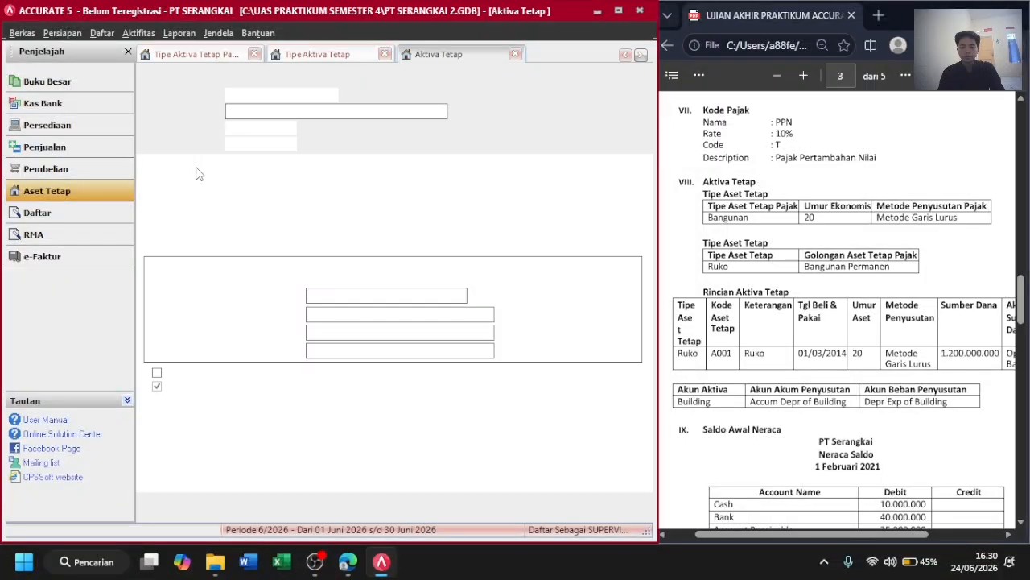
left_click(276, 95)
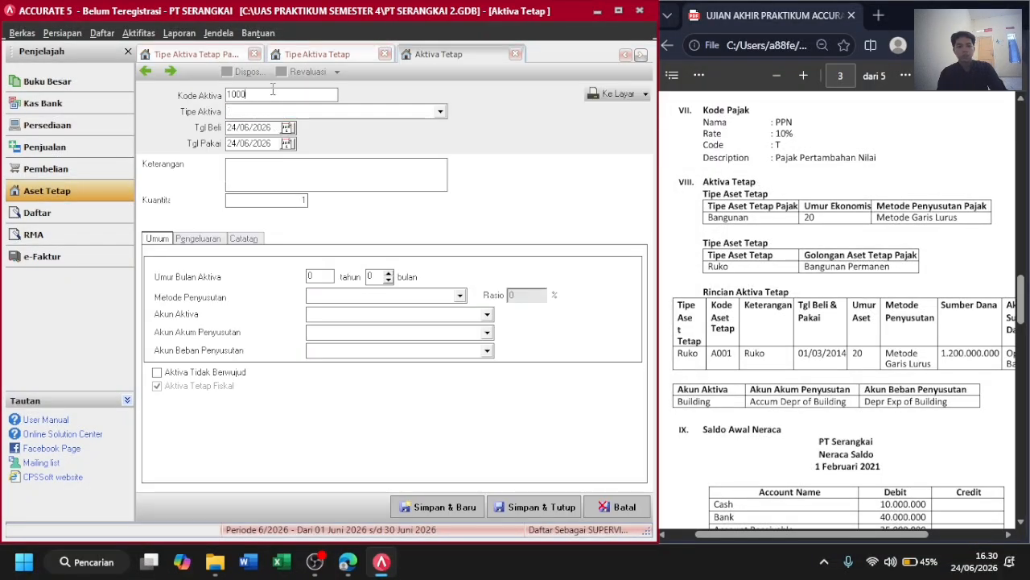
double_click(272, 92)
type("A001")
key("Tab")
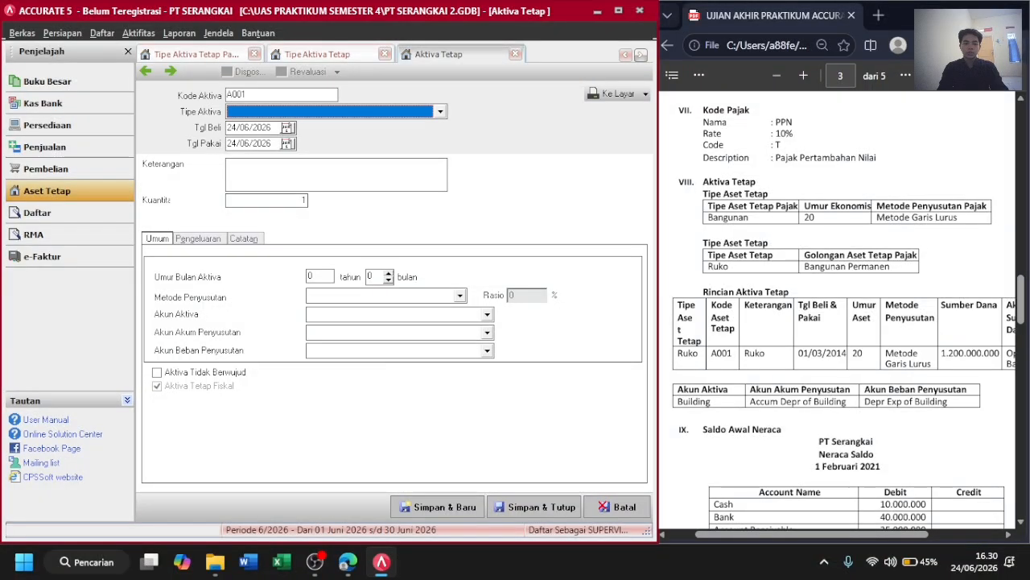
type("Ruko")
key("Tab")
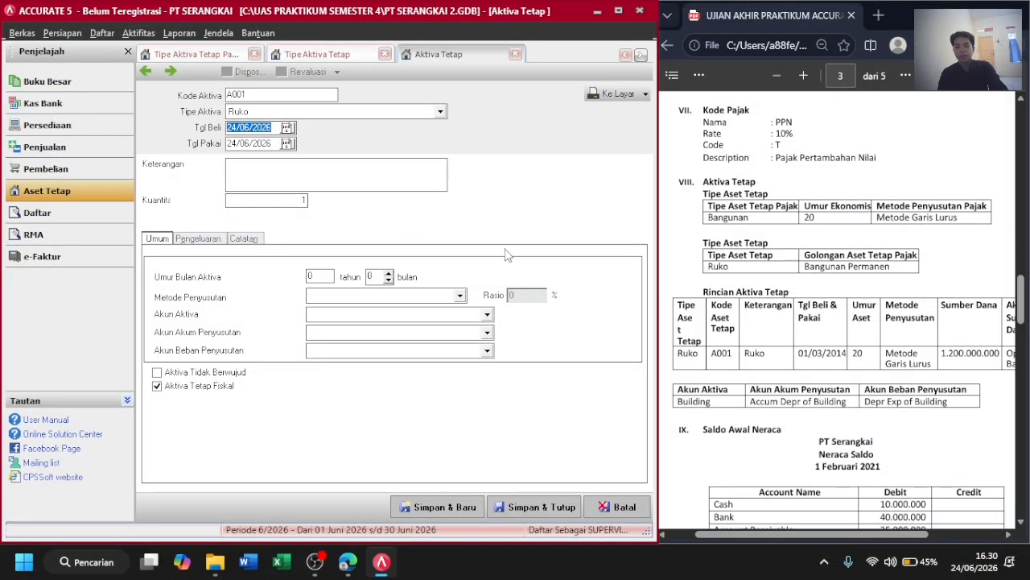
Set the asset's purchase and usage dates both to 01/03/2014, with Ruko as its description.
type("1/3")
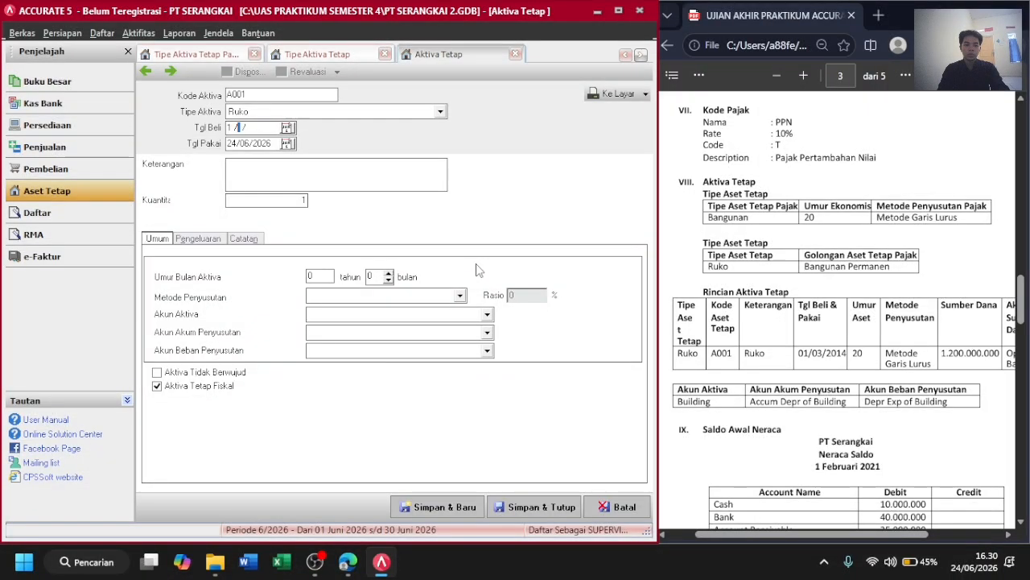
type("2014")
key("Tab")
type("1/03/2014")
key("Tab")
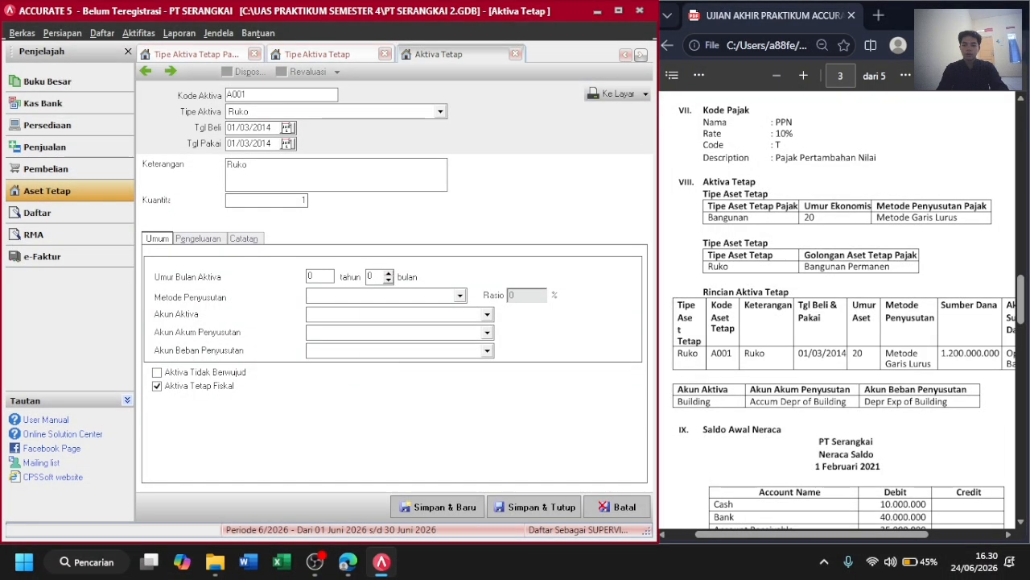
Give the asset a 20-year life, depreciation method Metode Garis Lurus and asset account Gedung.
key("Tab")
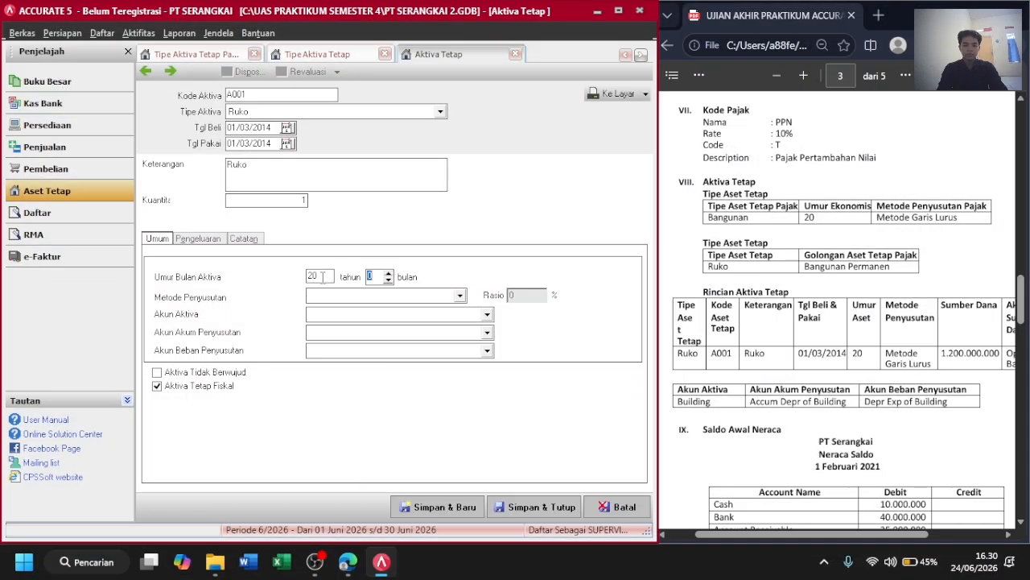
key("Tab")
type("m")
key("Return")
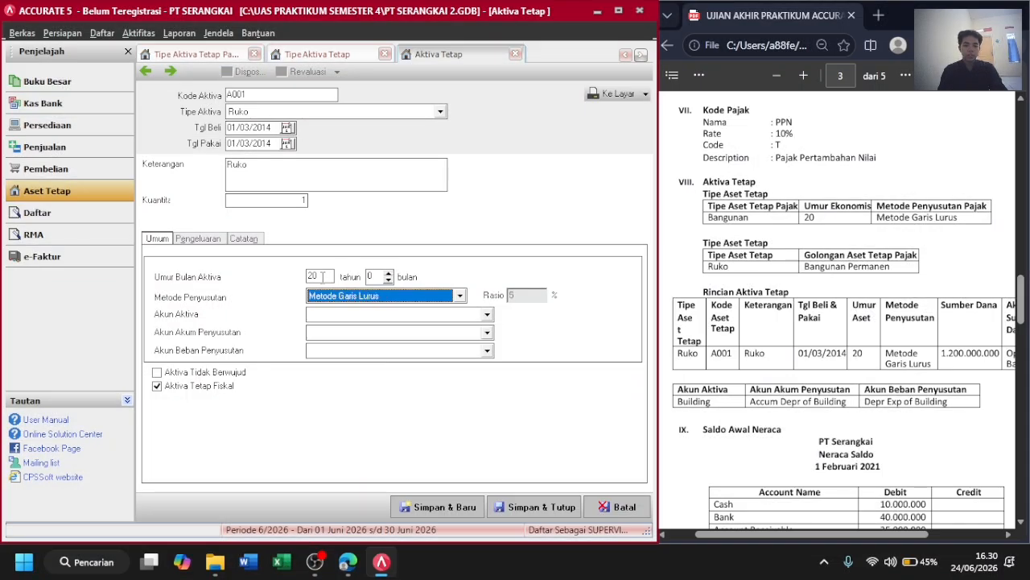
key("Tab")
type("g")
key("Return")
key("Tab")
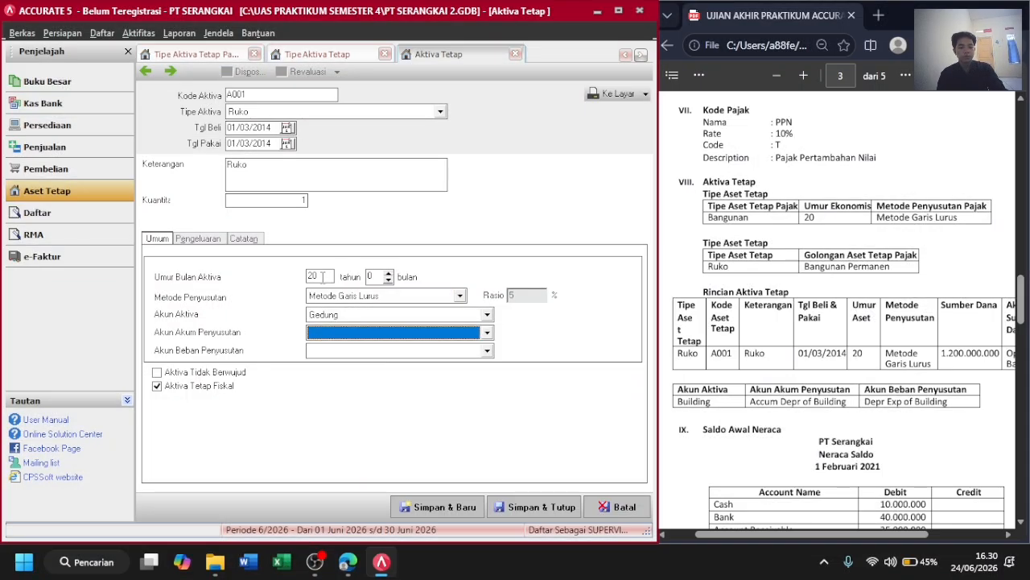
Set the asset's accumulated depreciation account (Akun Akum Penyusutan) to Akumulasi Penyusutan Gedung.
left_click(487, 333)
key("Down")
key("Down")
key("Up")
key("Return")
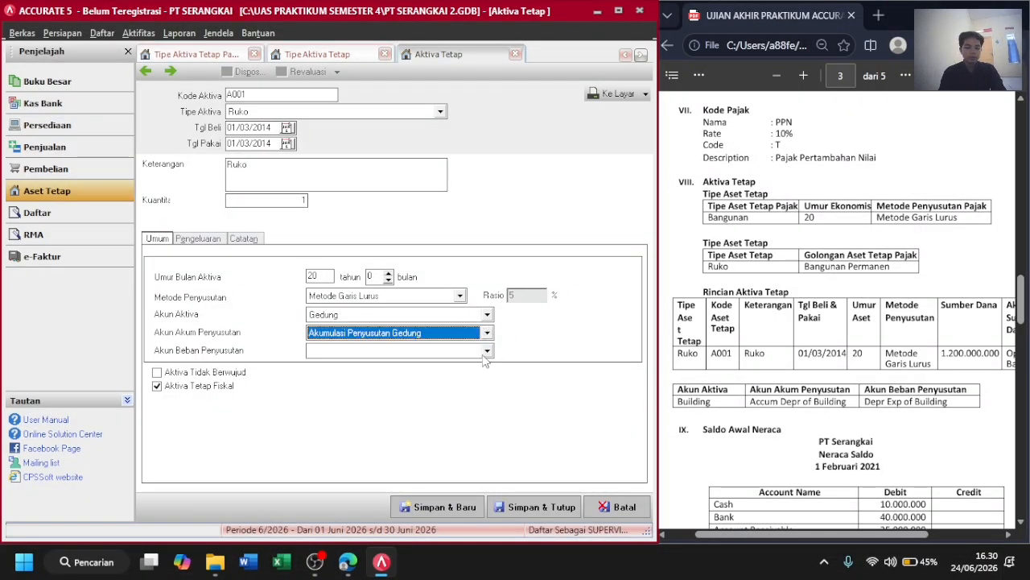
Set the asset's depreciation expense account (Akun Beban Penyusutan) to Biaya Penyusutan Gedung.
left_click(487, 351)
key("Down")
key("Down")
key("Down")
key("Down")
key("Down")
key("Down")
key("Down")
key("Down")
key("Down")
key("Down")
key("Down")
key("Down")
key("Down")
key("Down")
key("Down")
key("Down")
key("Down")
key("Down")
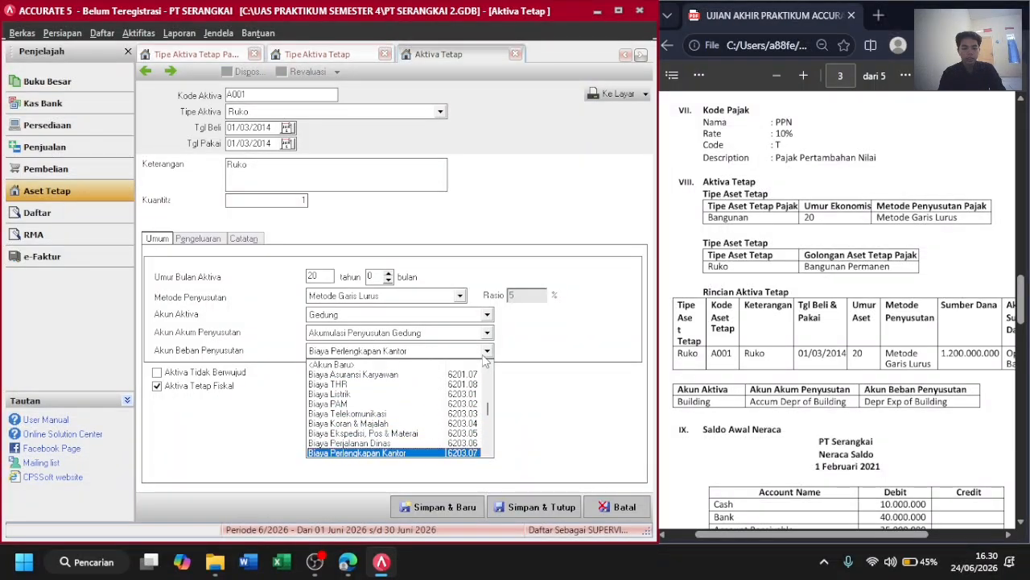
key("Up")
key("Up")
key("Up")
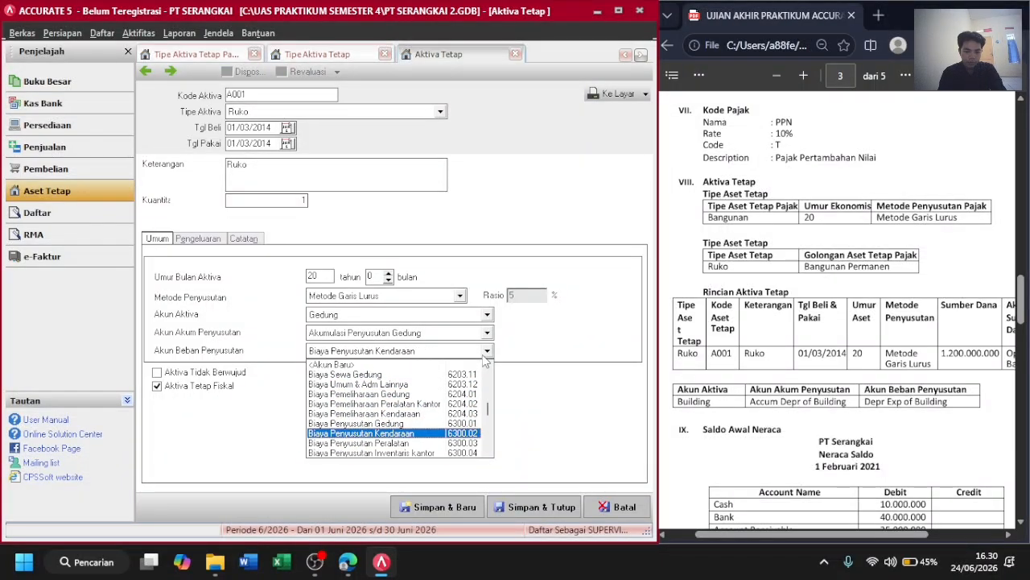
key("Return")
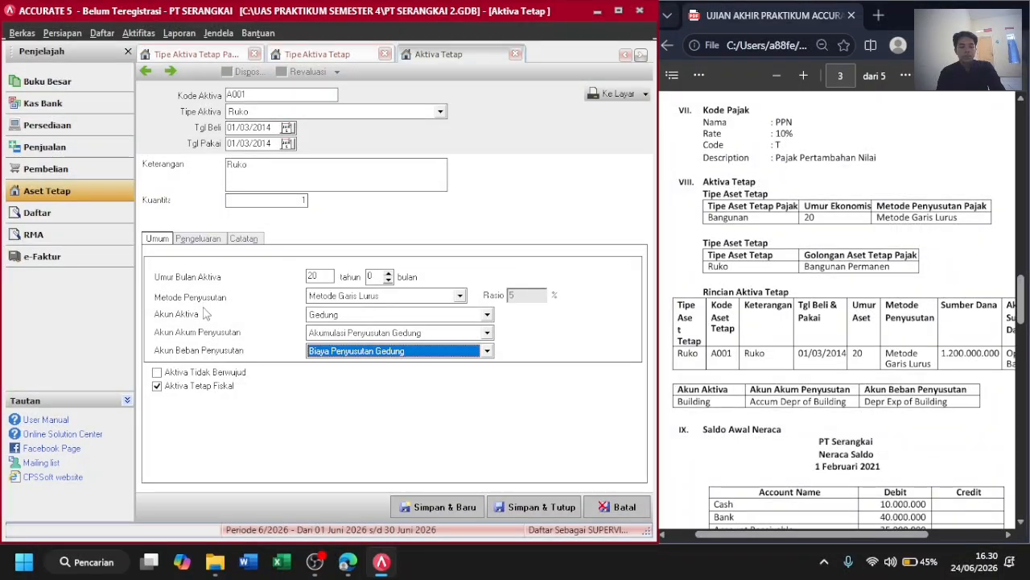
Add an expenditure line to the asset using the OPENING BALANCE EQUITY account, dated 01 Mar 14.
left_click(197, 242)
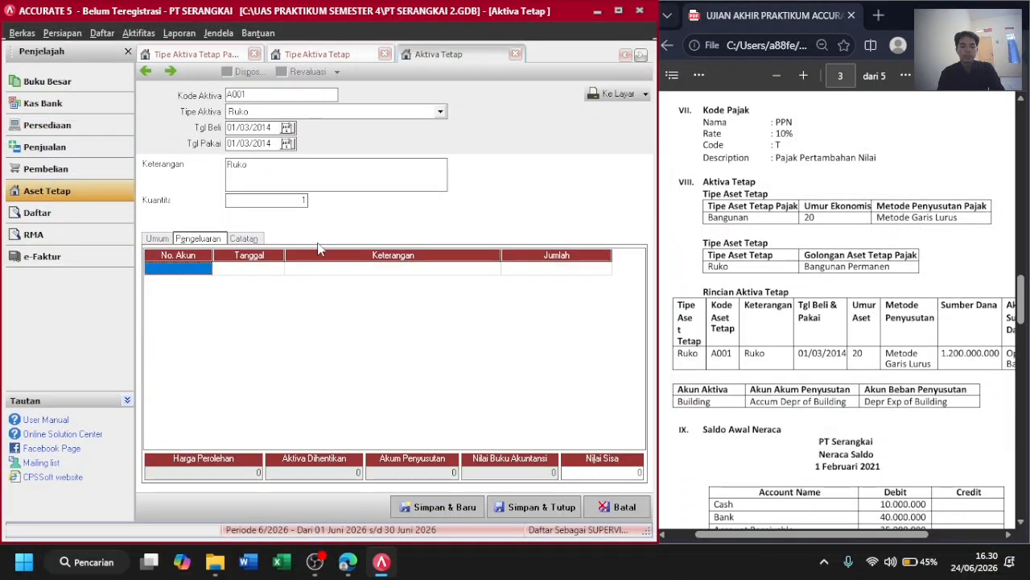
left_click(186, 272)
type("ope")
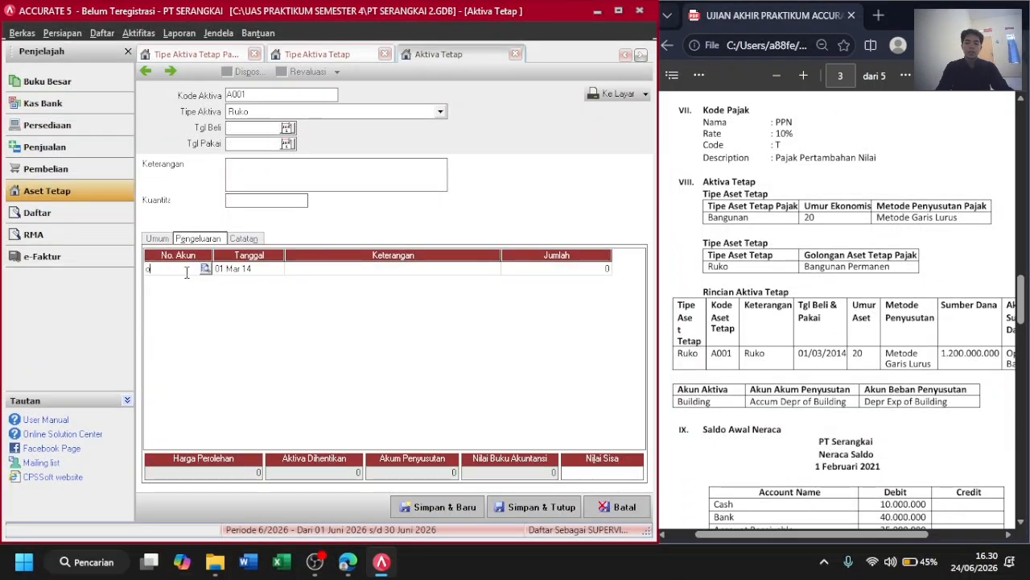
key("Return")
key("Tab")
key("Tab")
key("Tab")
scroll(763, 231, "right", 3)
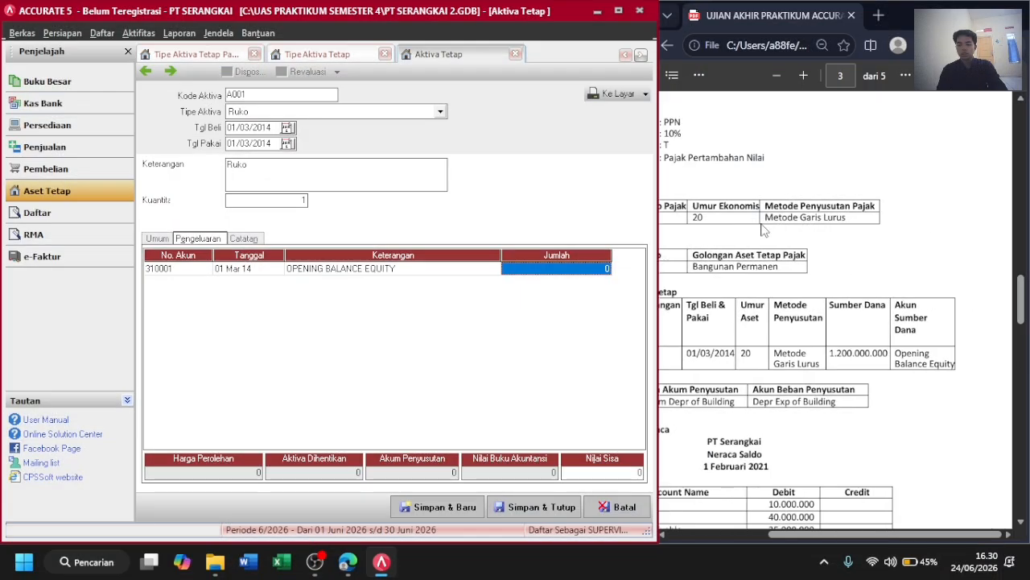
Enter 1.200.000.000 as the amount of the opening balance expenditure, then save and close the asset.
left_click(557, 273)
type("1")
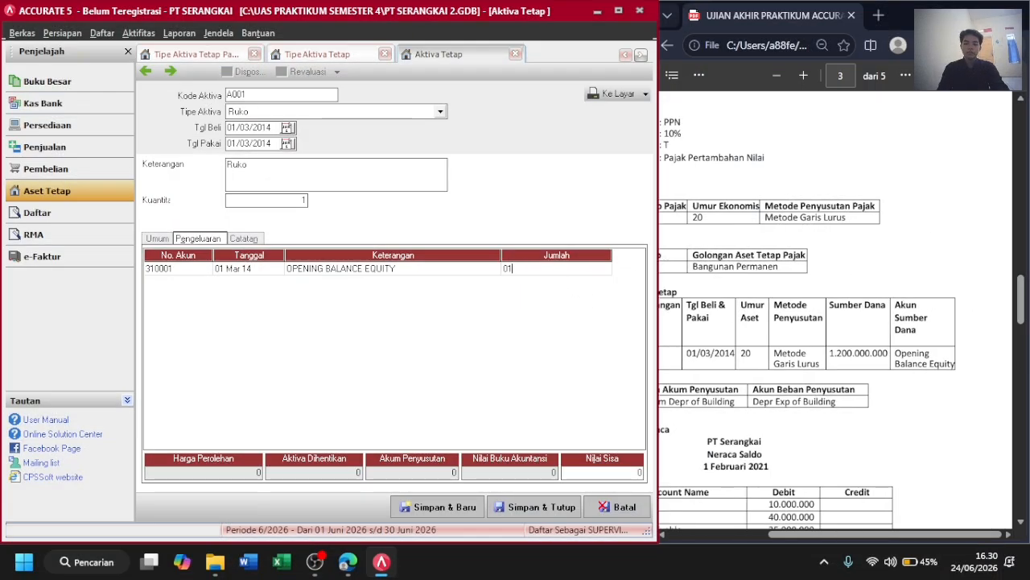
type("1200")
type("000000.000")
key("Return")
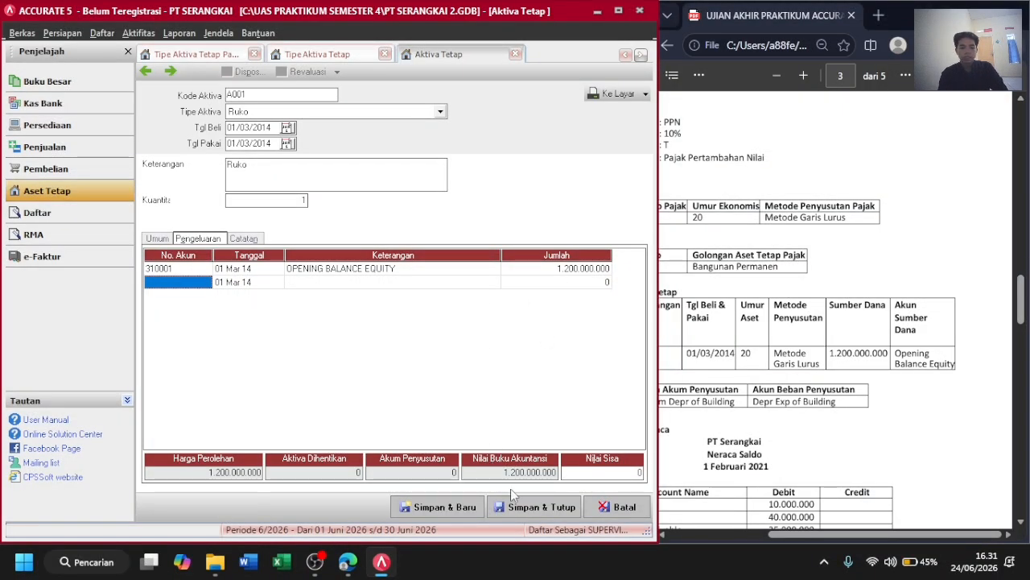
left_click(535, 507)
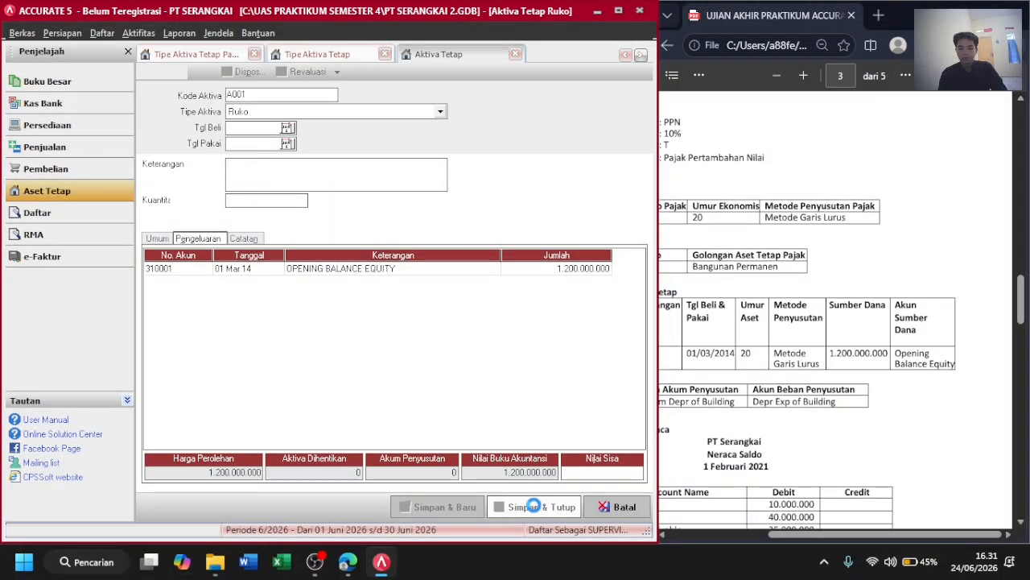
Check the balances of the building and accumulated depreciation accounts in the account list.
scroll(719, 406, "left", 3)
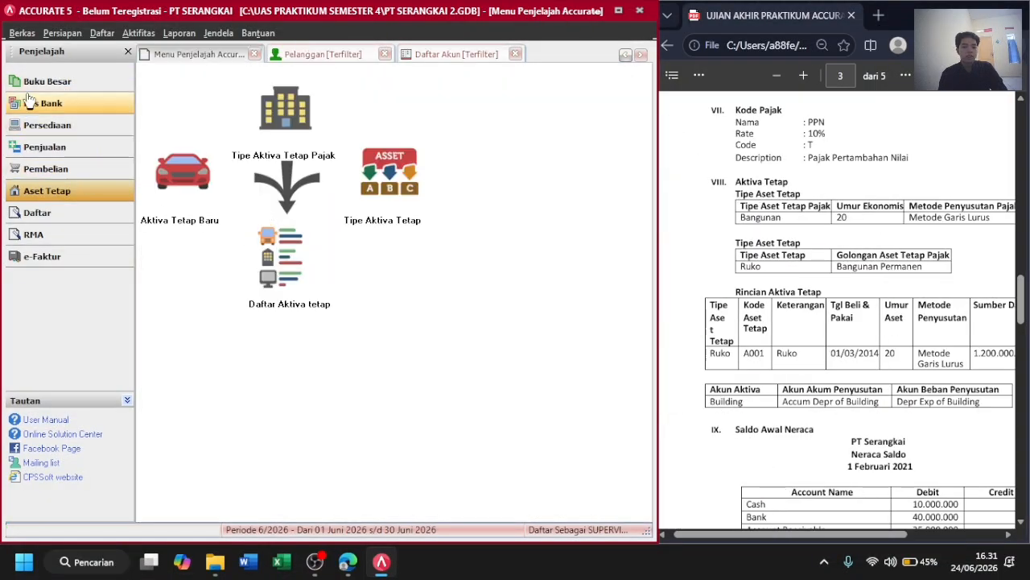
left_click(430, 58)
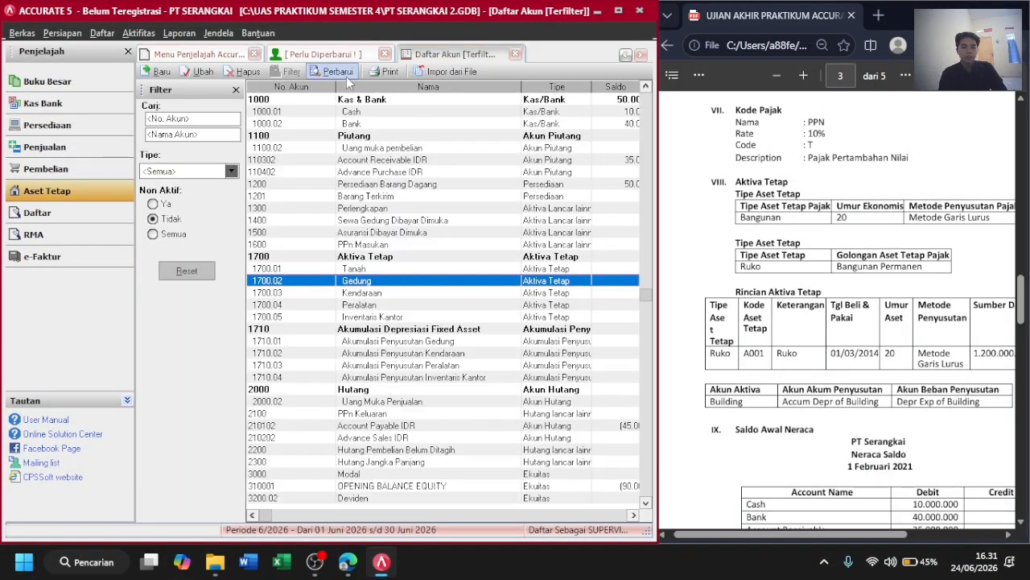
left_click(633, 514)
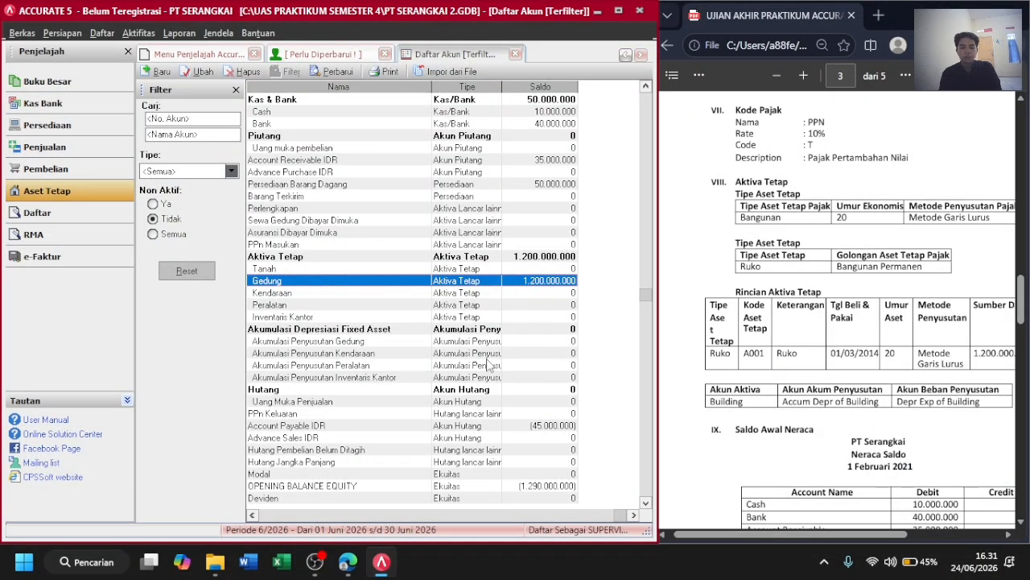
left_click(352, 357)
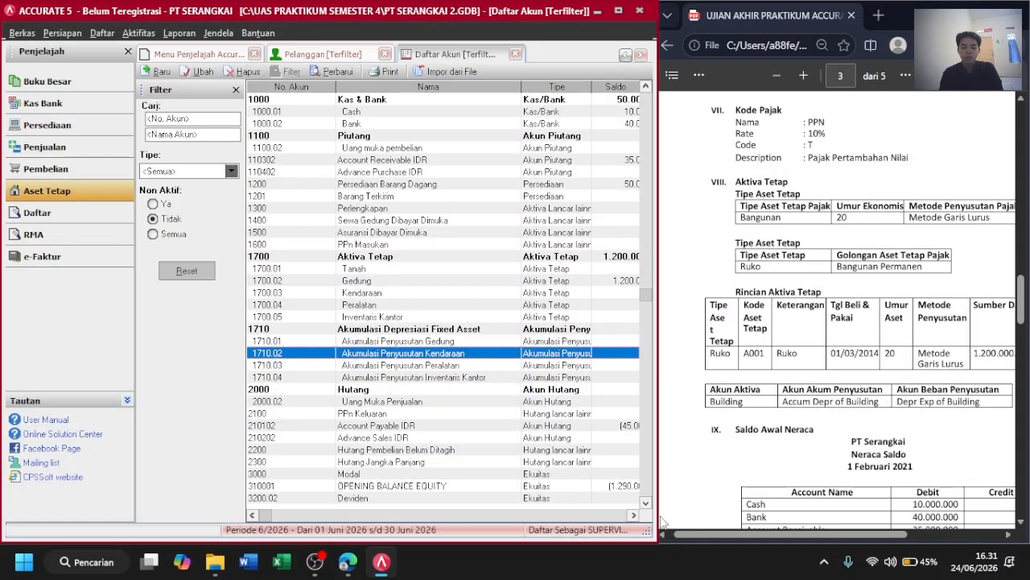
left_click(630, 515)
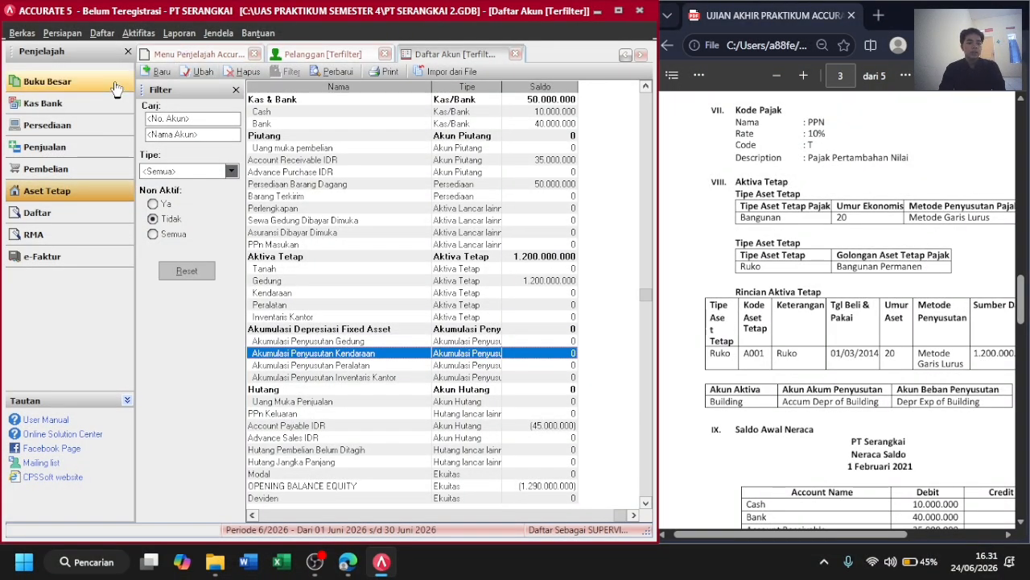
Open the month-end process (Proses Akhir Bulan) from the general ledger and set its period to Januari.
left_click(59, 87)
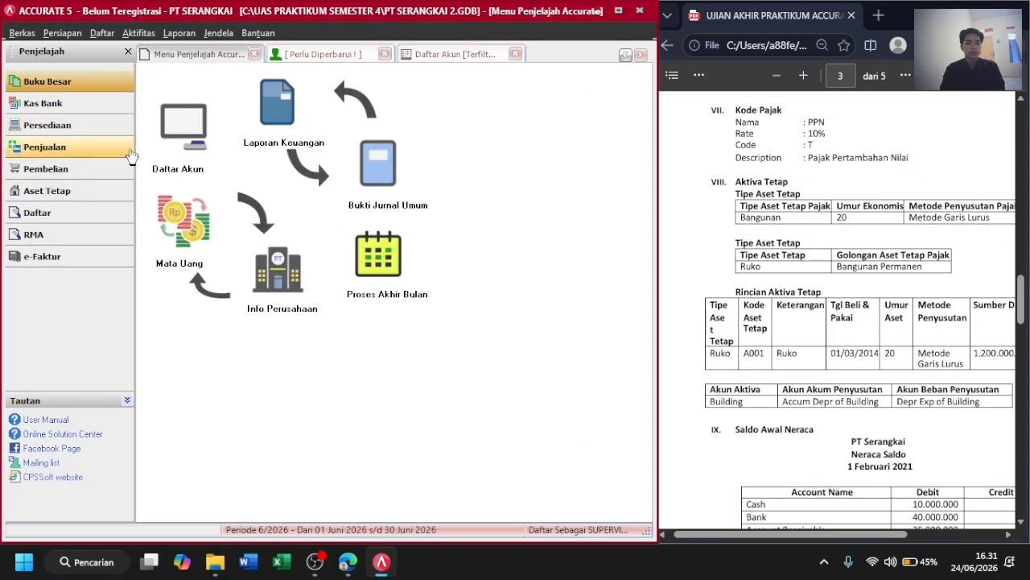
left_click(405, 250)
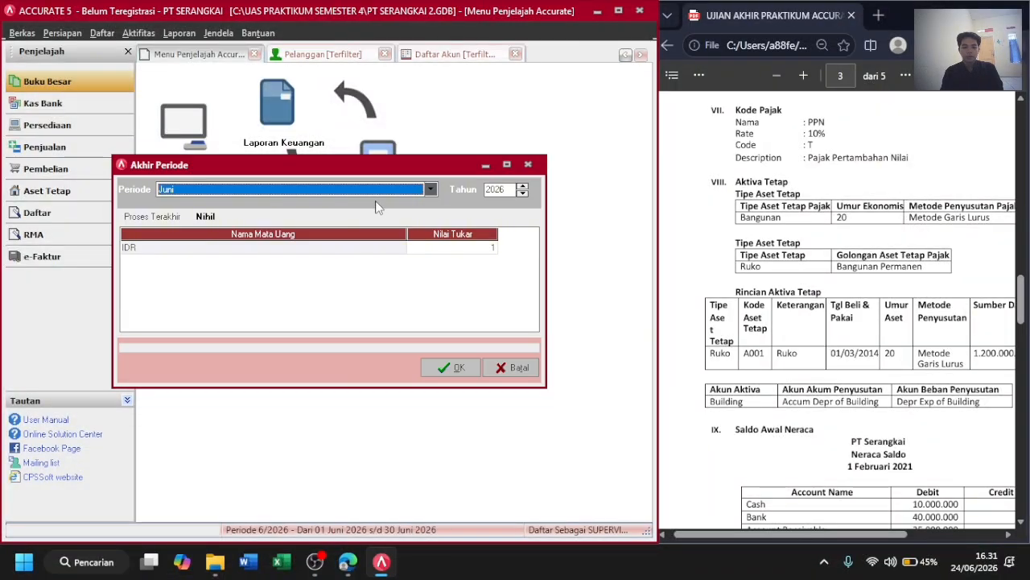
left_click(364, 193)
key("Up")
key("Up")
key("Up")
key("Up")
key("Up")
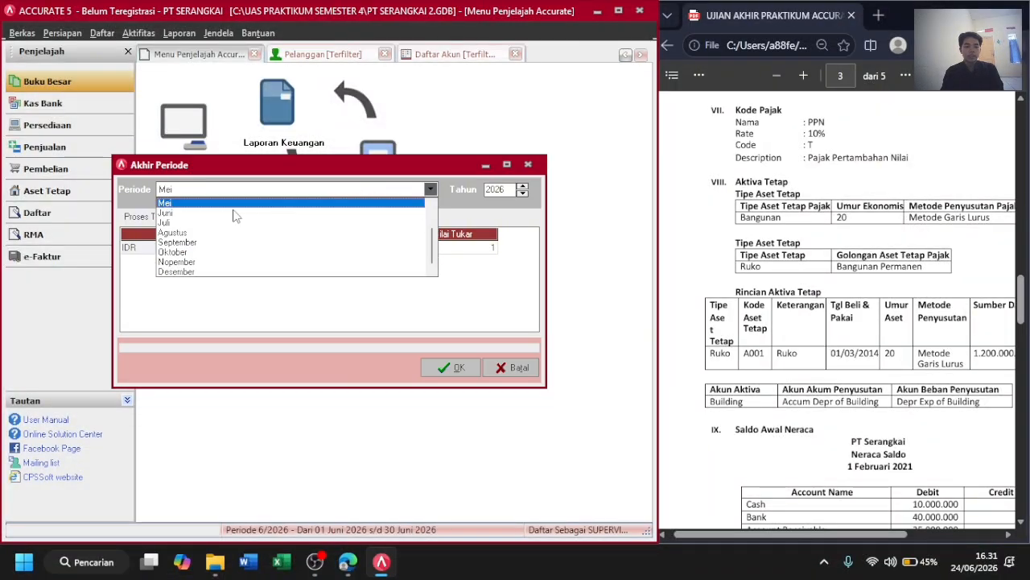
Set the month-end year to 2021 and run the process through to completion.
key("Tab")
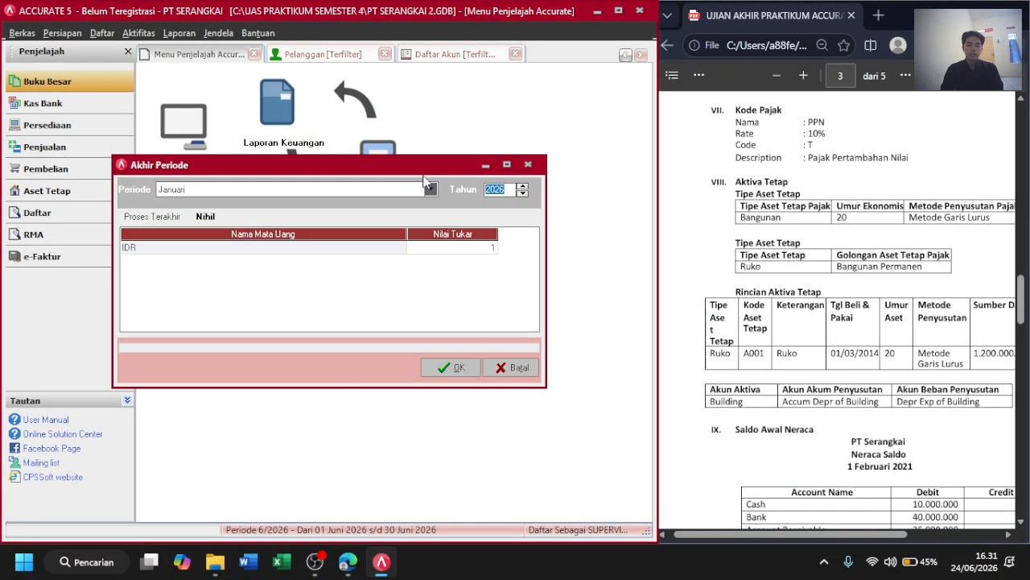
type("2021")
key("Tab")
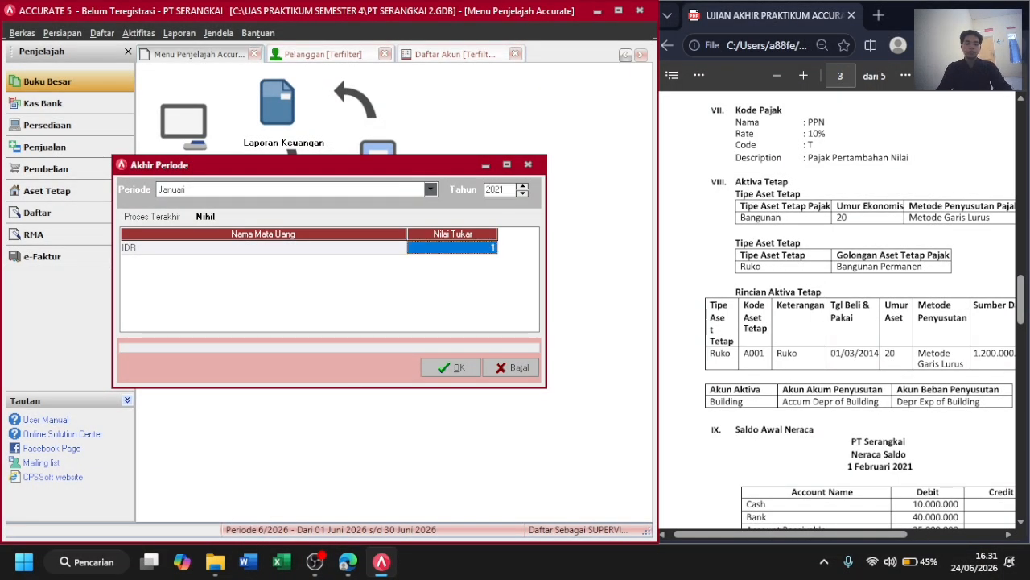
left_click(458, 367)
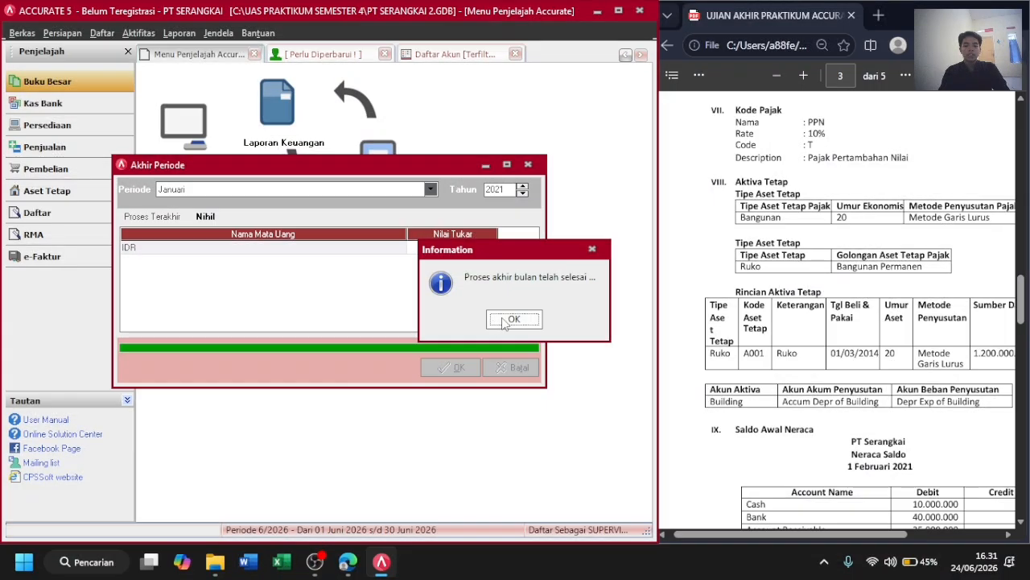
left_click(506, 321)
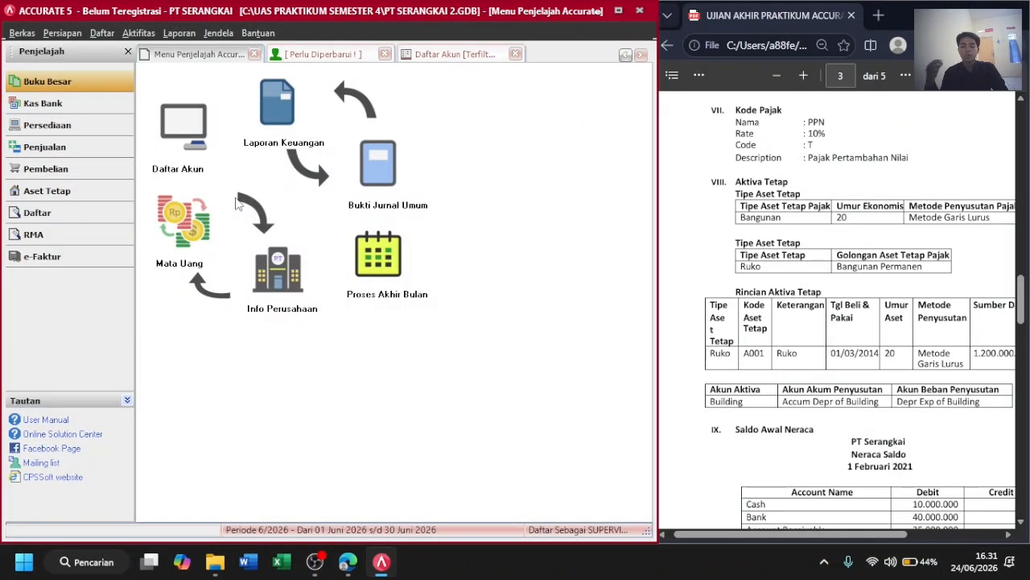
Return to the account list, refresh it and check the balance of Akumulasi Penyusutan Gedung.
left_click(52, 103)
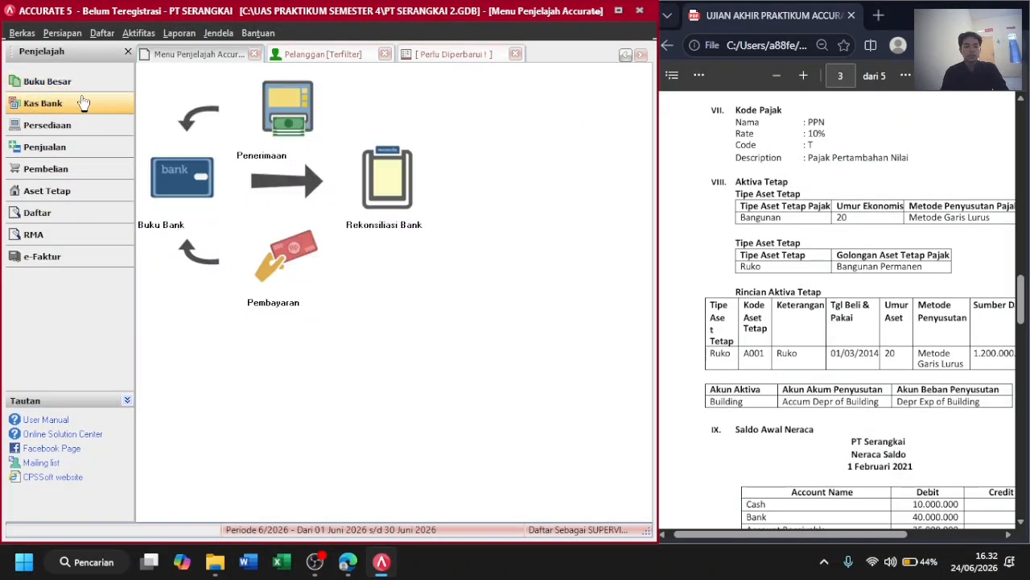
left_click(71, 90)
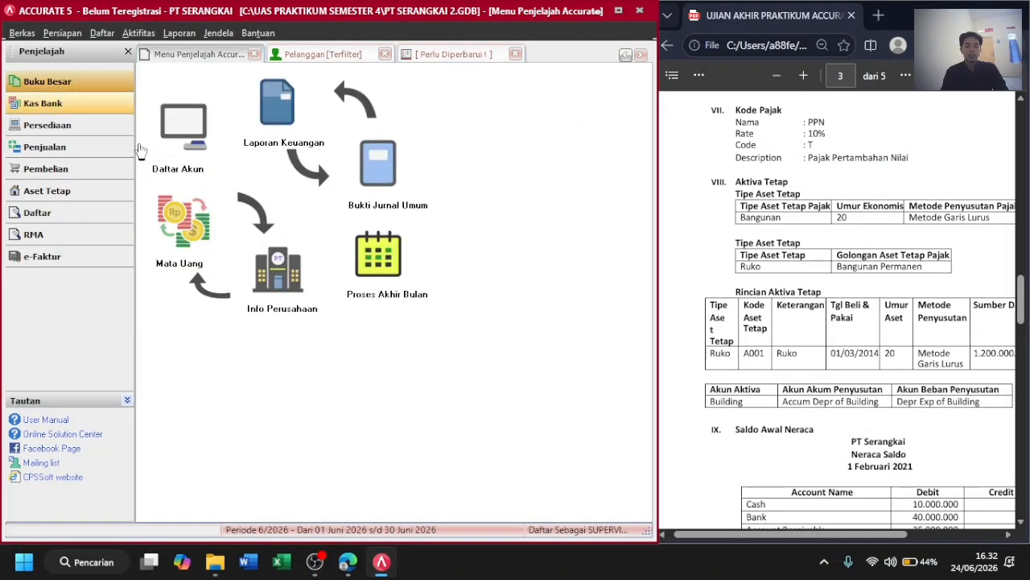
left_click(444, 61)
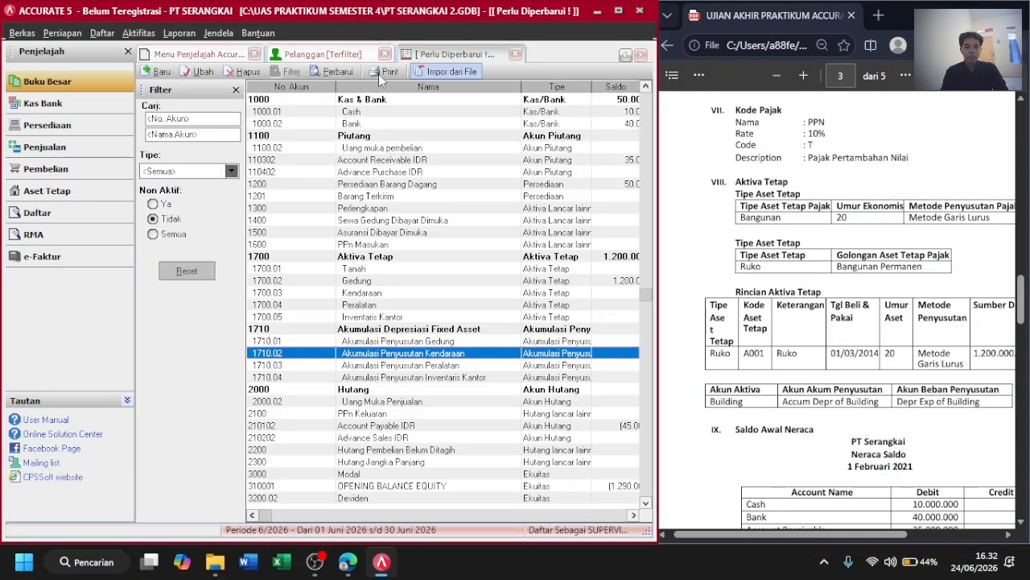
left_click(339, 78)
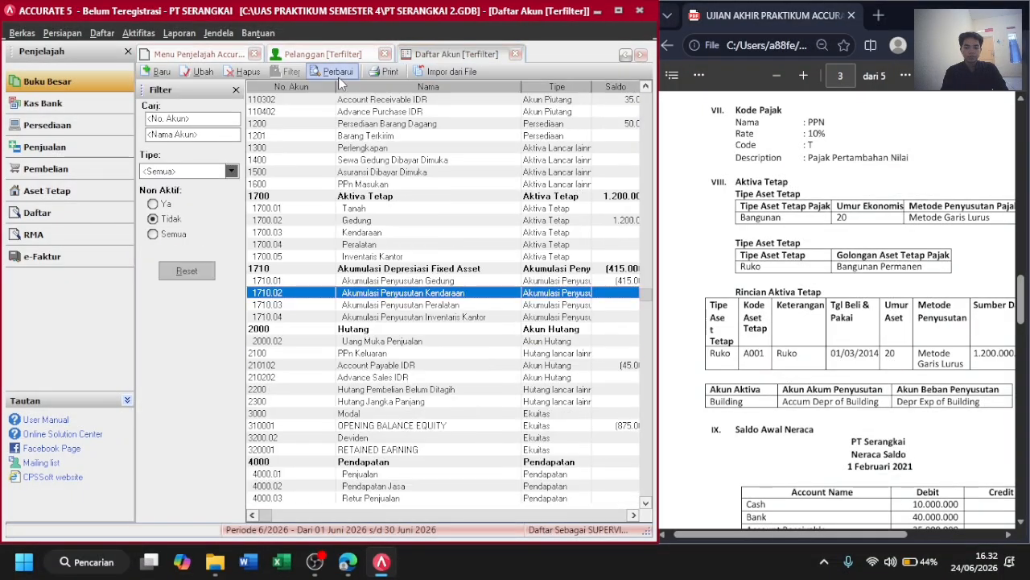
left_click(636, 515)
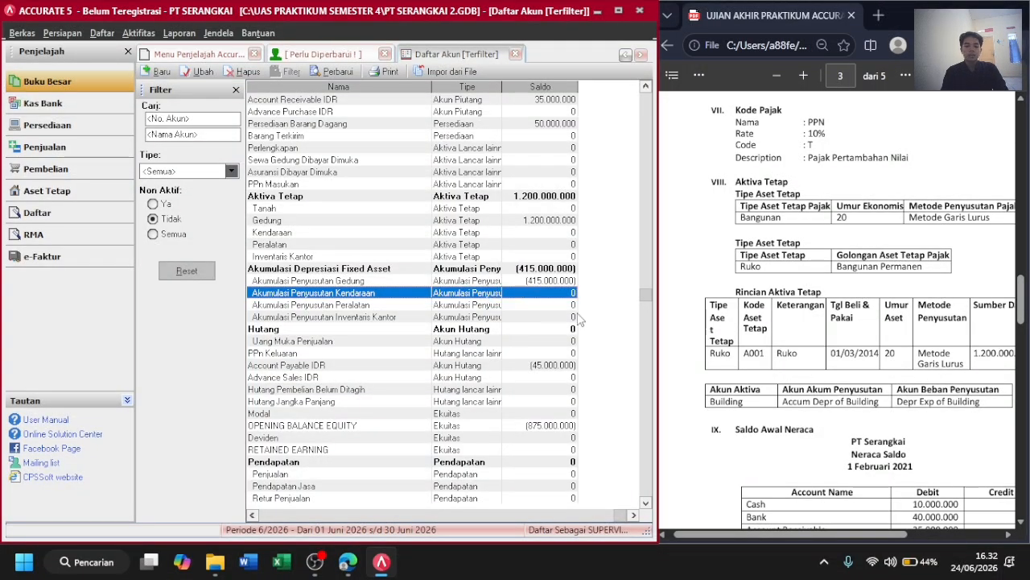
Compare the Akumulasi Penyusutan Gedung and OPENING BALANCE EQUITY balances with the opening trial balance in the exam document.
scroll(847, 412, "down", 5)
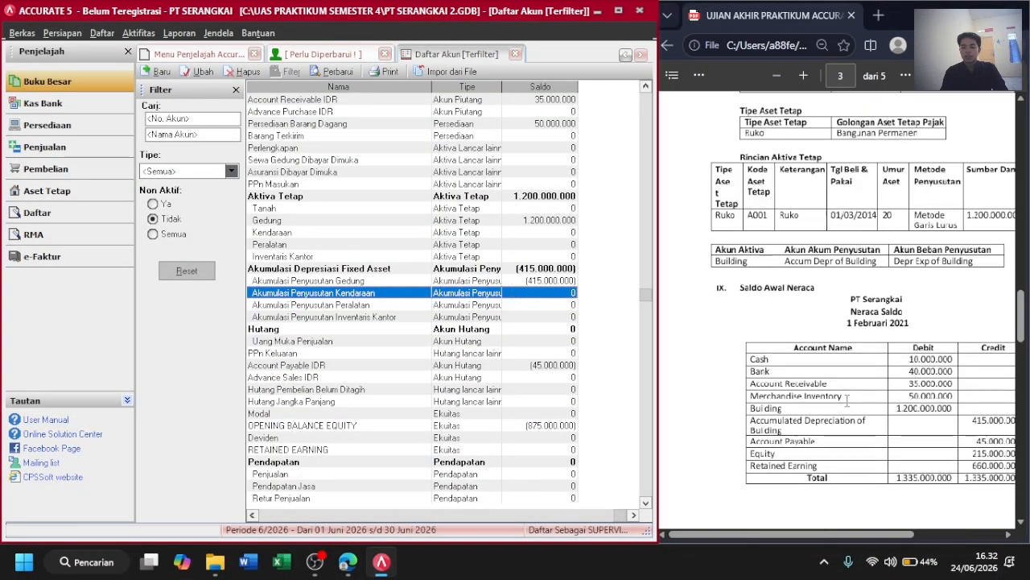
scroll(847, 404, "down", 1)
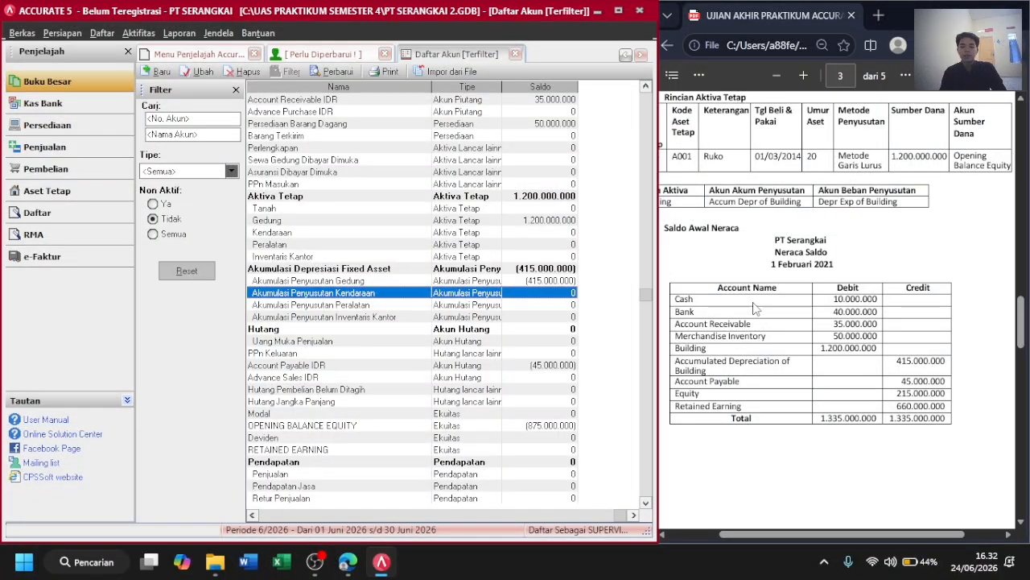
left_click(565, 281)
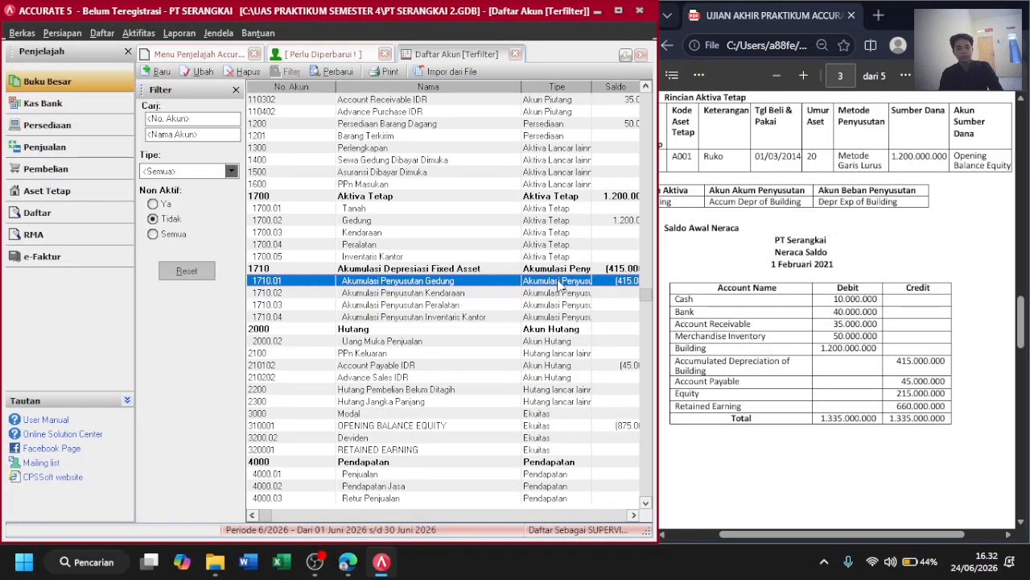
left_click(635, 515)
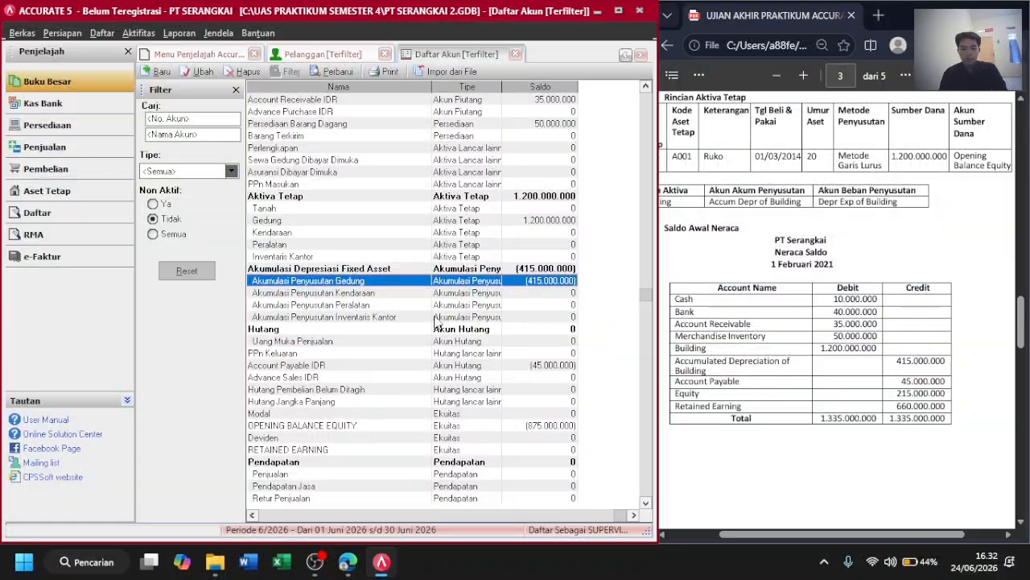
left_click(358, 425)
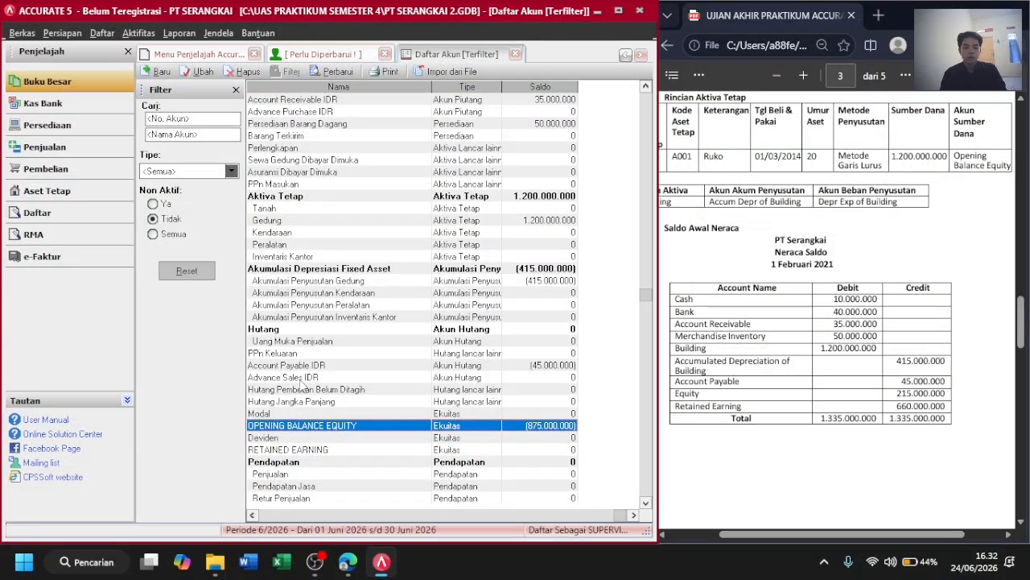
Enter an opening balance of 215.000.000 for the Modal account and save it, accepting the default currency.
left_click(277, 415)
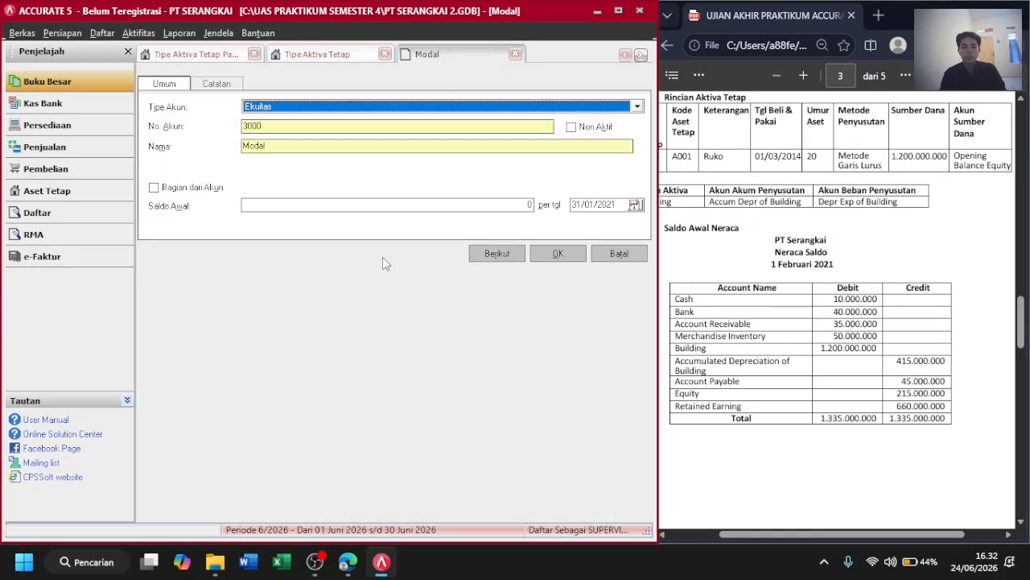
left_click(329, 206)
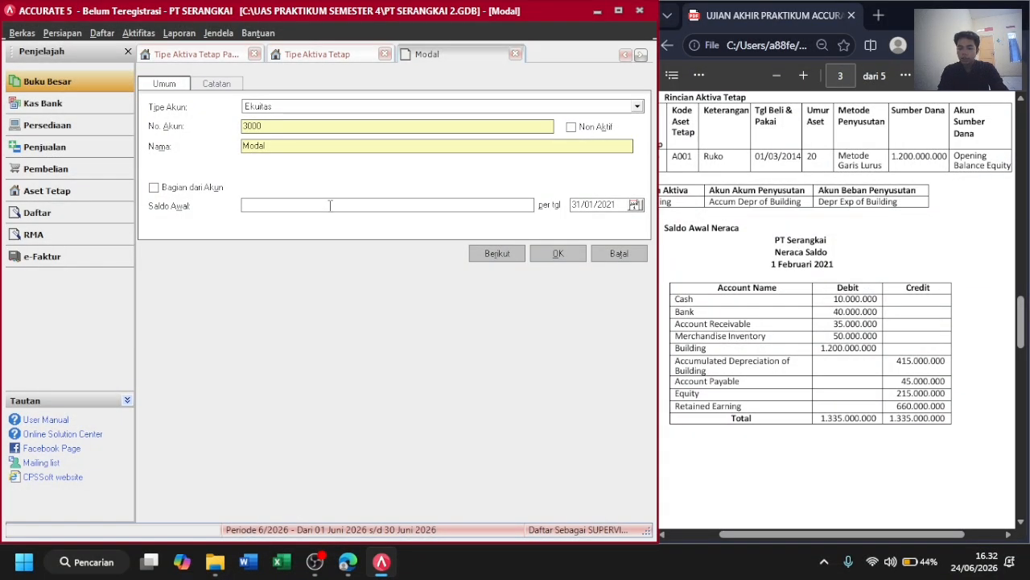
type("215000000")
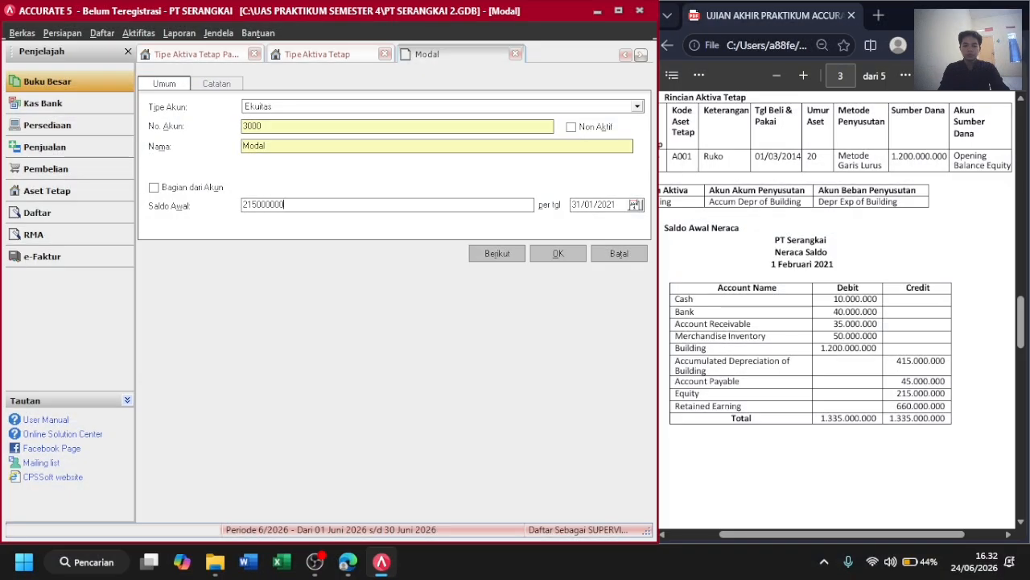
key("Tab")
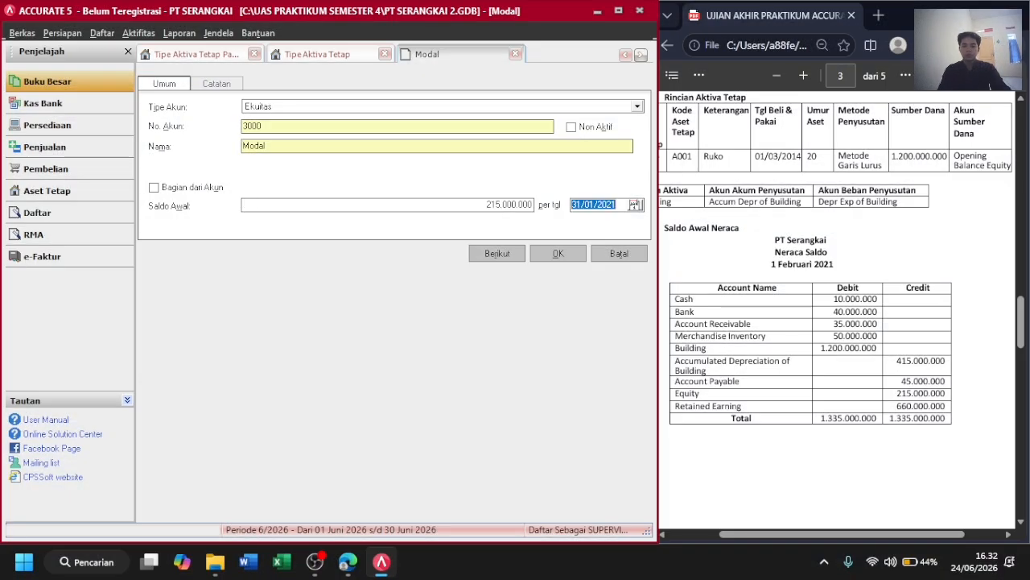
left_click(555, 251)
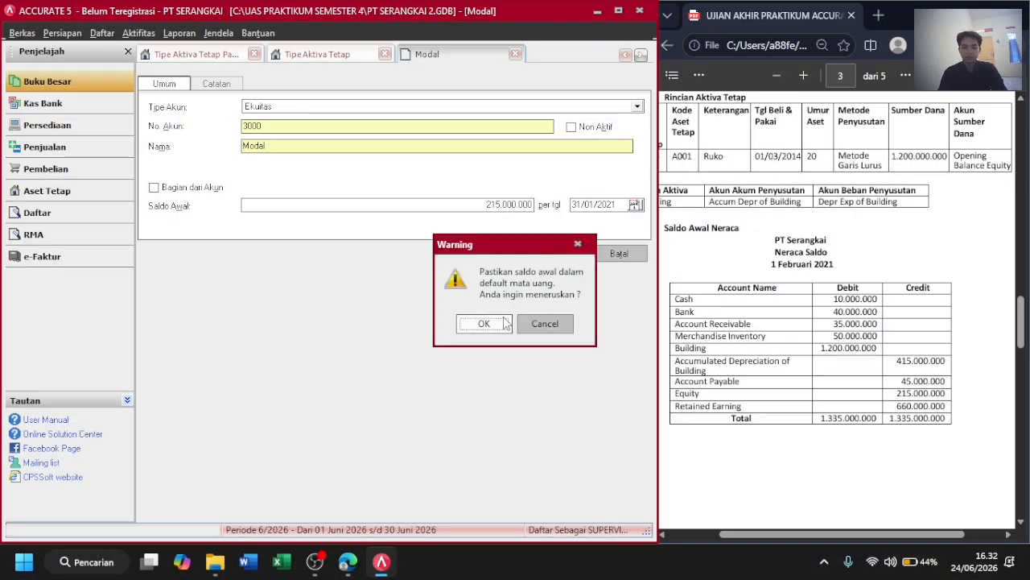
left_click(504, 324)
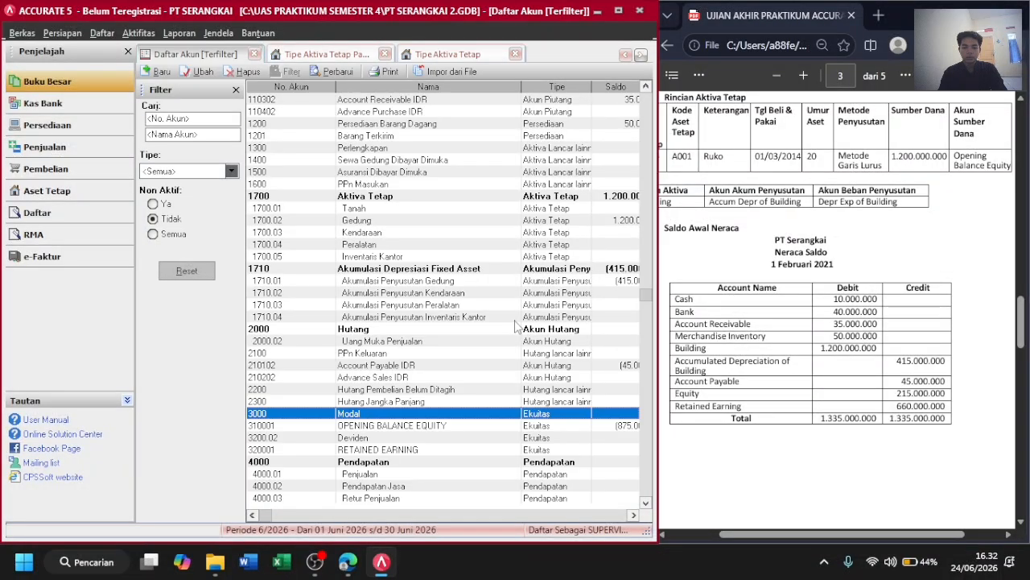
Refresh the account list and check the balances of Modal and OPENING BALANCE EQUITY.
left_click(634, 515)
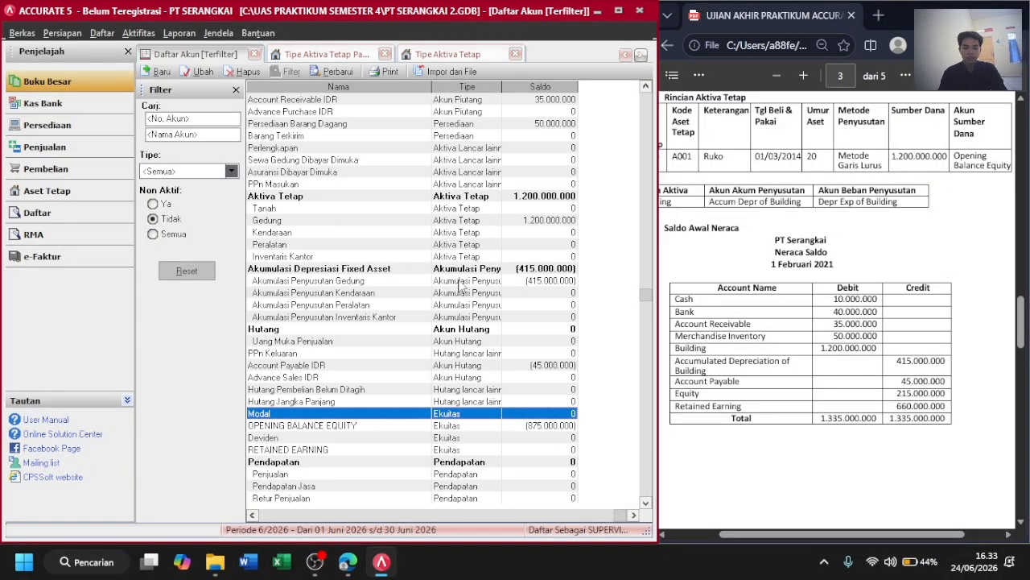
left_click(338, 71)
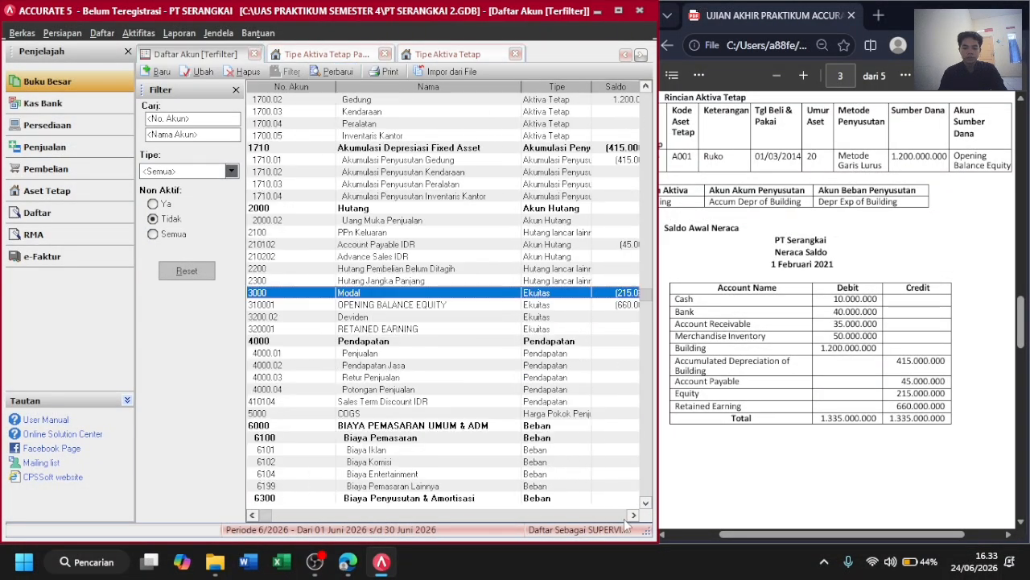
left_click(637, 515)
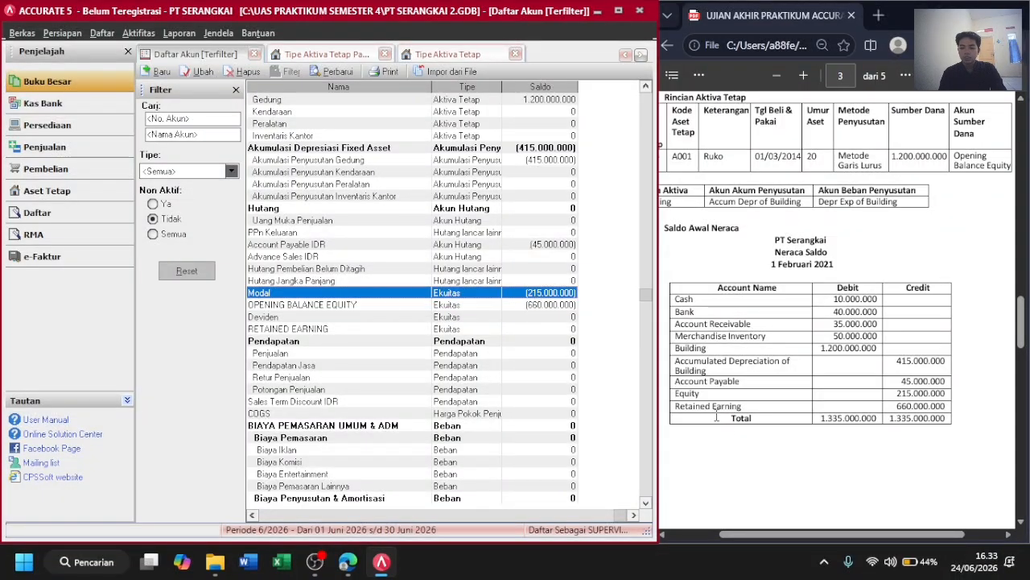
Enter an opening balance of 660.000.000 for the RETAINED EARNING account and save it, accepting the default currency.
double_click(271, 329)
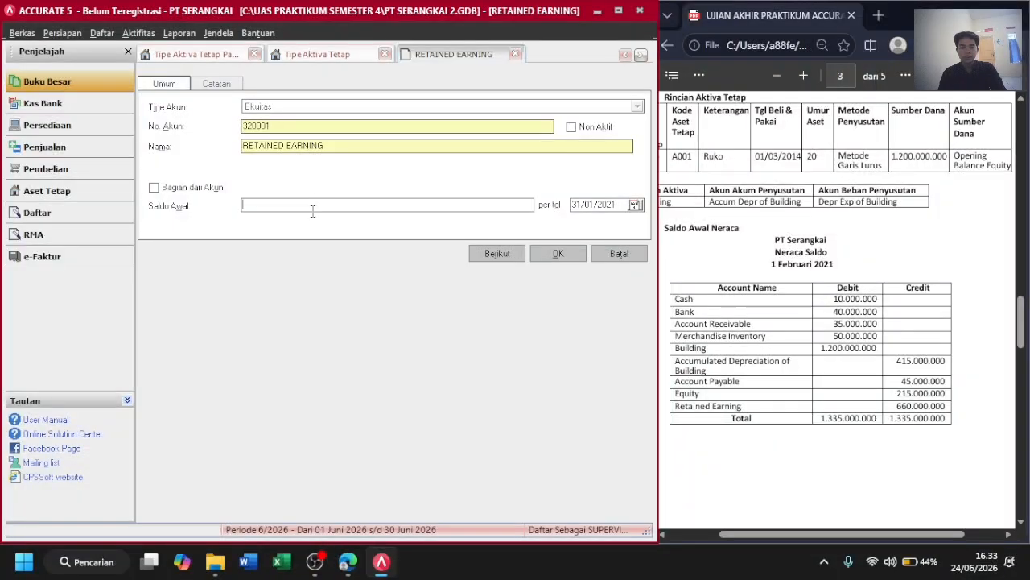
type("660")
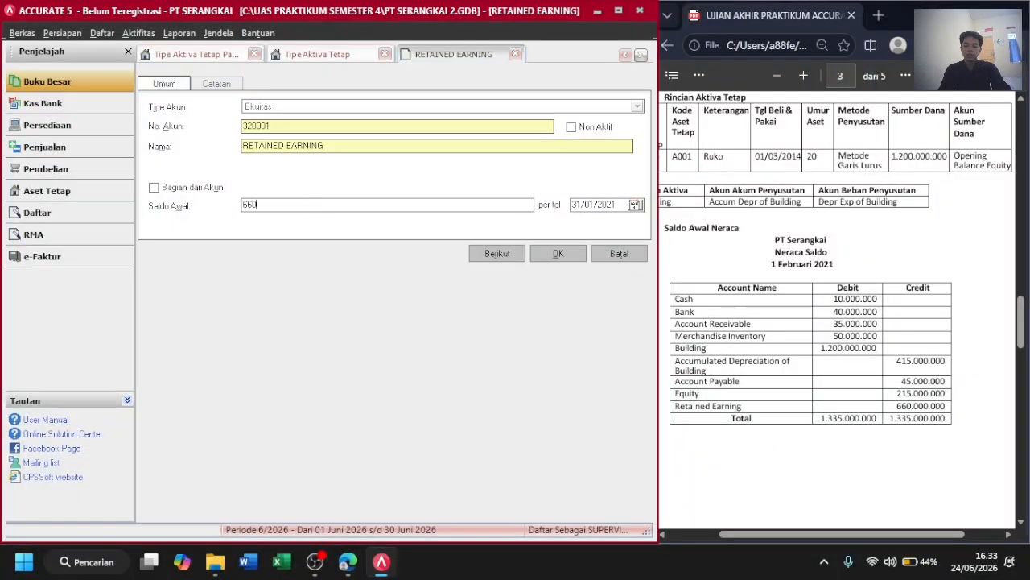
type(".000.000")
key("Tab")
key("Tab")
left_click(554, 254)
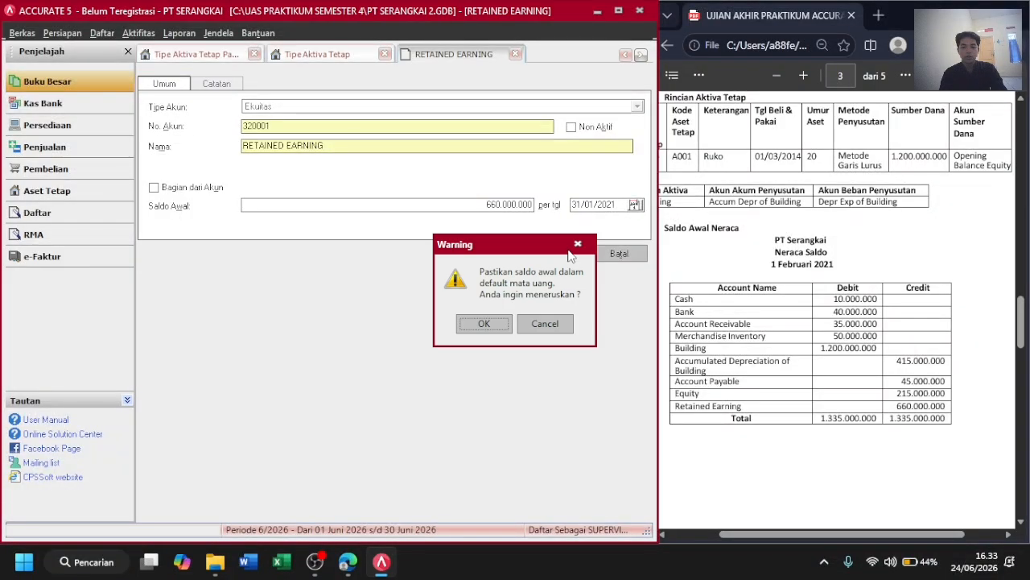
left_click(484, 325)
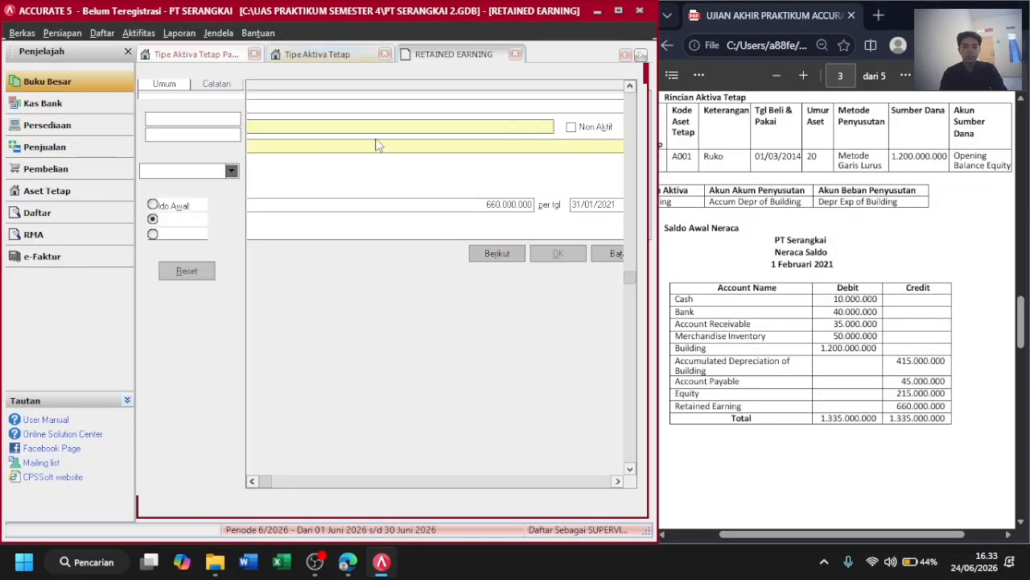
Refresh the account list again and check the balances of RETAINED EARNING and OPENING BALANCE EQUITY.
left_click(343, 75)
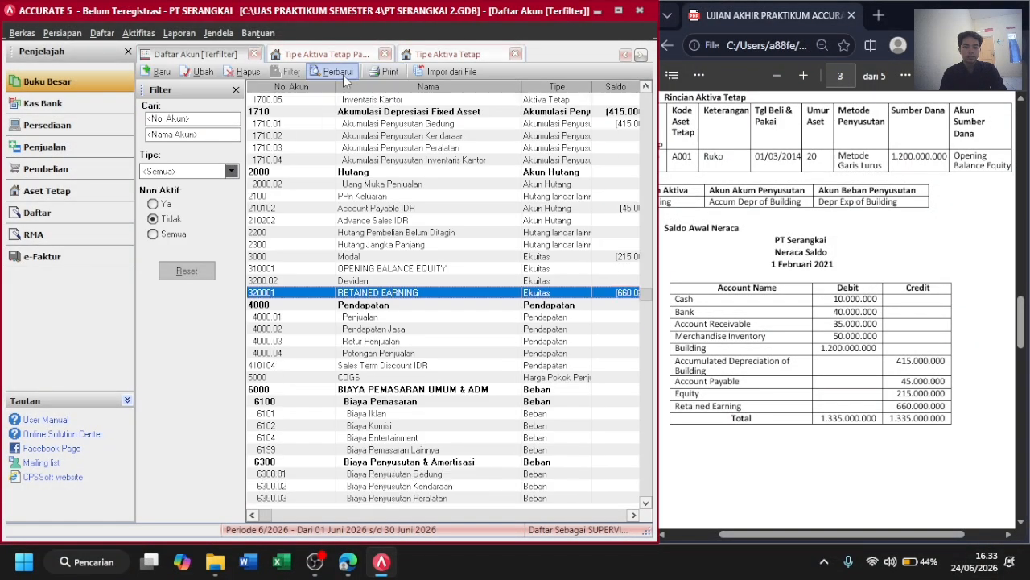
left_click(634, 515)
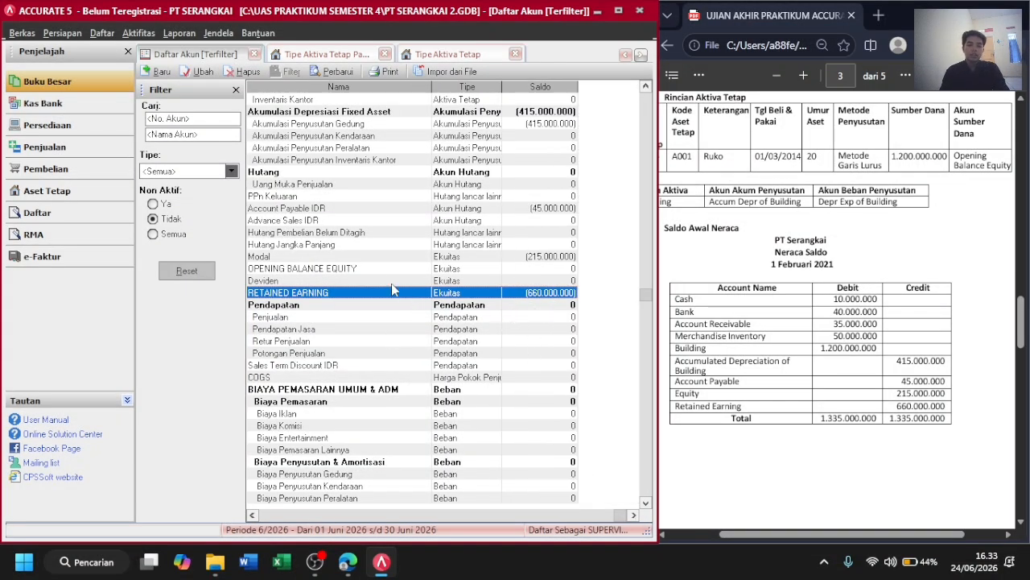
left_click(359, 270)
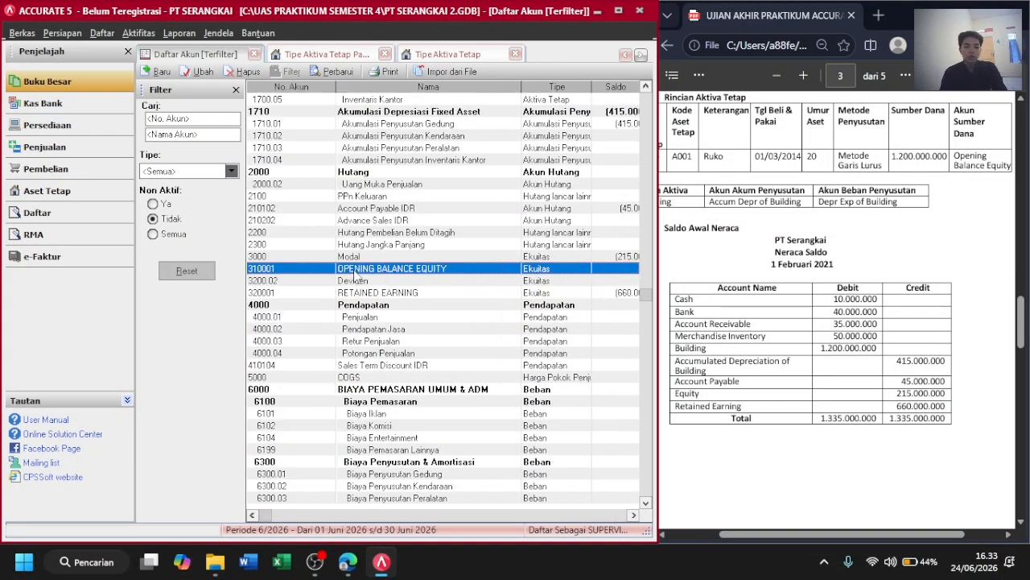
left_click(627, 515)
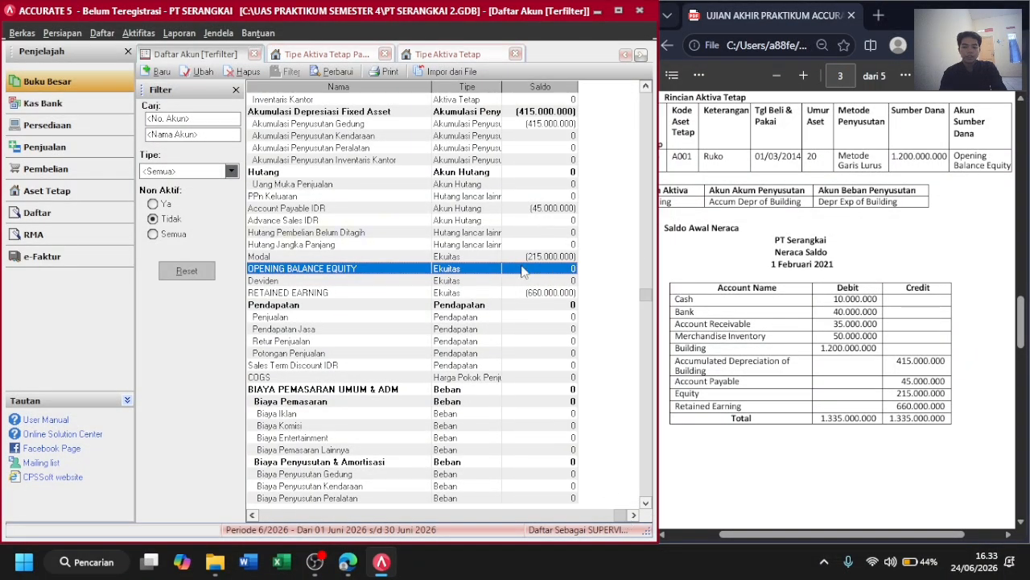
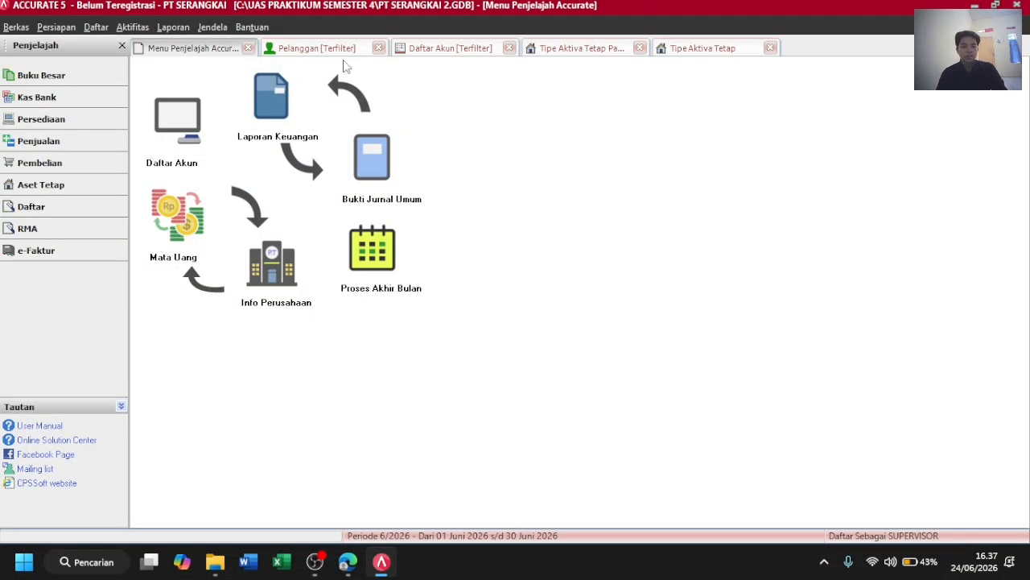
Close the open Pelanggan, Daftar Akun and both fixed asset type lists.
left_click(322, 48)
left_click(378, 49)
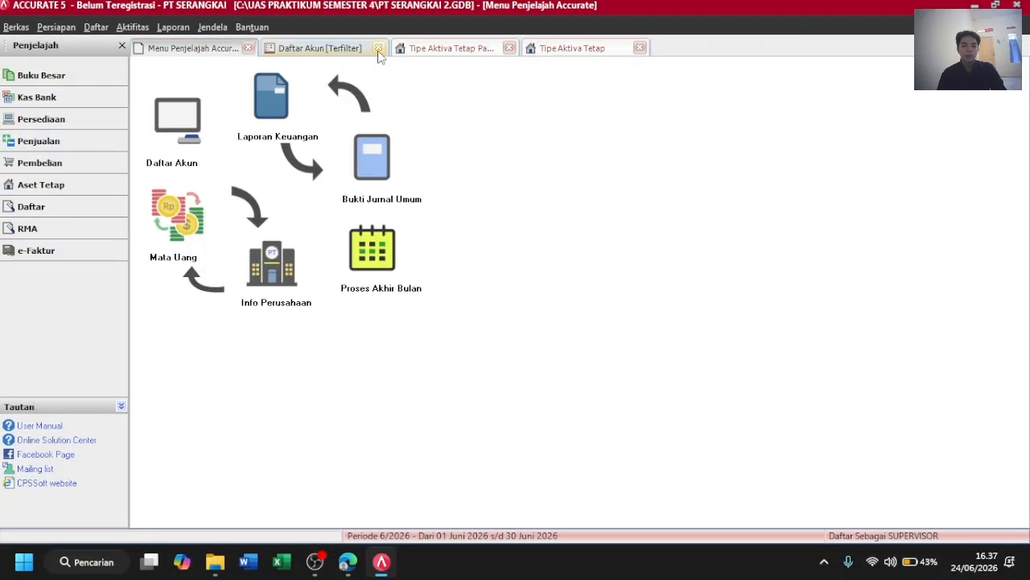
left_click(379, 49)
left_click(379, 48)
left_click(379, 49)
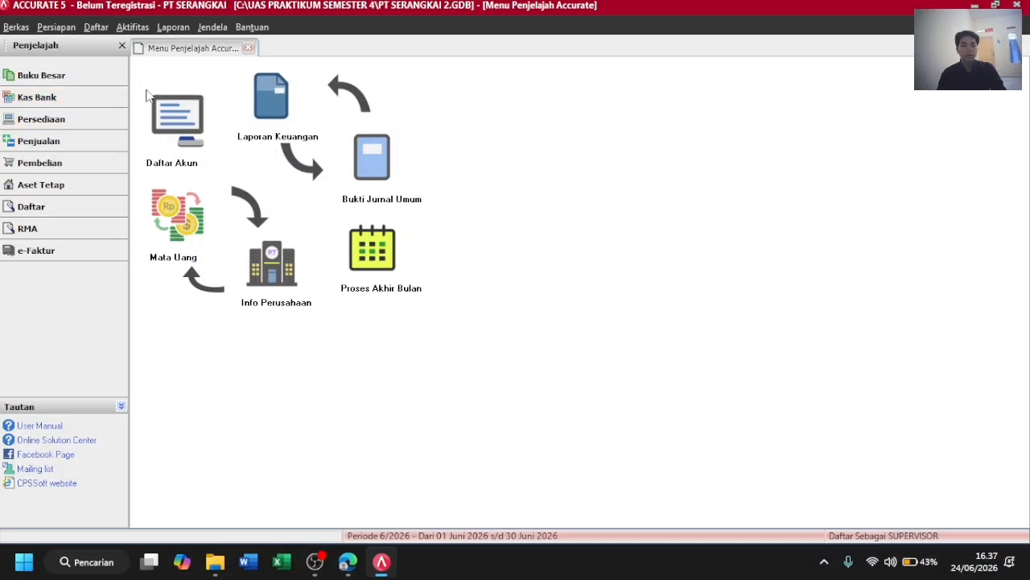
Generate the Keseluruhan Jurnal report from the Buku Besar category with a start date of 1/2/2021.
left_click(54, 81)
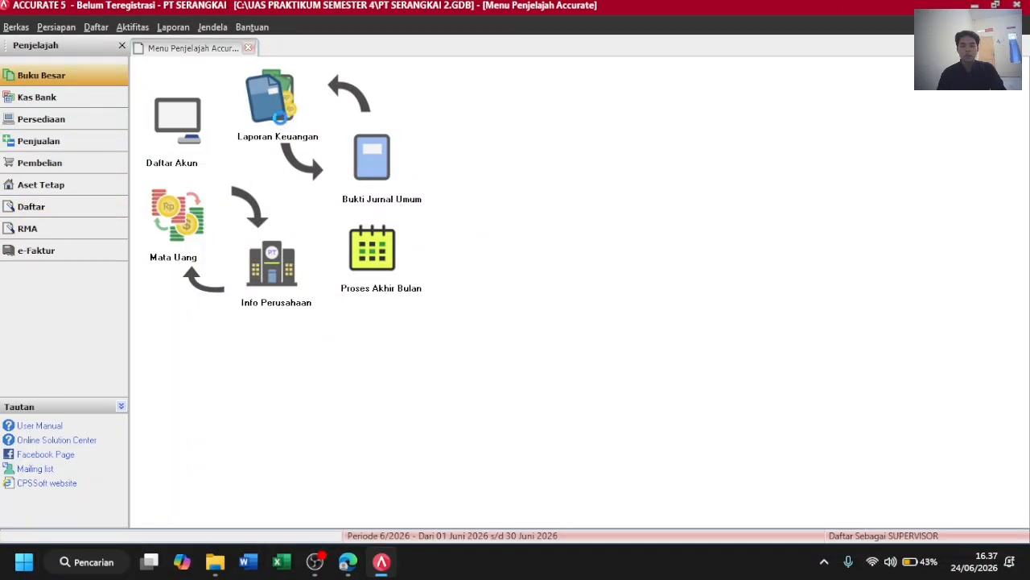
left_click(282, 120)
left_click(176, 121)
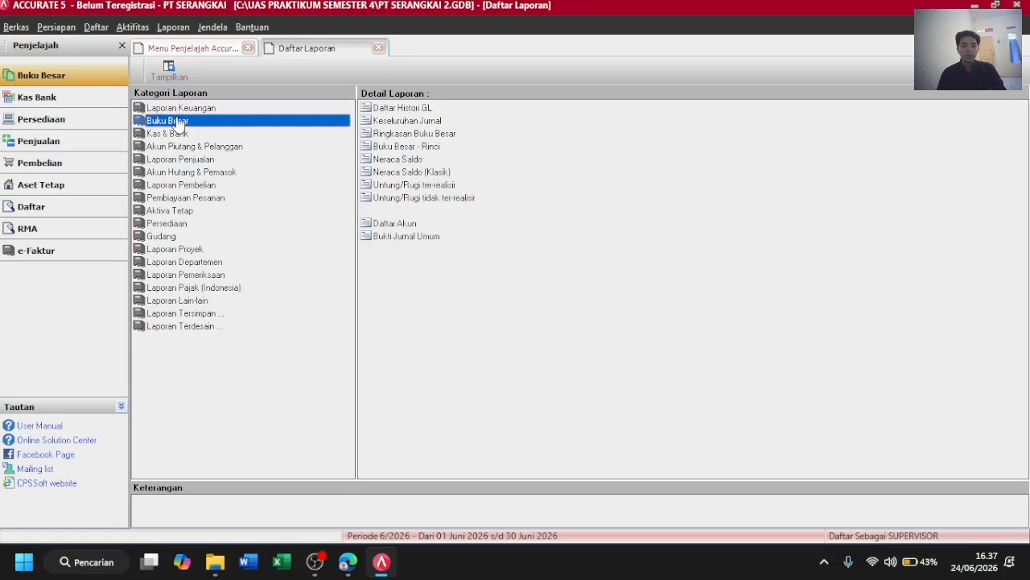
left_click(416, 123)
double_click(413, 121)
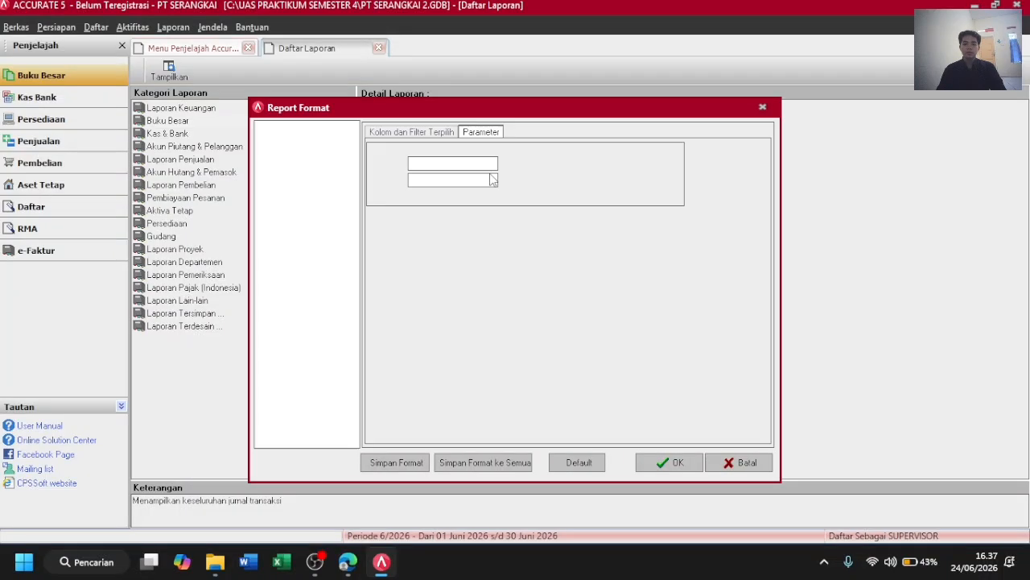
double_click(460, 164)
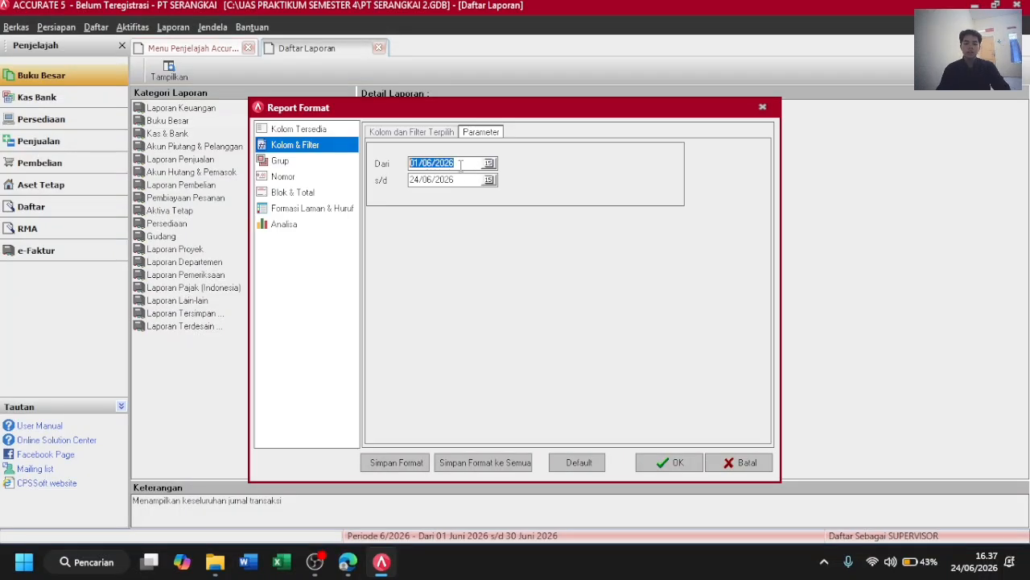
type("1 /2 /202")
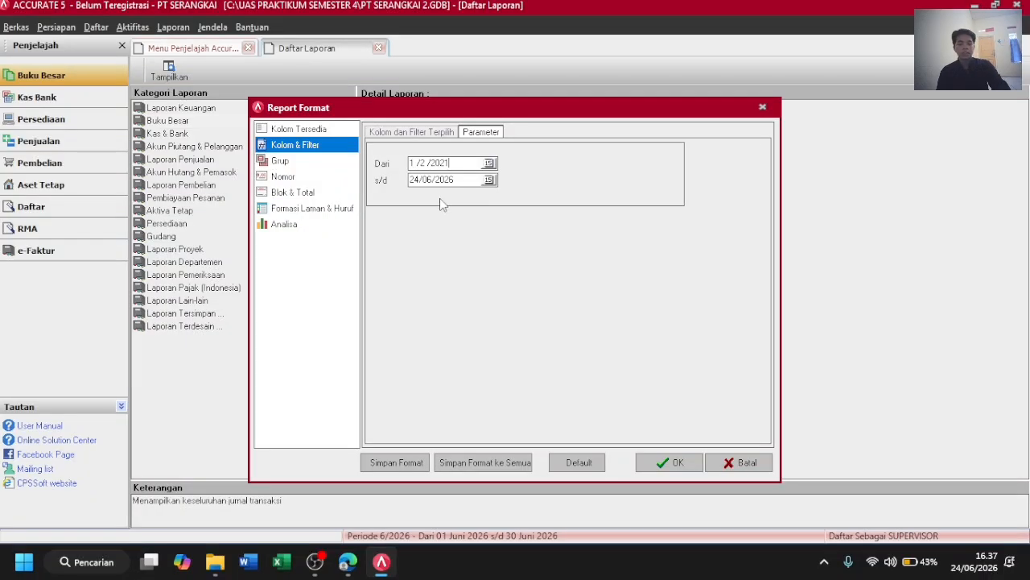
left_click(668, 464)
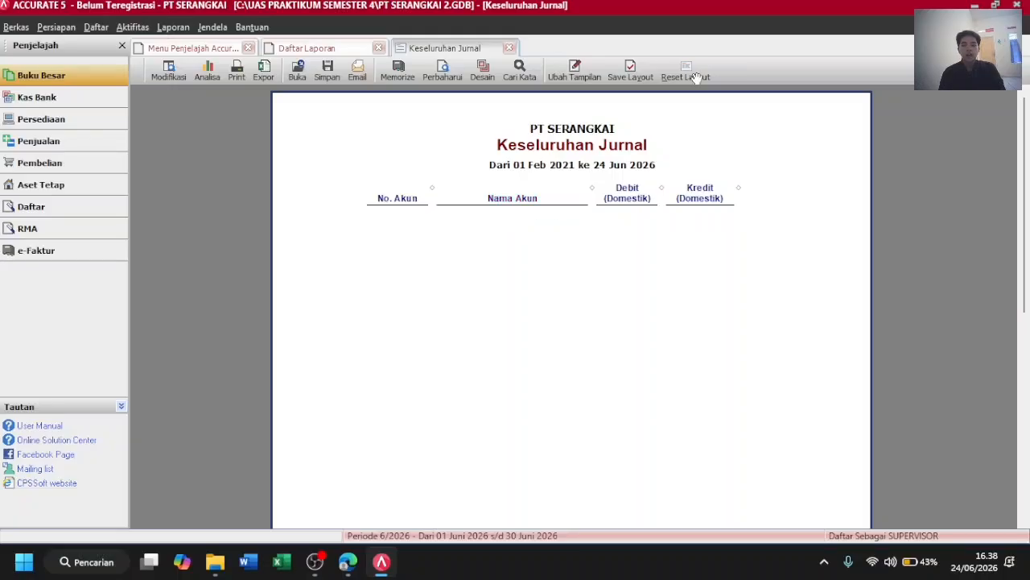
Arrange Accurate beside the exam PDF and bring up the PDF's "Transaksi selama bulan Februari 2021" section.
left_click(996, 4)
left_click_drag(366, 74, 338, 54)
left_click(612, 238)
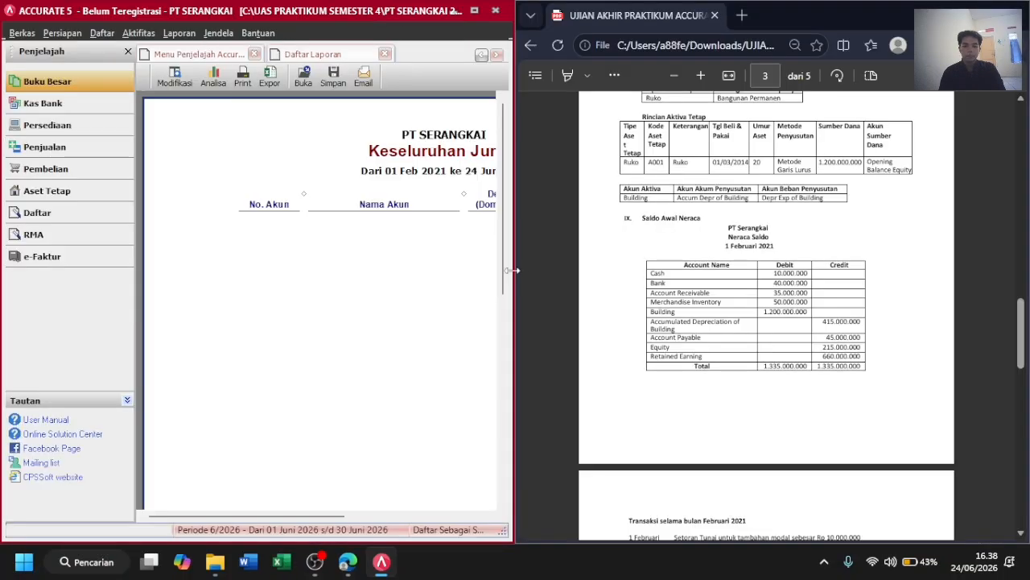
left_click_drag(512, 270, 897, 297)
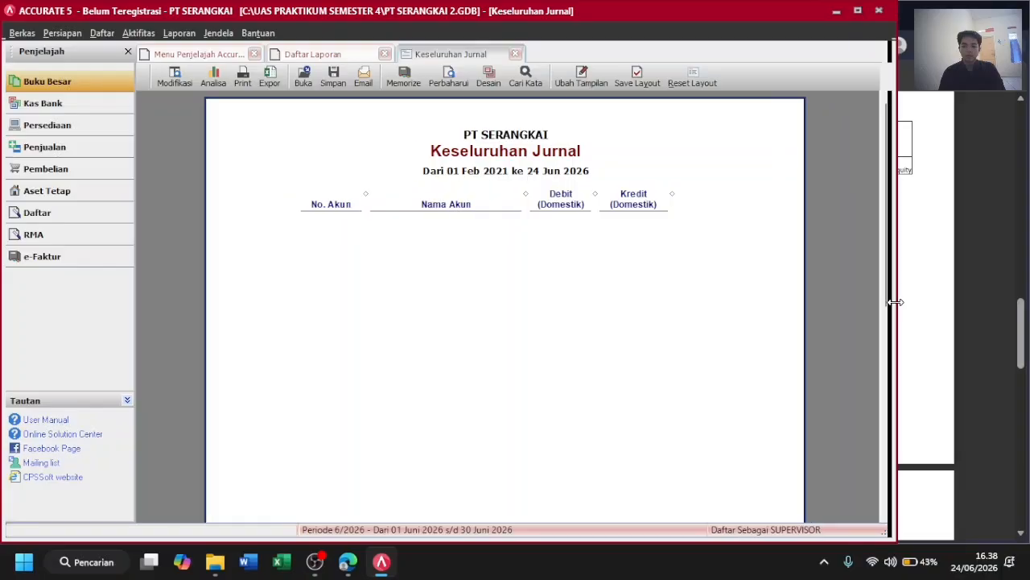
left_click(945, 290)
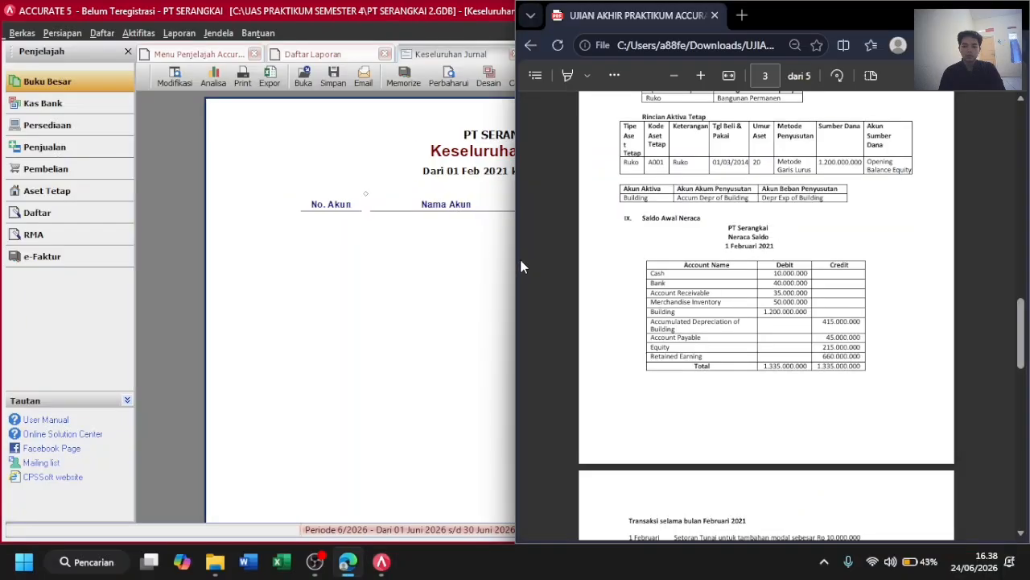
left_click_drag(520, 267, 652, 277)
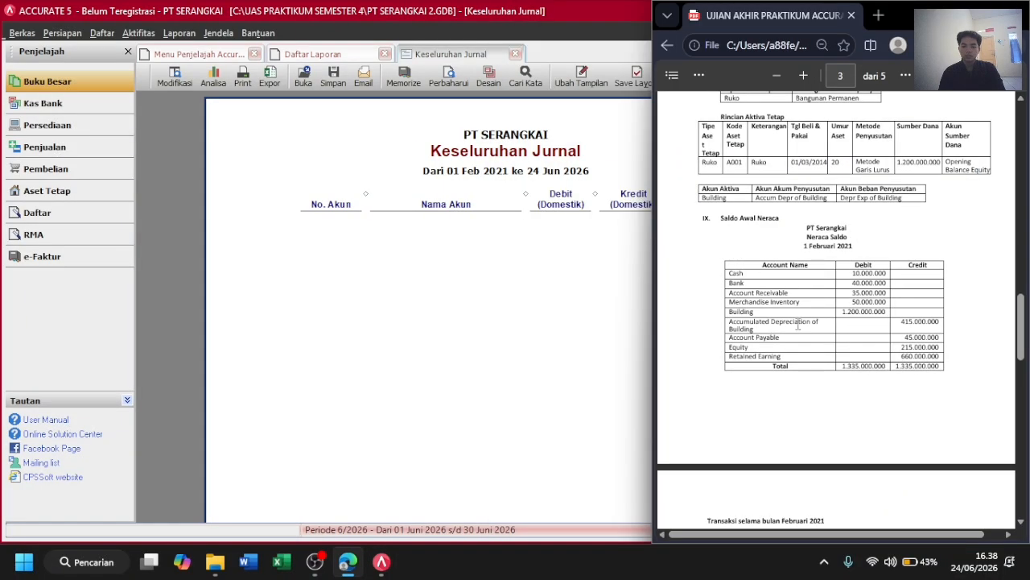
scroll(798, 325, "down", 4)
scroll(798, 325, "down", 1)
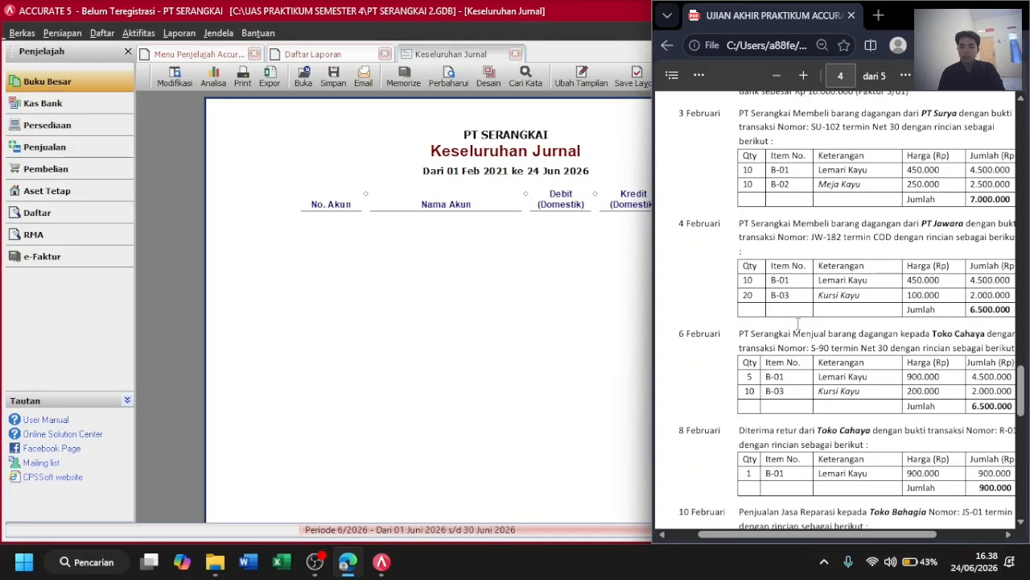
scroll(810, 267, "up", 1, "ctrl")
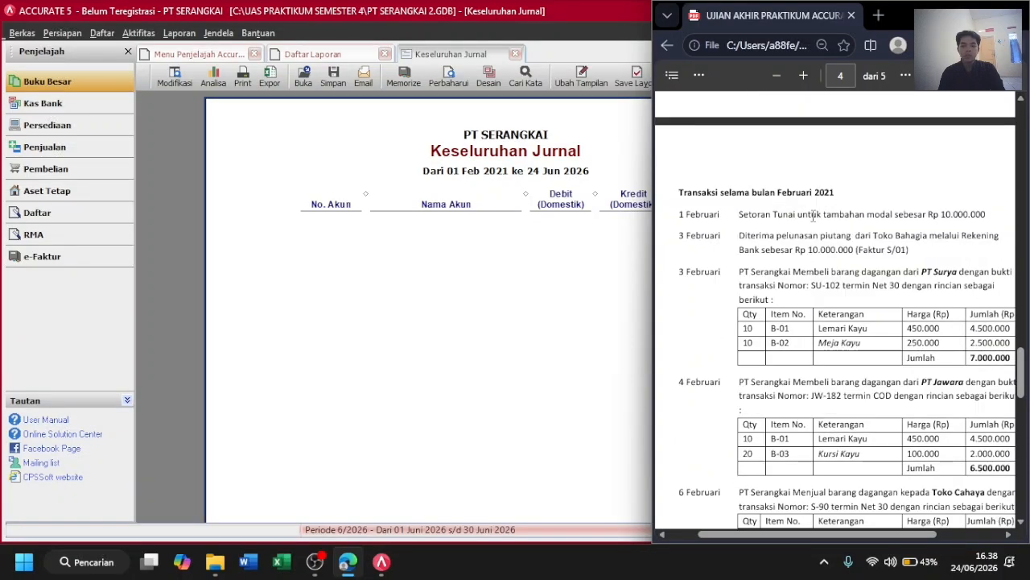
scroll(803, 223, "up", 1)
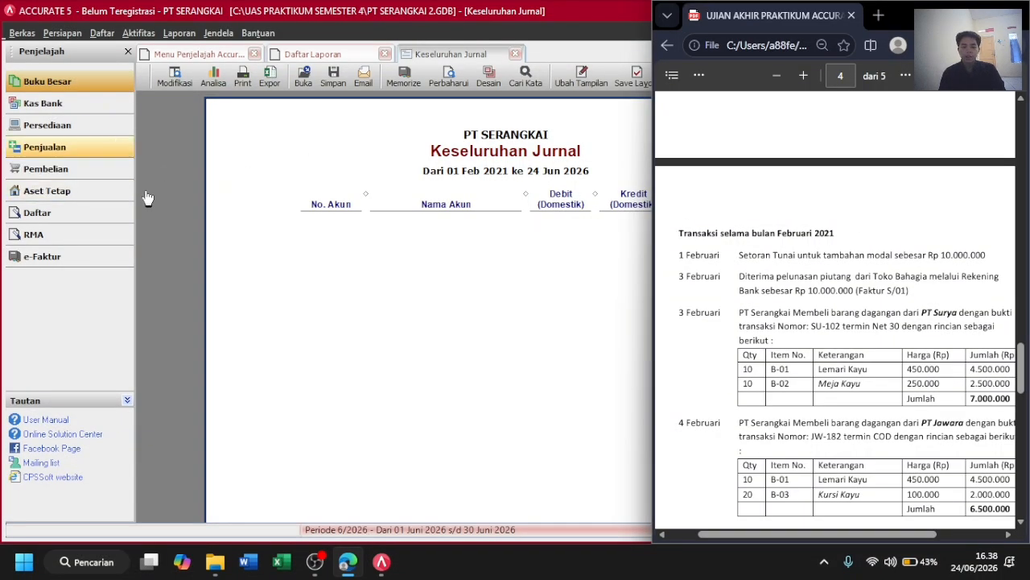
Start a new Penerimaan deposit to Bank dated 01/02/2021 with the memo "Setoran tunai untuk modal".
left_click(53, 111)
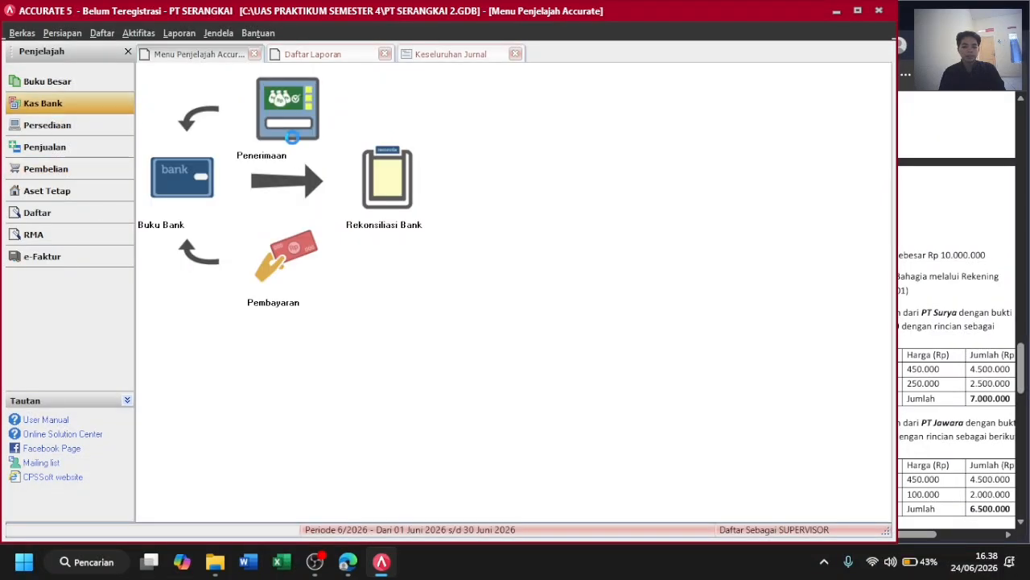
left_click(292, 139)
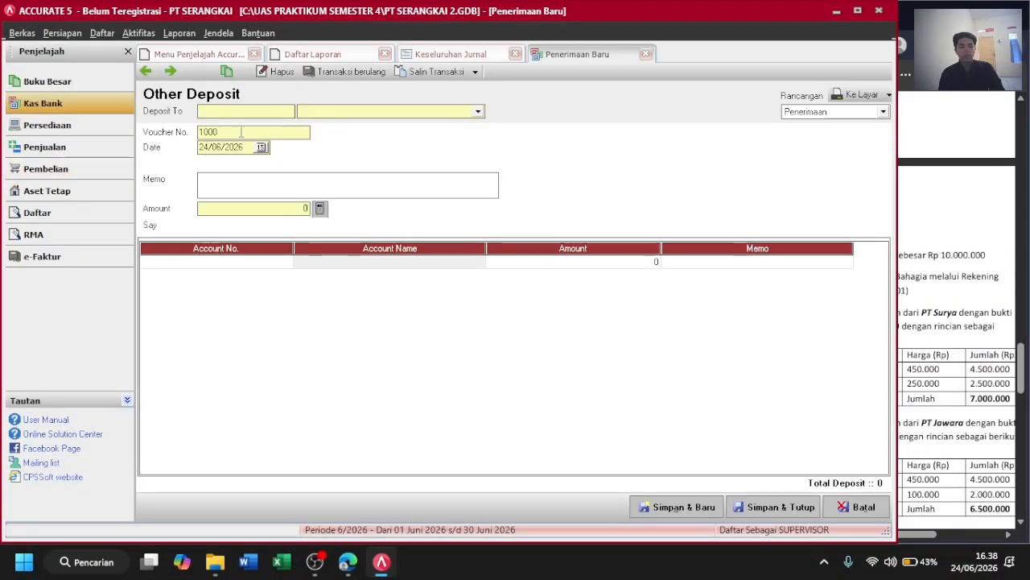
left_click(336, 113)
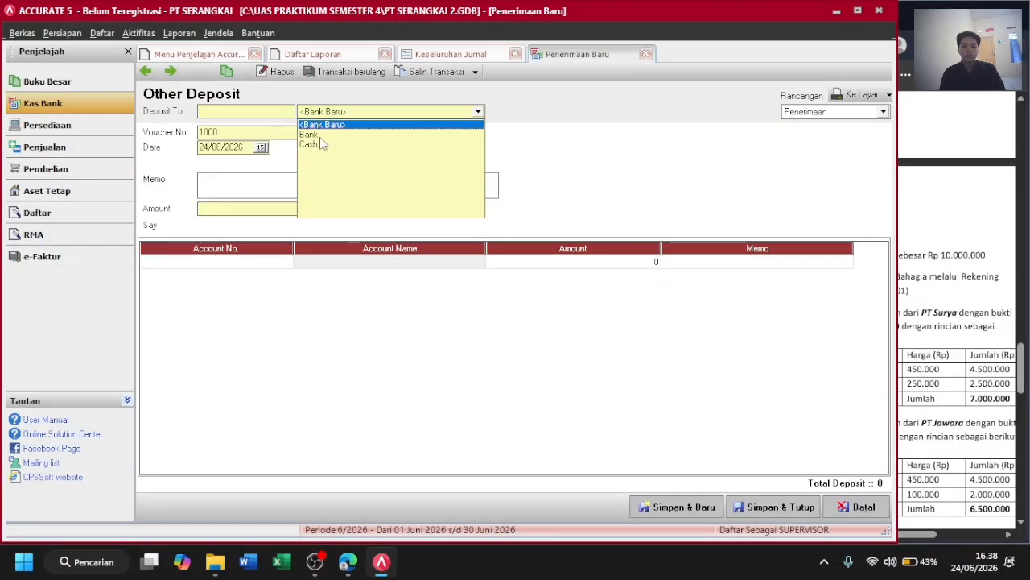
left_click(321, 135)
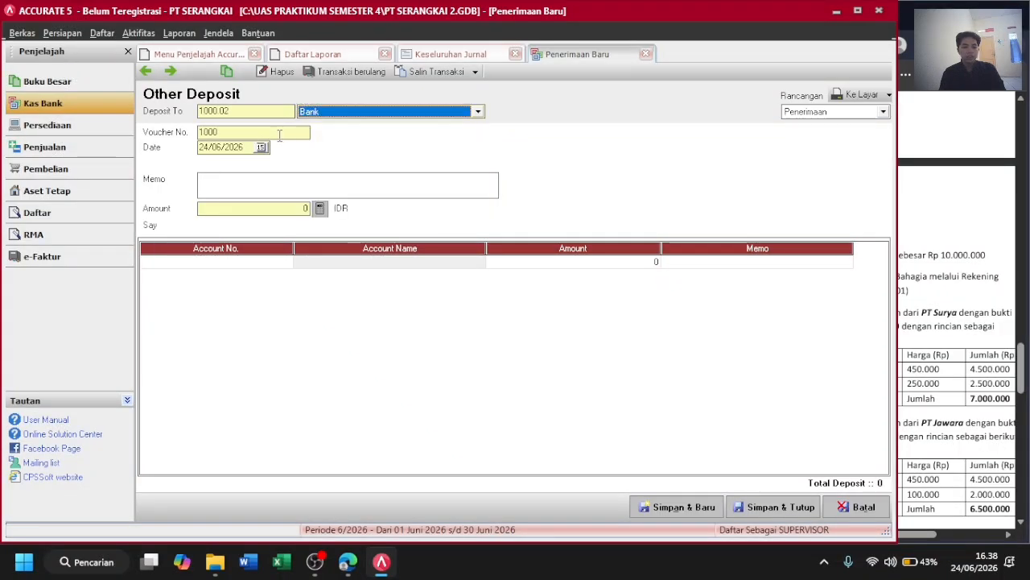
left_click(900, 256)
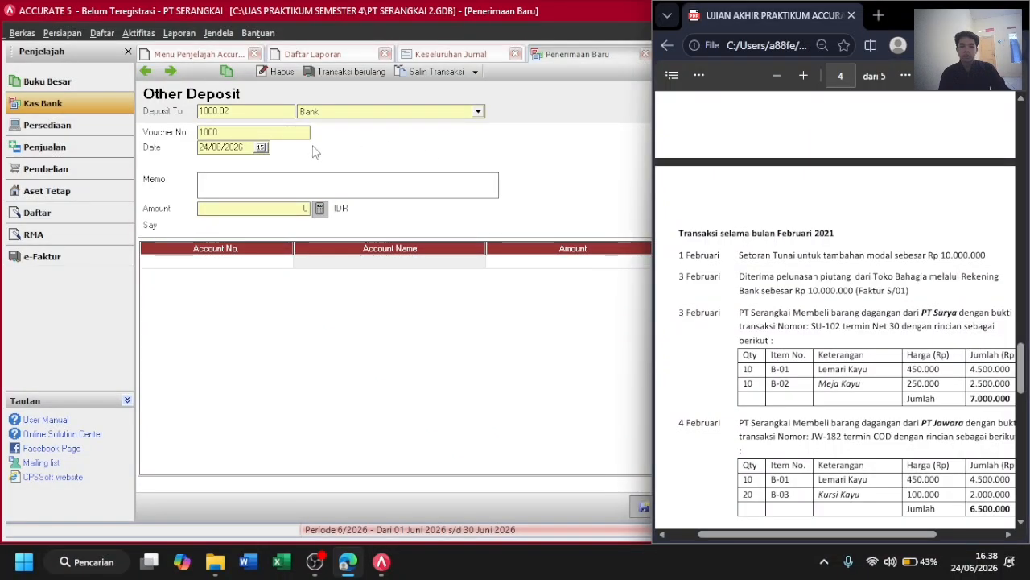
left_click(246, 153)
type("1 /2 /202")
key("Tab")
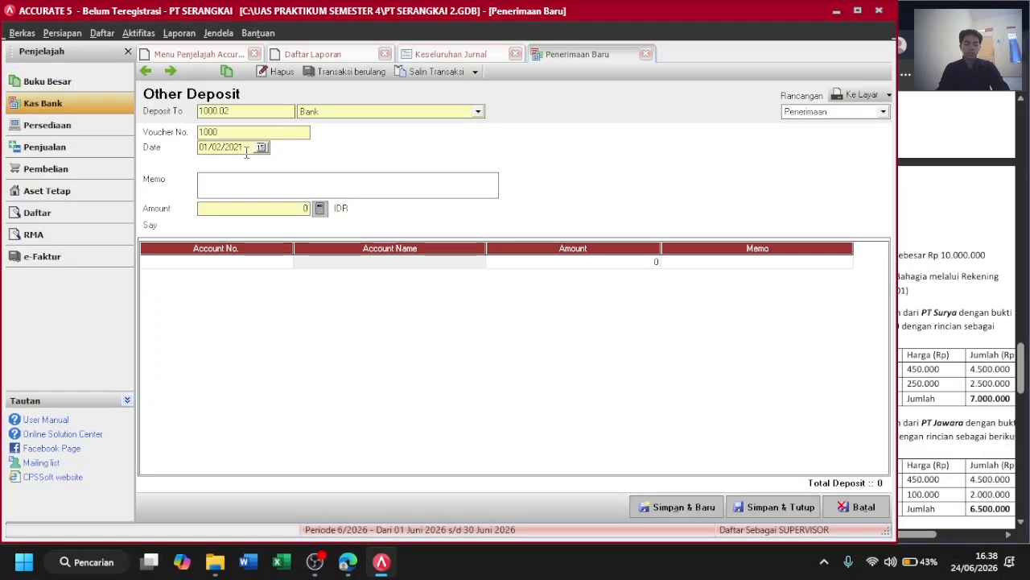
type("Seotam")
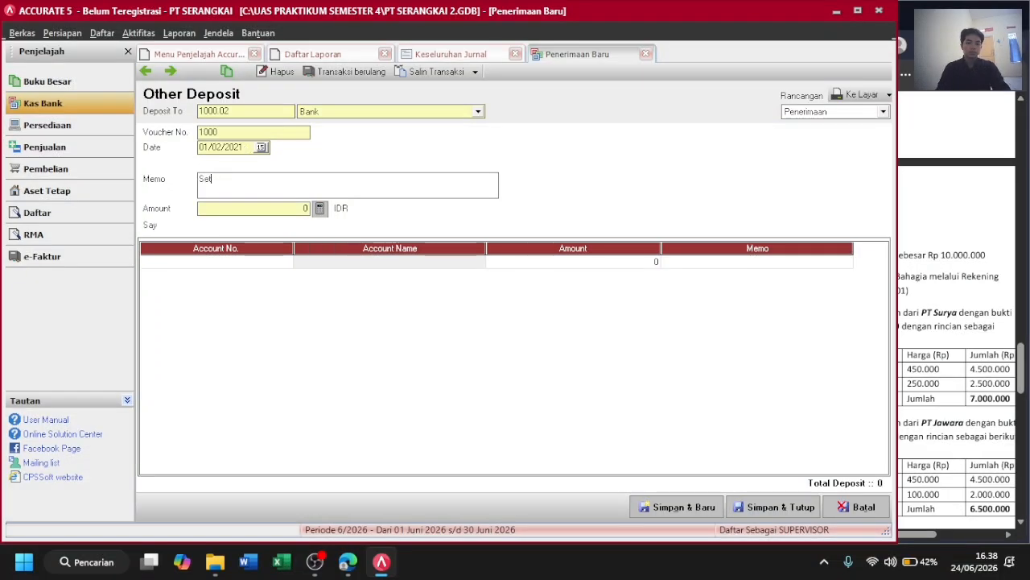
type(" untuk modal")
left_click(225, 266)
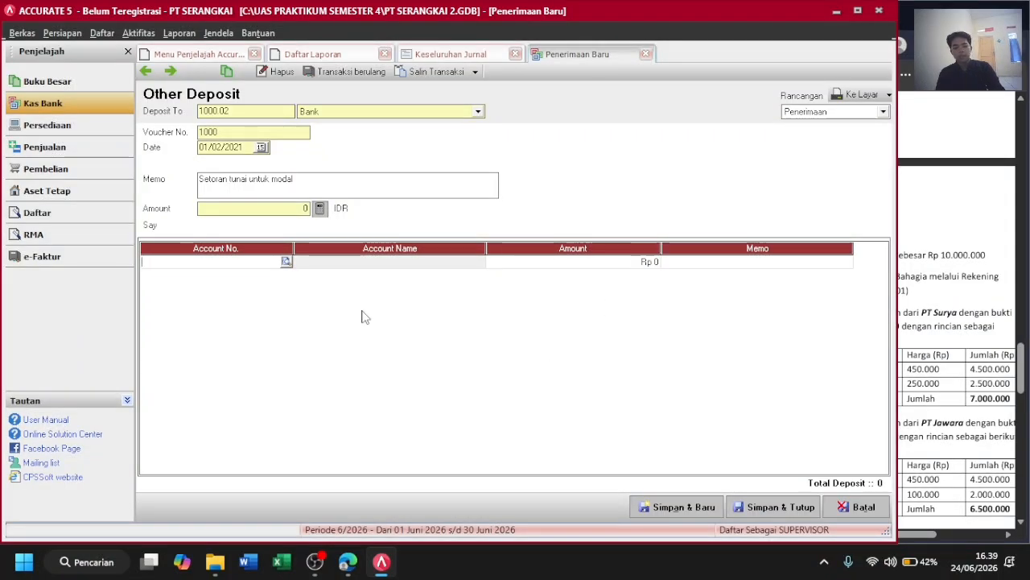
left_click(285, 262)
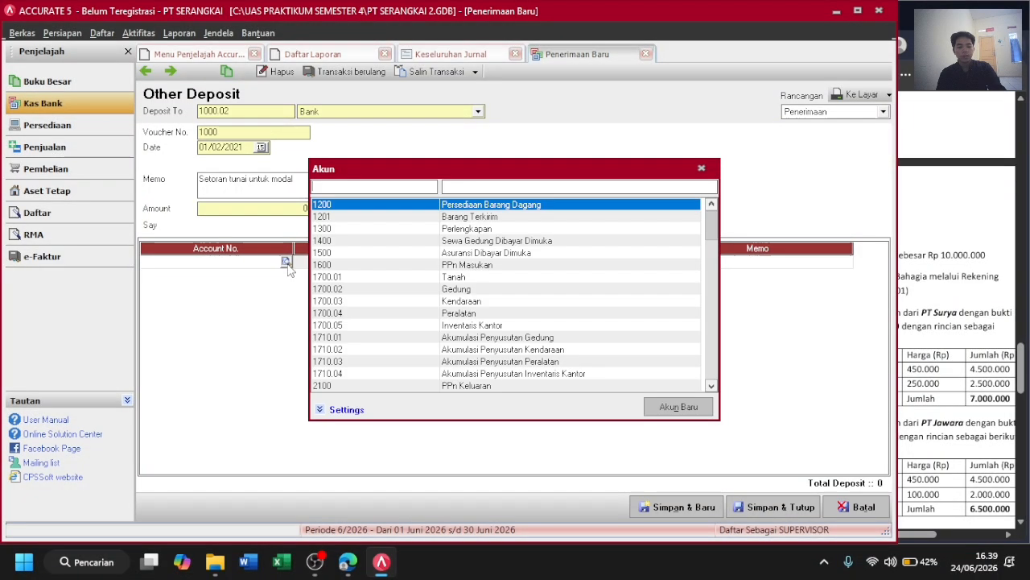
left_click(712, 388)
left_click(712, 387)
key("Escape")
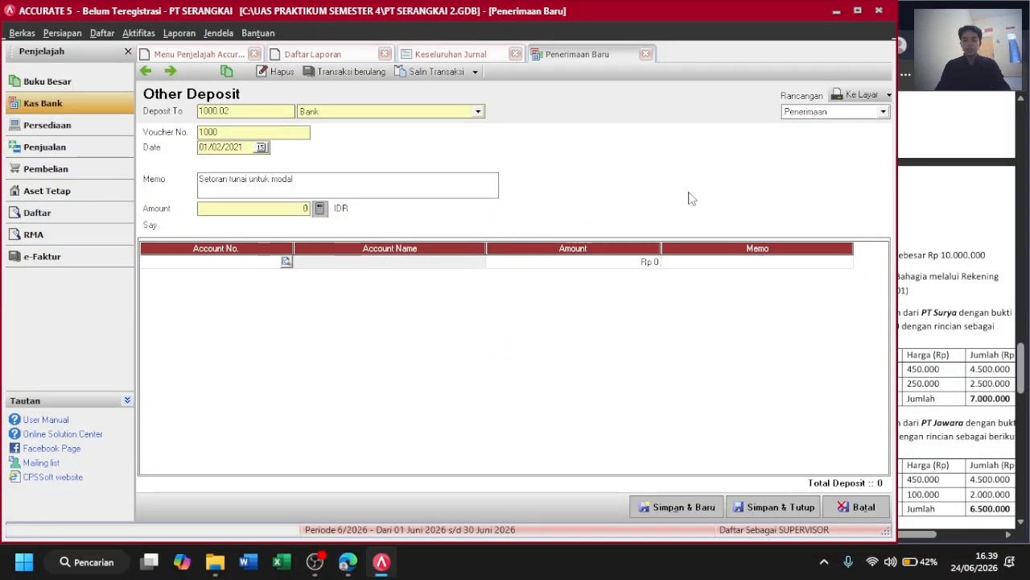
Look up account 3000 Modal and add it as the deposit's detail line.
left_click(921, 239)
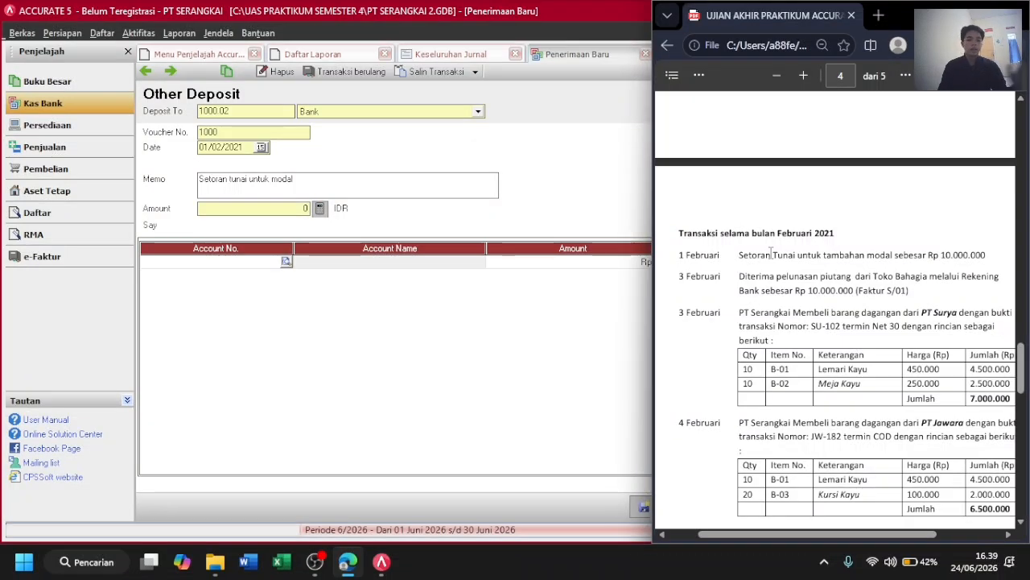
left_click(243, 262)
type("modal")
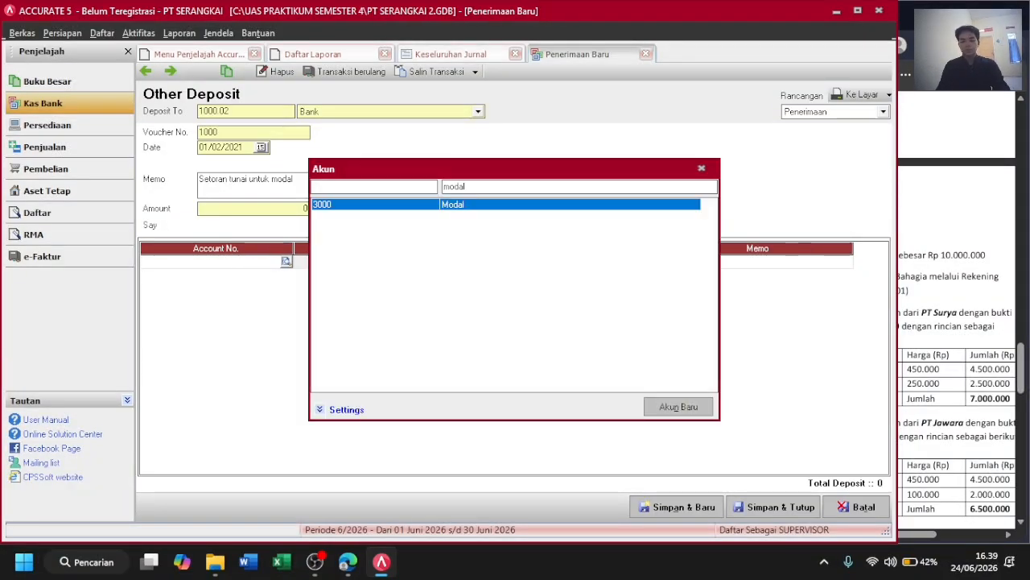
key("Return")
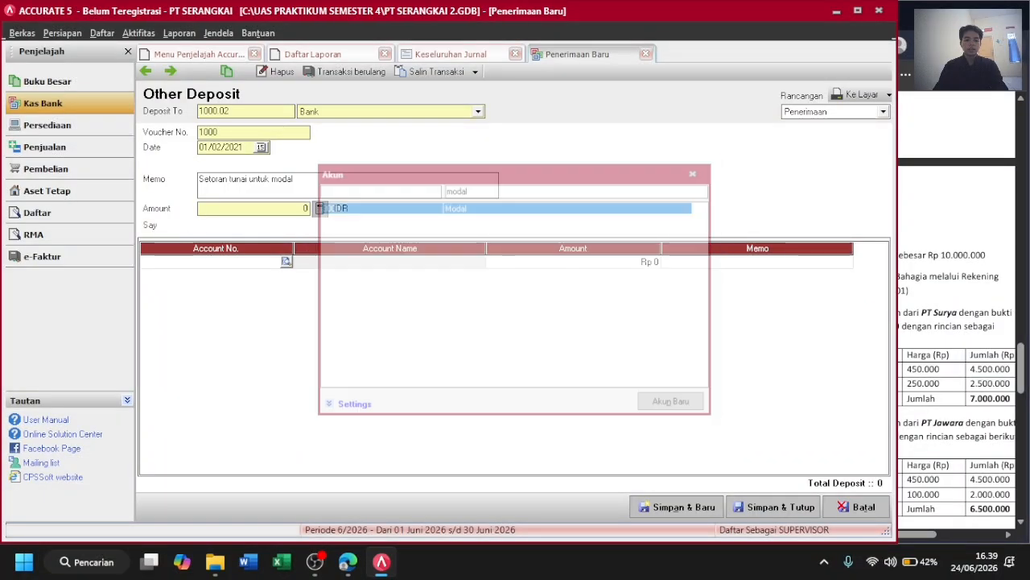
key("Tab")
key("Tab")
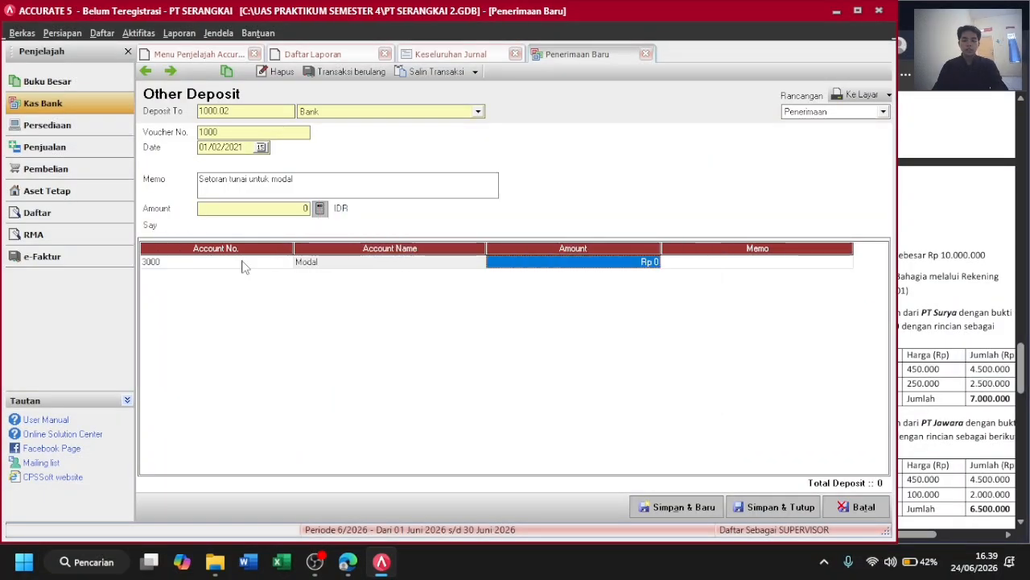
Enter 10.000.000 for the Modal line, fill the deposit amount from the line total, and save and close the deposit.
key("alt+Tab")
key("alt+Tab")
type("10.000.000")
key("Tab")
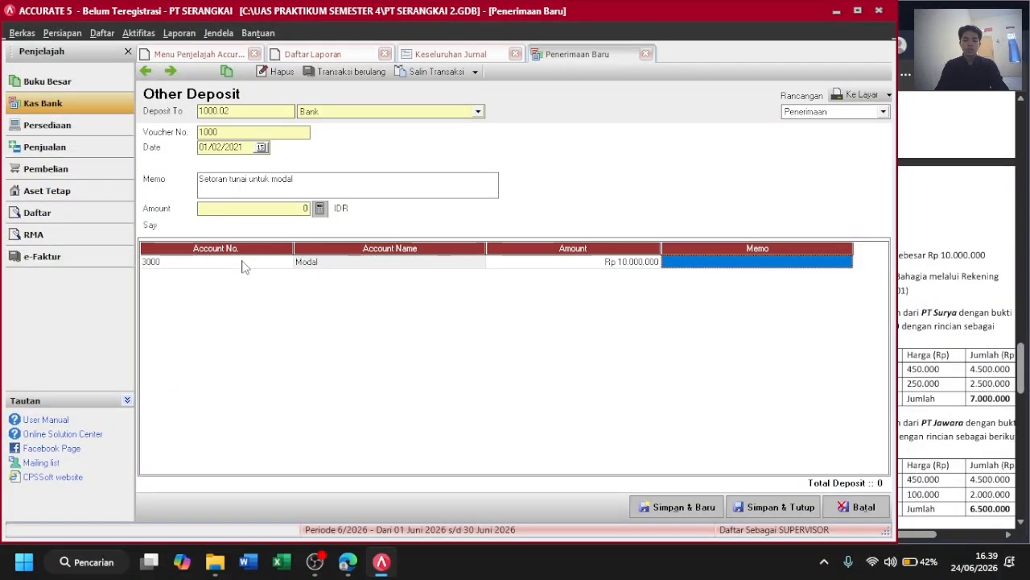
key("Tab")
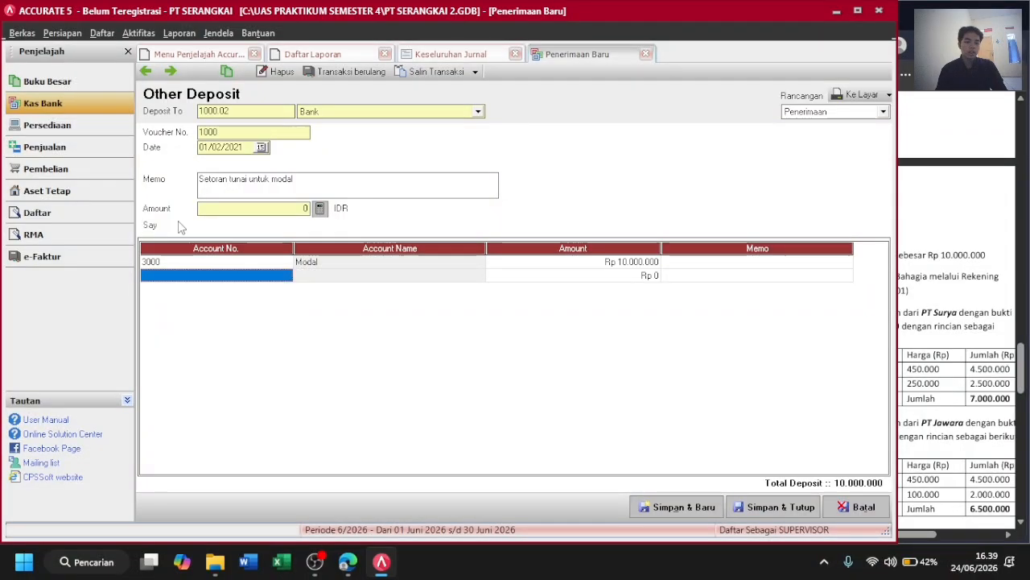
left_click(319, 208)
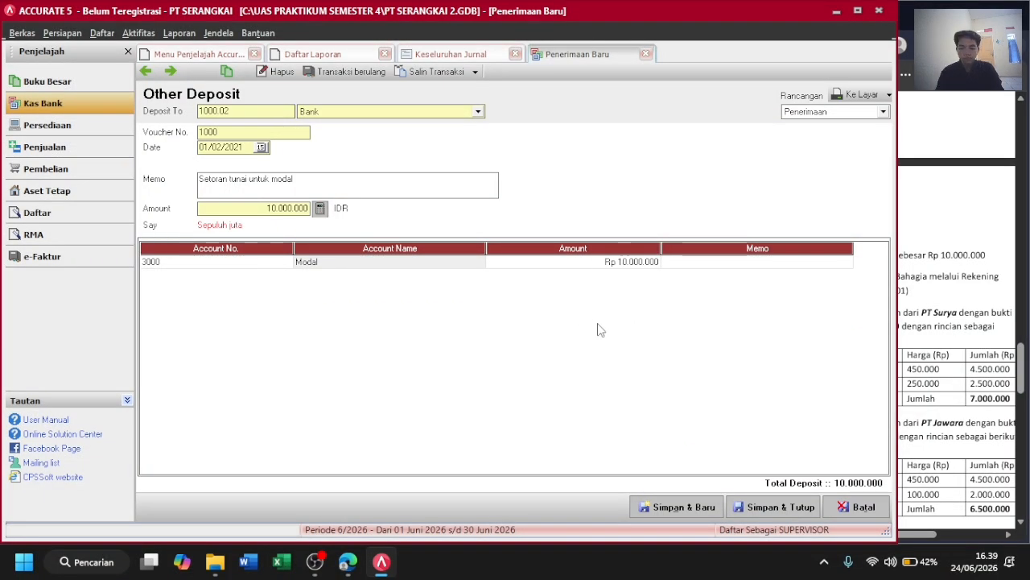
left_click(776, 508)
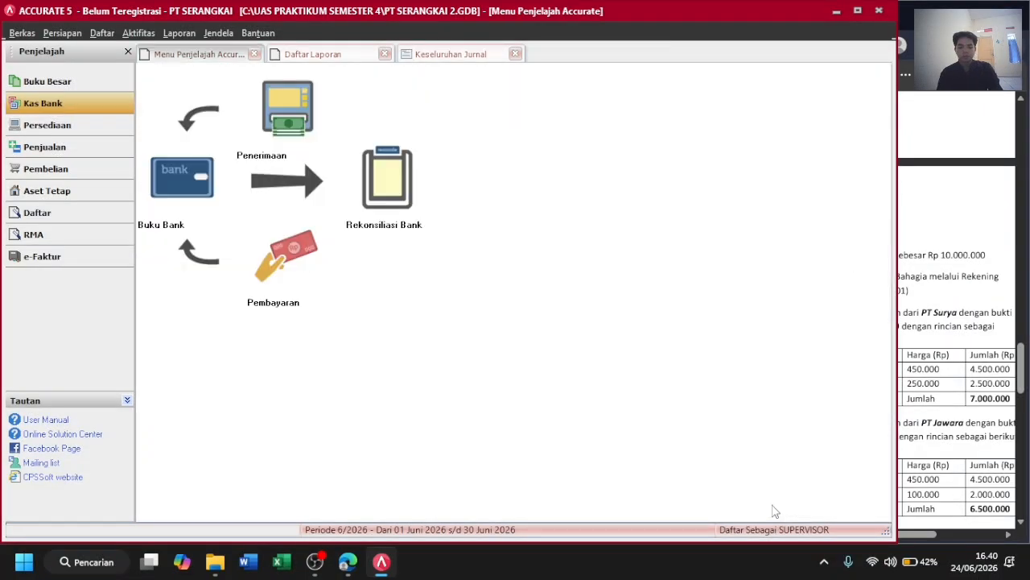
Refresh the Keseluruhan Jurnal report to check the capital deposit's journal entry.
left_click(442, 54)
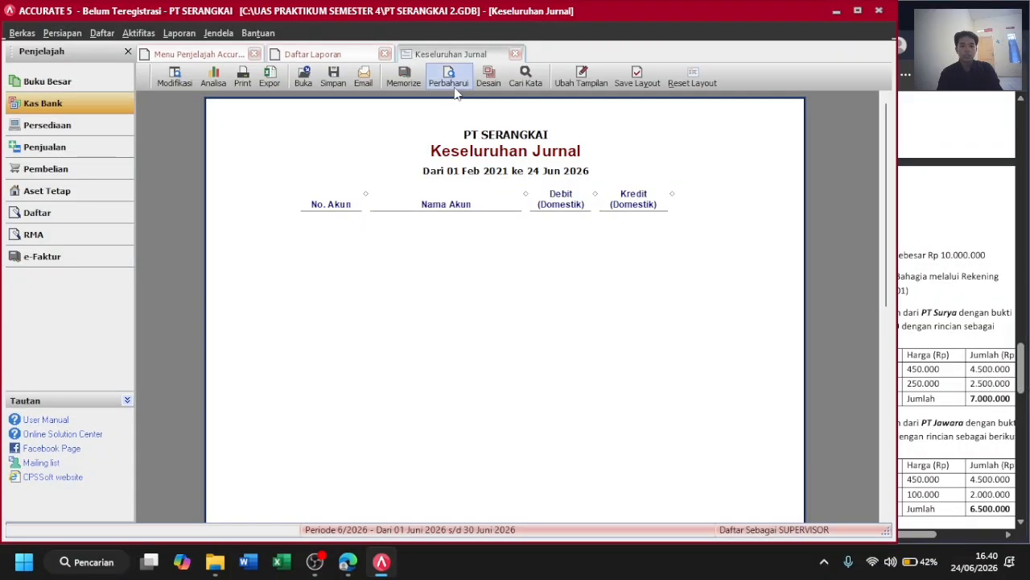
left_click(454, 89)
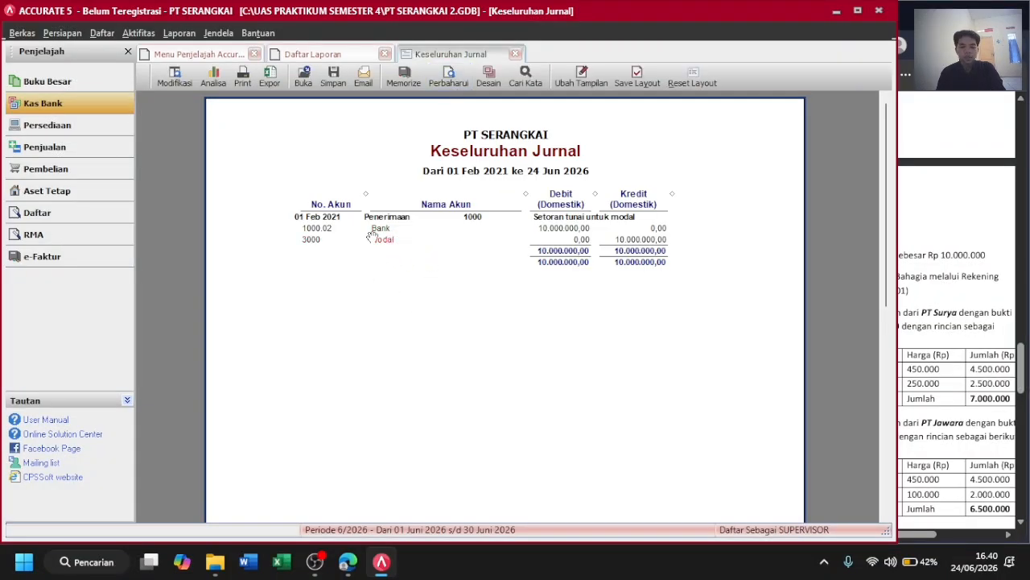
Read the 3 February Toko Bahagia receivable payment in the exam PDF and bring up the Penjualan module in Accurate.
left_click(947, 303)
scroll(948, 302, "down", 1)
scroll(948, 303, "up", 1)
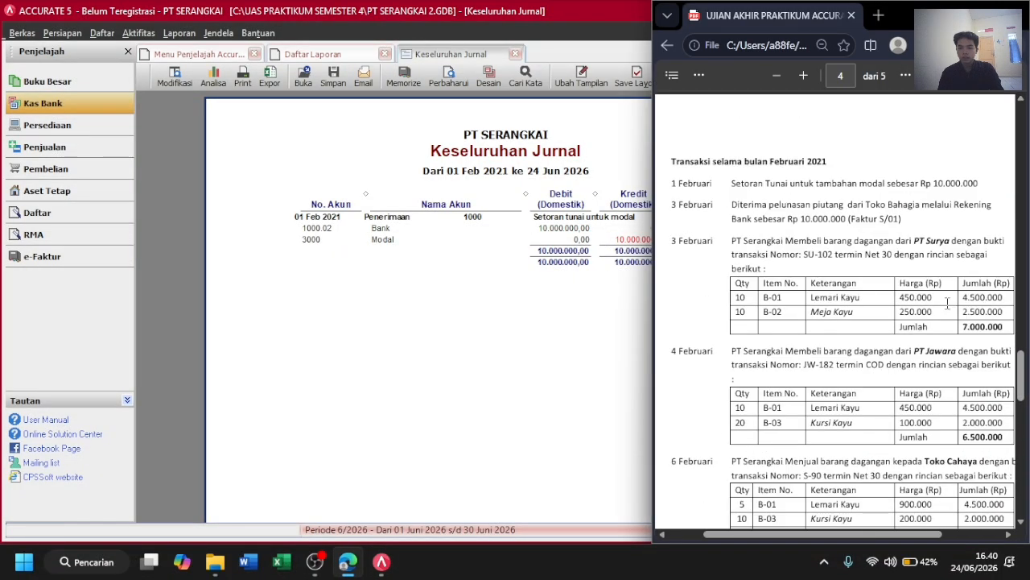
scroll(865, 284, "down", 1)
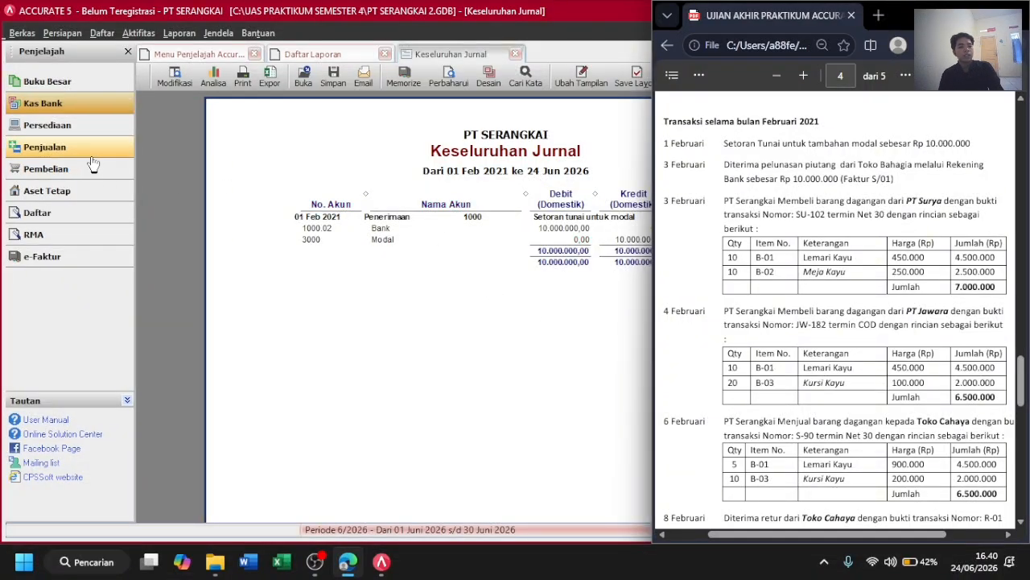
key("super+Up")
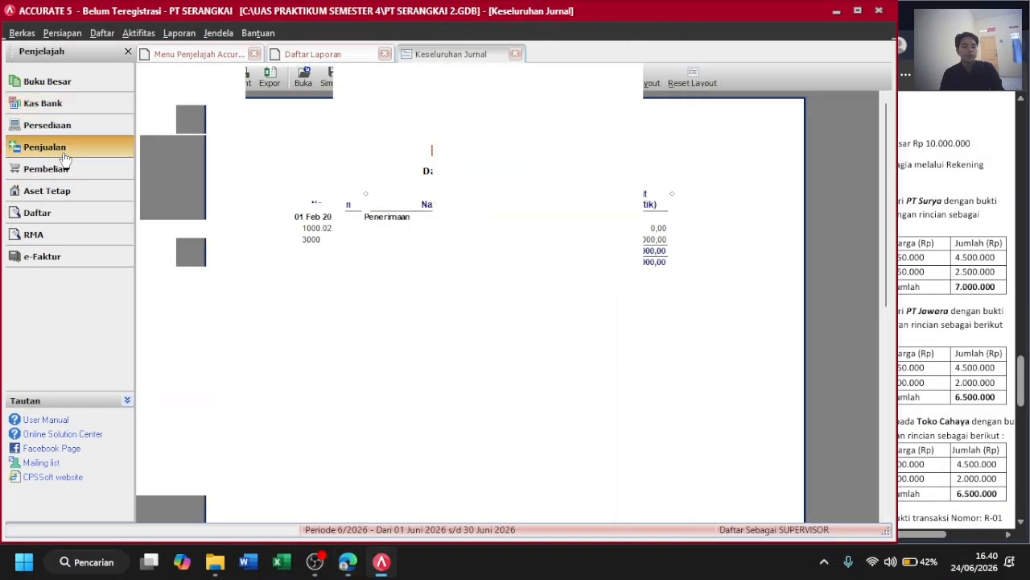
left_click(63, 151)
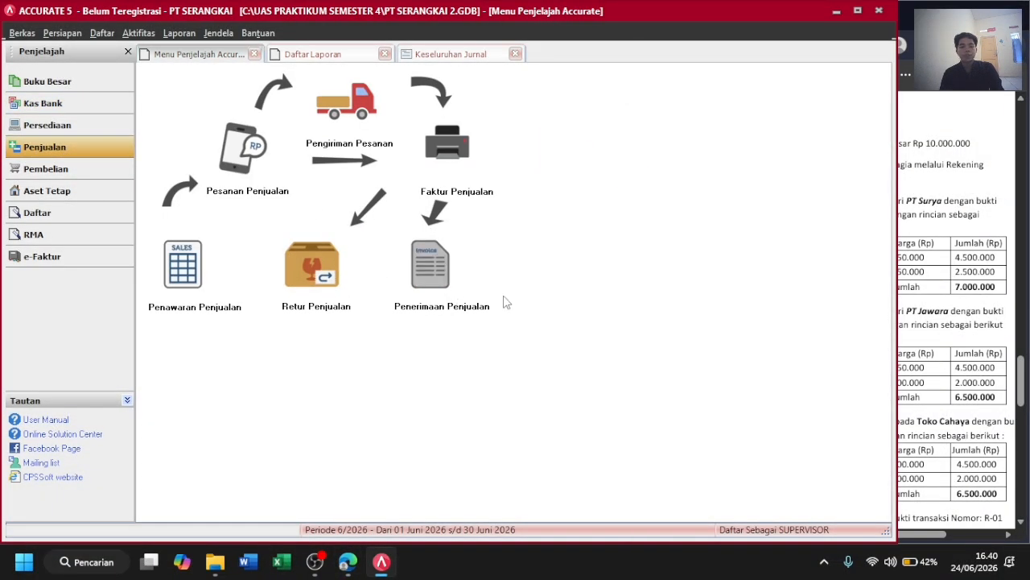
Create a new sales receipt (Penerimaan Penjualan) received from customer Toko Bahagia.
left_click(458, 278)
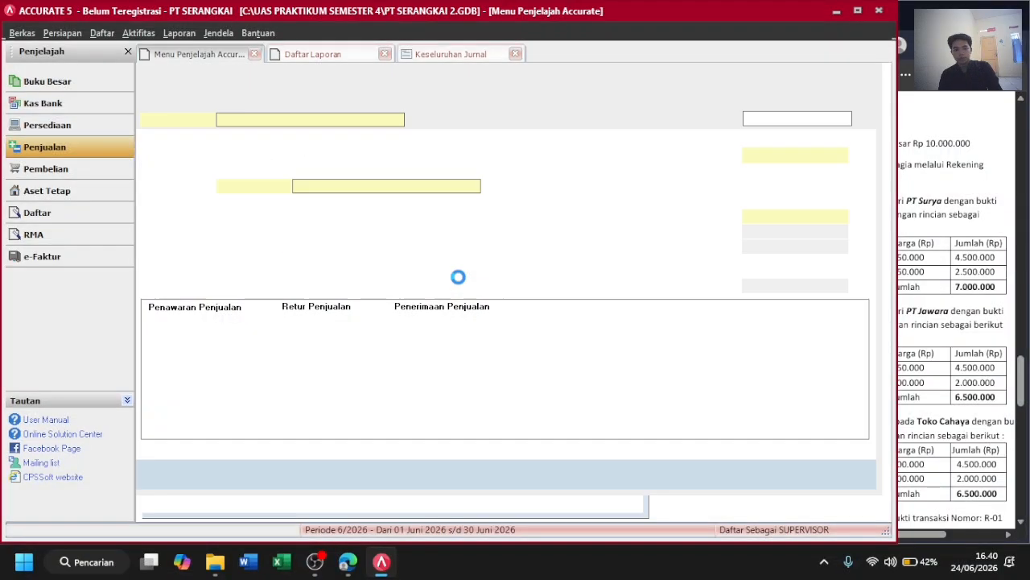
left_click(397, 119)
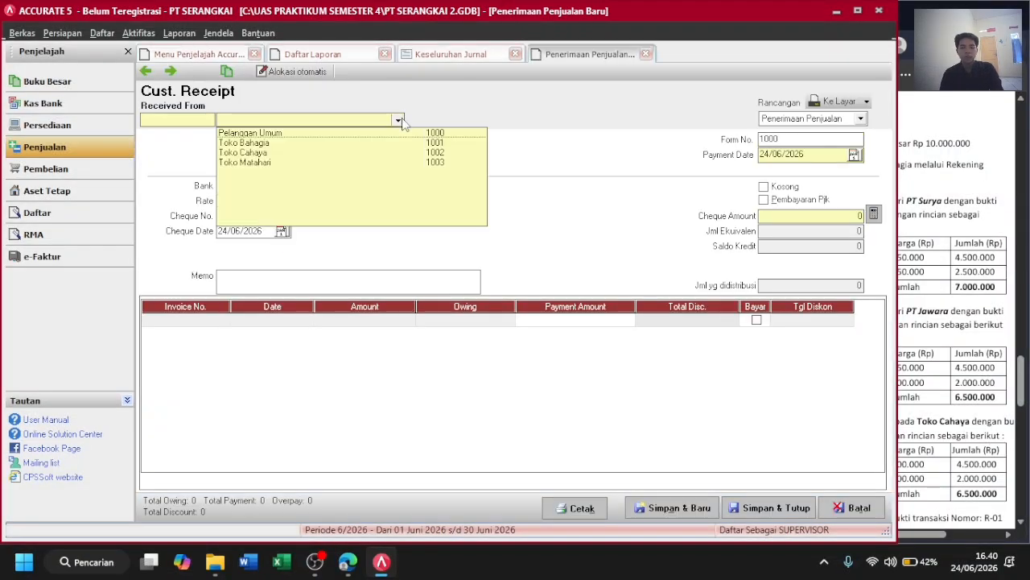
left_click(245, 144)
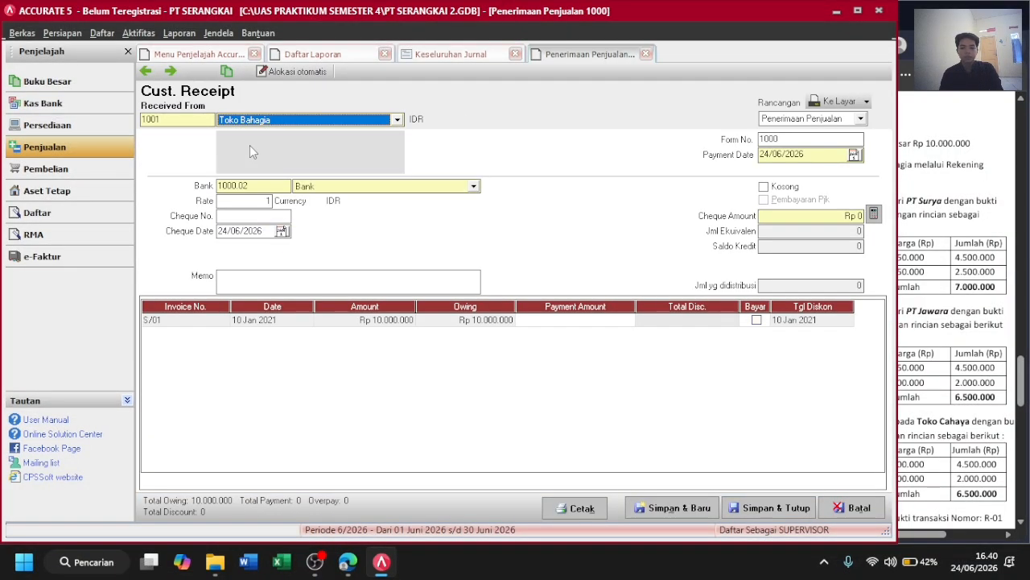
Set both the receipt's payment date and its cheque date to 03/02/2021.
left_click(822, 157)
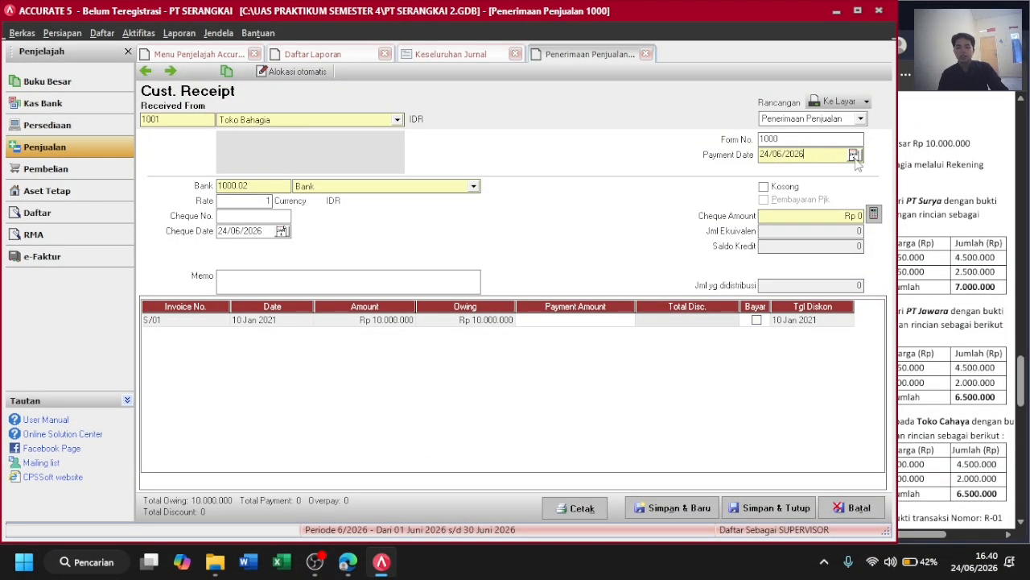
double_click(857, 161)
type("3 /2 /2")
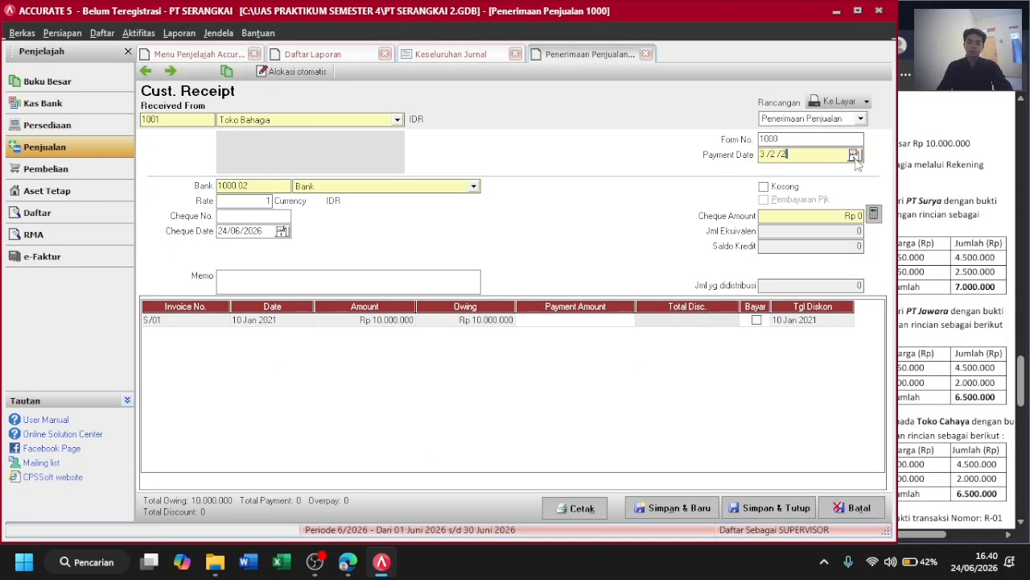
type("/02/2021")
key("Tab")
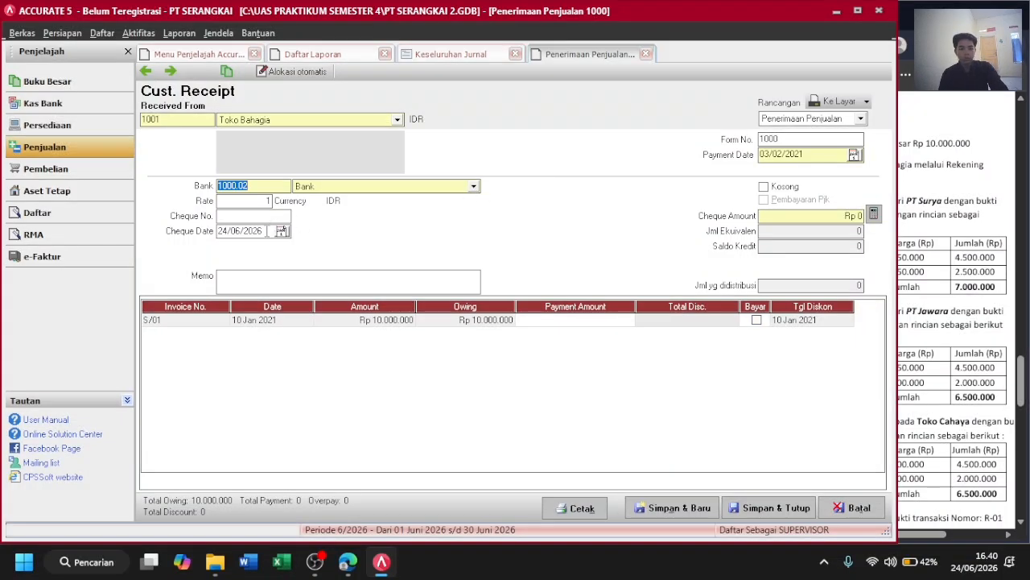
key("Tab")
key("Tab")
type("3/02")
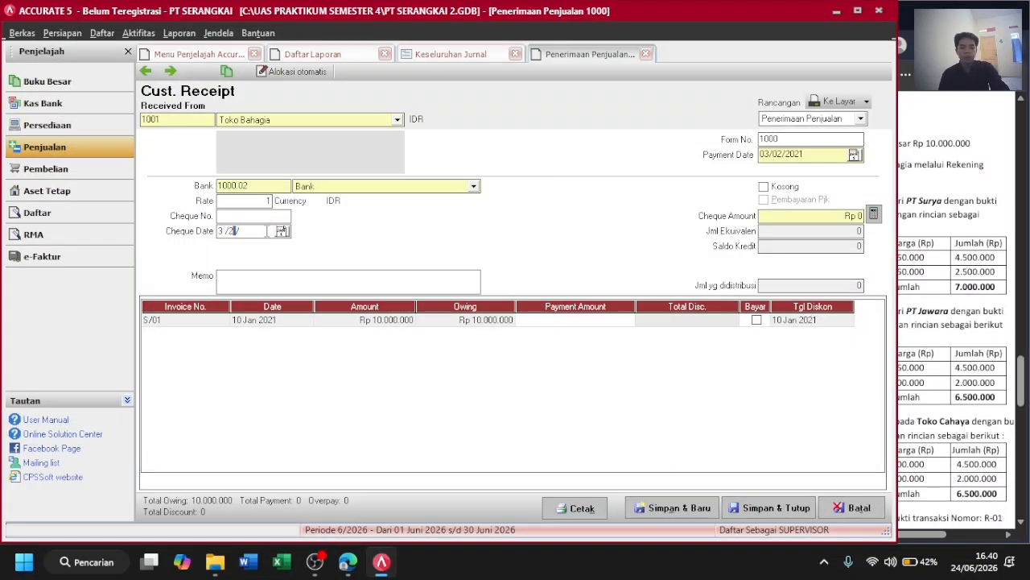
type("/2021")
key("Tab")
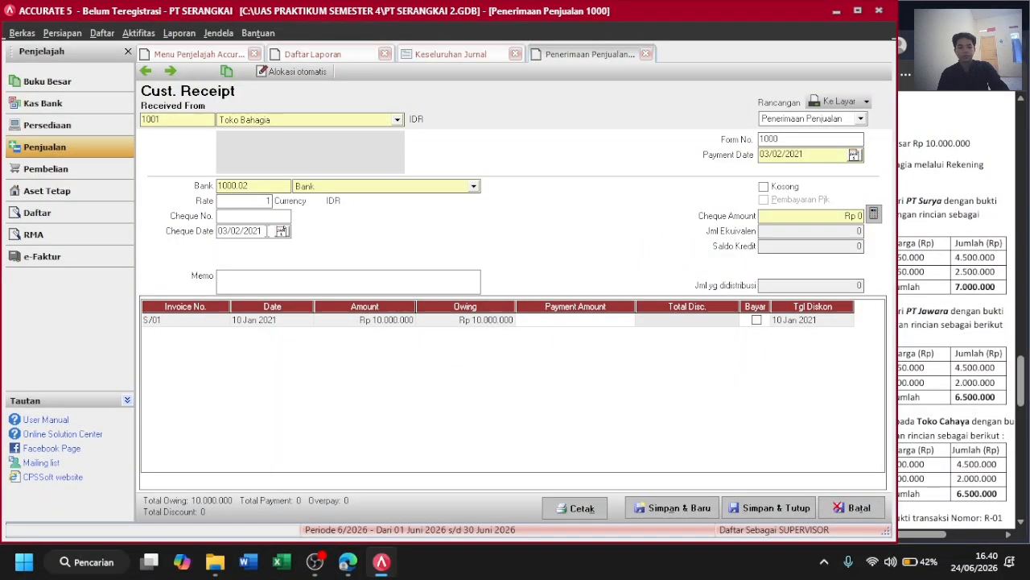
Check the 3 February receivable payment in the exercise PDF and mark invoice S/01 as paid on the receipt.
left_click(920, 290)
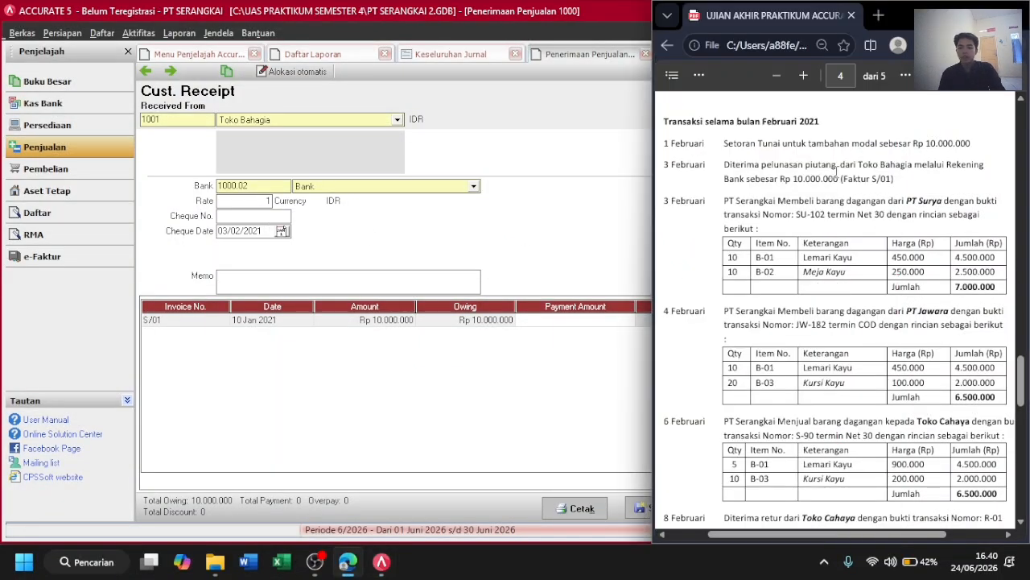
left_click(608, 249)
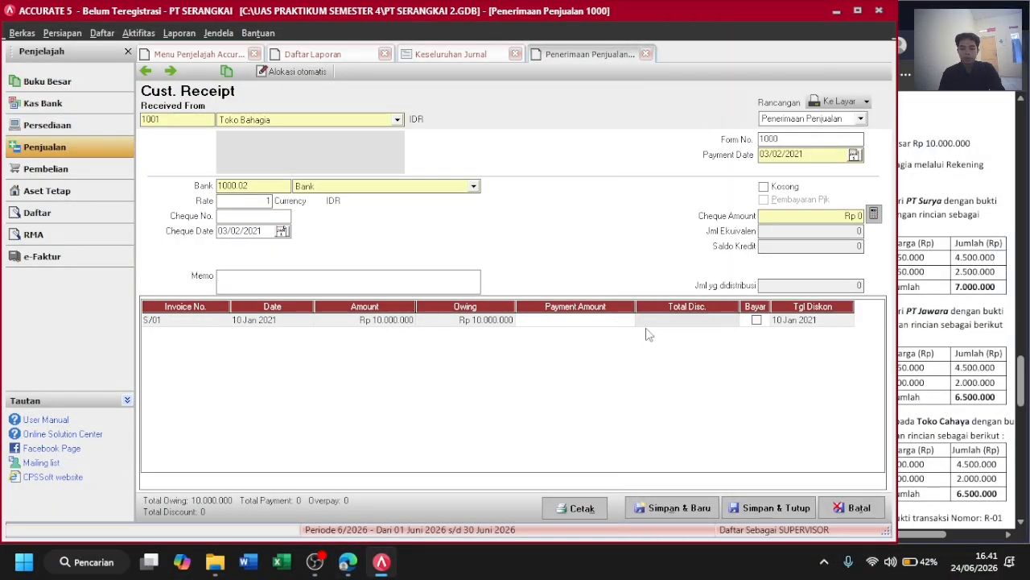
left_click(759, 322)
left_click(756, 320)
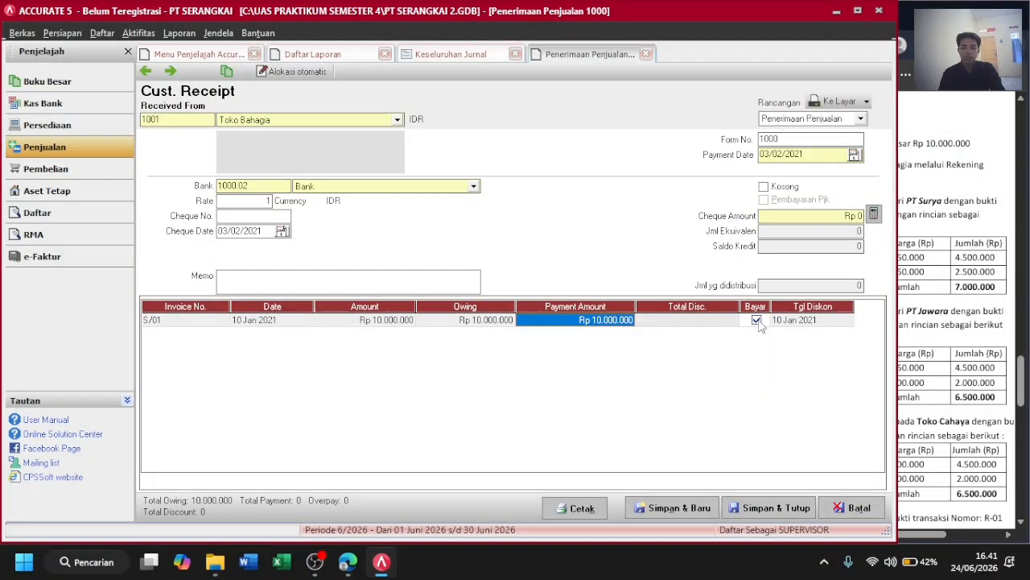
Calculate the receipt's cheque amount from the selected invoice payment, giving Rp 10.000.000, then save and close the receipt.
key("Tab")
key("Tab")
key("Tab")
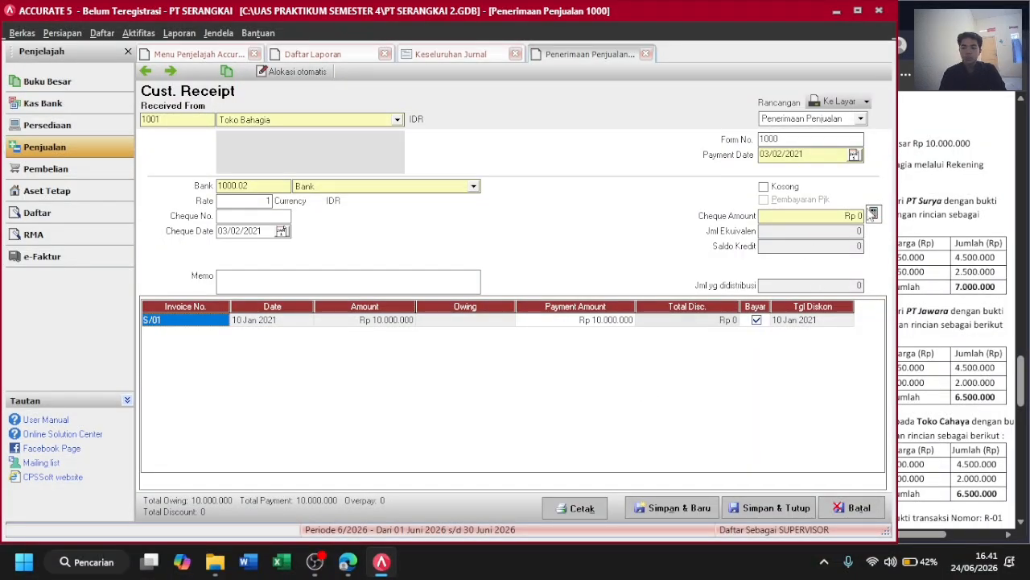
left_click(873, 214)
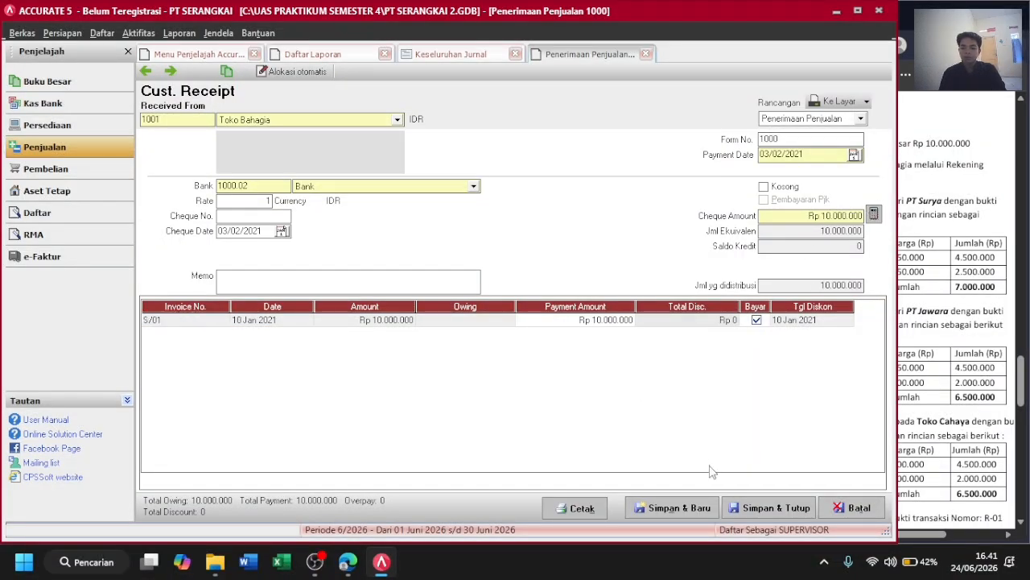
left_click(765, 507)
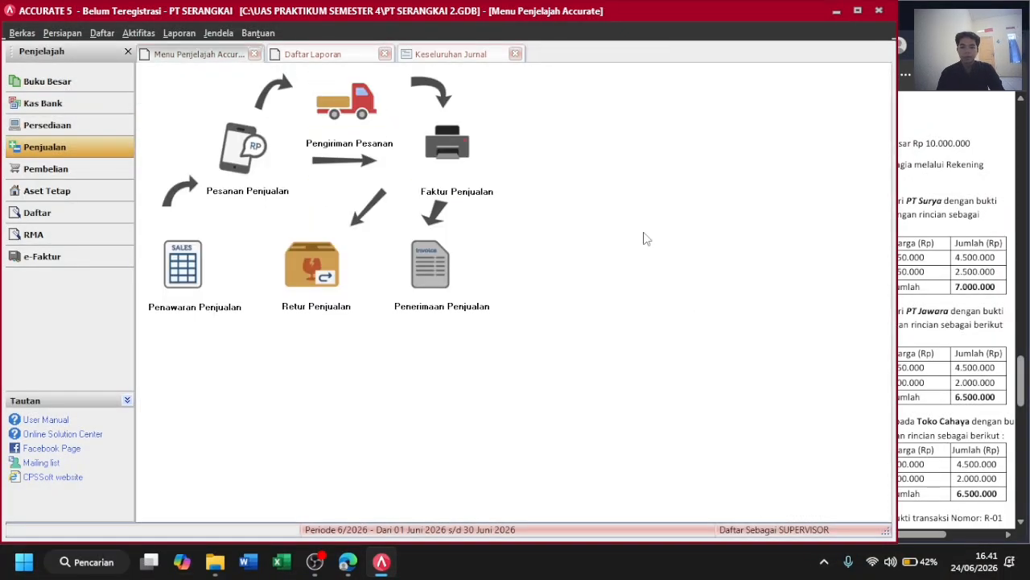
Refresh the Keseluruhan Jurnal report to check the receipt's entry, and read the next February transaction in the exercise PDF.
left_click(437, 61)
left_click(448, 77)
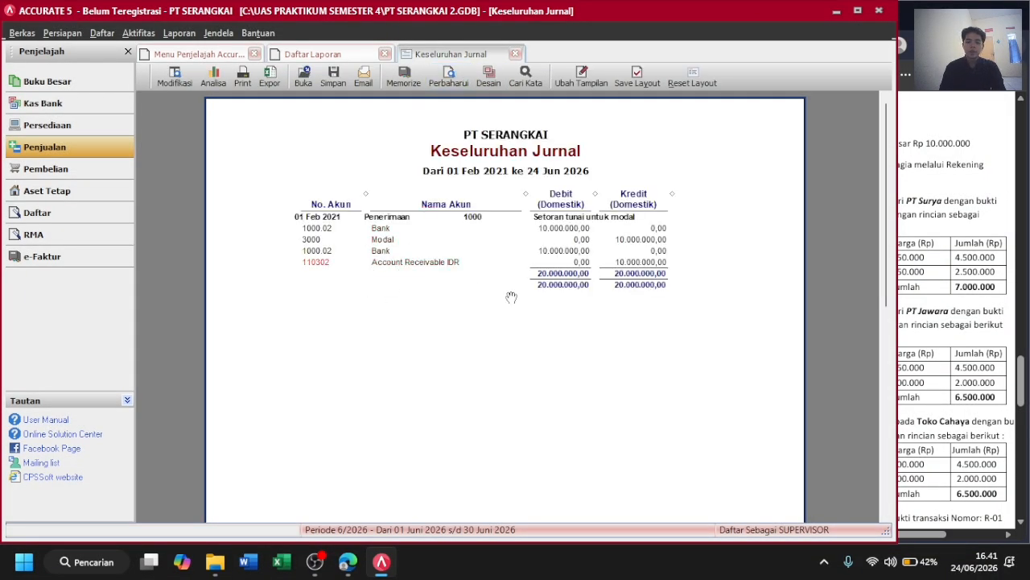
left_click(946, 273)
scroll(842, 275, "down", 2)
scroll(842, 276, "up", 1)
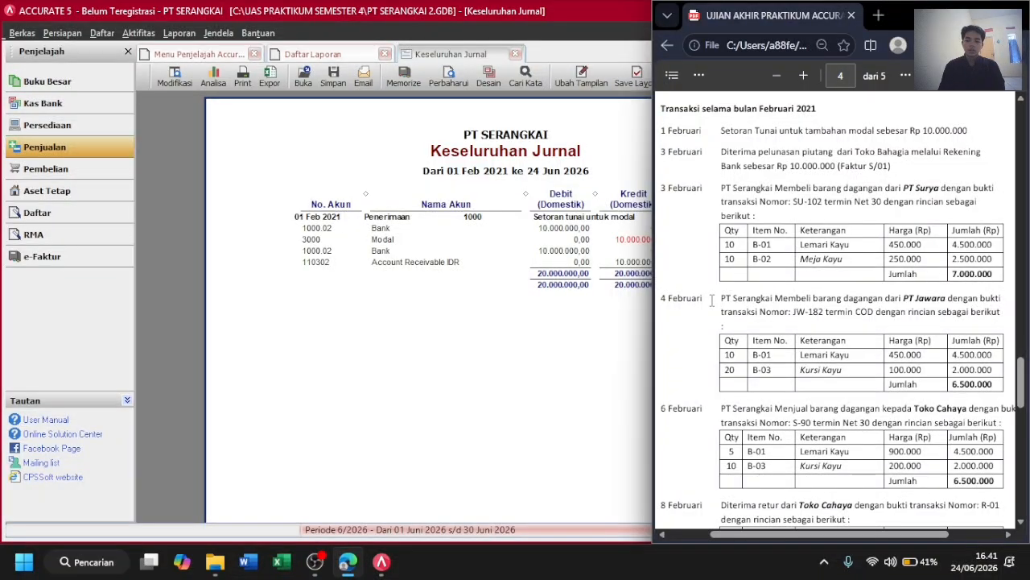
Create a new purchase invoice (Faktur Pembelian) with PT Surya as the vendor.
left_click(48, 171)
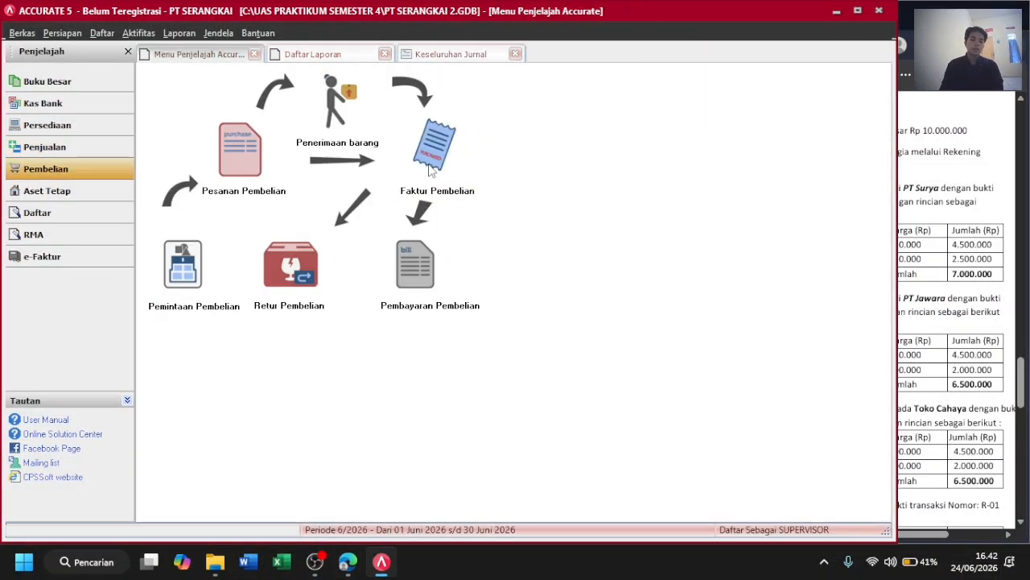
left_click(429, 165)
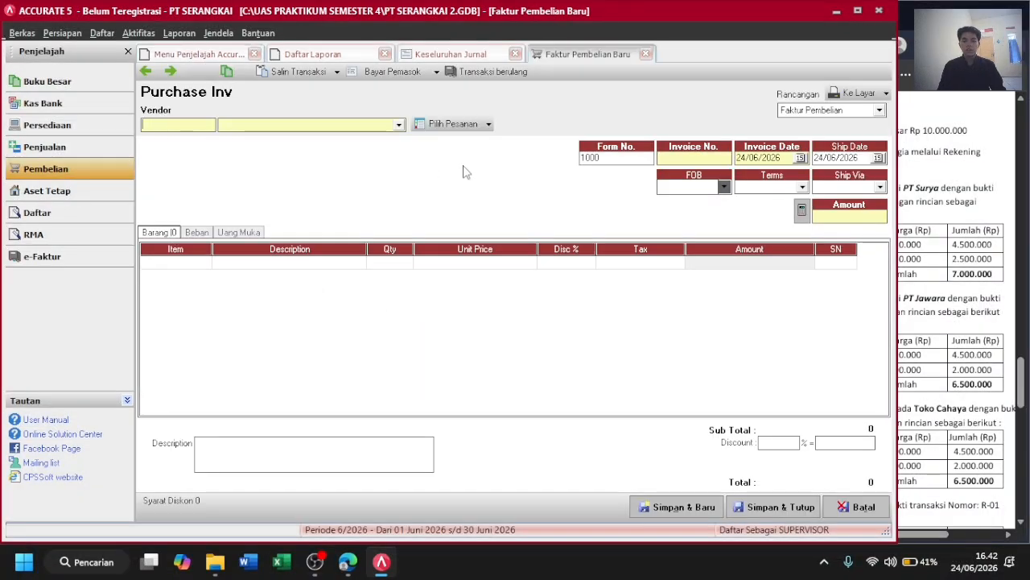
left_click(399, 125)
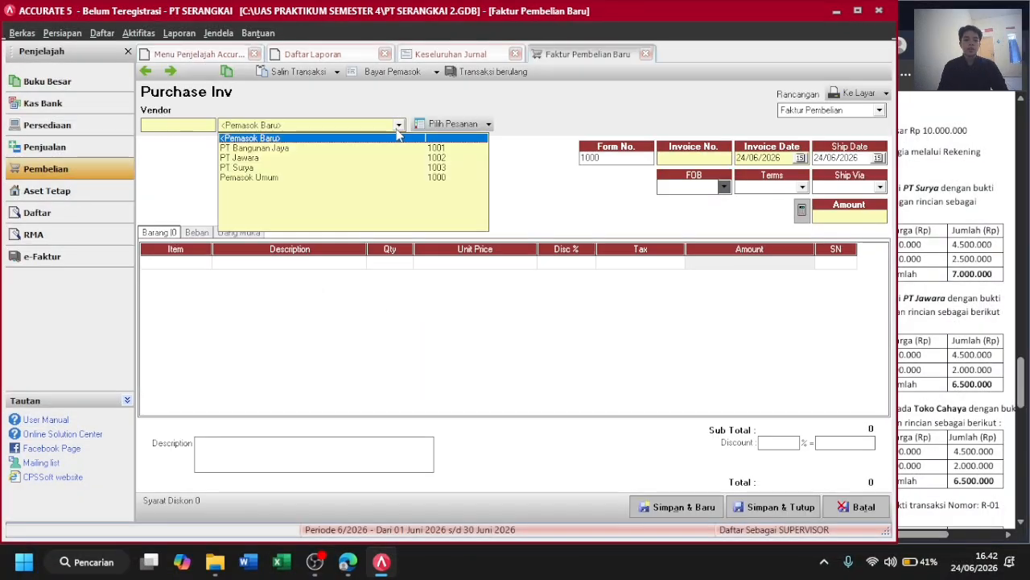
key("alt+Tab")
key("alt+Tab")
left_click(398, 125)
left_click(239, 168)
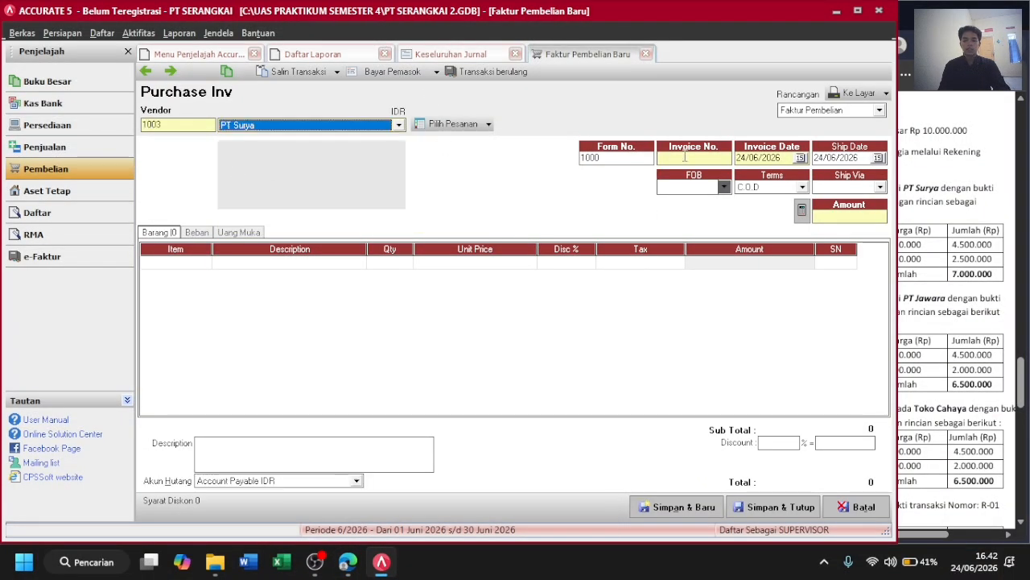
Look up the PT Surya transaction number in the exercise PDF and enter SU-102 as the purchase invoice number.
key("alt+Tab")
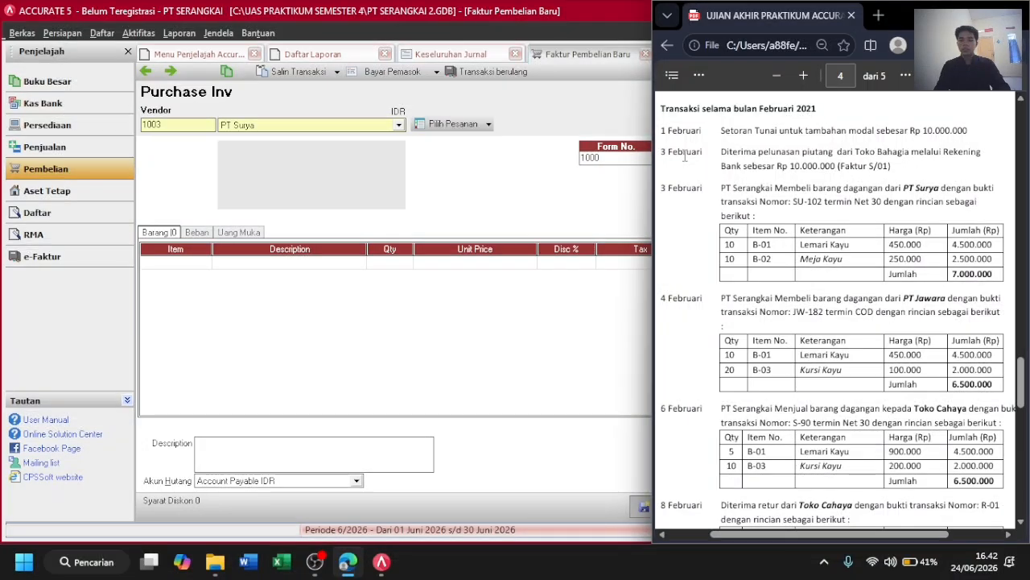
key("alt+Tab")
type("SU-1")
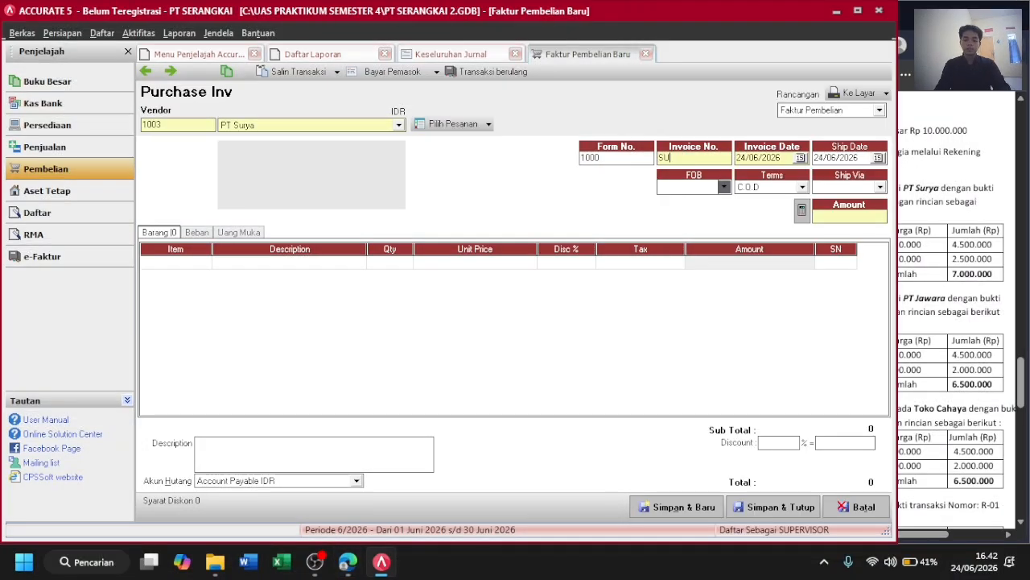
key("Tab")
Set the purchase invoice's invoice date and ship date to 03/02/2021 and its terms to Net 30.
key("alt+Tab")
key("alt+Tab")
type("3")
key("Tab")
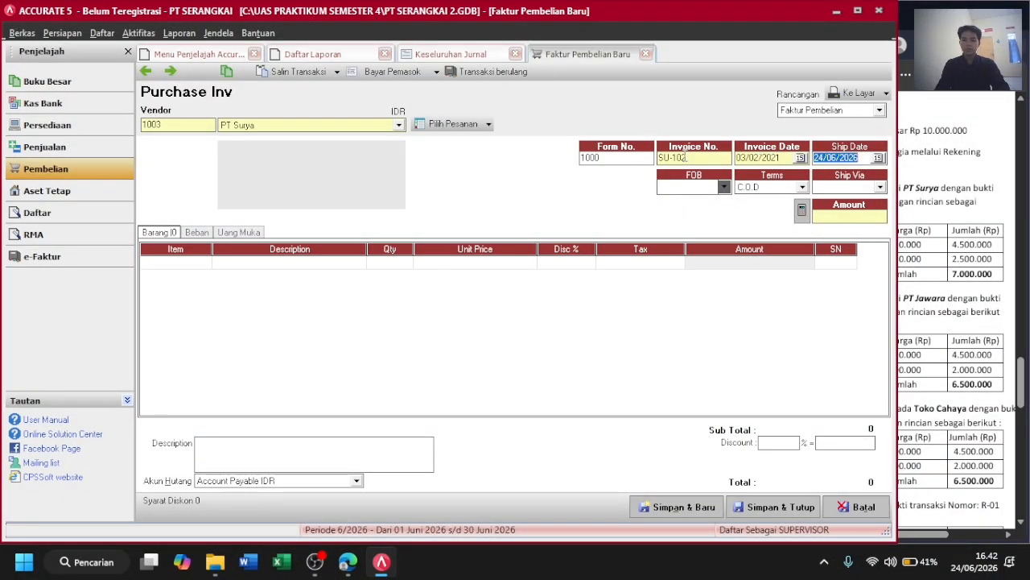
type("3/02/2021")
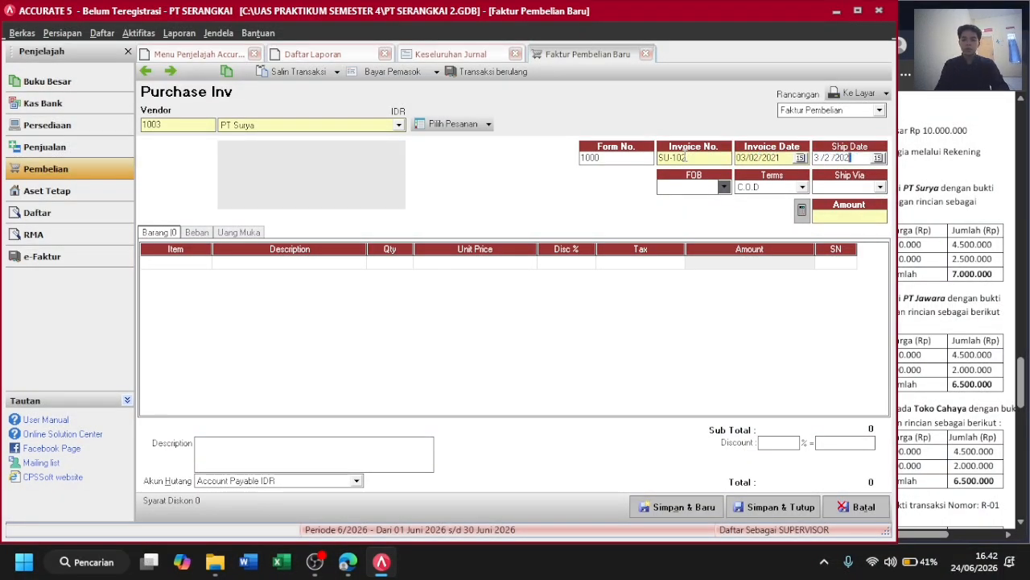
key("Tab")
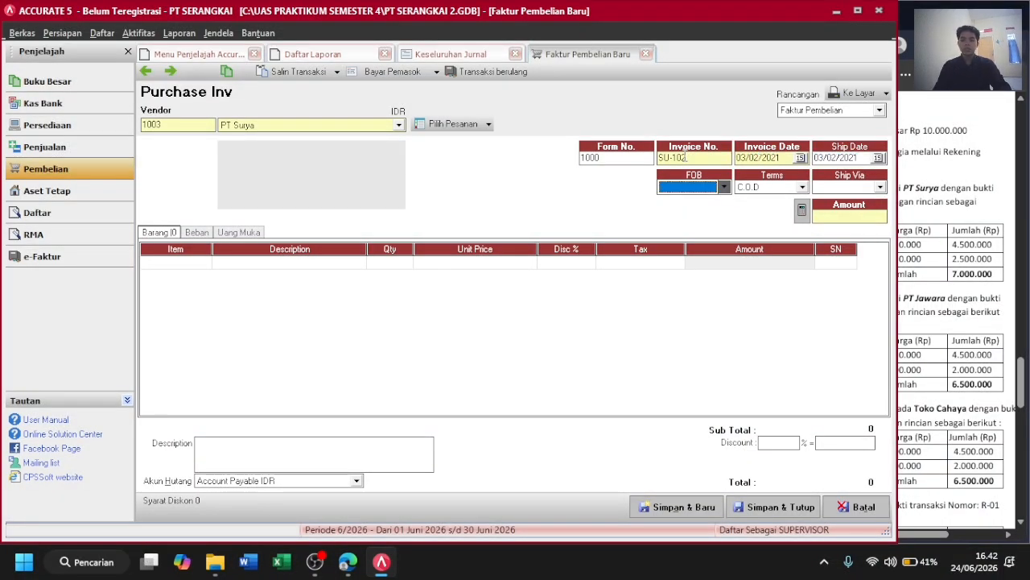
left_click(803, 187)
left_click(770, 220)
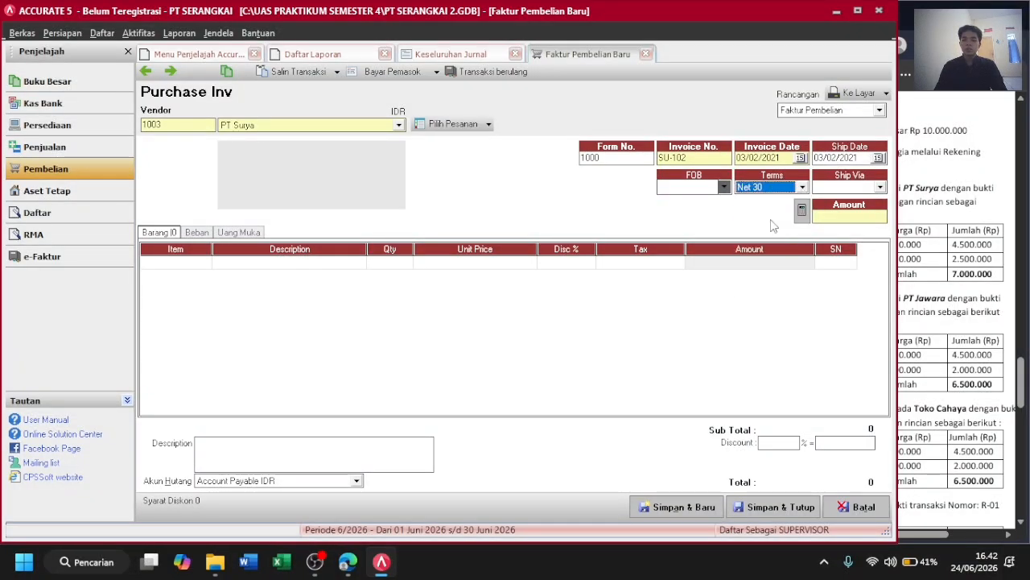
Add item B-01 Lemari Kayu to the first line of the purchase invoice by searching the item list for LEMARI.
left_click(172, 268)
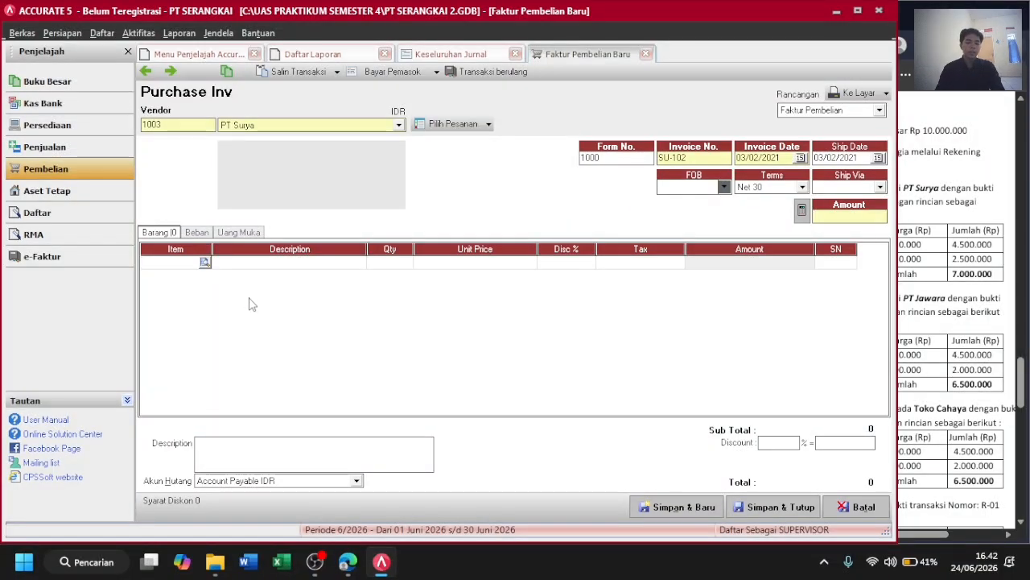
left_click(204, 263)
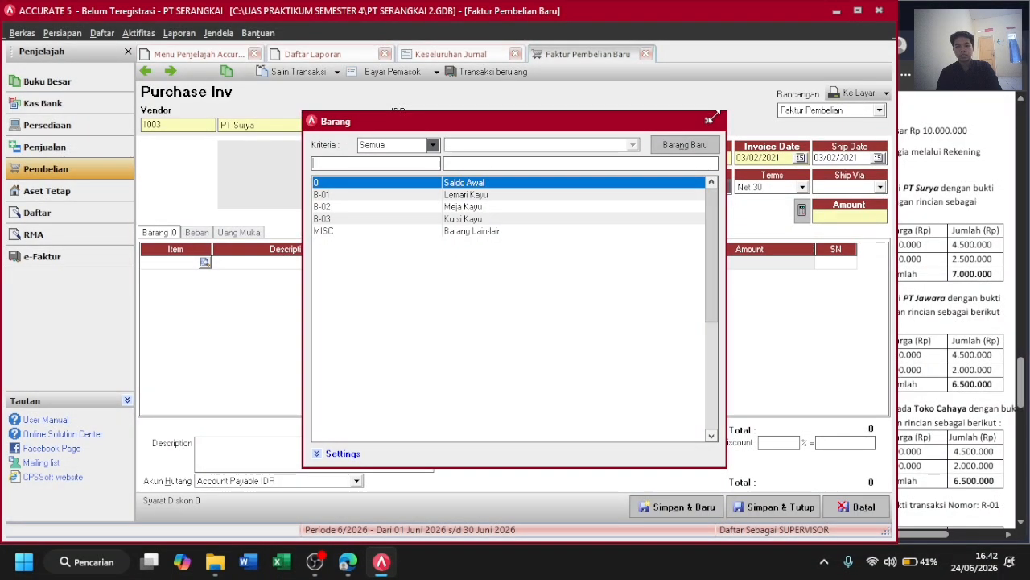
key("Escape")
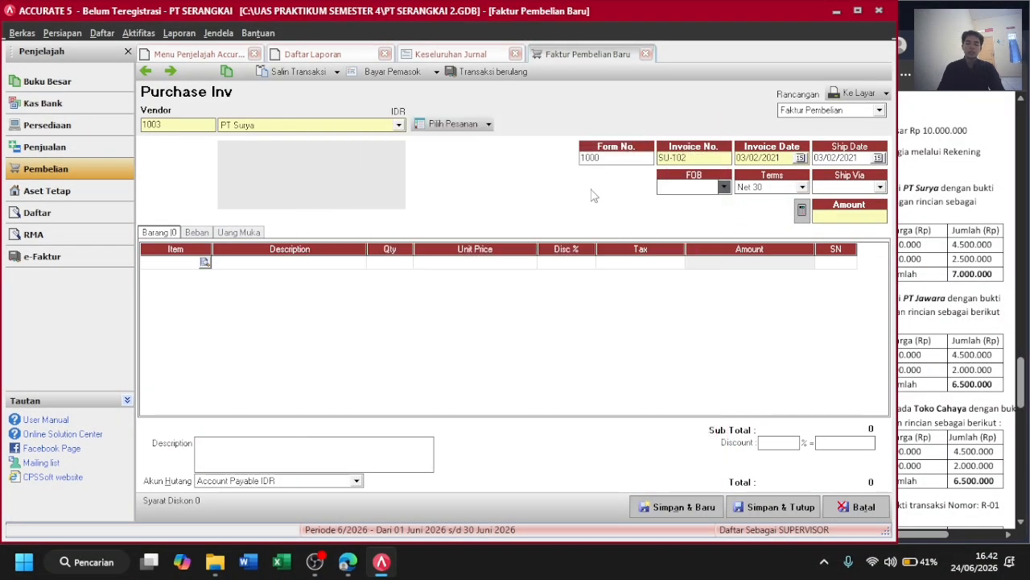
left_click(957, 260)
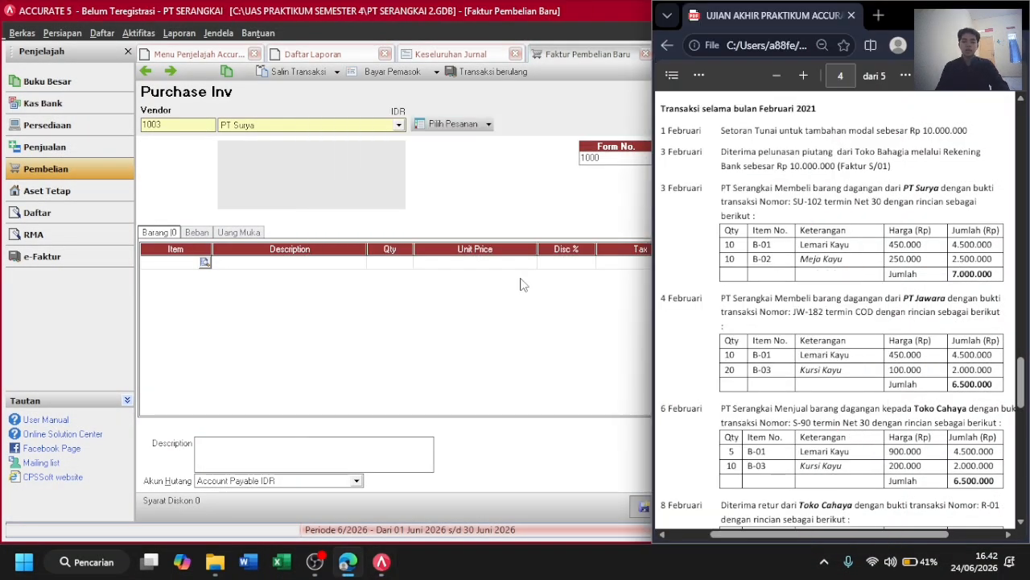
key("alt+Tab")
type("LEMARI")
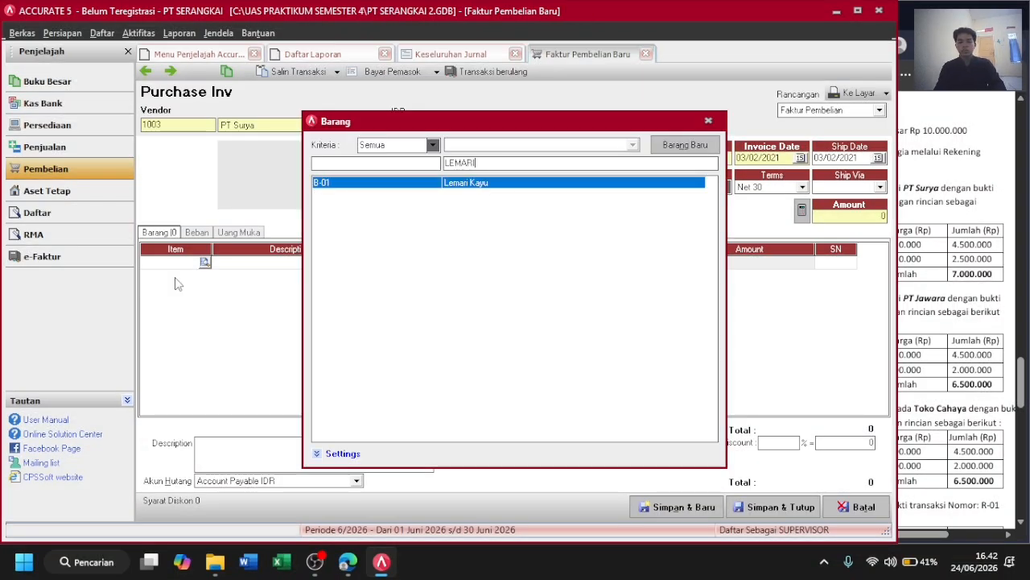
key("Return")
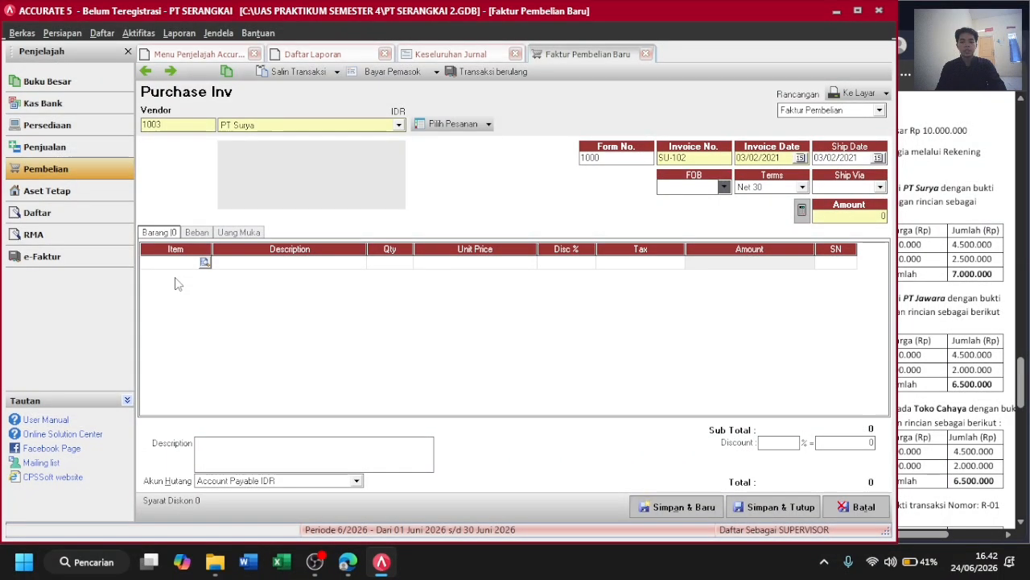
Set the Lemari Kayu line's quantity to 10 and its unit price to Rp 450.000, following the exercise PDF.
key("alt+Tab")
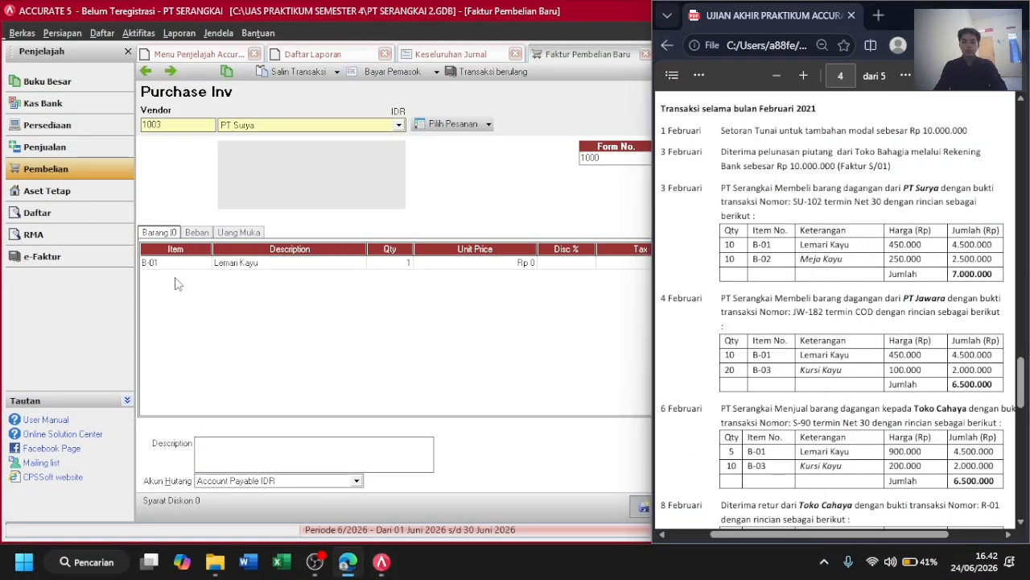
key("alt+Tab")
type("10")
key("Tab")
key("alt+Tab")
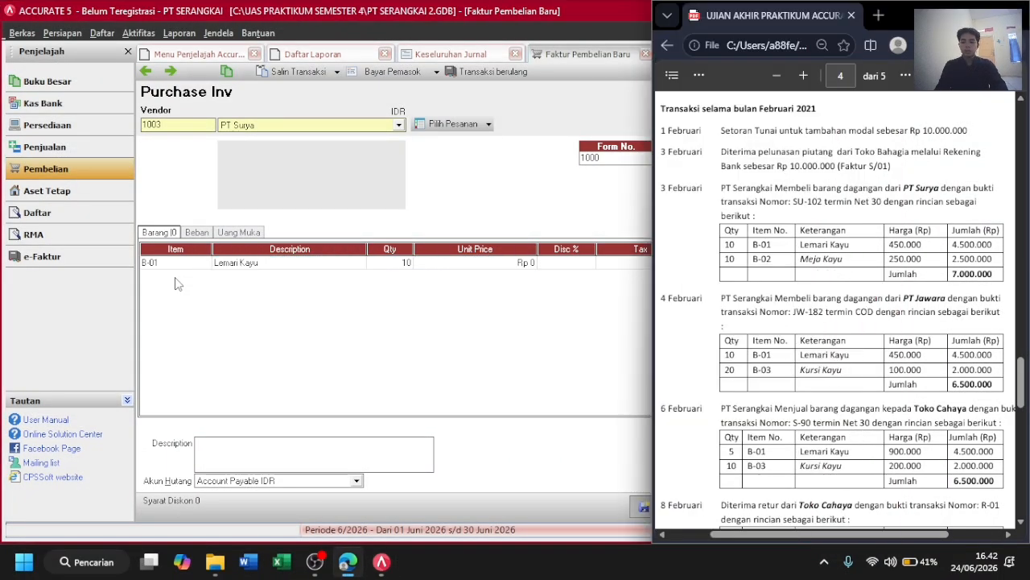
key("alt+Tab")
type("450.000")
key("Tab")
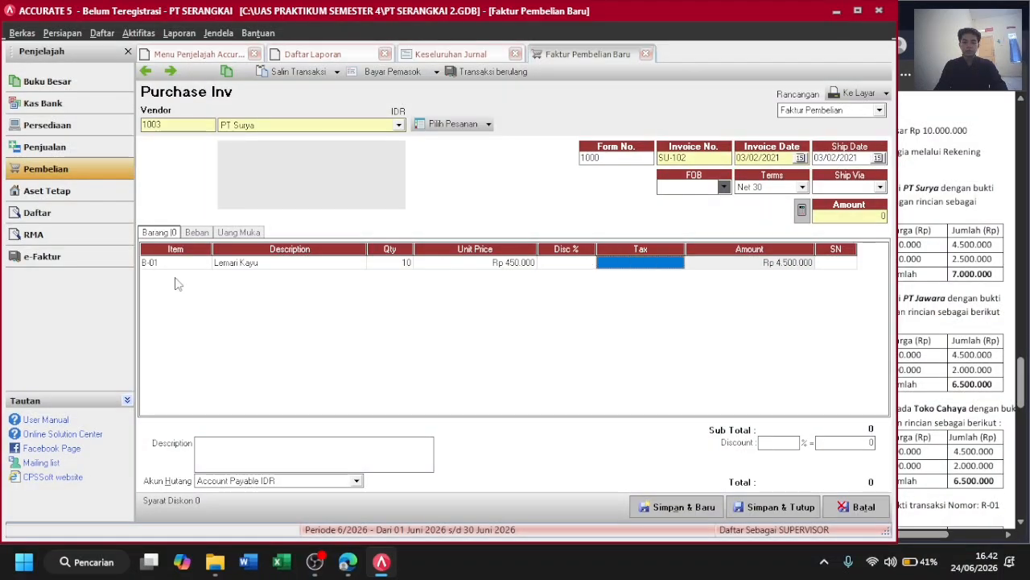
Add item B-02 Meja Kayu to the second line of the purchase invoice by searching the item list for MEJA.
key("Tab")
key("Tab")
key("Tab")
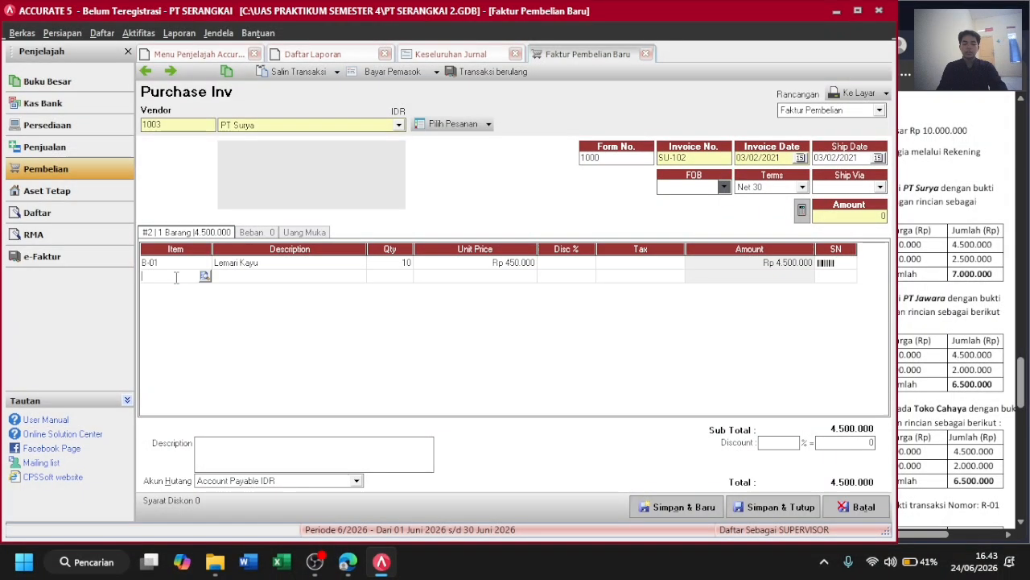
key("alt+Tab")
left_click(175, 277)
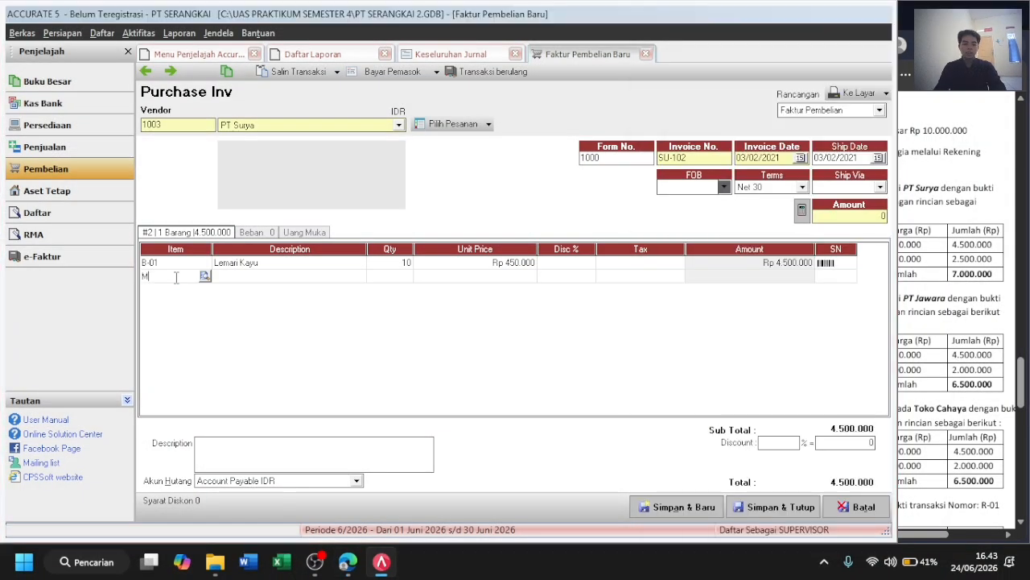
type("MEJA")
key("Escape")
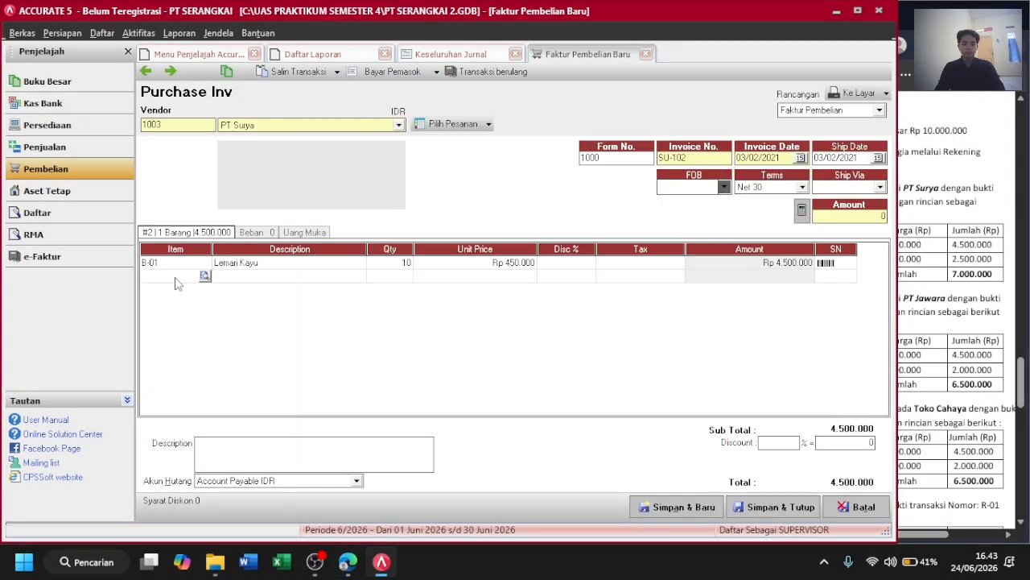
Set the Meja Kayu line's quantity to 10 and its unit price to Rp 250.000, following the exercise PDF.
key("Tab")
type("10")
key("Tab")
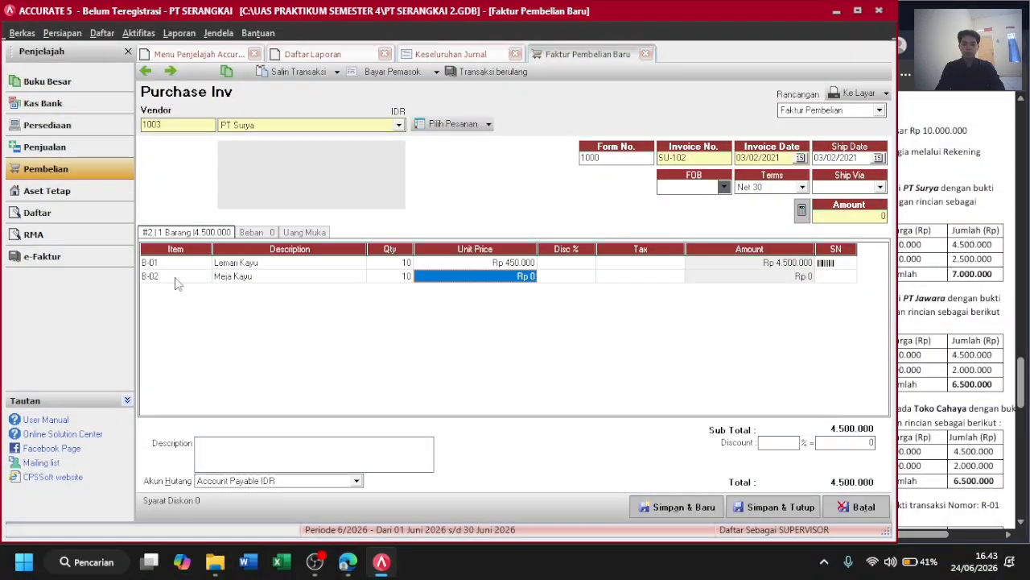
key("alt+Tab")
key("alt+Tab")
type("250")
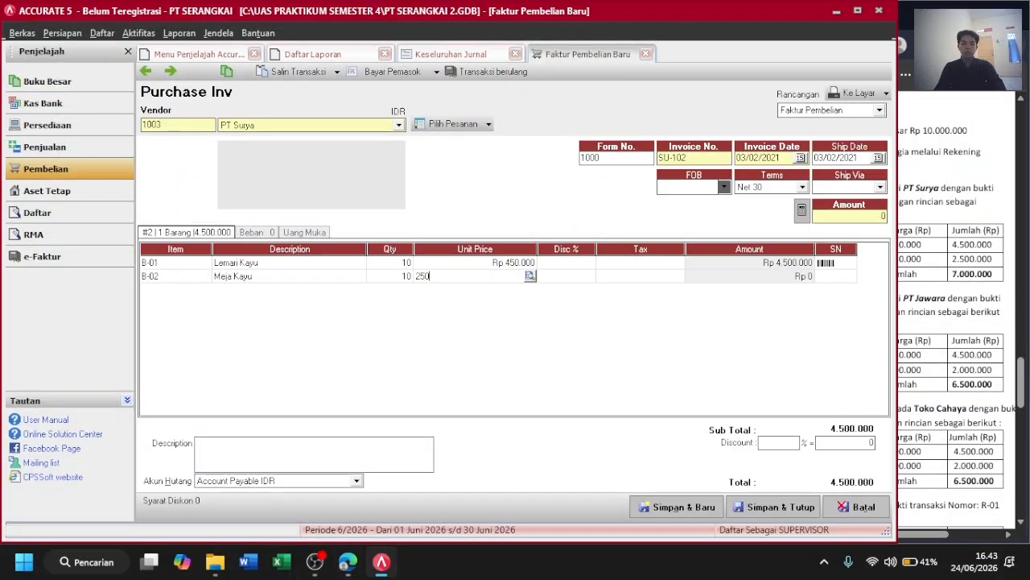
key("Tab")
key("Tab")
key("Tab")
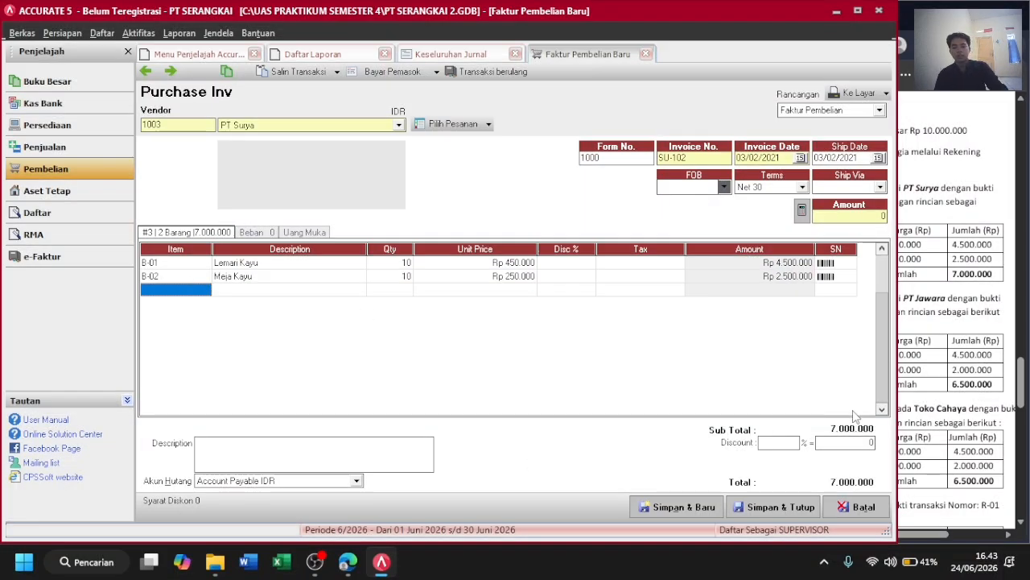
Compare the PT Surya purchase invoice with the exercise PDF, and save and close it.
key("alt+Tab")
key("alt+Tab")
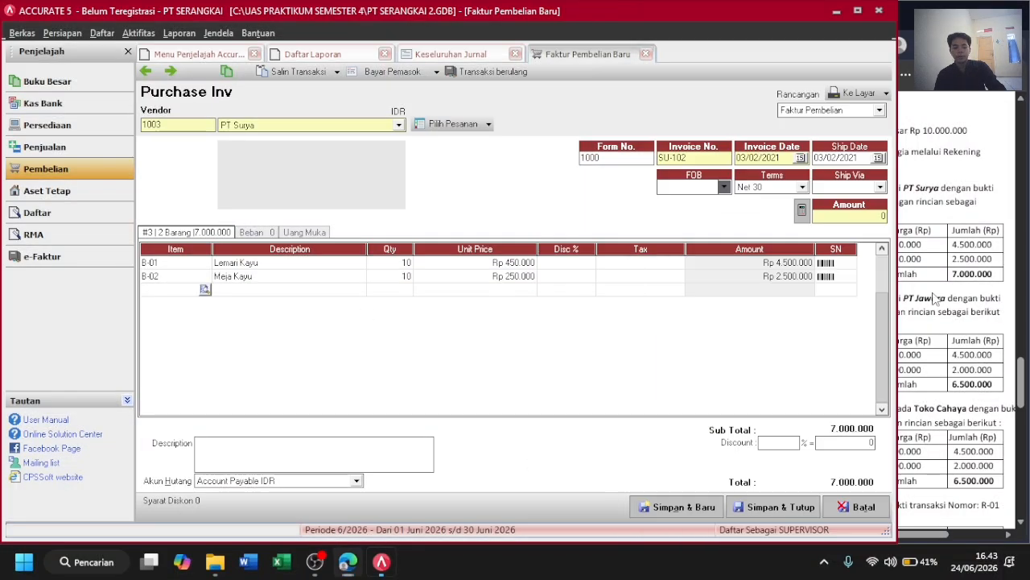
left_click(773, 515)
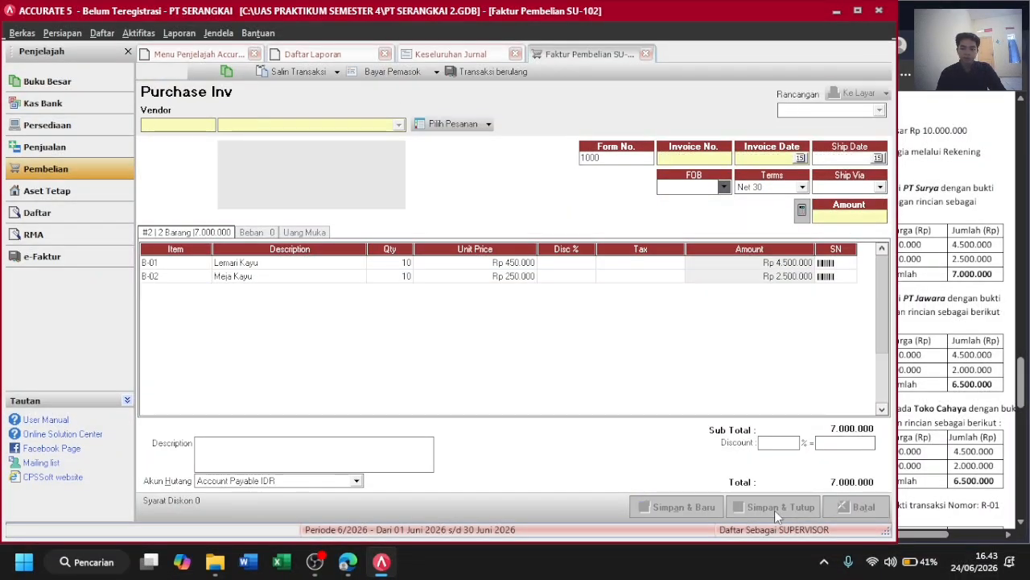
Check the refreshed Keseluruhan Jurnal report for the PT Surya purchase and read the 4 Februari transaction in the exercise PDF.
left_click(437, 55)
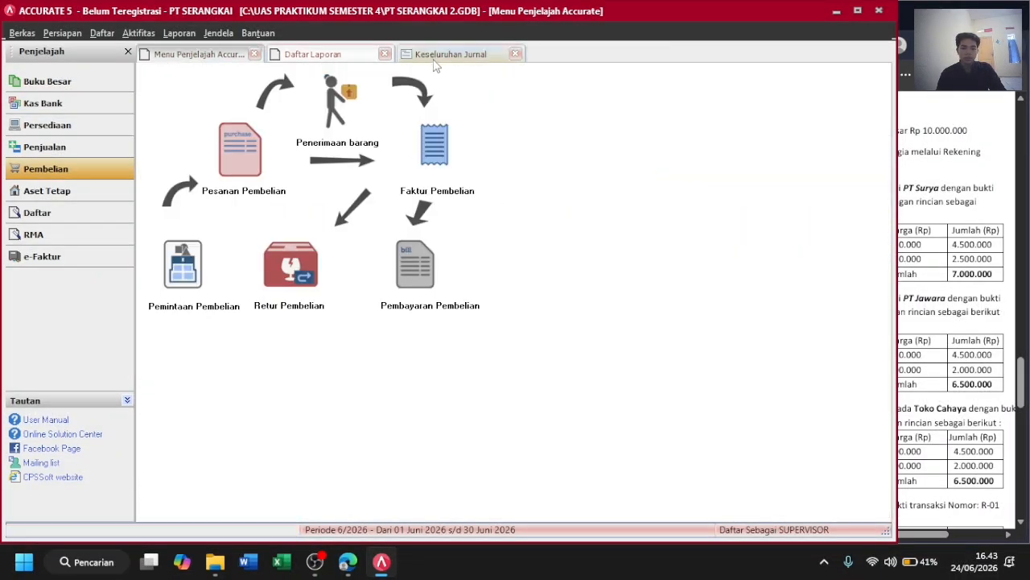
left_click(443, 76)
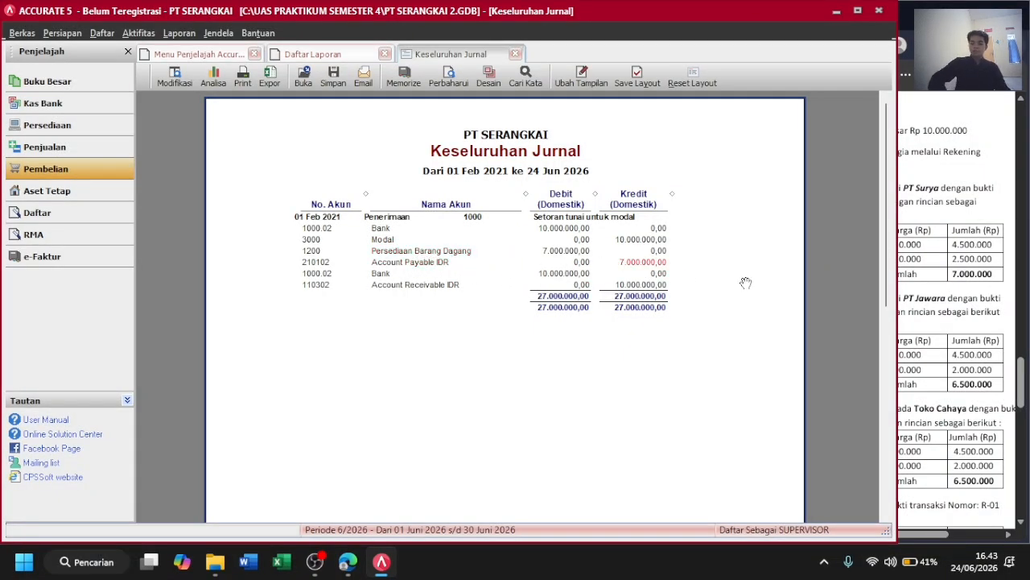
left_click(912, 278)
scroll(911, 279, "down", 2)
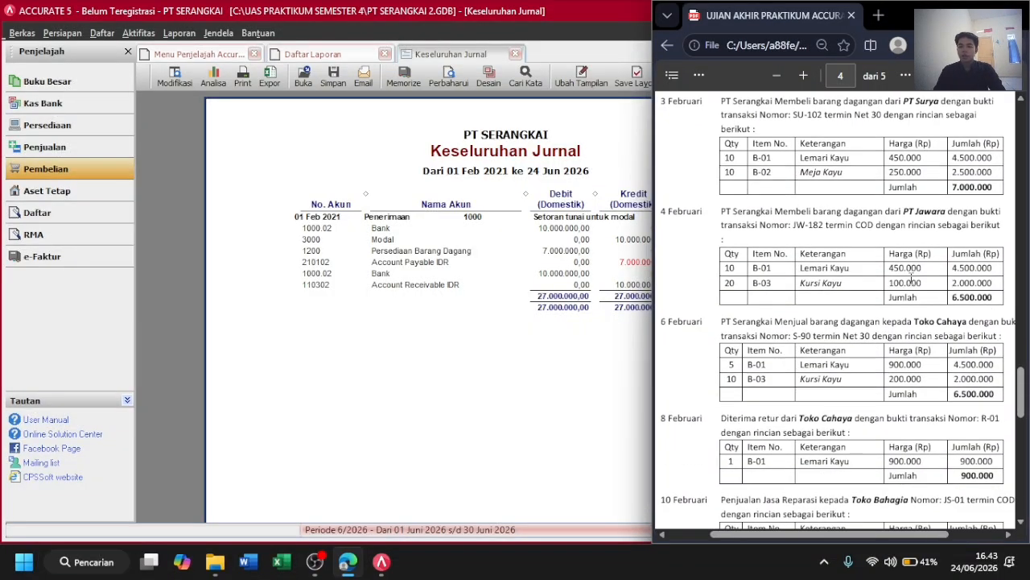
Start a new purchase invoice for vendor PT Jawara.
left_click(87, 160)
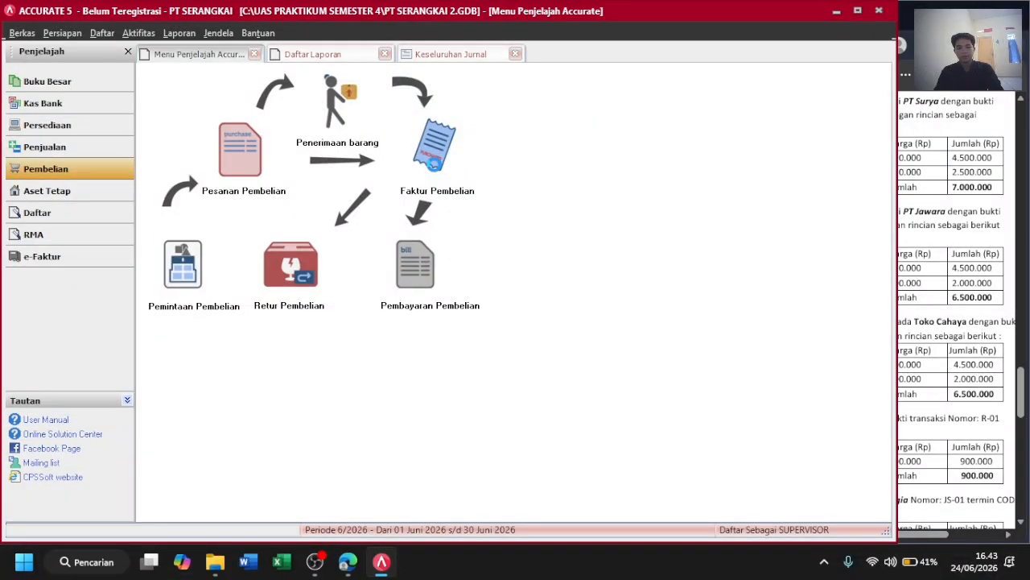
left_click(435, 147)
left_click(397, 126)
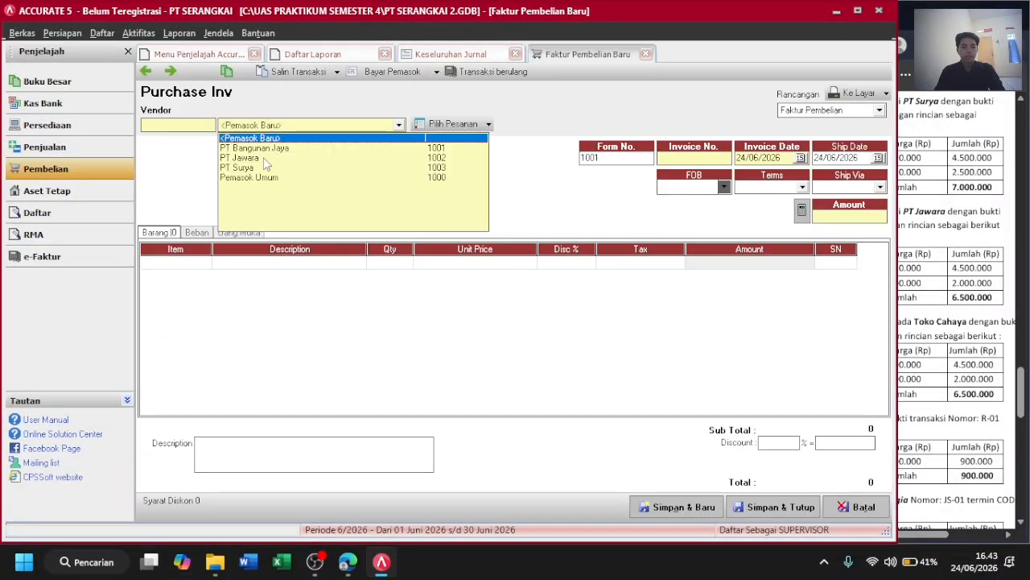
left_click(266, 159)
Set the PT Jawara invoice's invoice date and ship date to 04/02/2021 and check its terms against the exercise PDF.
double_click(777, 158)
type("4/2/2021")
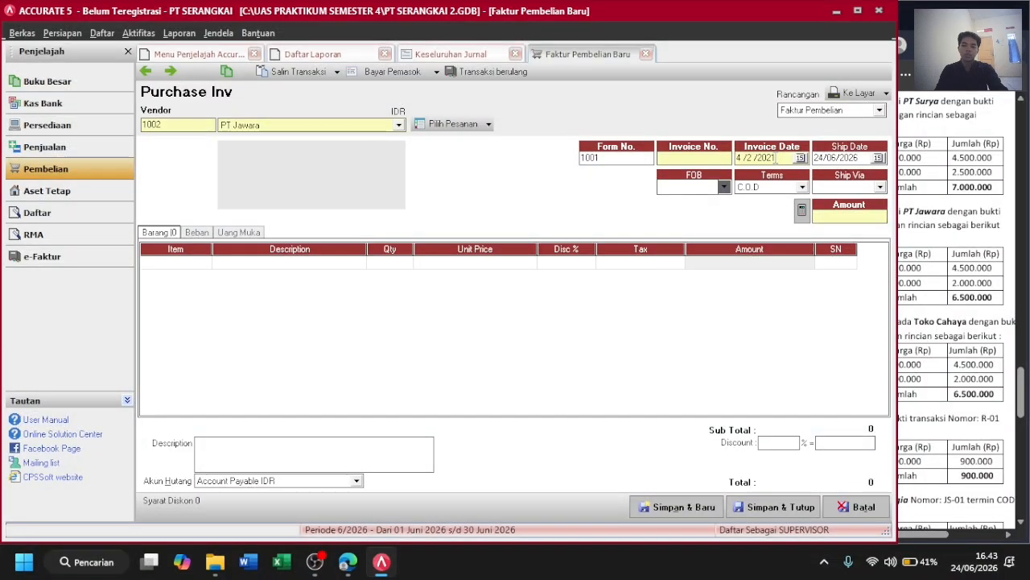
key("Tab")
type("4/22021")
key("Tab")
key("alt+Tab")
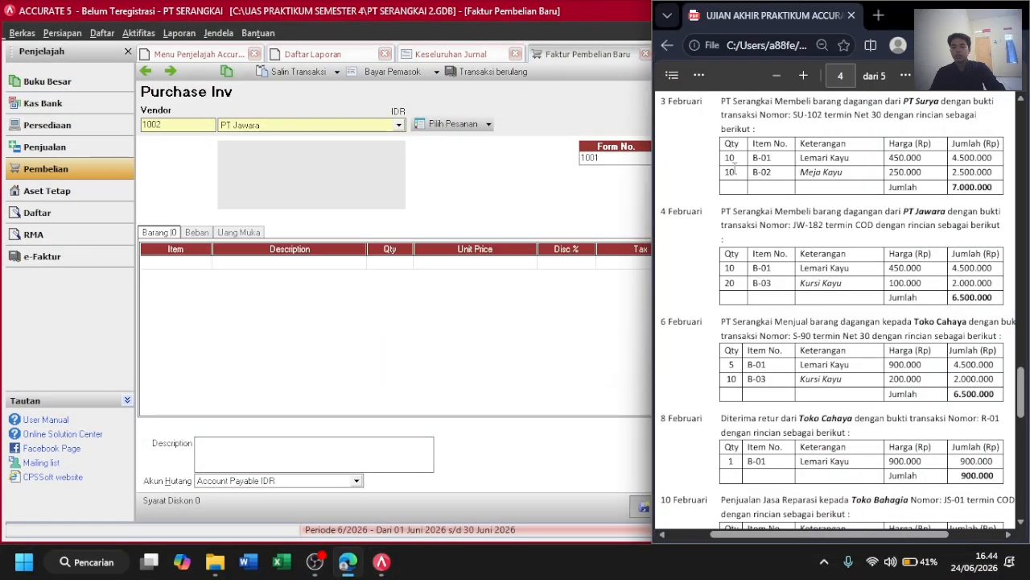
key("alt+Tab")
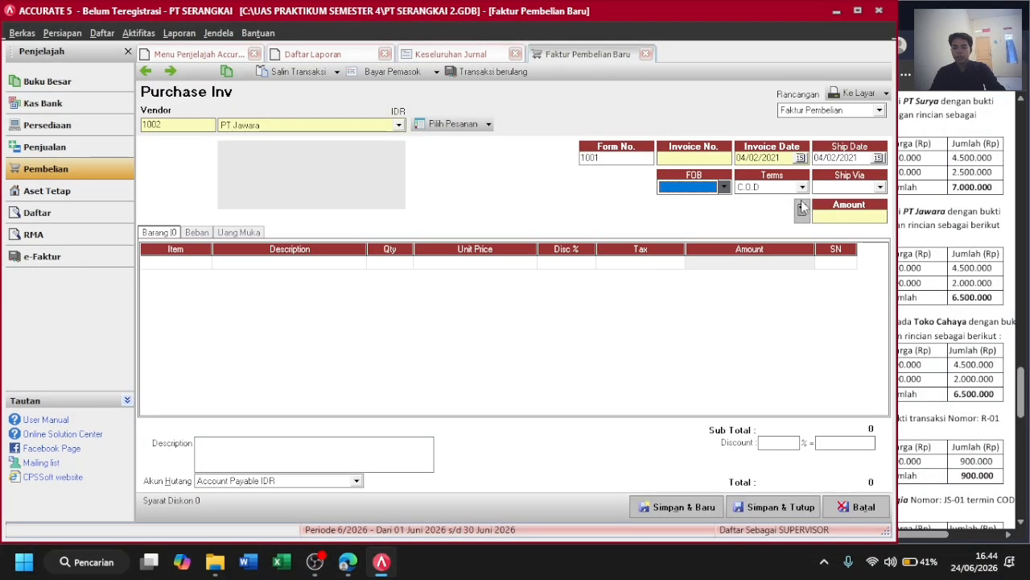
Look up the PT Jawara transaction number in the exercise PDF and enter JW-182 as the purchase invoice number.
left_click(182, 262)
key("alt+Tab")
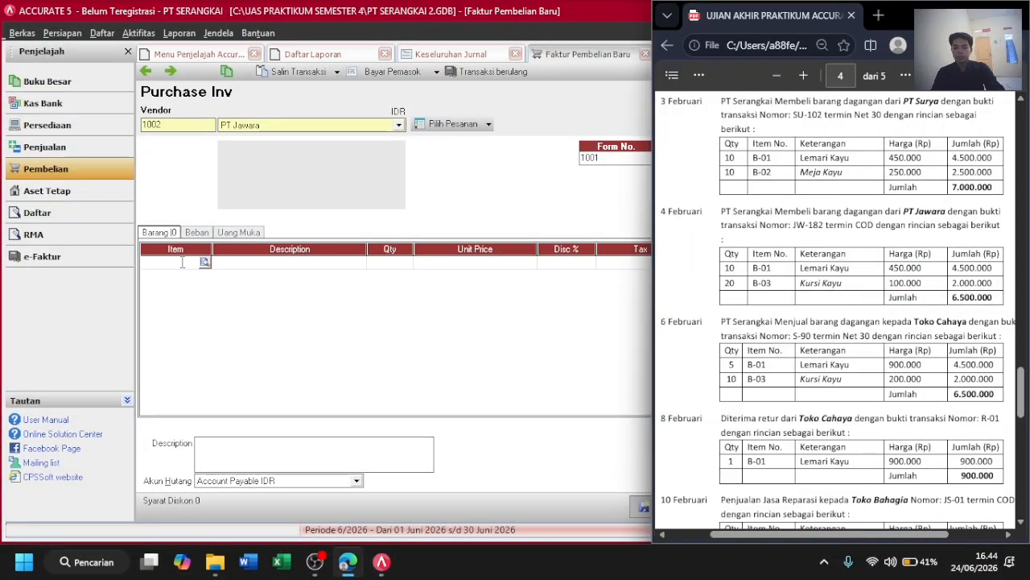
key("alt+Tab")
key("alt+Tab")
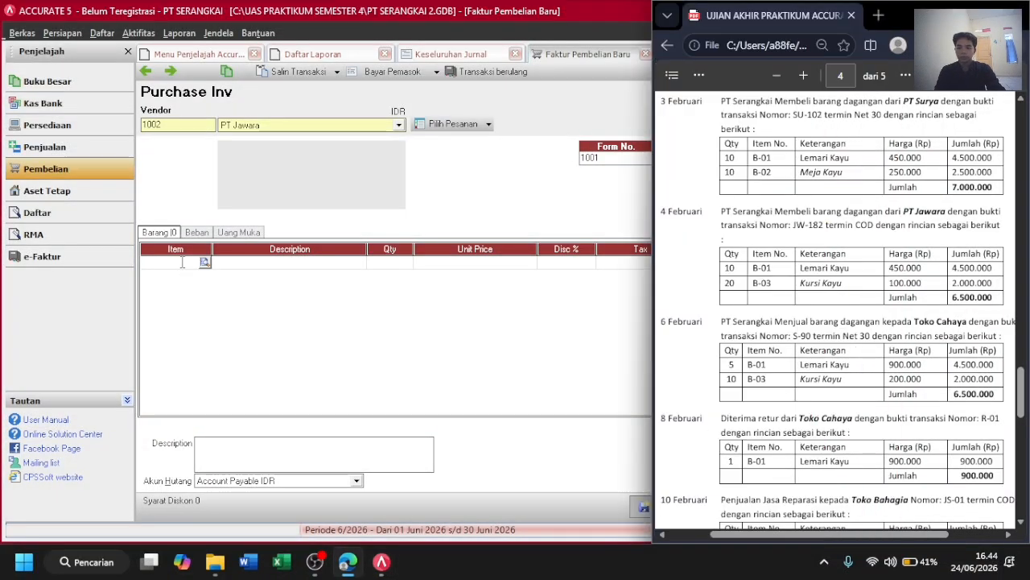
key("alt+Tab")
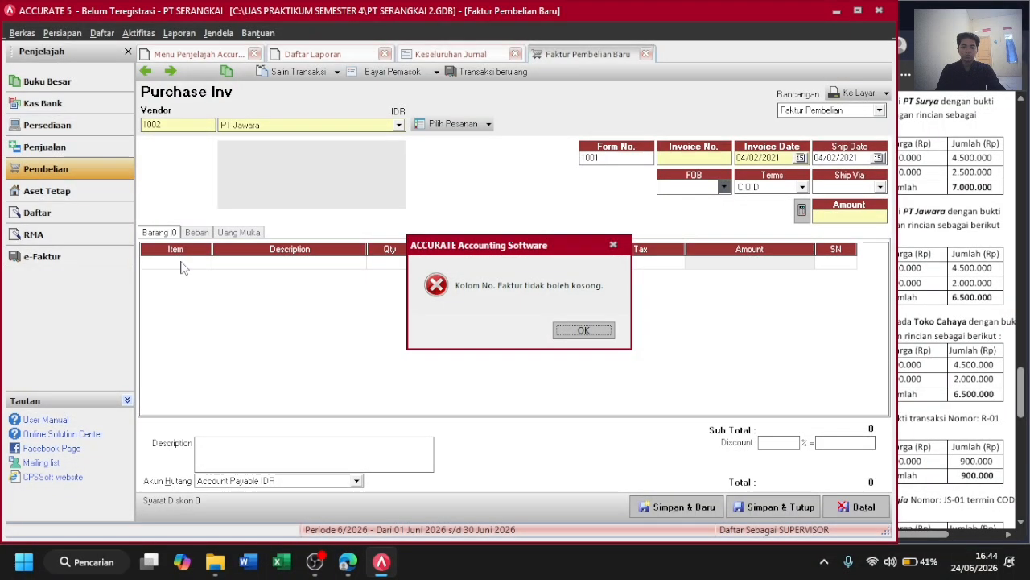
left_click(564, 336)
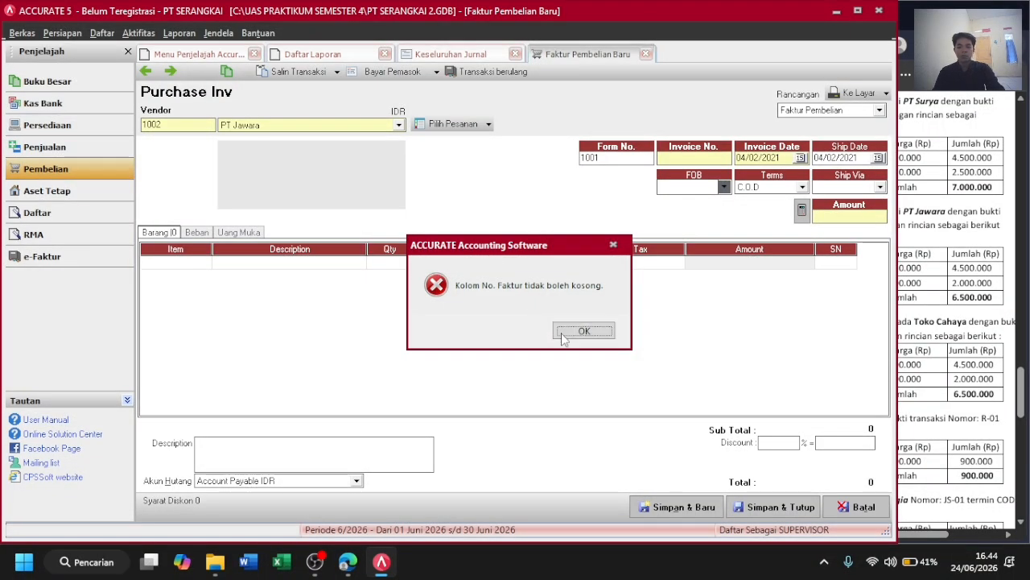
key("alt+Tab")
key("alt+Tab")
type("JW-182")
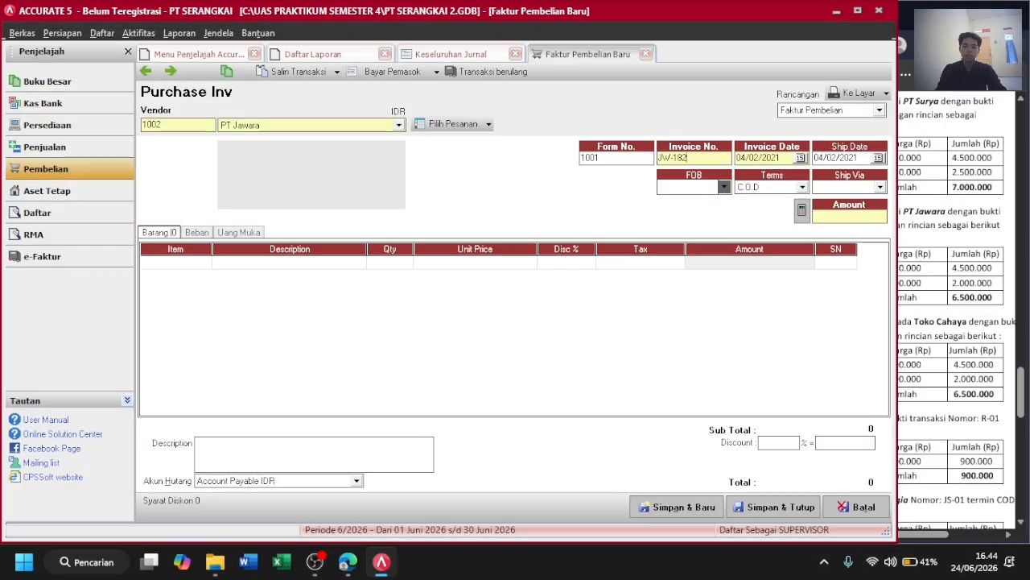
Add item B-01 Lemari Kayu to the first line of the PT Jawara invoice by searching for LEMA.
left_click(199, 267)
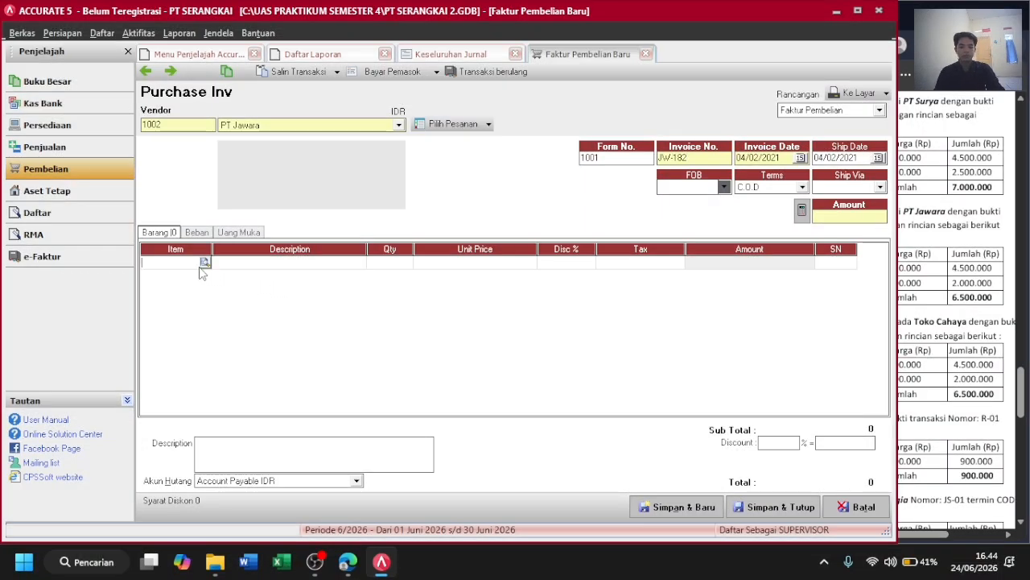
type("LEMA")
key("Return")
Set the Lemari Kayu line's quantity to 10 and unit price to Rp 450.000 on the PT Jawara invoice, following the PDF.
key("alt+Tab")
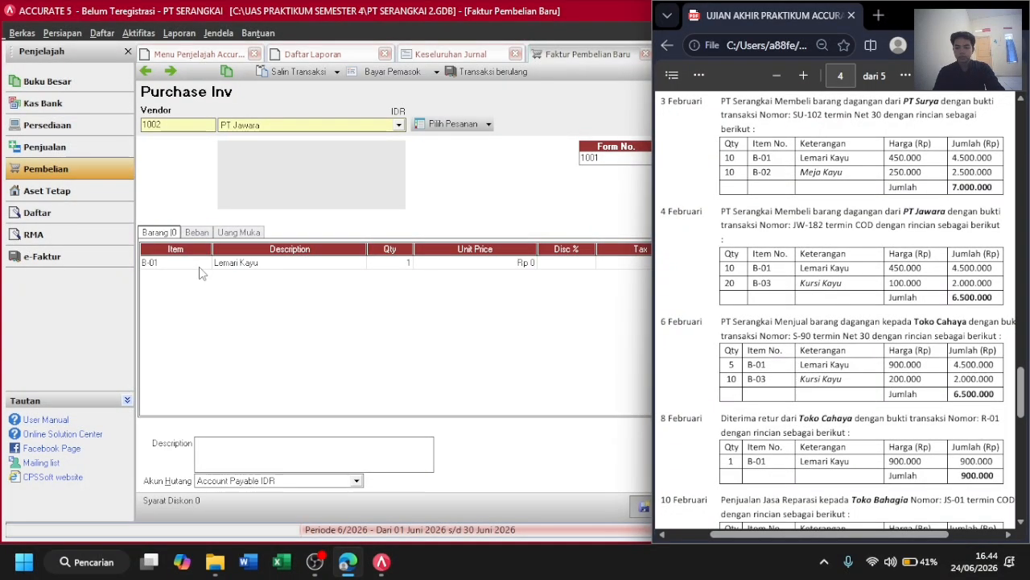
key("alt+Tab")
type("10")
key("Tab")
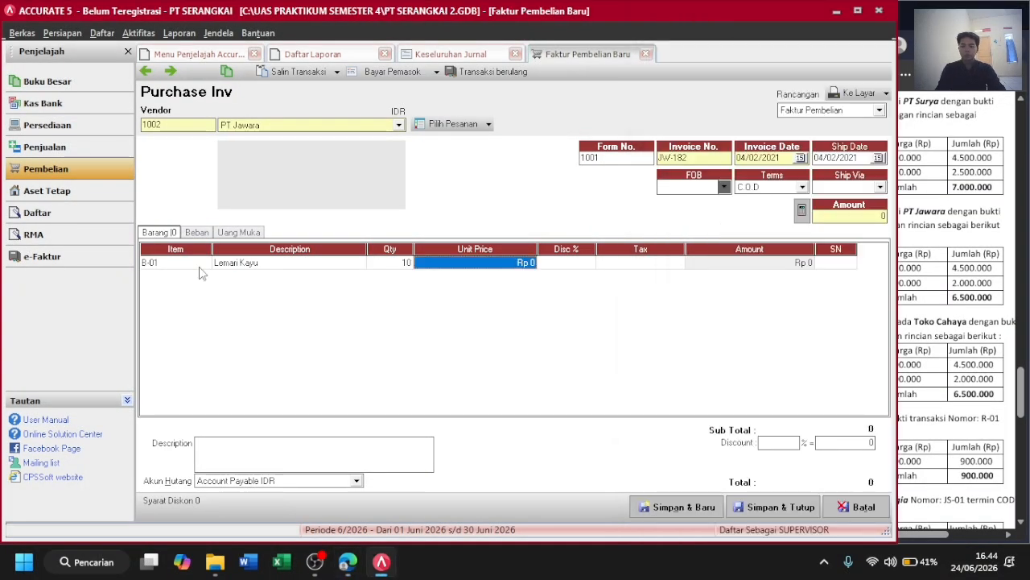
key("alt+Tab")
key("alt+Tab")
type("4500")
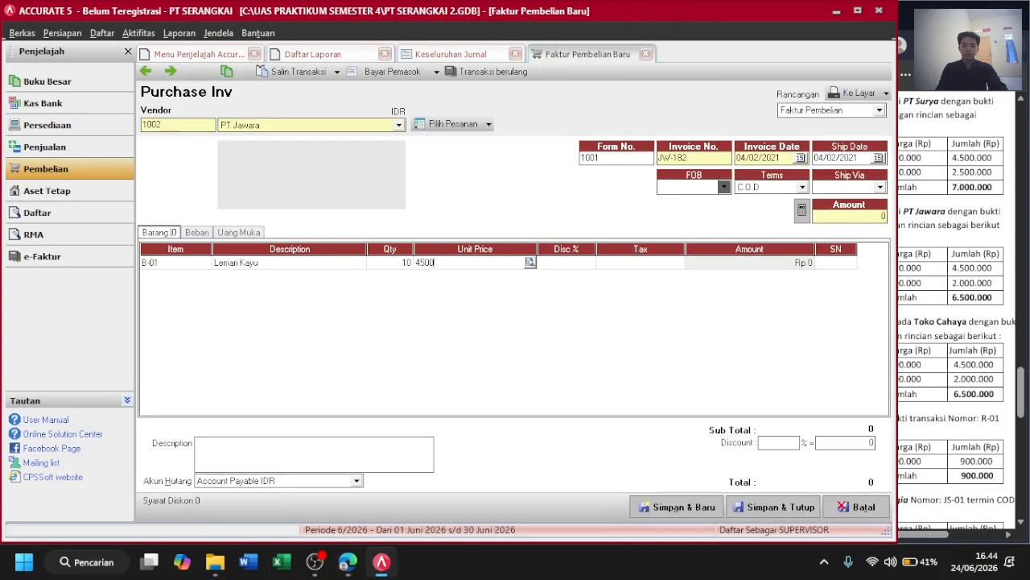
key("Tab")
key("Tab")
key("Tab")
key("Tab")
key("Tab")
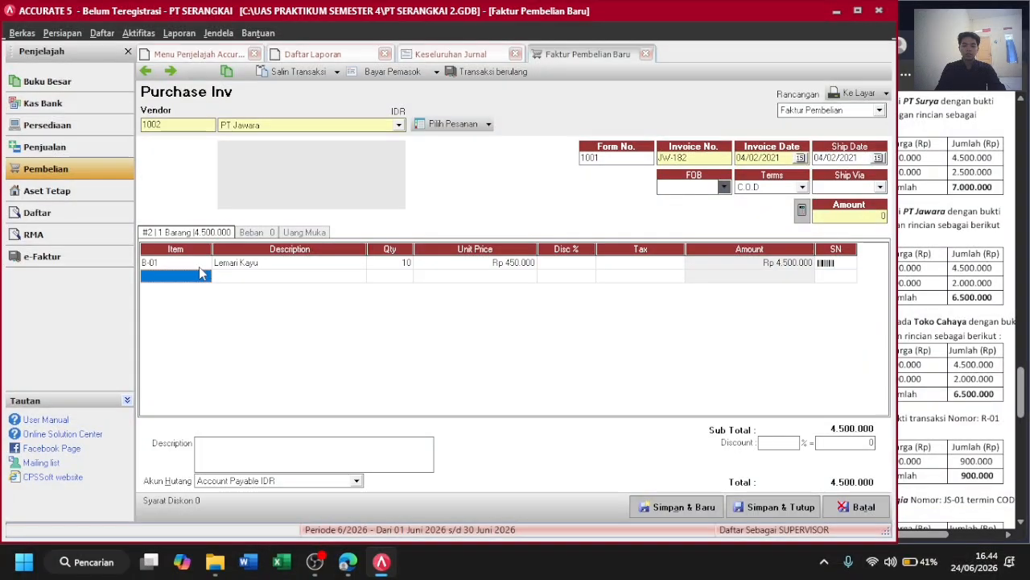
Add item B-03 Kursi Kayu to the second line of the PT Jawara invoice by searching the item list for KURSI.
key("alt+Tab")
key("alt+Tab")
type("kursi")
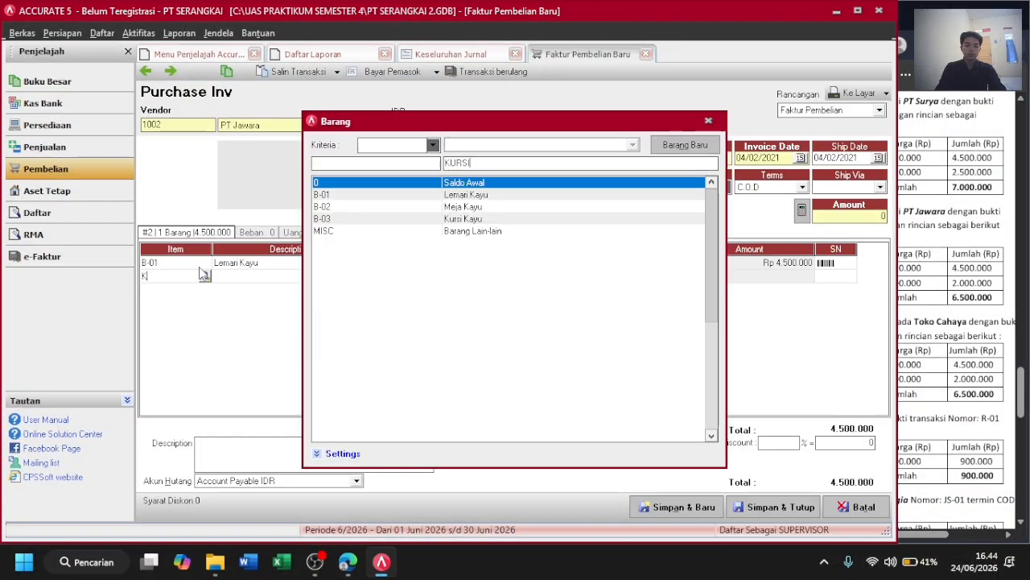
key("Return")
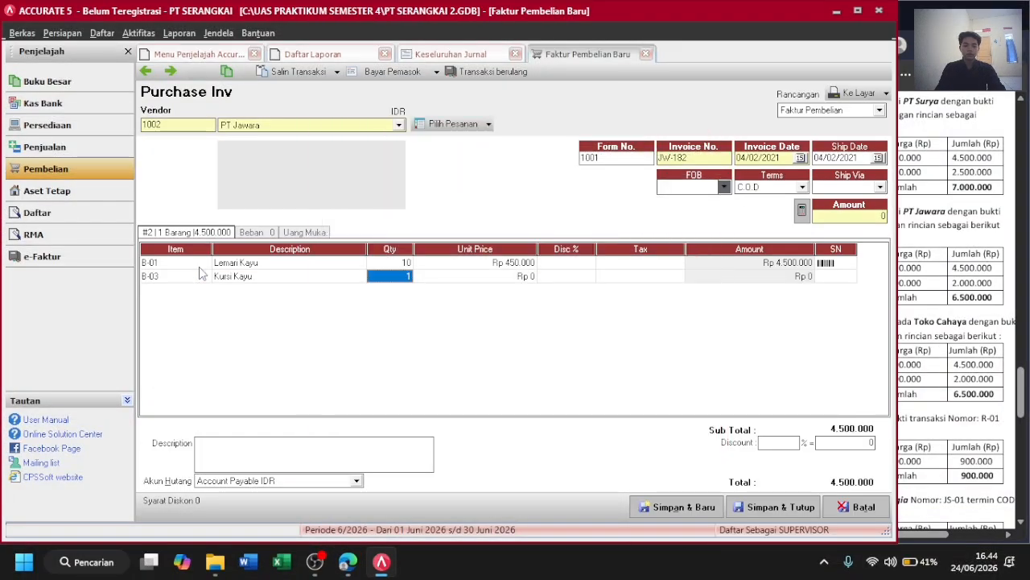
Set the Kursi Kayu line's quantity to 20 and its unit price to Rp 100.000, following the exercise PDF.
key("alt+Tab")
key("alt+Tab")
type("20")
key("Tab")
key("alt+Tab")
key("alt+Tab")
type("10")
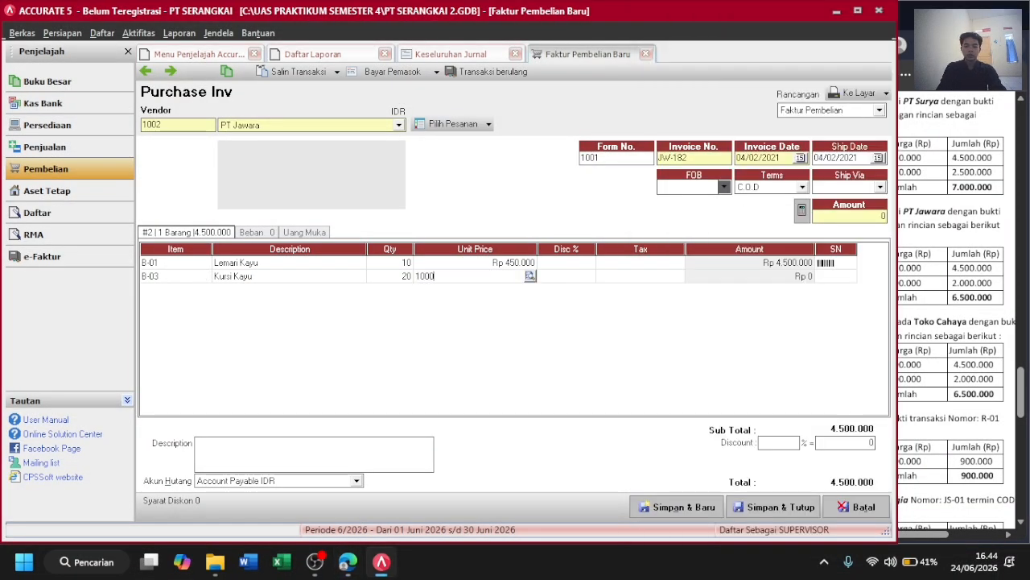
type("0.000")
key("Tab")
key("Tab")
key("Return")
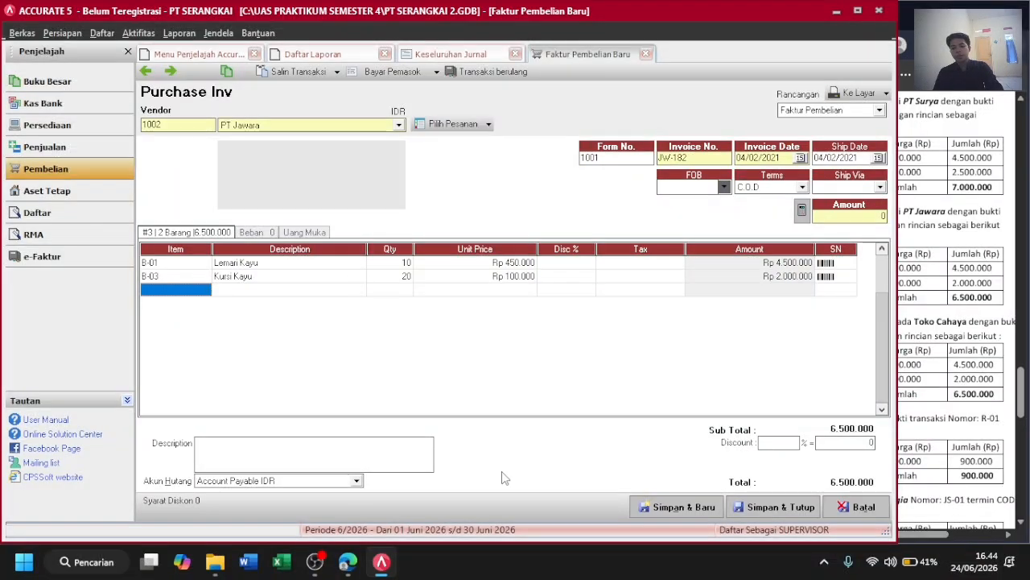
Compare the PT Jawara purchase invoice with the exercise PDF, and save and close it.
left_click(1007, 321)
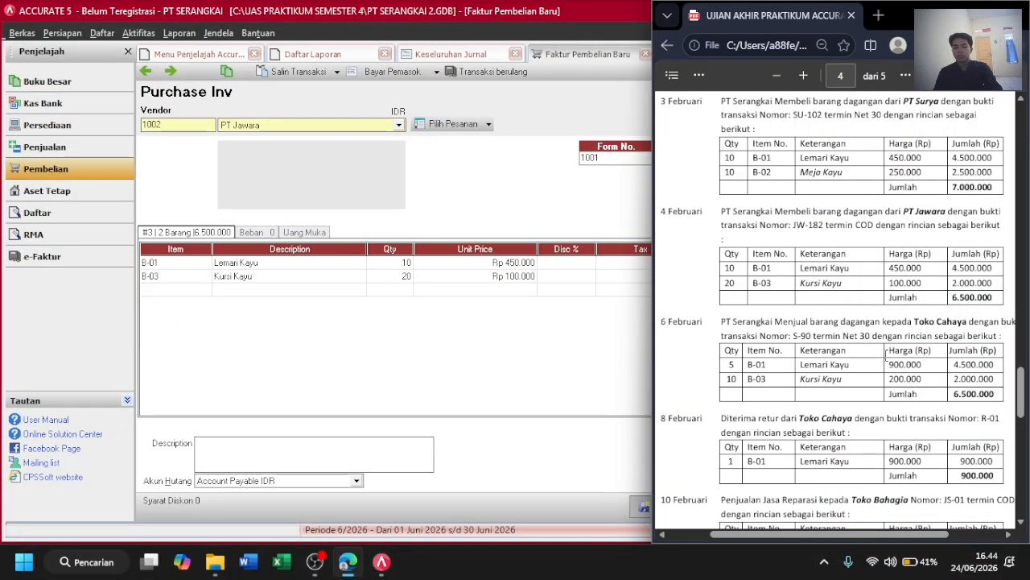
left_click(585, 369)
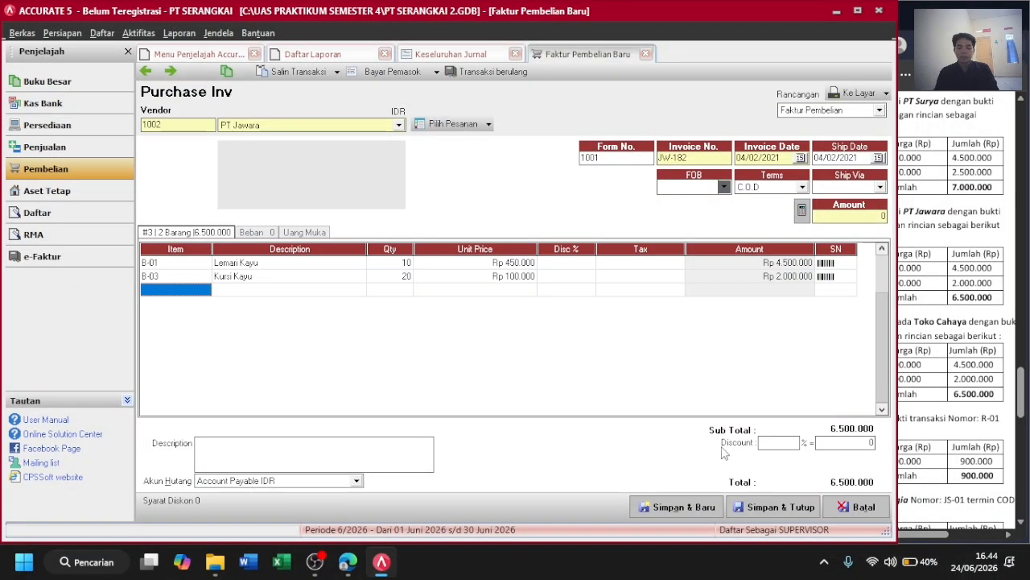
left_click(800, 513)
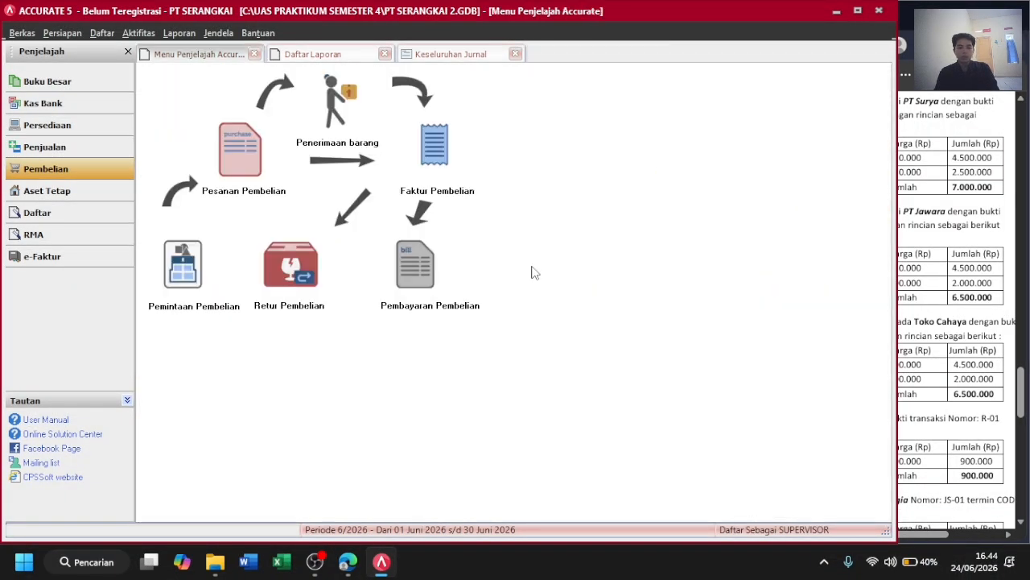
Start a purchase payment for vendor PT Jawara, with the payment date and cheque date both set to 04/02/2021.
left_click(402, 261)
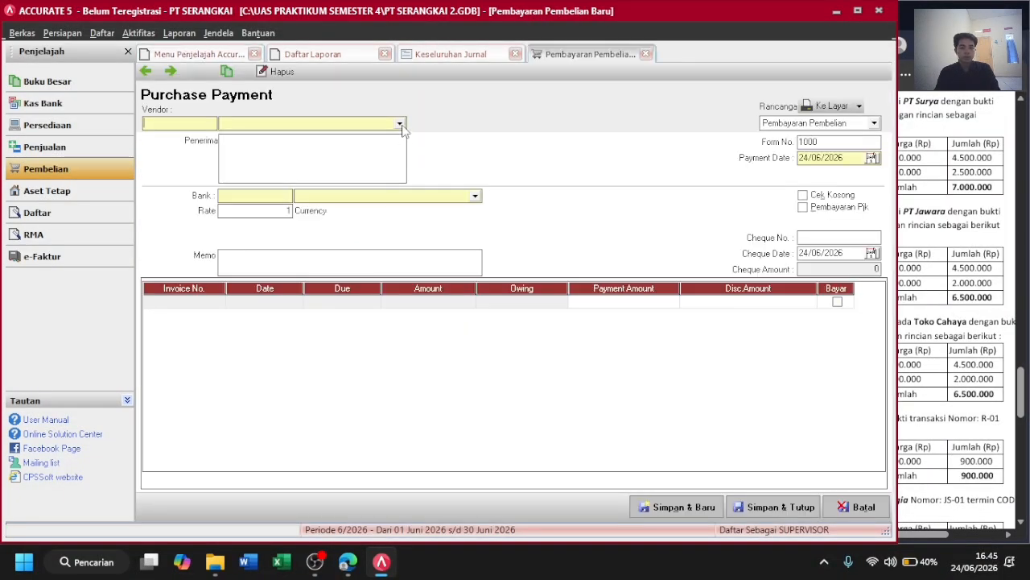
left_click(400, 124)
left_click(255, 147)
left_click(846, 159)
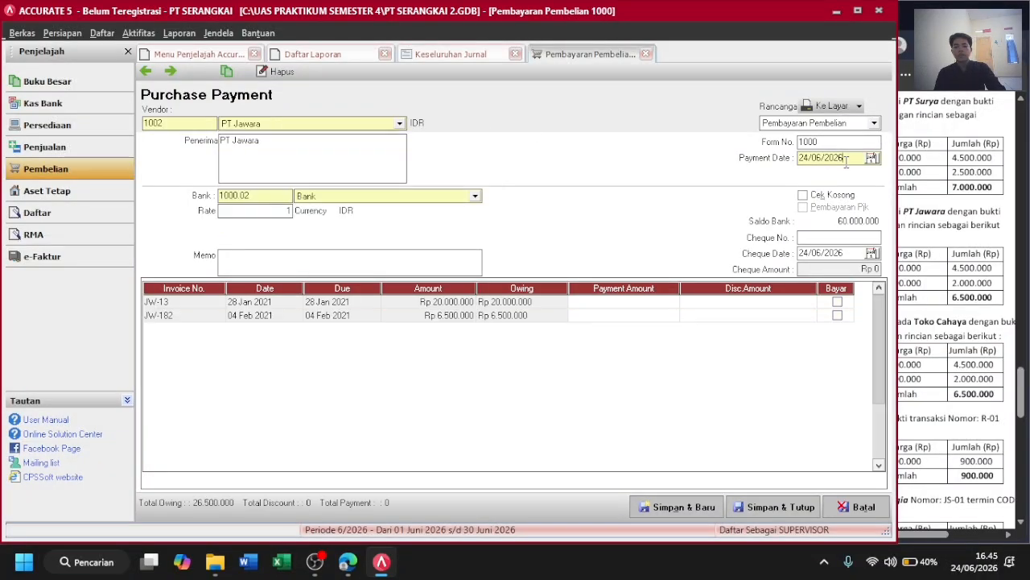
double_click(846, 159)
type("4/02/2021")
left_click(843, 252)
double_click(844, 253)
type("4/2/2021")
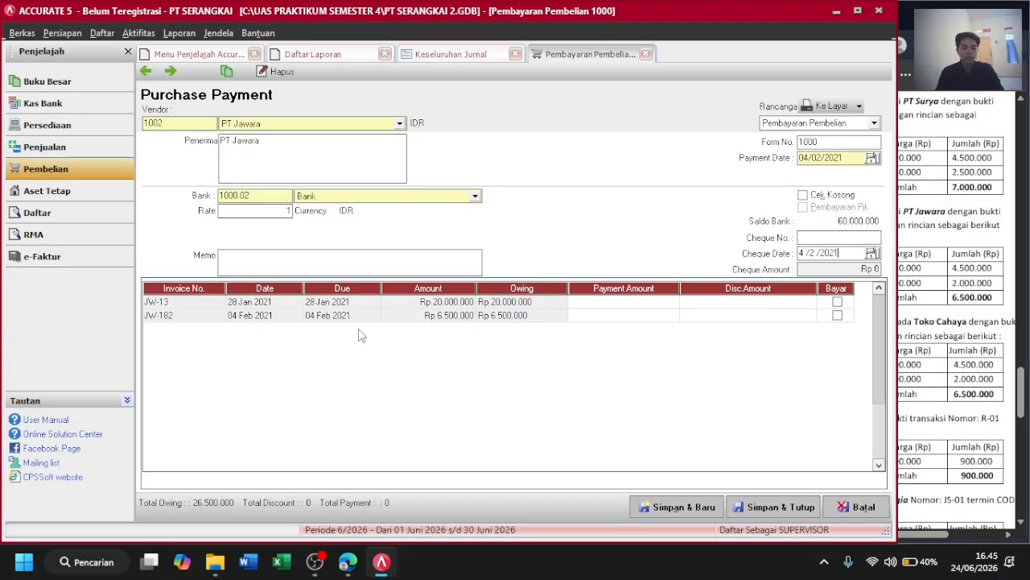
Mark invoice JW-182 for full payment of Rp 6.500.000, and save and close the purchase payment.
left_click(837, 316)
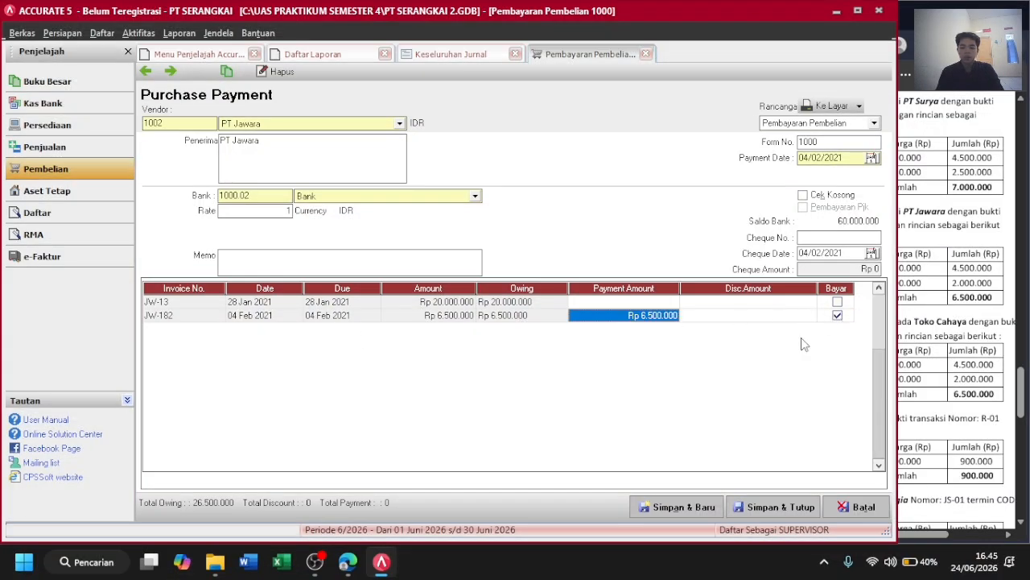
key("Tab")
key("Tab")
key("Tab")
key("Tab")
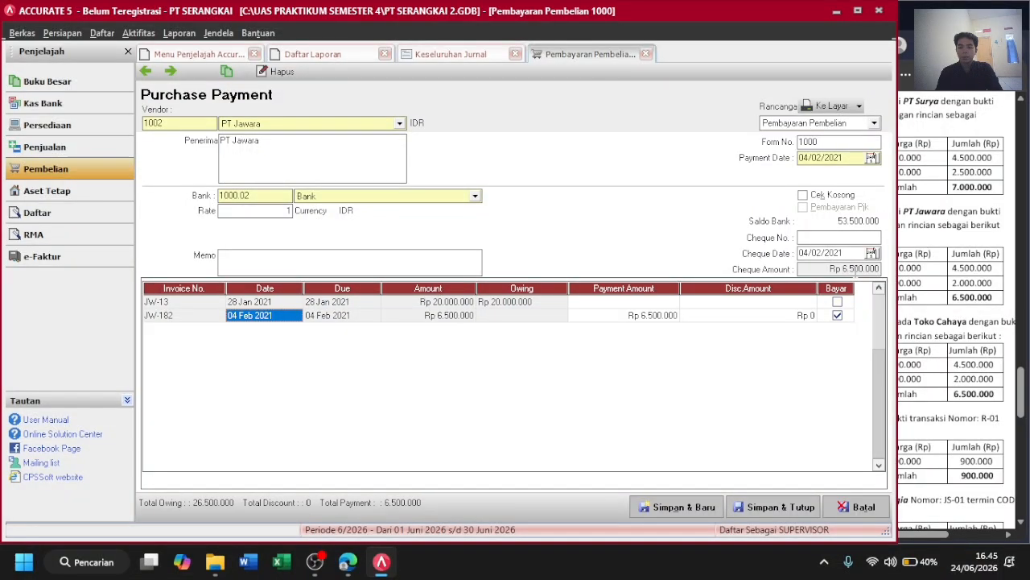
left_click(785, 507)
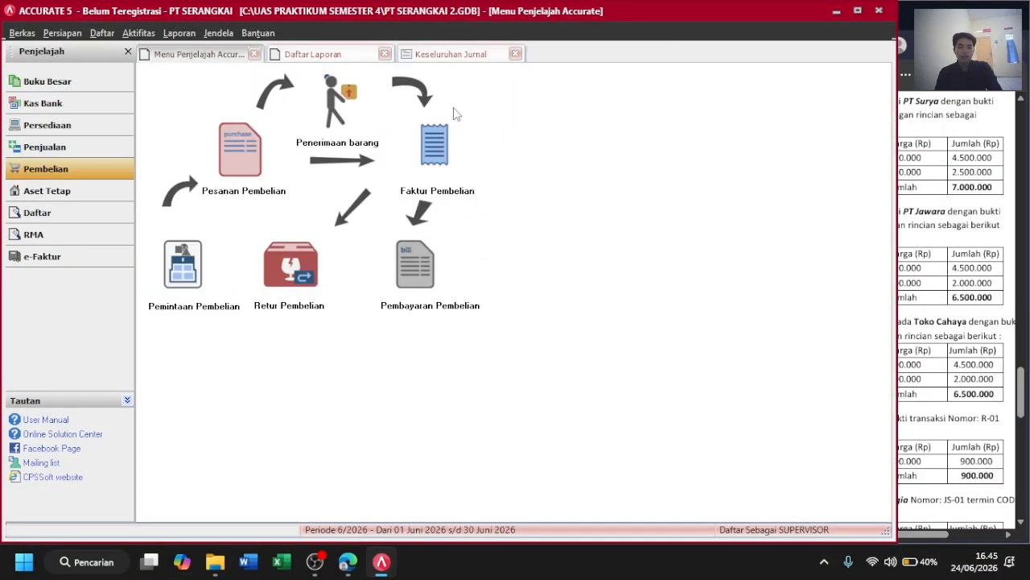
Refresh the Keseluruhan Jurnal report to check the PT Jawara entries, and read the 6 February sale to Toko Cahaya in the exercise PDF.
left_click(444, 53)
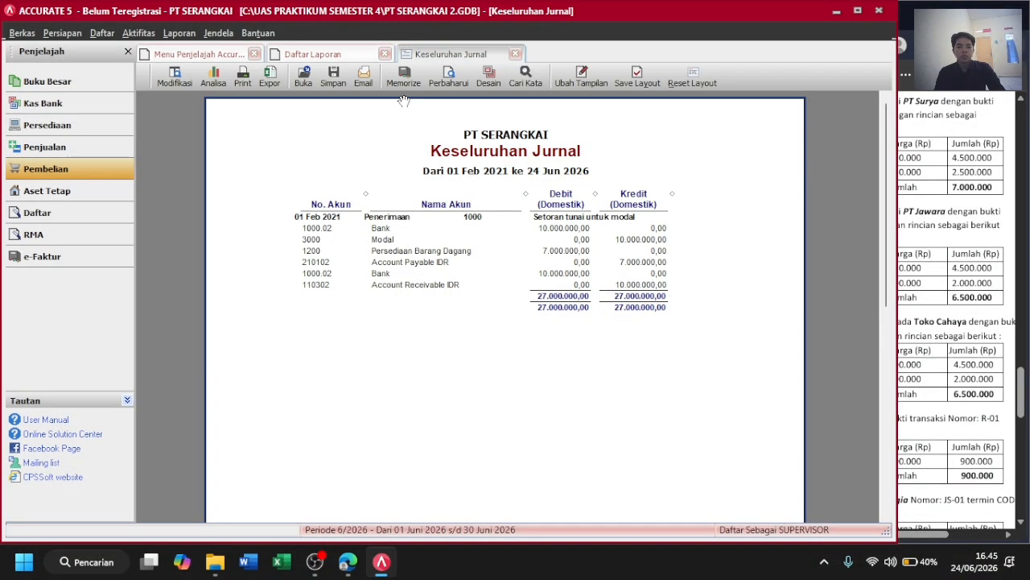
left_click(448, 76)
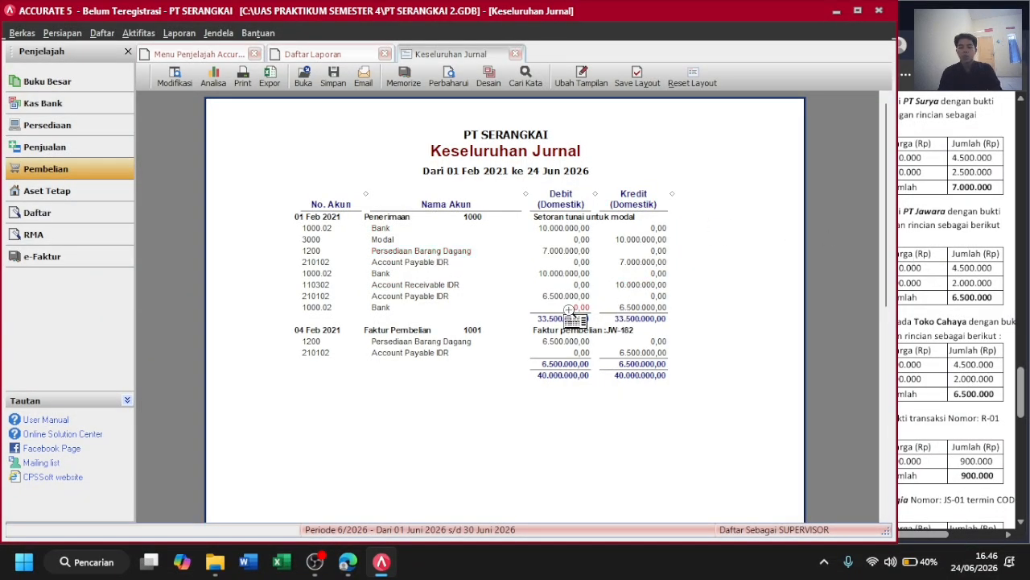
left_click(916, 322)
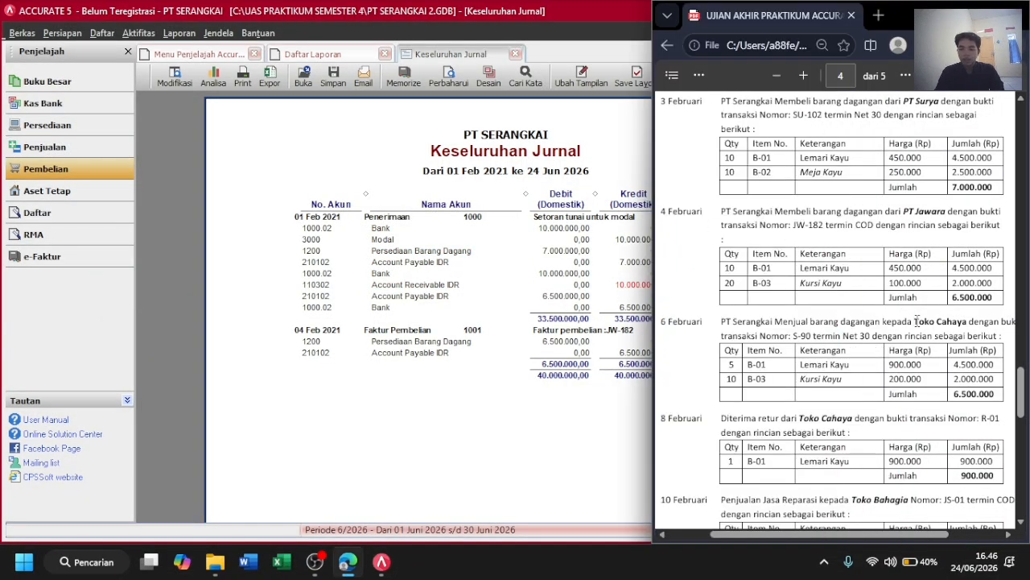
scroll(915, 321, "down", 2)
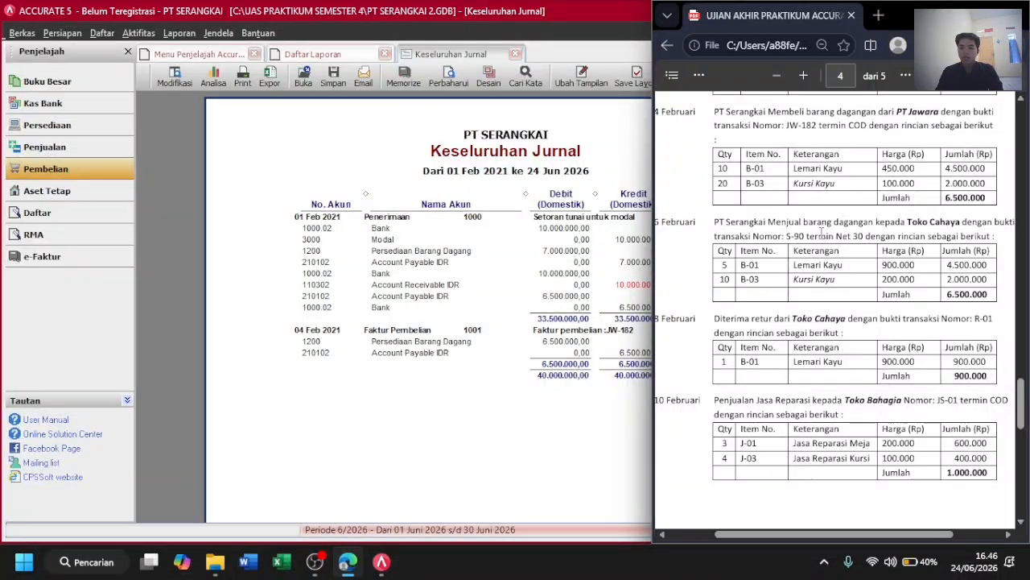
scroll(846, 243, "right", 1)
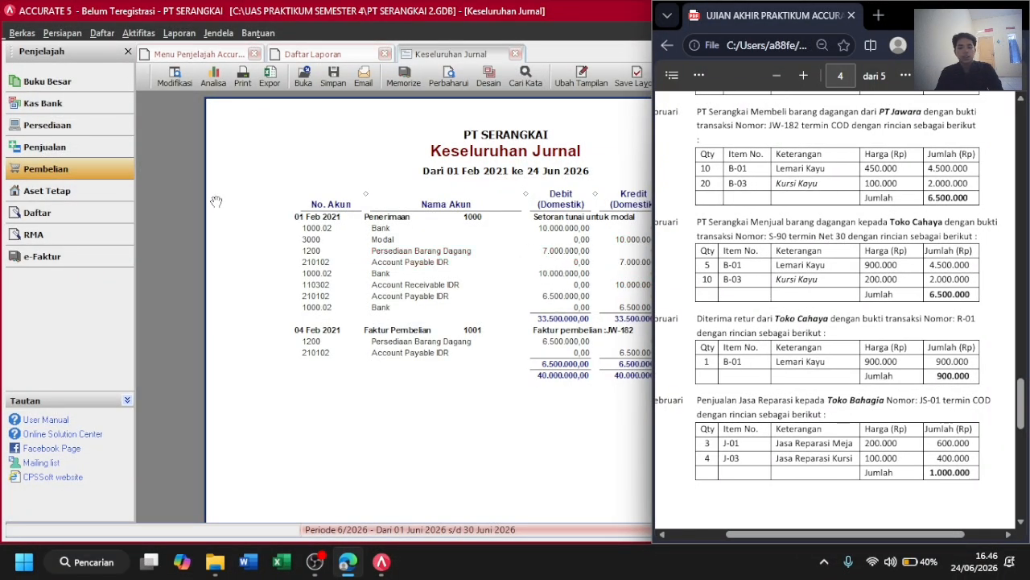
Start a sales invoice for customer Toko Cahaya and enter invoice number S-90 from the exercise PDF.
left_click(133, 147)
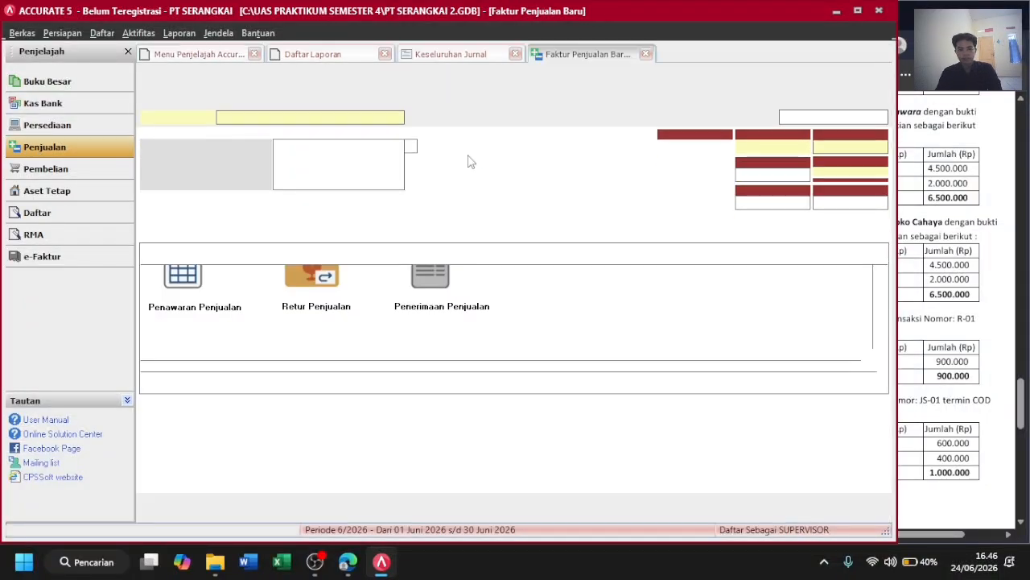
left_click(397, 117)
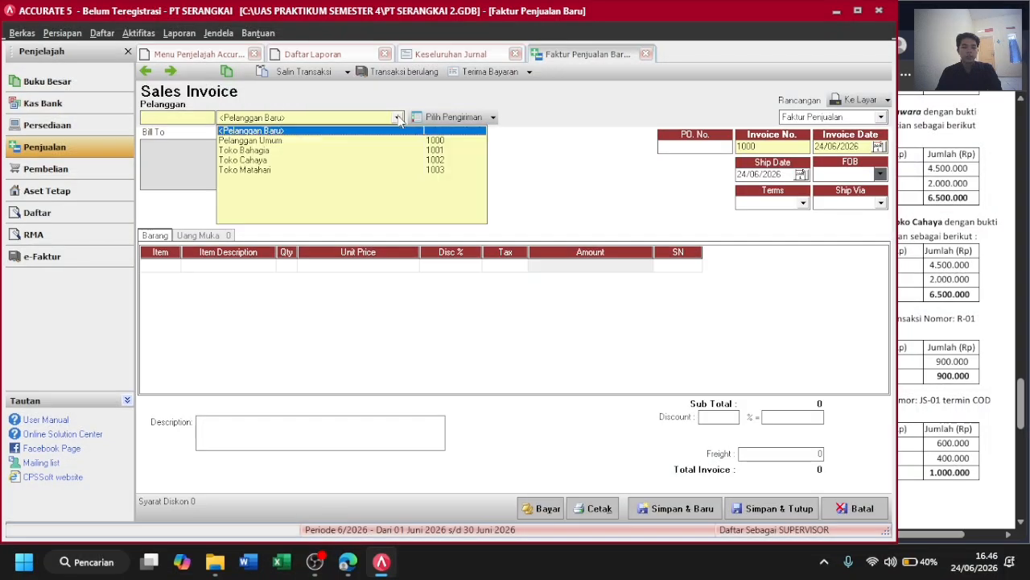
left_click(261, 160)
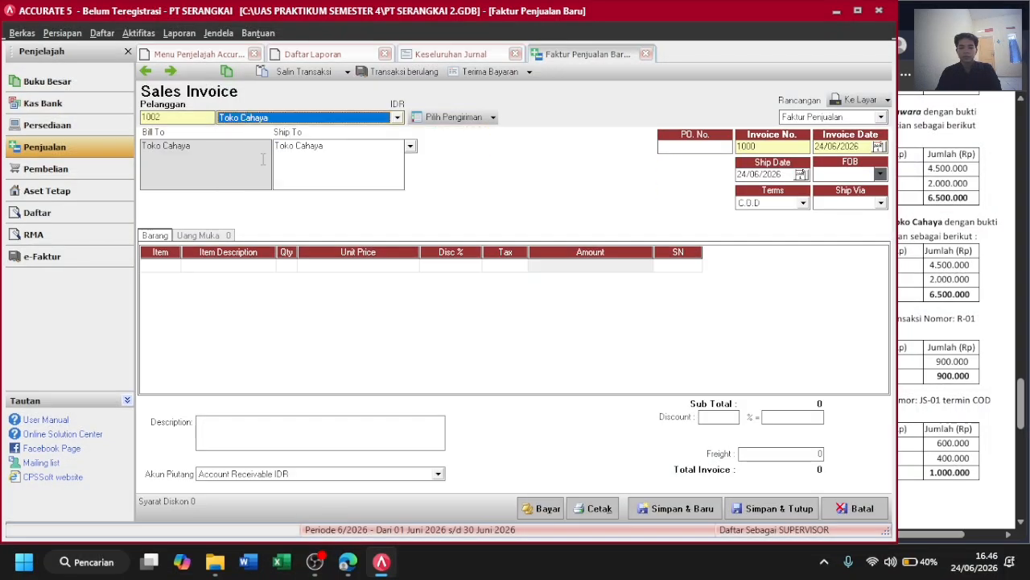
key("alt+Tab")
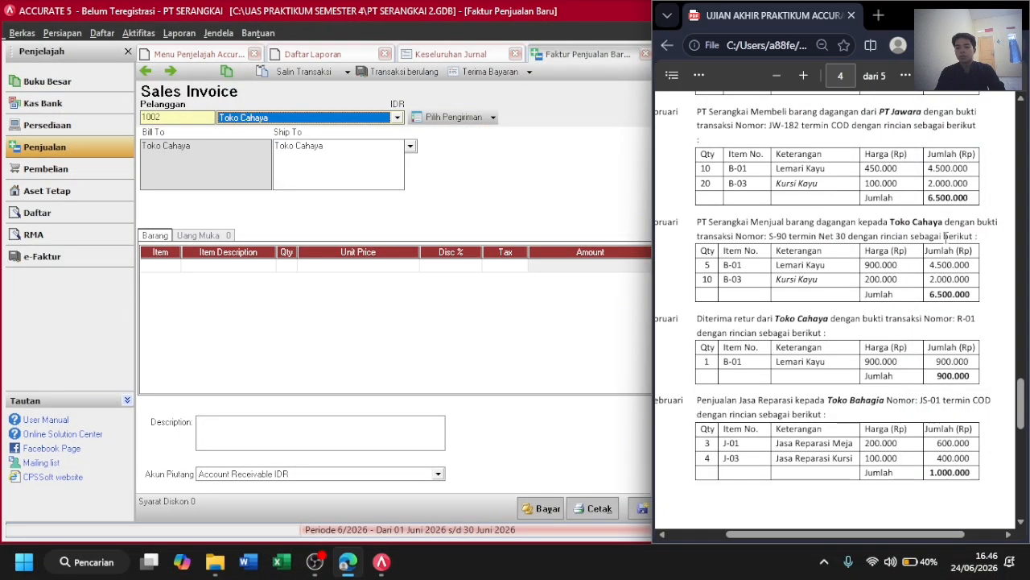
key("alt+Tab")
type("S")
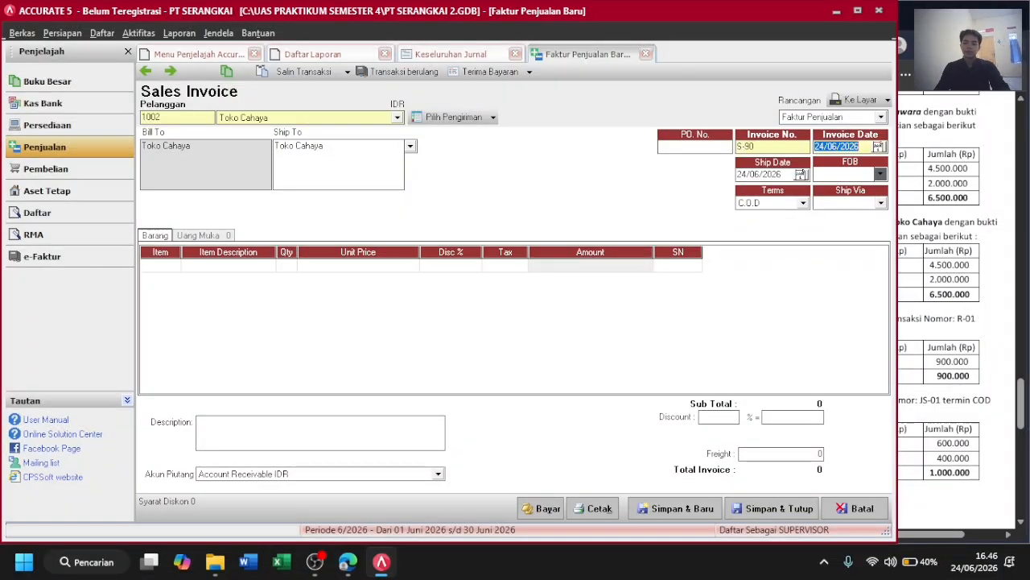
Set the Toko Cahaya invoice's invoice date and ship date to 6 February 2021, following the exercise PDF.
key("alt+Tab")
key("alt+Tab")
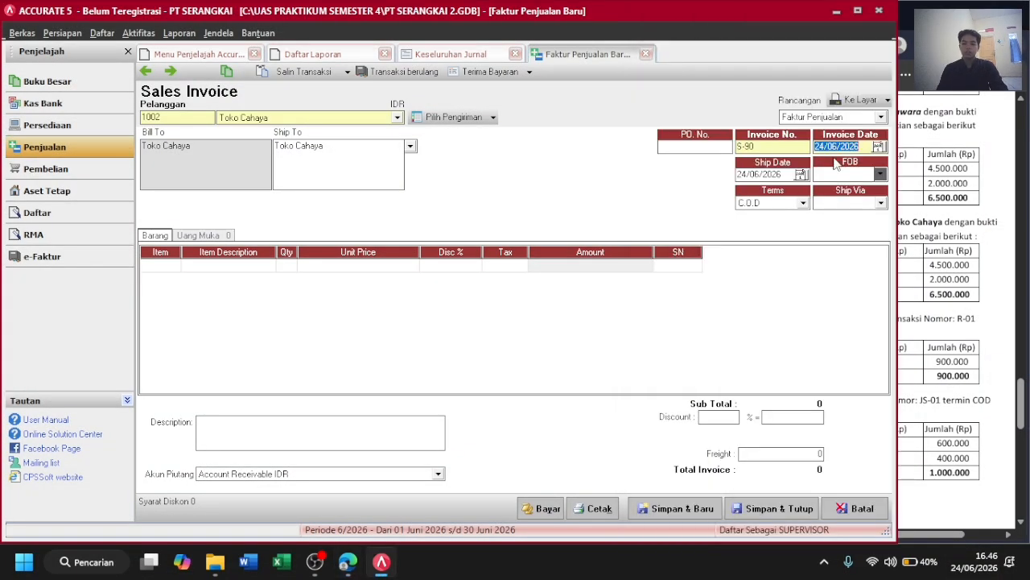
left_click_drag(889, 221, 686, 258)
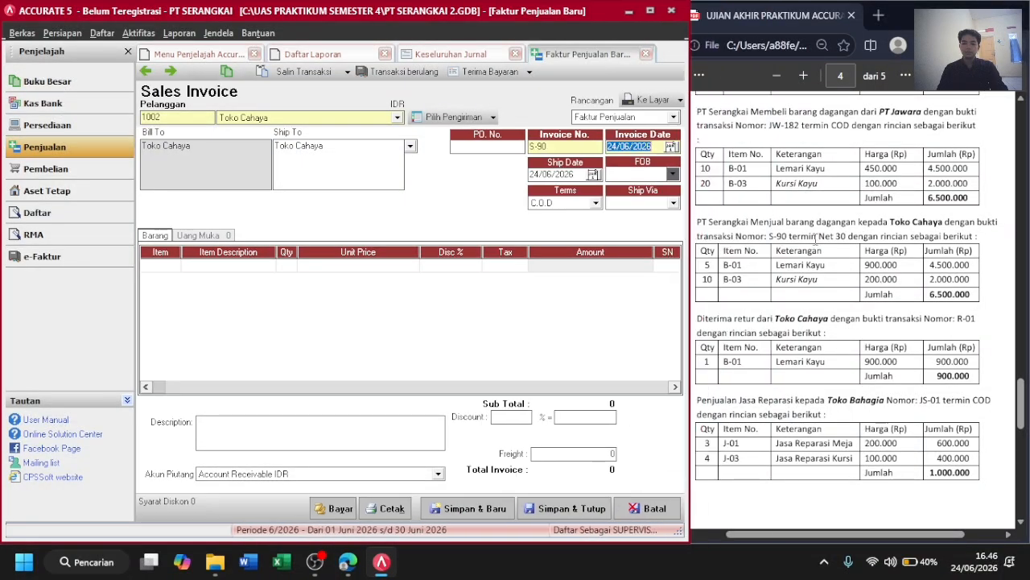
scroll(815, 238, "left", 2)
type("6/02/2021")
key("Tab")
type("6 /2 ")
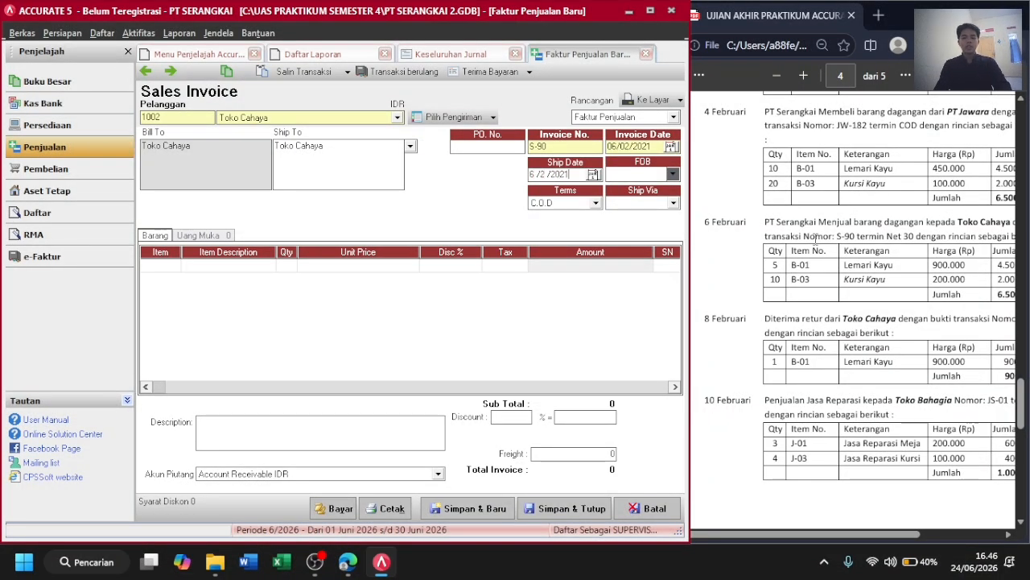
type("/2021")
key("Tab")
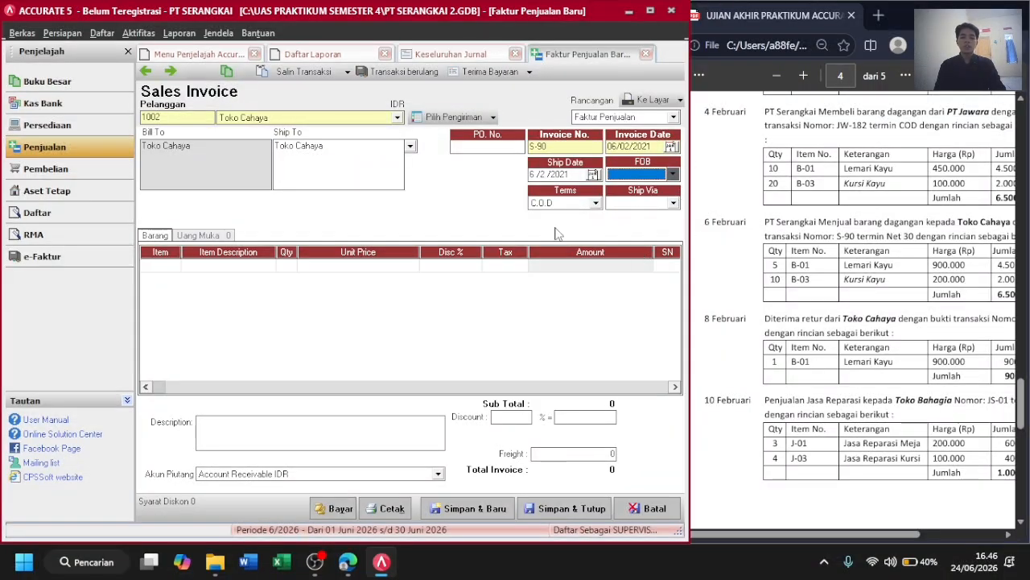
Check the Toko Cahaya sale's terms in the exercise PDF and set the invoice terms to Net 30.
scroll(792, 275, "right", 2)
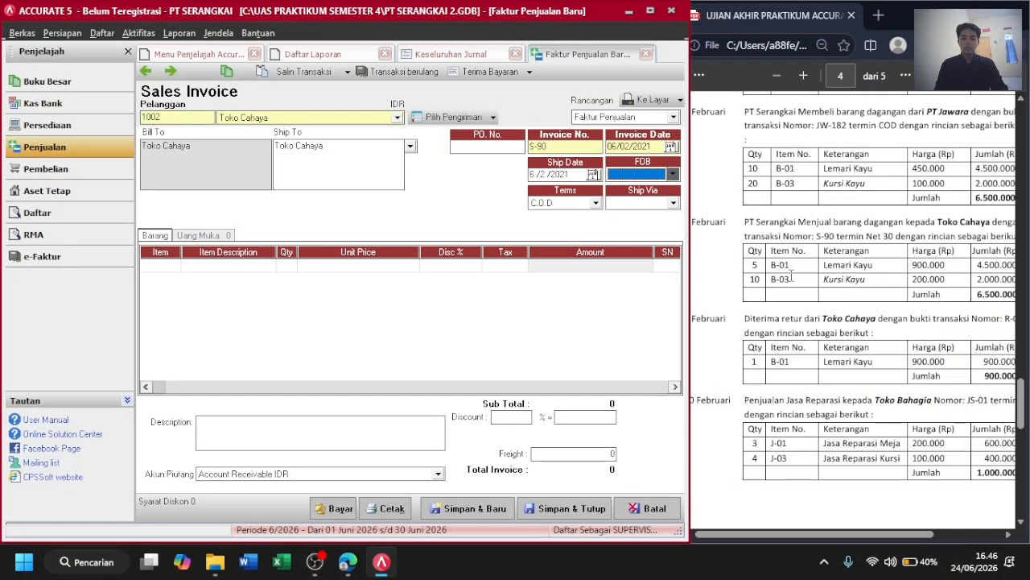
scroll(776, 279, "right", 4)
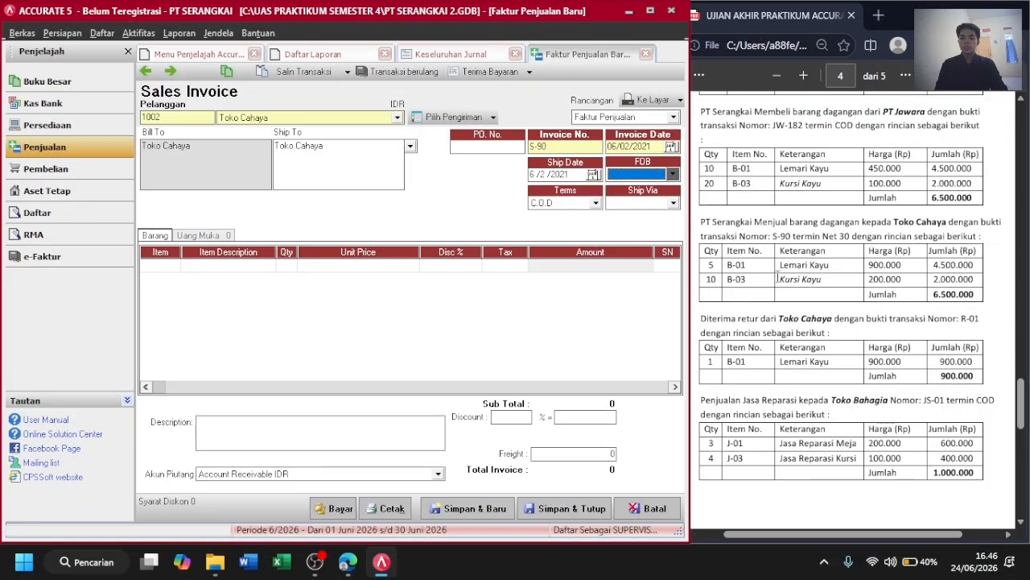
left_click(595, 204)
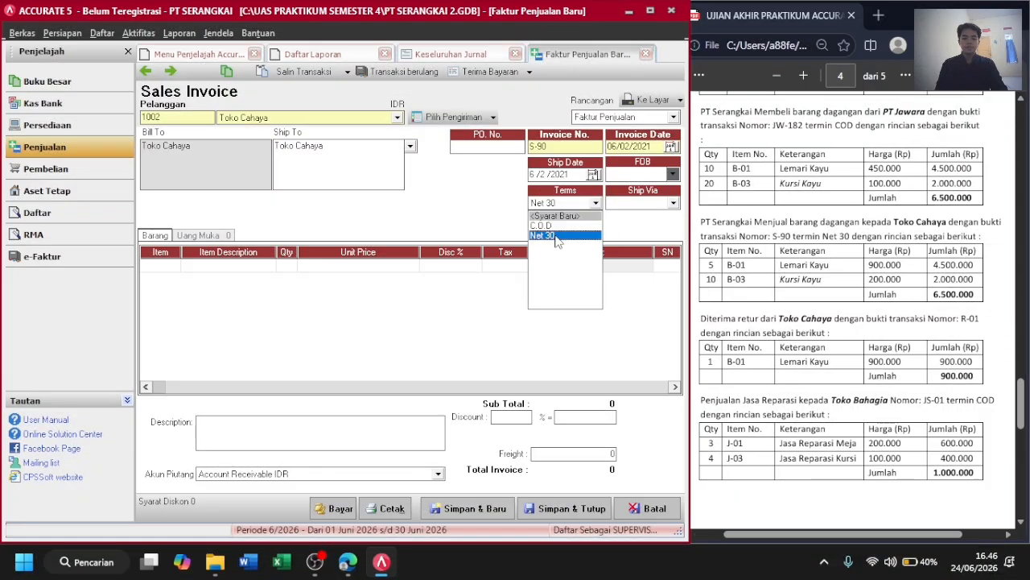
left_click(556, 235)
Add item B-01 Lemari Kayu to the first line of the S-90 invoice by searching for LEMA, with quantity 5.
left_click(151, 269)
type("LEMA")
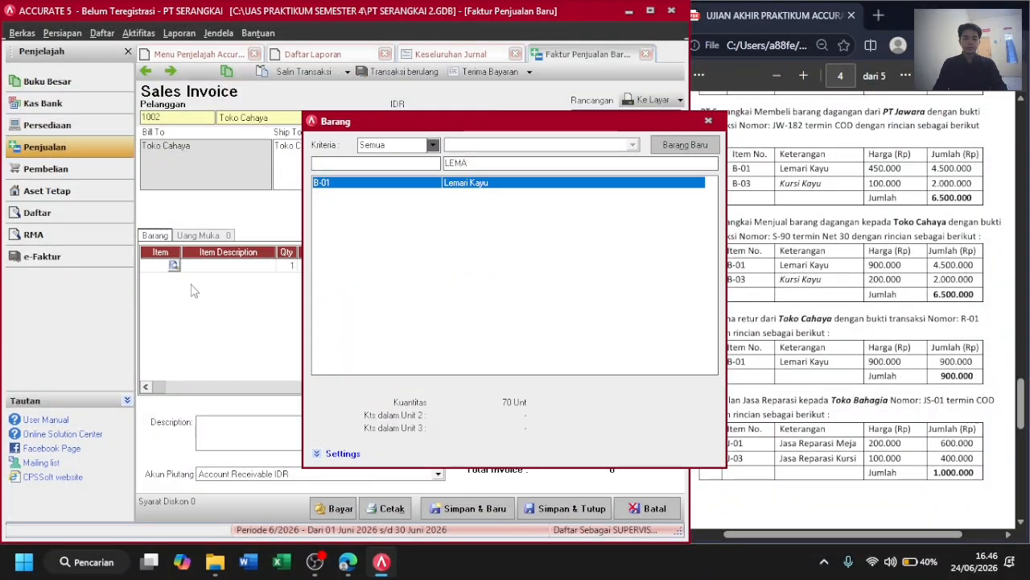
key("Return")
key("Tab")
type("5")
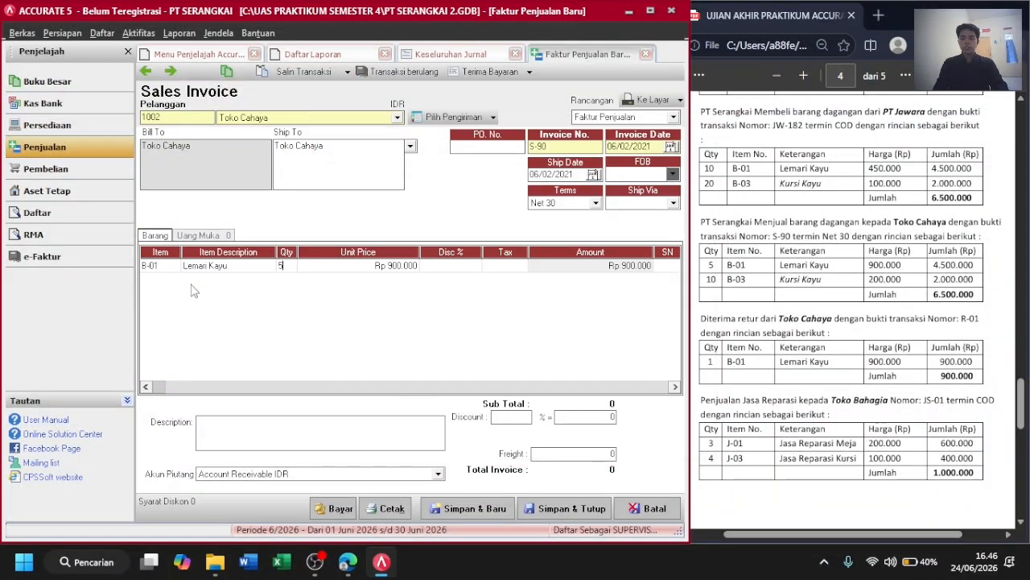
key("Tab")
key("Tab")
key("Tab")
key("Tab")
key("Tab")
key("Tab")
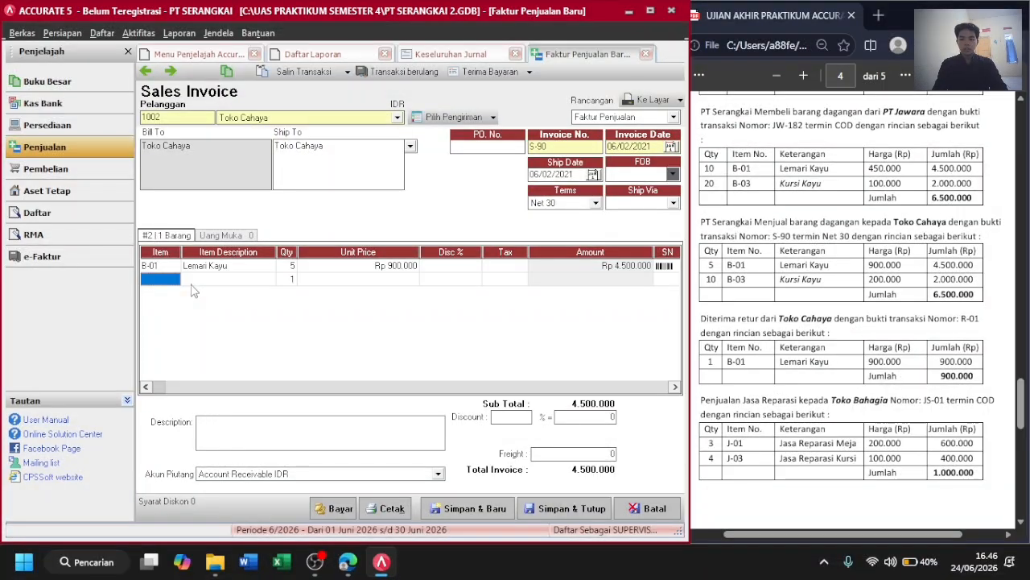
Add item B-03 Kursi Kayu with quantity 10 to the second line of the S-90 invoice, and save and close it.
type("KUR")
key("Down")
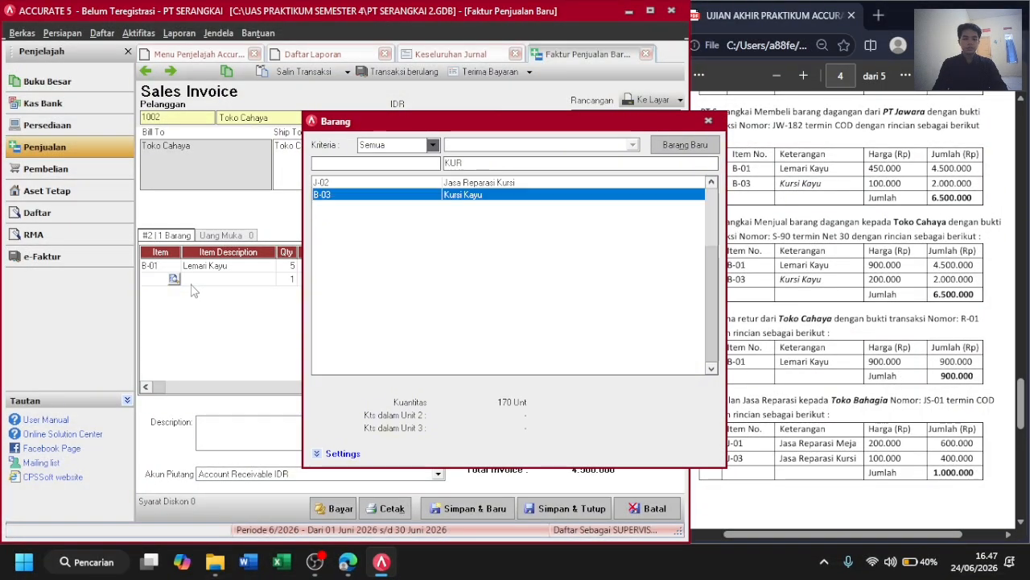
key("Return")
type("10")
key("Tab")
key("Tab")
key("Tab")
key("Tab")
key("Tab")
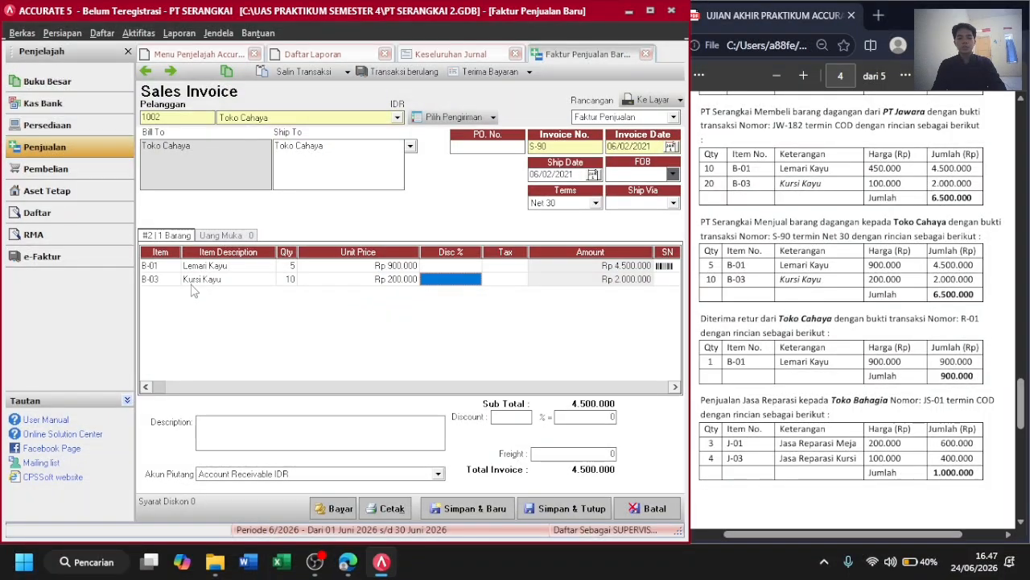
key("Tab")
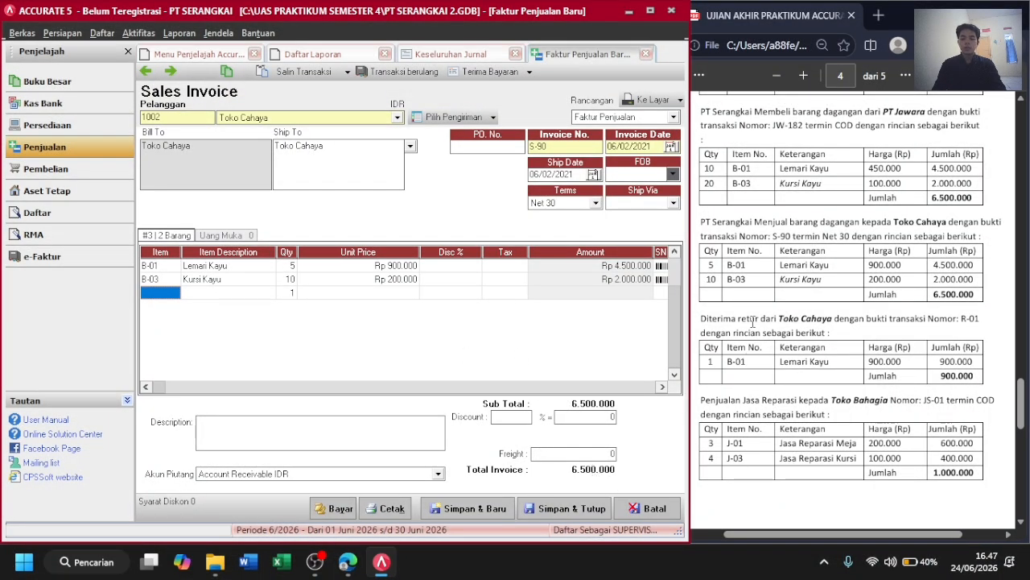
left_click(547, 514)
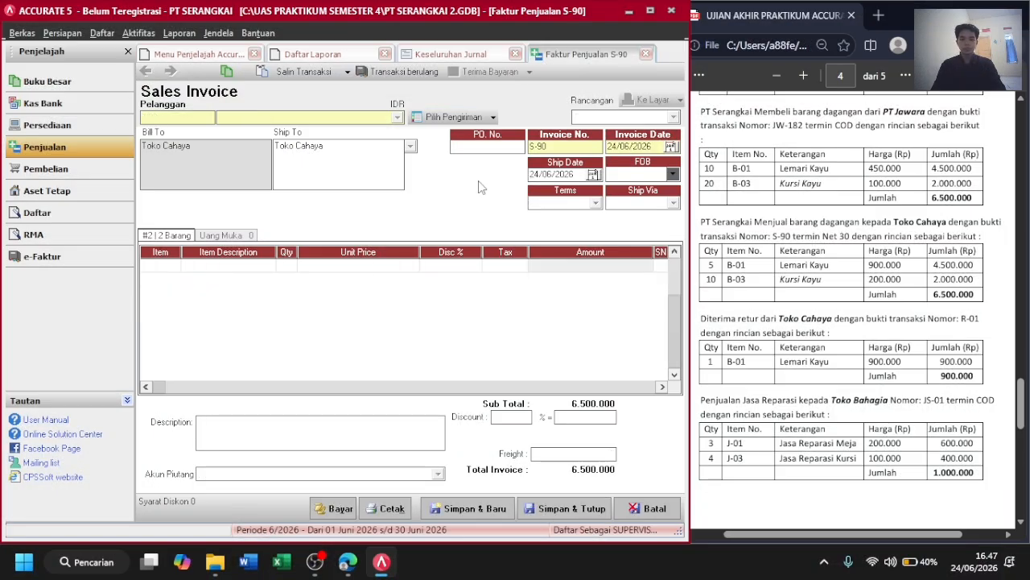
Refresh the Keseluruhan Jurnal report and examine the S-90 sales entries beside the exercise PDF.
left_click(466, 61)
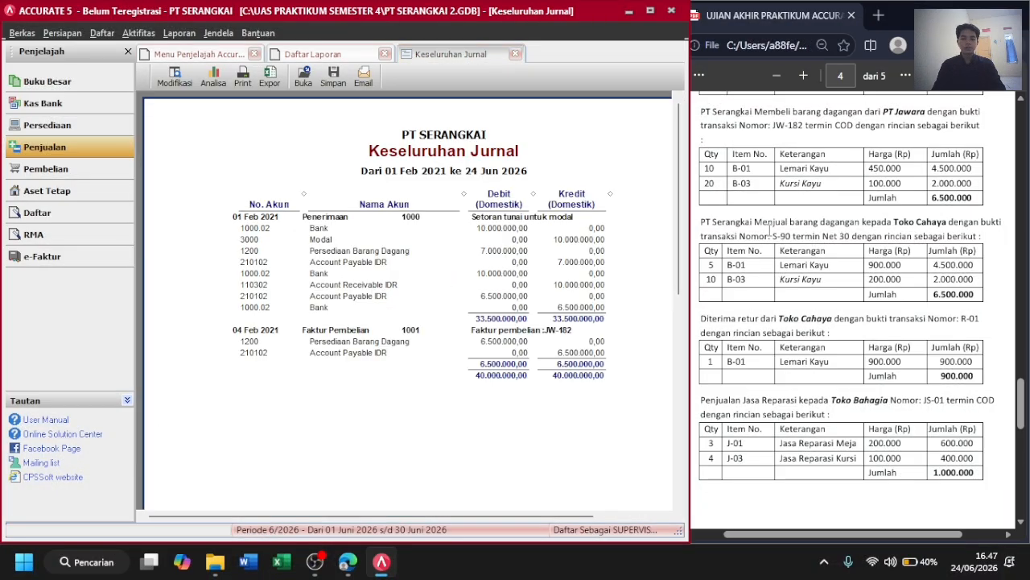
left_click_drag(689, 192, 895, 197)
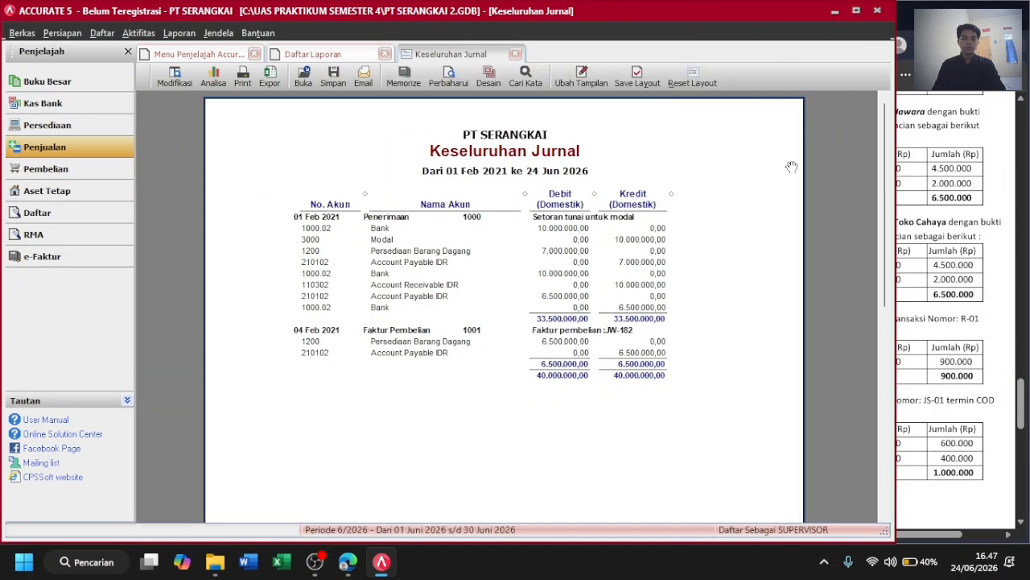
left_click(449, 77)
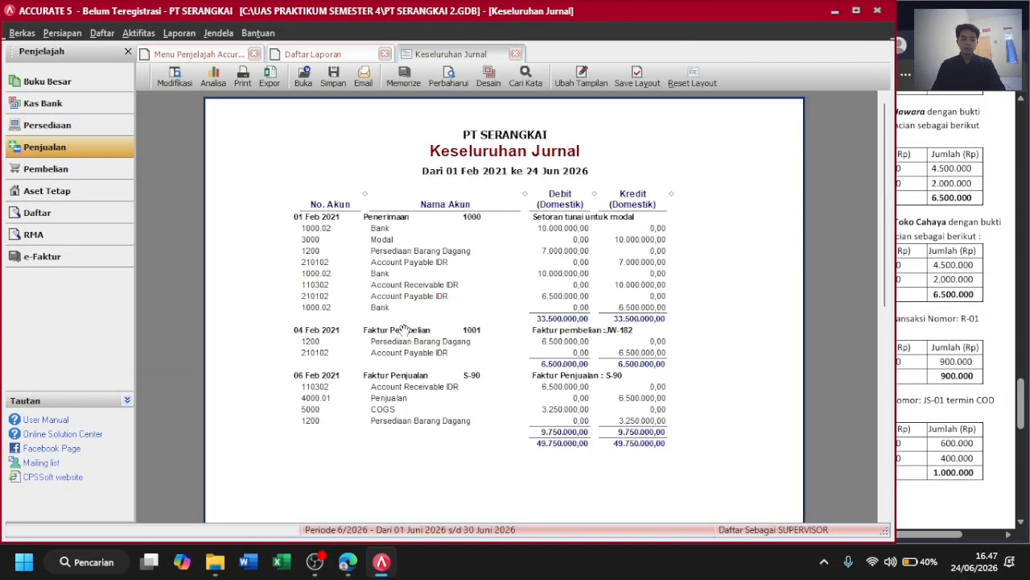
scroll(404, 330, "down", 3)
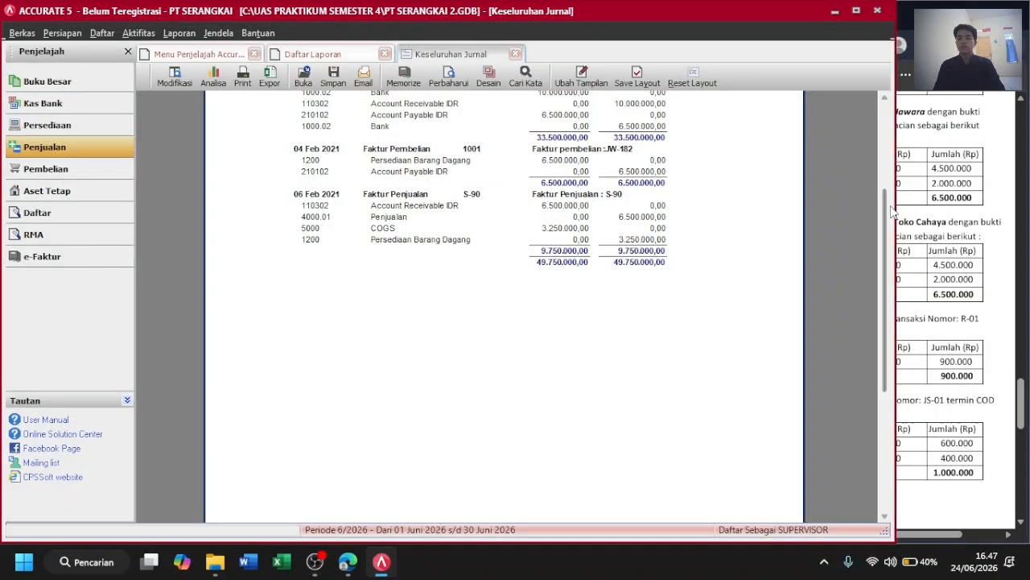
left_click_drag(890, 206, 653, 207)
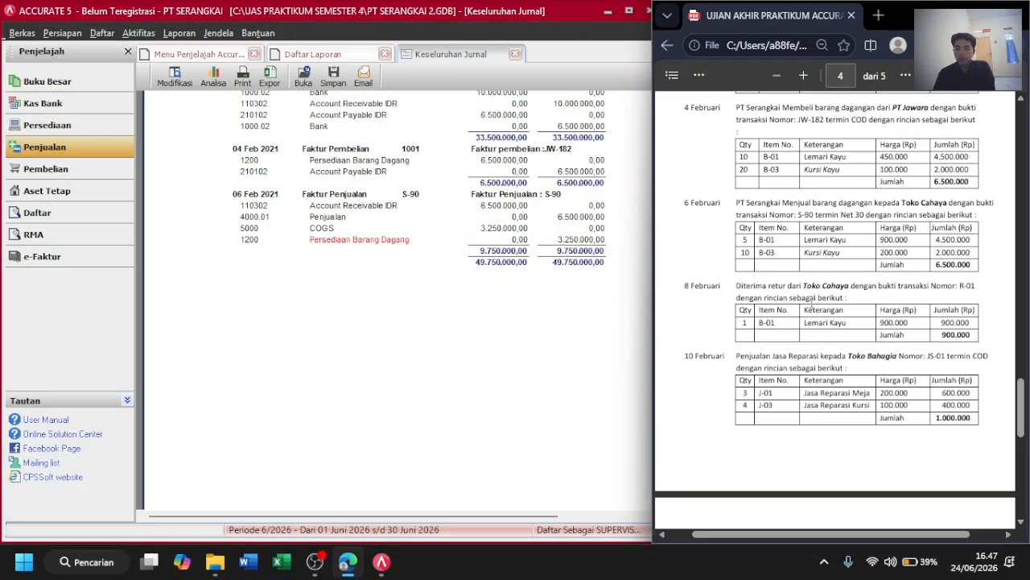
Start a new sales return for the customer Toko Cahaya.
scroll(785, 296, "right", 1)
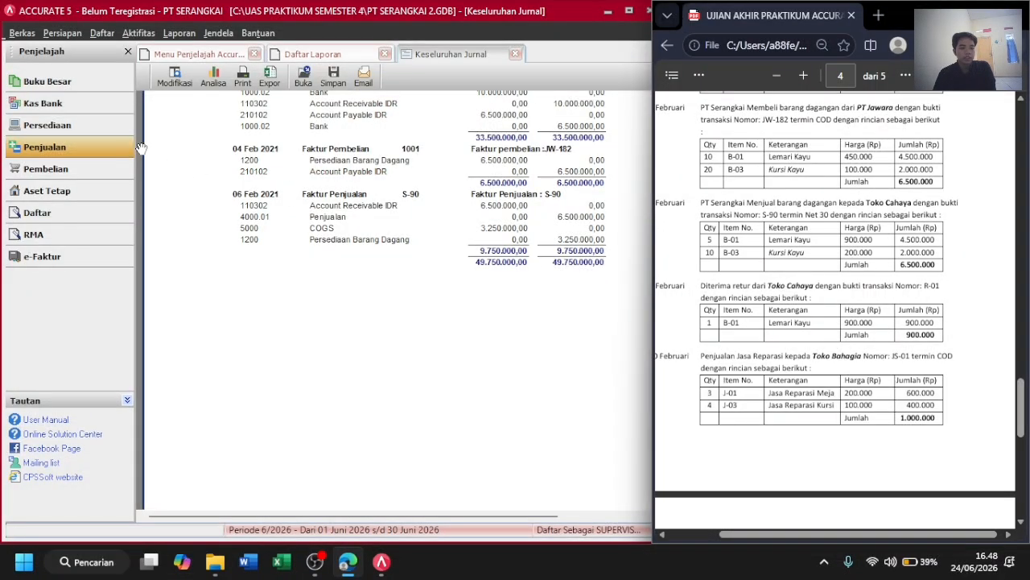
left_click(82, 154)
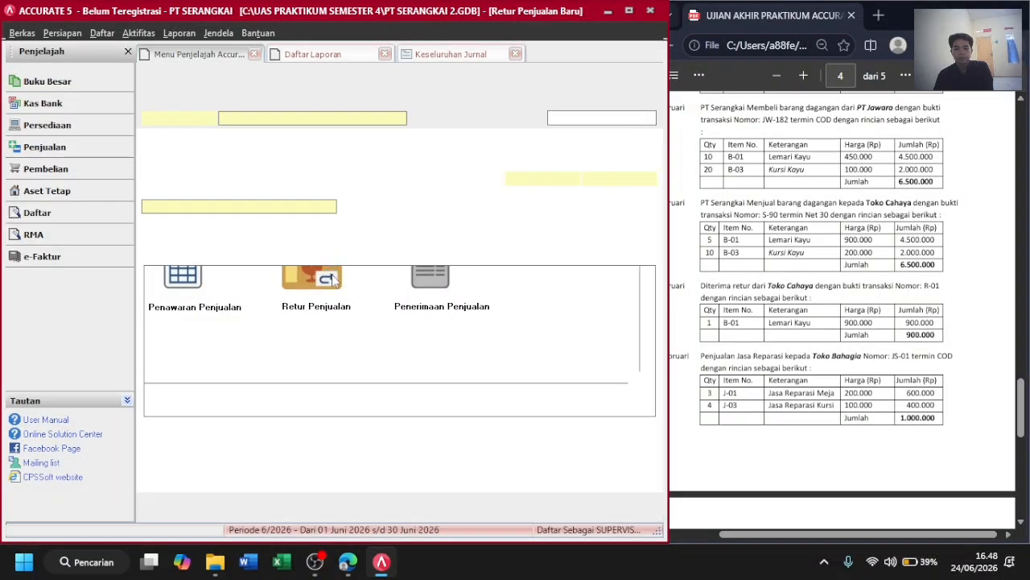
left_click(400, 120)
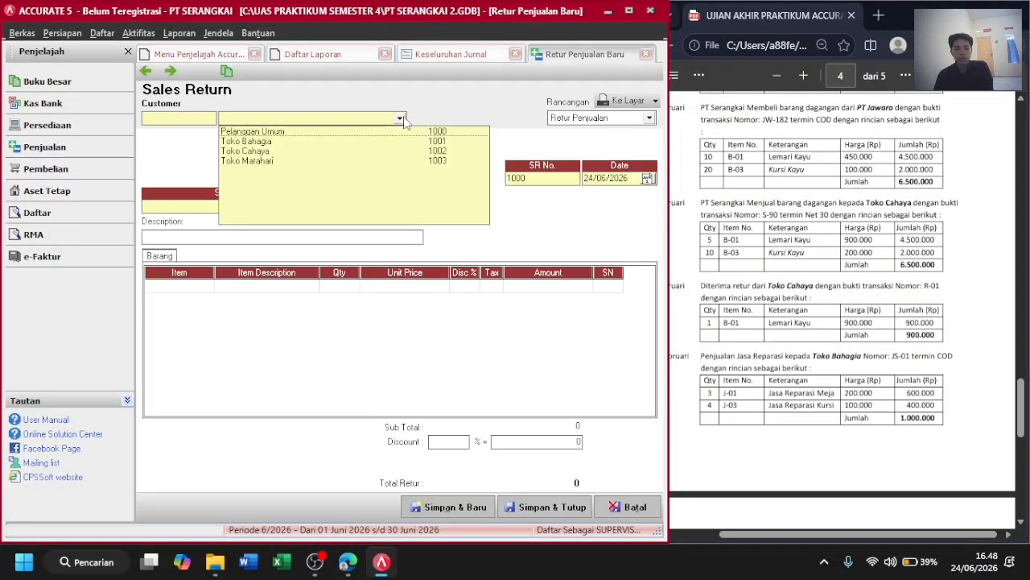
left_click(254, 152)
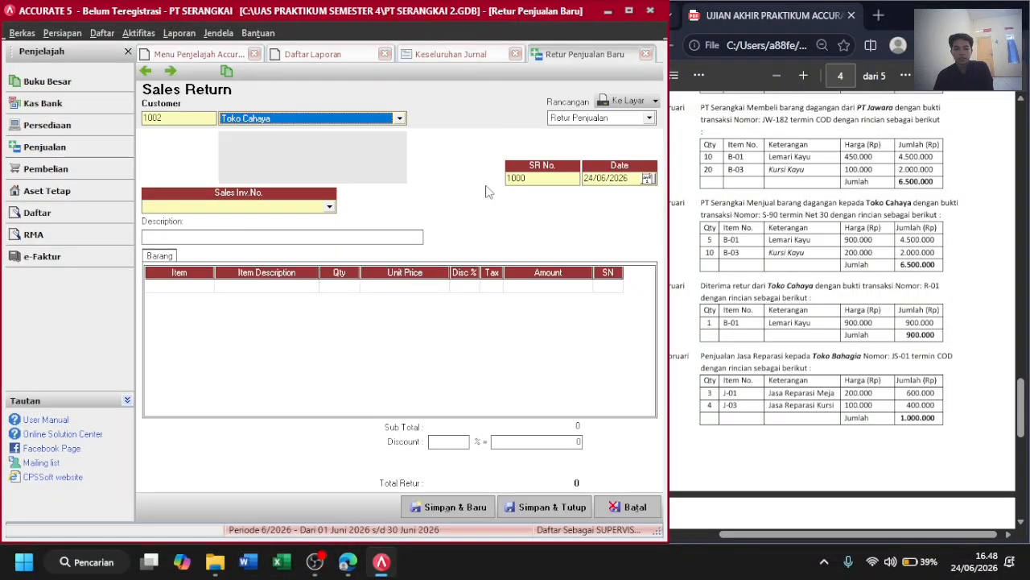
Set the sales return's number to R-01 and its date to 08/02/2021, as given in the exercise PDF.
left_click(551, 177)
double_click(550, 178)
key("BackSpace")
type("R-0")
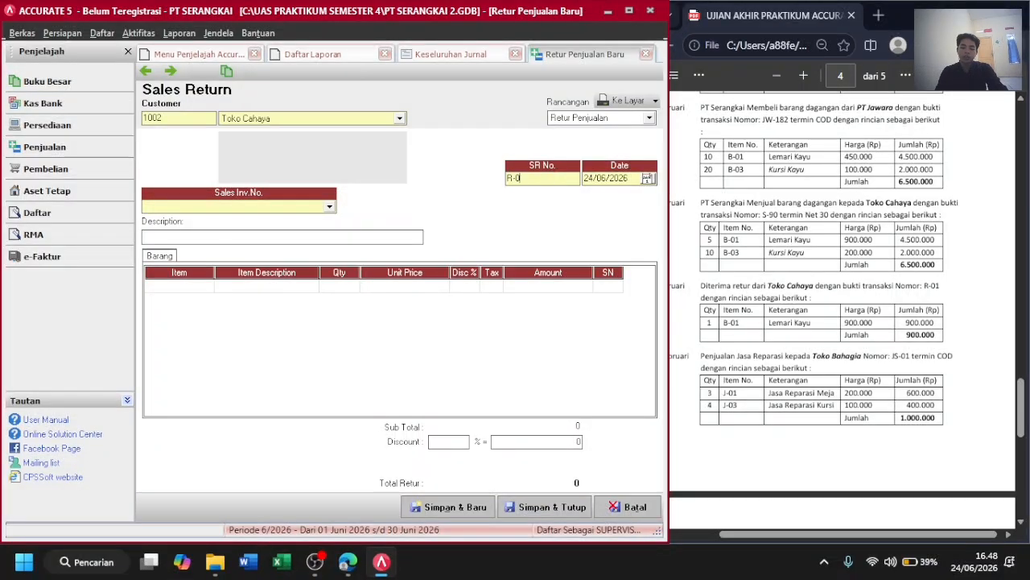
key("Tab")
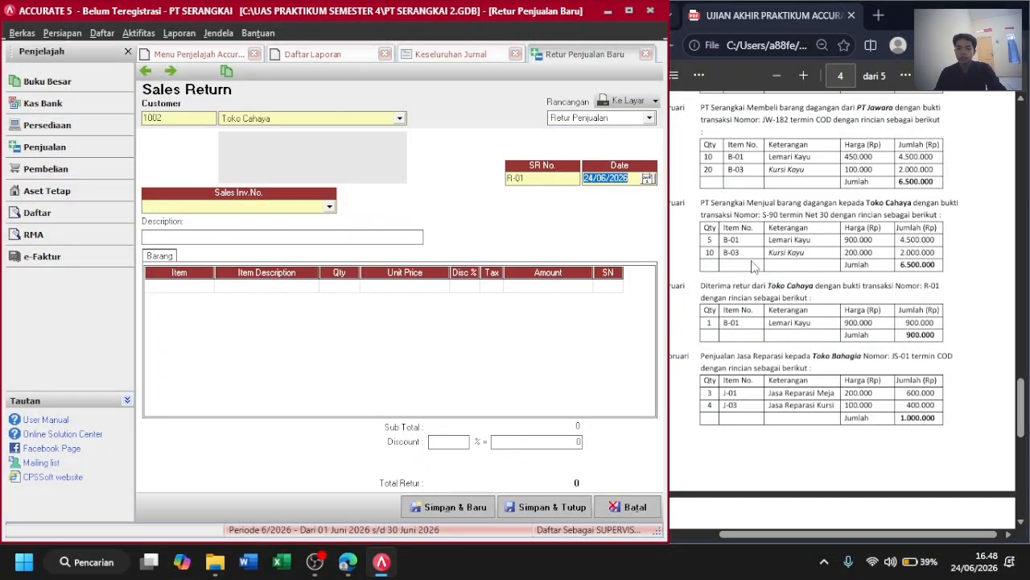
scroll(755, 267, "left", 3)
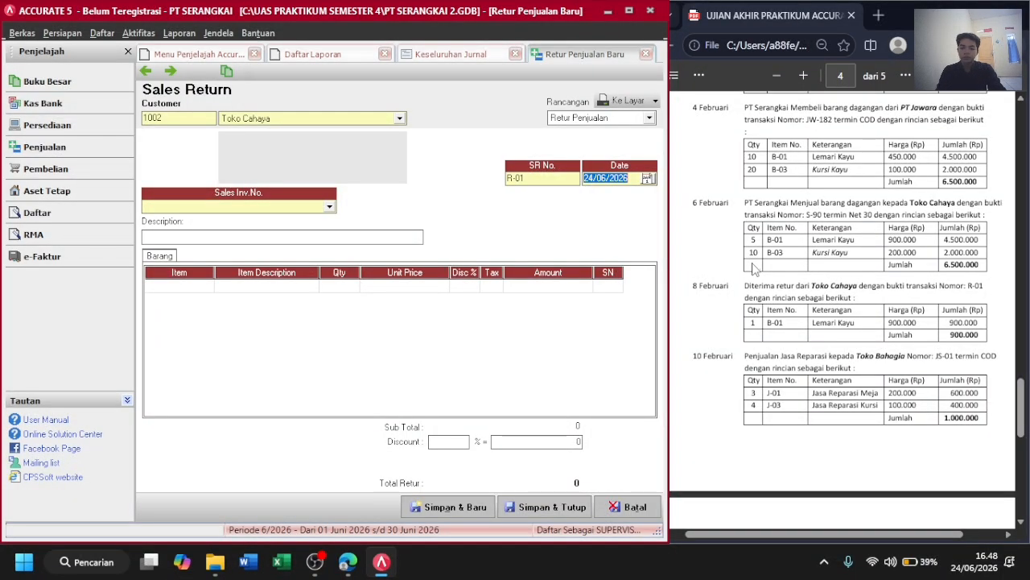
type("8 /2")
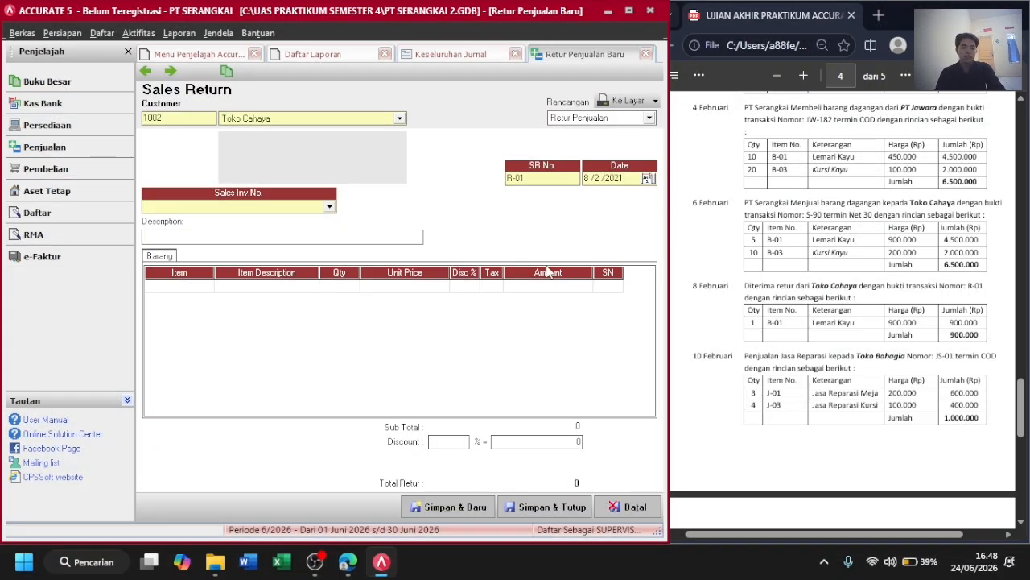
Link the return to sales invoice S-90 and add only Lemari Kayu (B-01), declining to return all items.
left_click(330, 207)
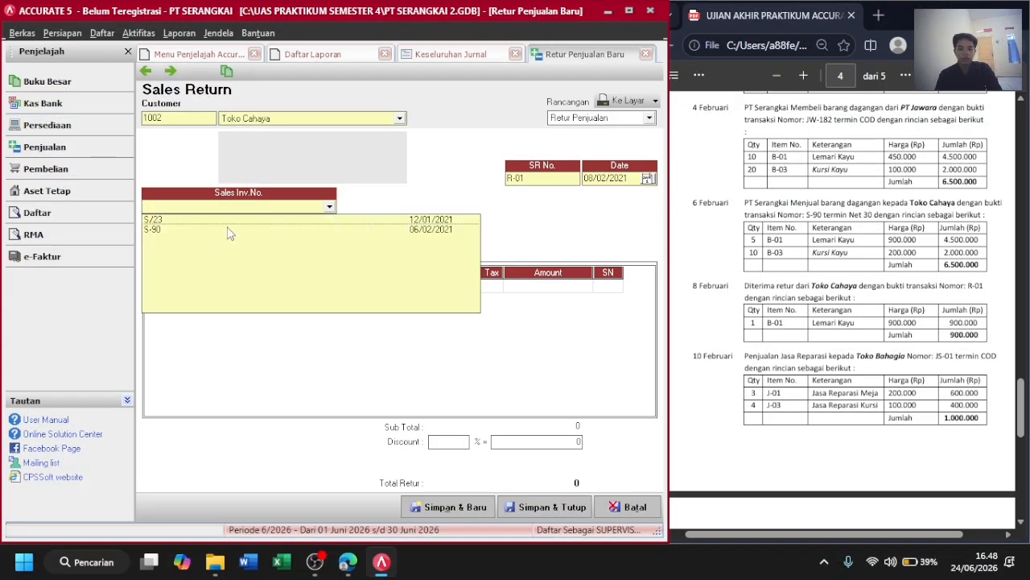
left_click(164, 230)
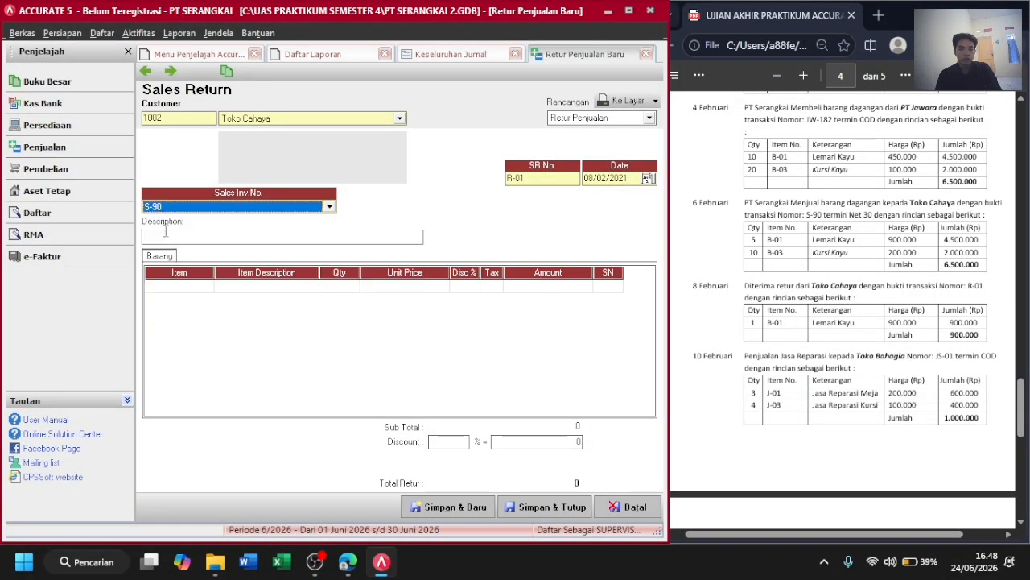
left_click(275, 286)
left_click(293, 289)
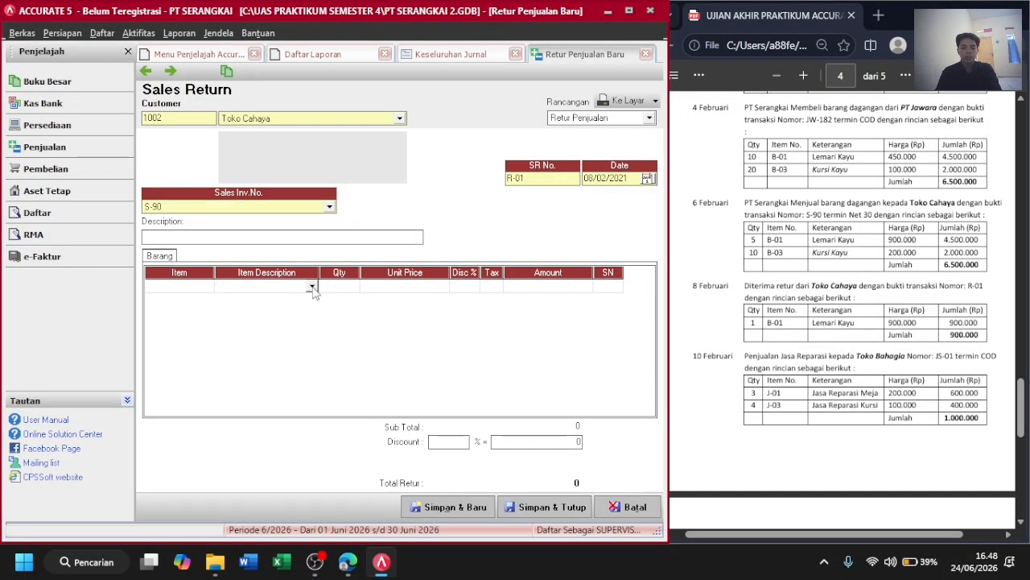
left_click(313, 288)
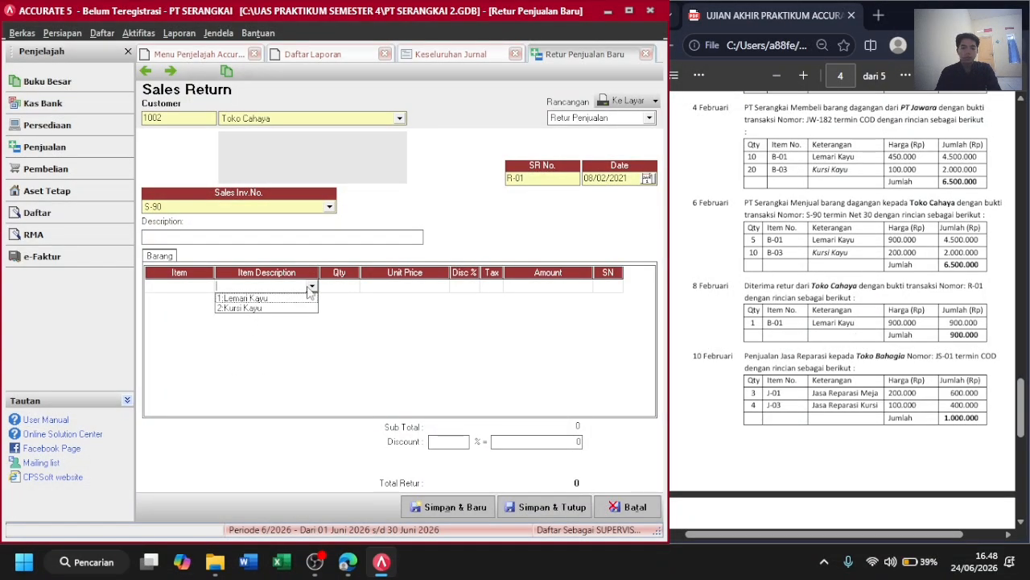
left_click(260, 302)
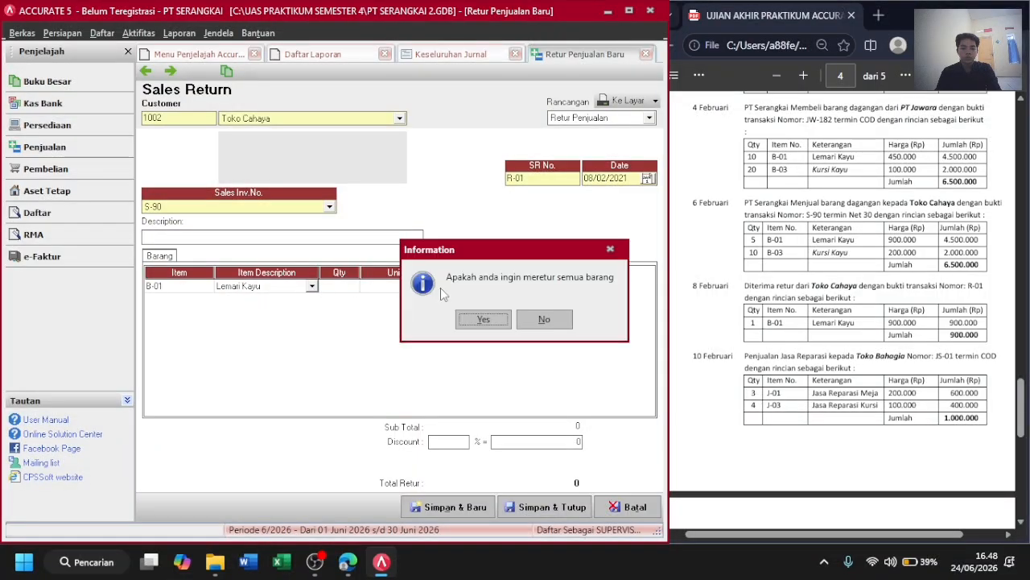
left_click(544, 320)
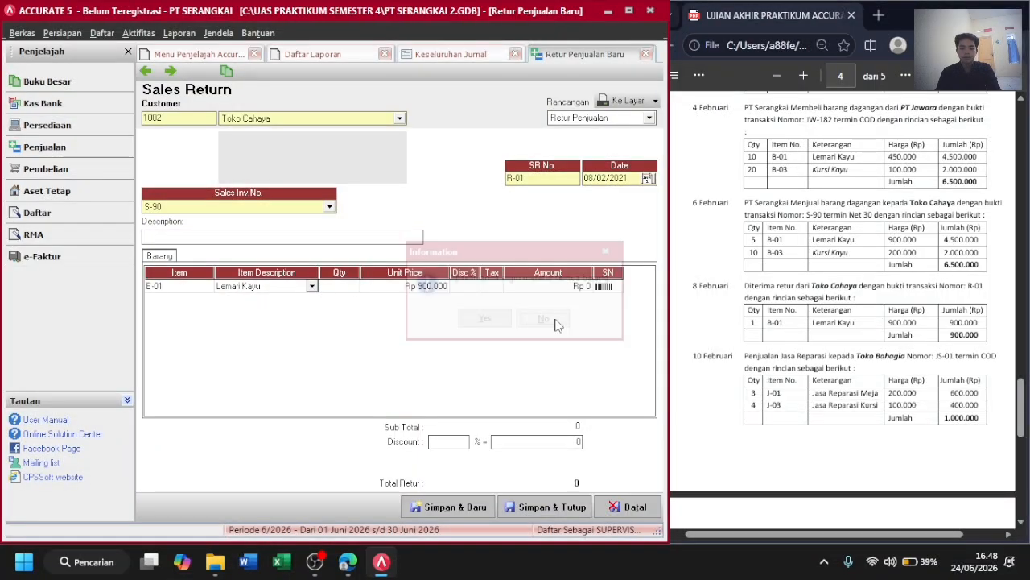
Set the returned Lemari Kayu quantity to 1, and save and close the R-01 sales return.
left_click(337, 290)
type("1")
key("Tab")
key("Tab")
key("Tab")
key("Tab")
key("Tab")
key("Tab")
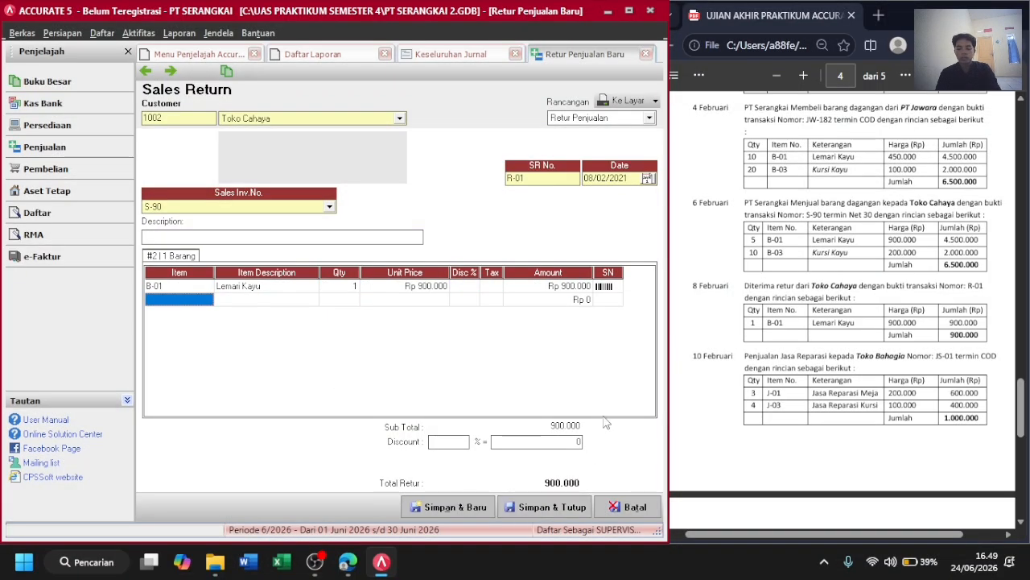
left_click(555, 512)
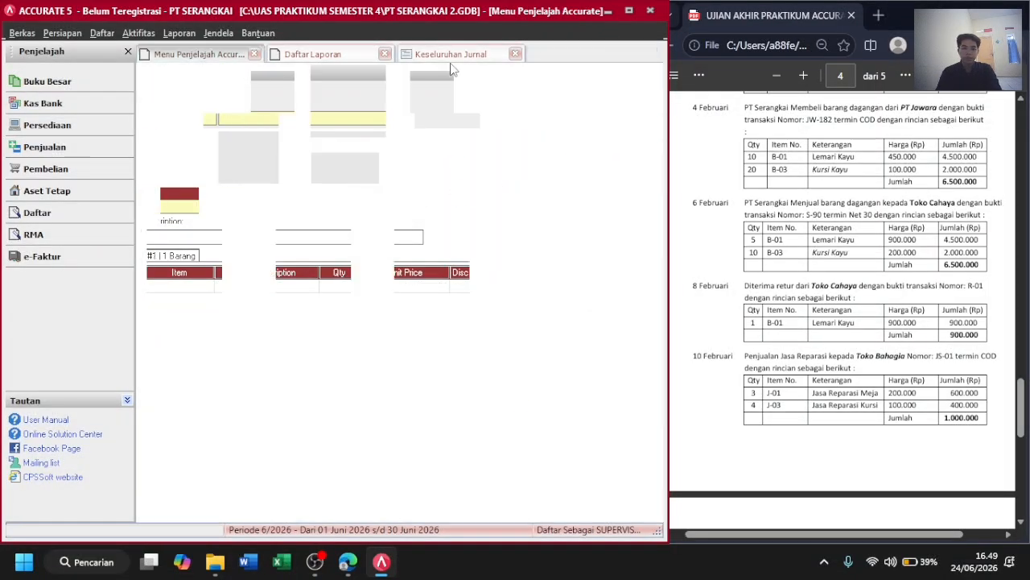
Refresh the Keseluruhan Jurnal report in a widened window and examine the R-01 sales return entries.
left_click(444, 51)
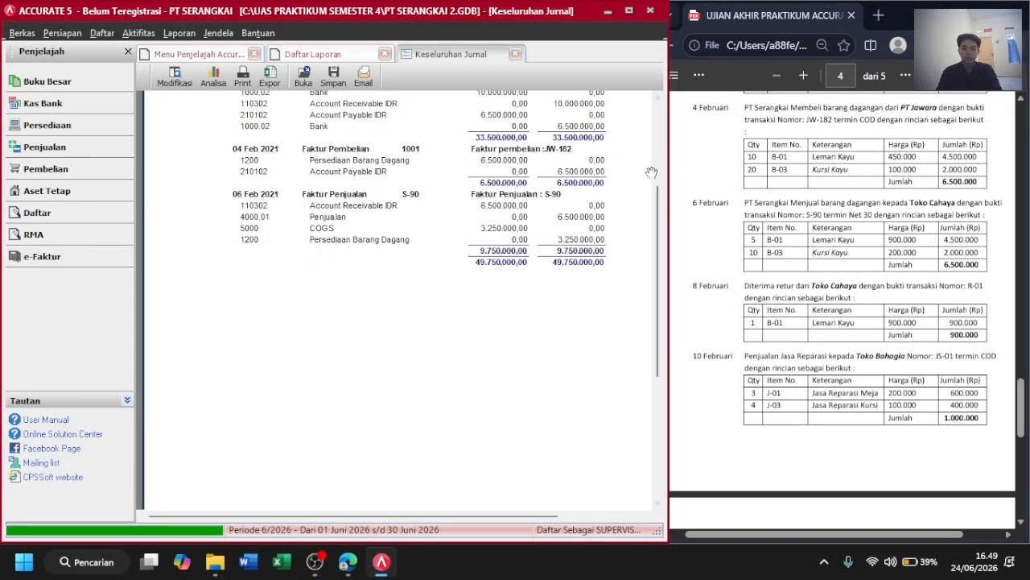
left_click_drag(708, 157, 852, 158)
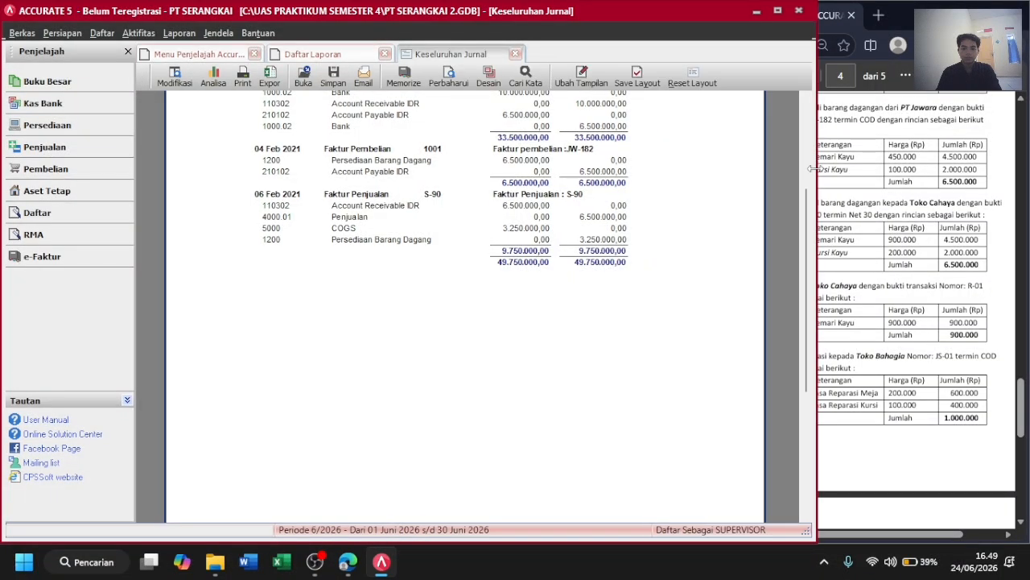
left_click(453, 80)
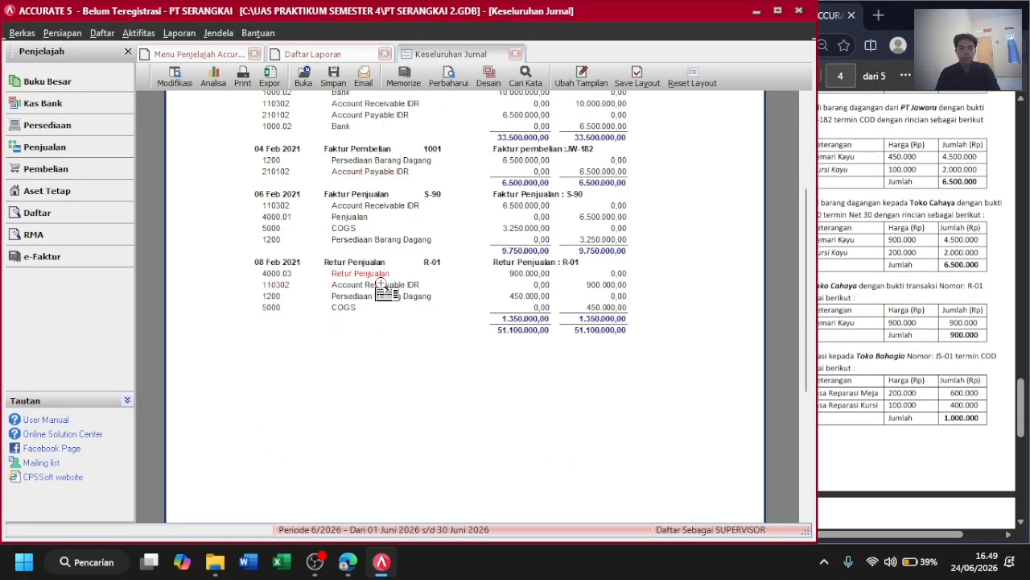
scroll(406, 327, "up", 3)
scroll(435, 419, "down", 3)
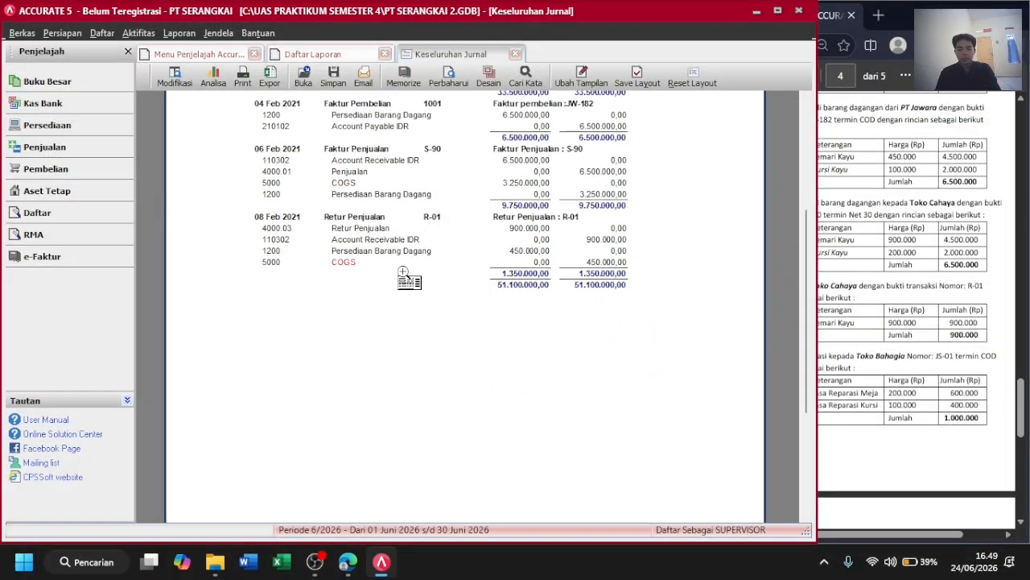
Examine the 10 February repair service sale to Toko Bahagia in the exercise PDF.
left_click(875, 234)
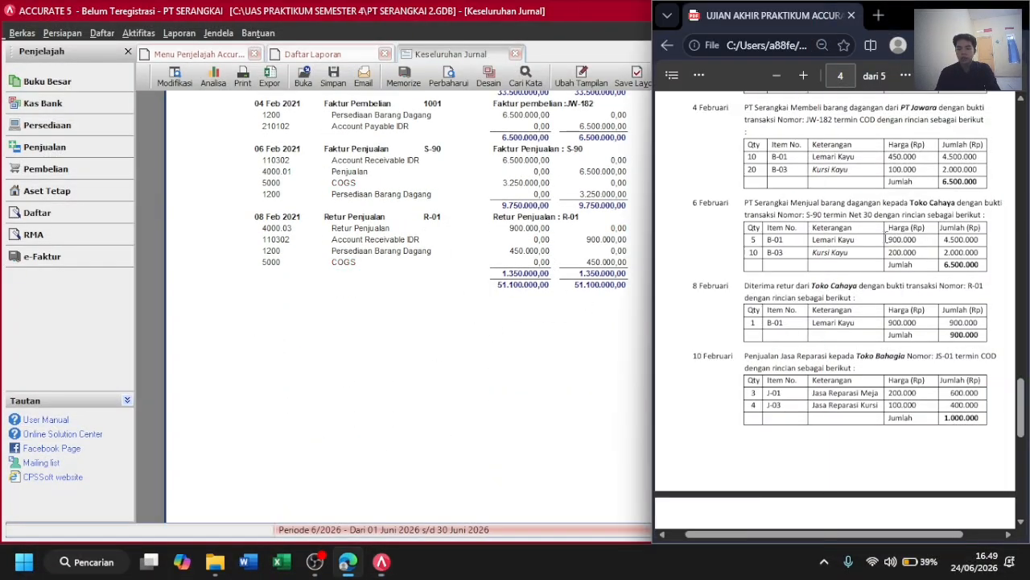
scroll(857, 328, "down", 1)
scroll(857, 327, "down", 1)
scroll(857, 325, "up", 1)
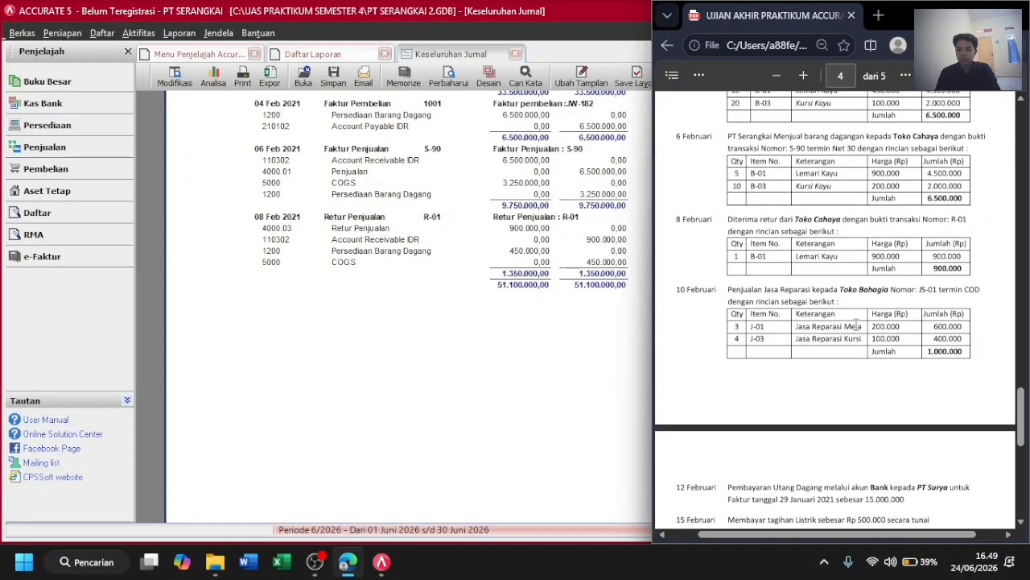
scroll(857, 324, "up", 1)
scroll(857, 324, "up", 1)
scroll(857, 324, "right", 1)
scroll(857, 324, "down", 1)
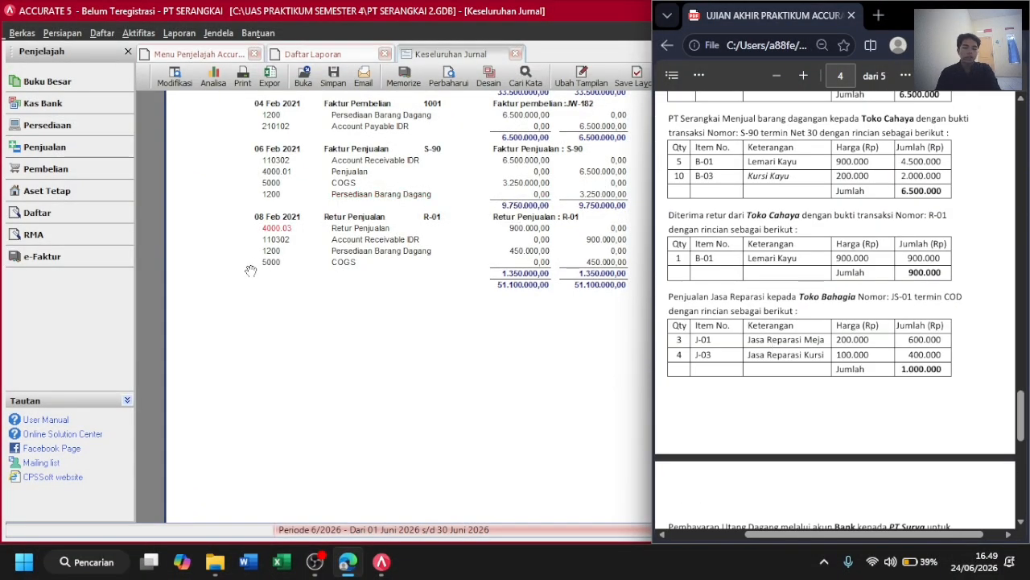
Create a new sales invoice for the customer Toko Bahagia.
left_click(62, 150)
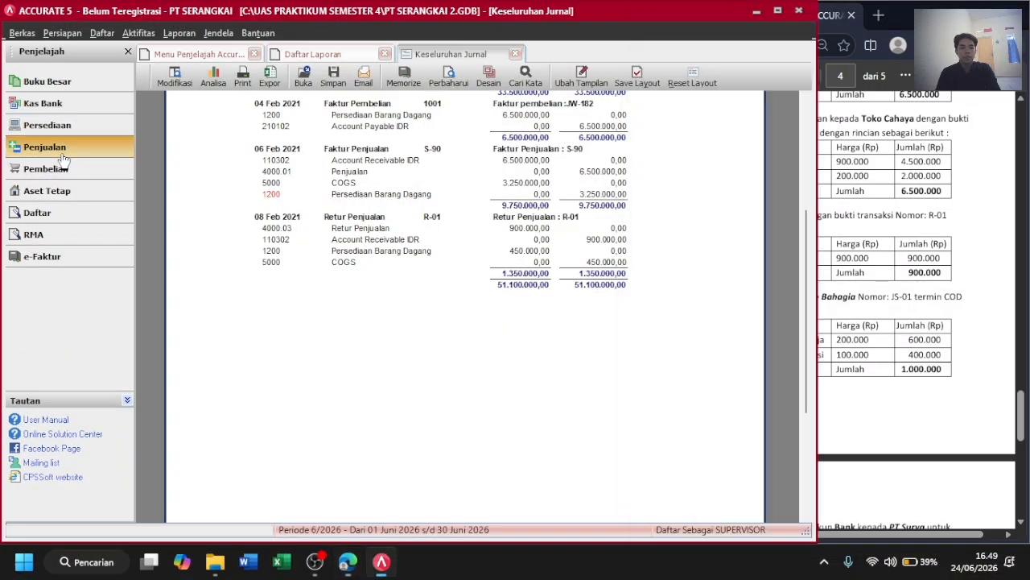
left_click(436, 153)
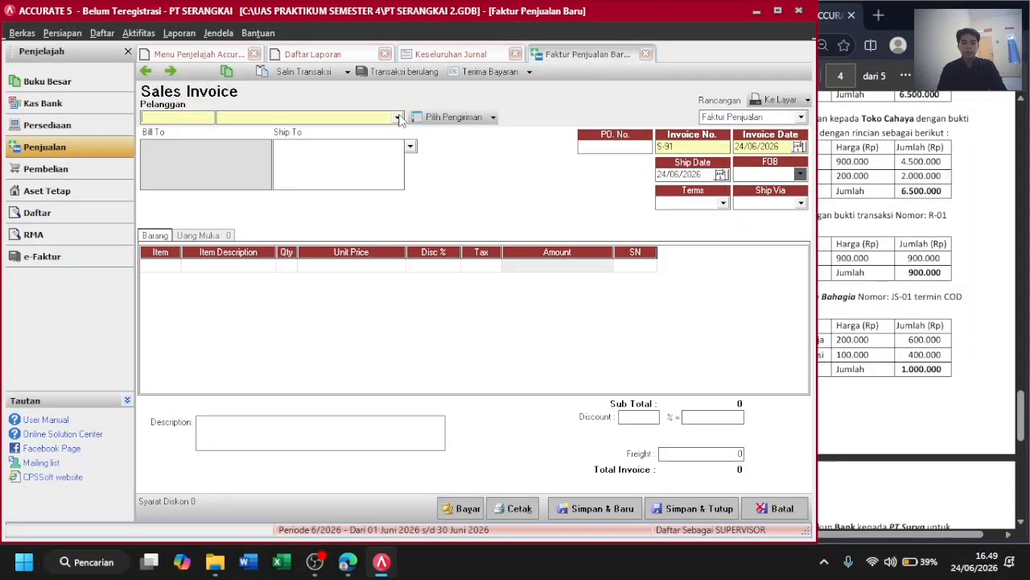
left_click(397, 117)
left_click(256, 151)
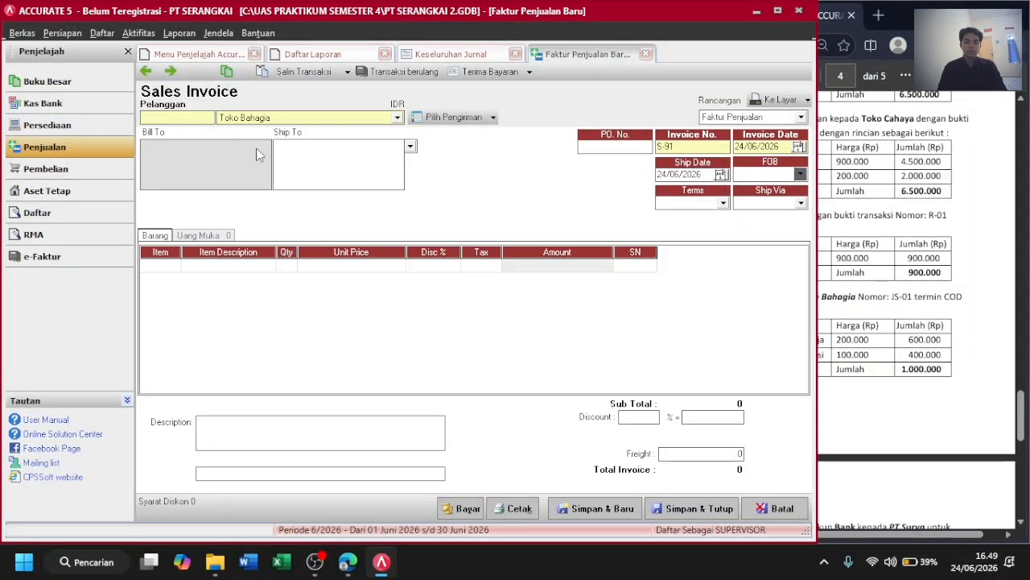
Check the Toko Bahagia sale's reference in the exercise PDF and set the invoice number to JS-01.
left_click(911, 274)
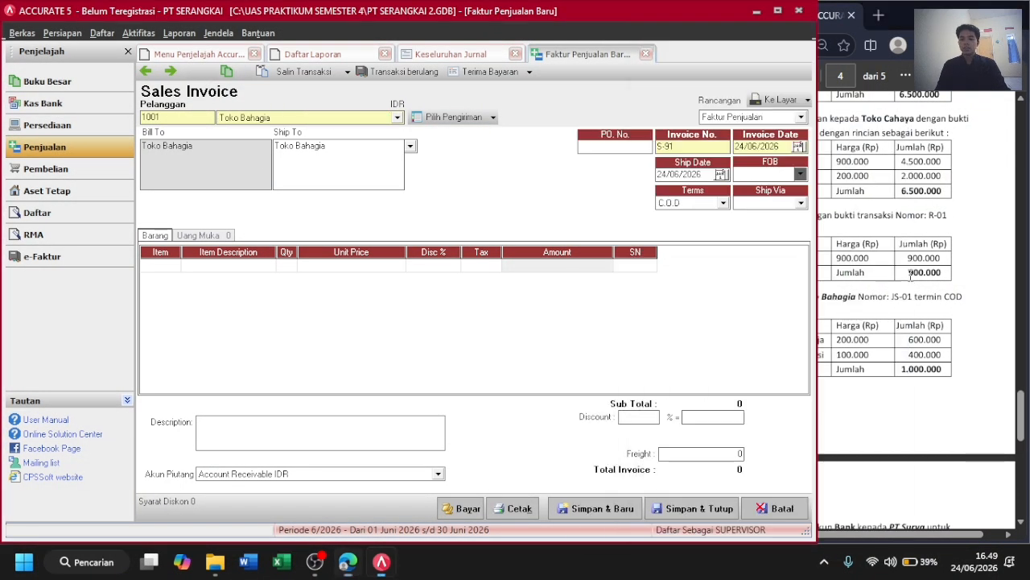
scroll(829, 330, "down", 2, "ctrl")
scroll(831, 306, "down", 1)
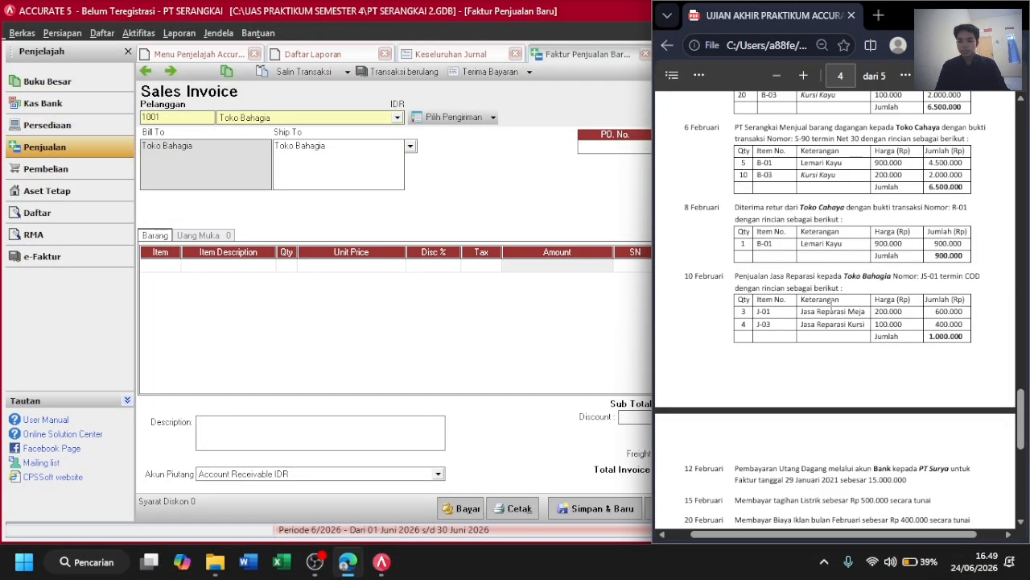
key("alt+Tab")
double_click(694, 147)
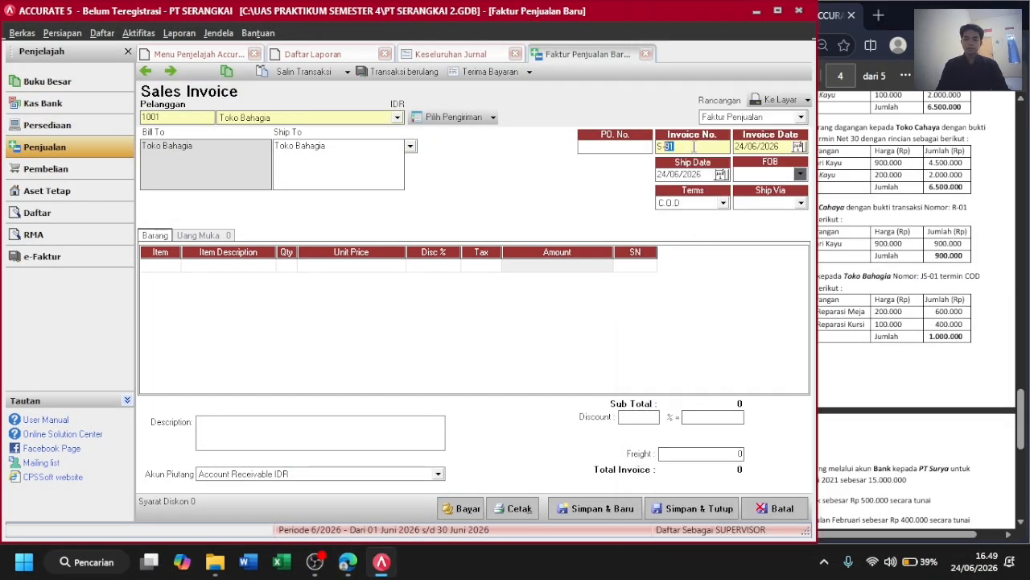
type("JS")
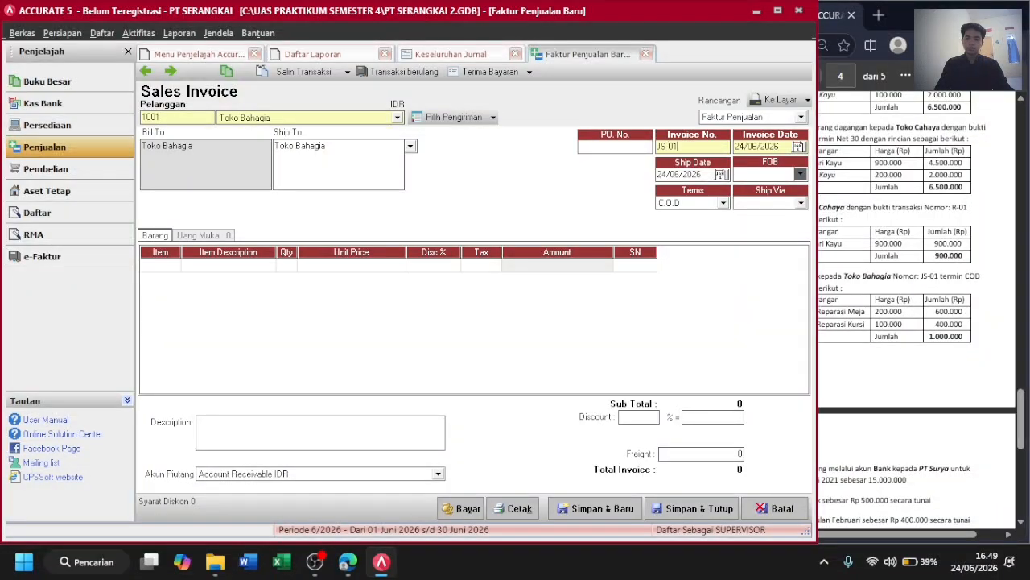
Set the JS-01 invoice date and ship date to 10/02/2021, checking the sale's details in the exercise PDF.
key("alt+Tab")
key("alt+Tab")
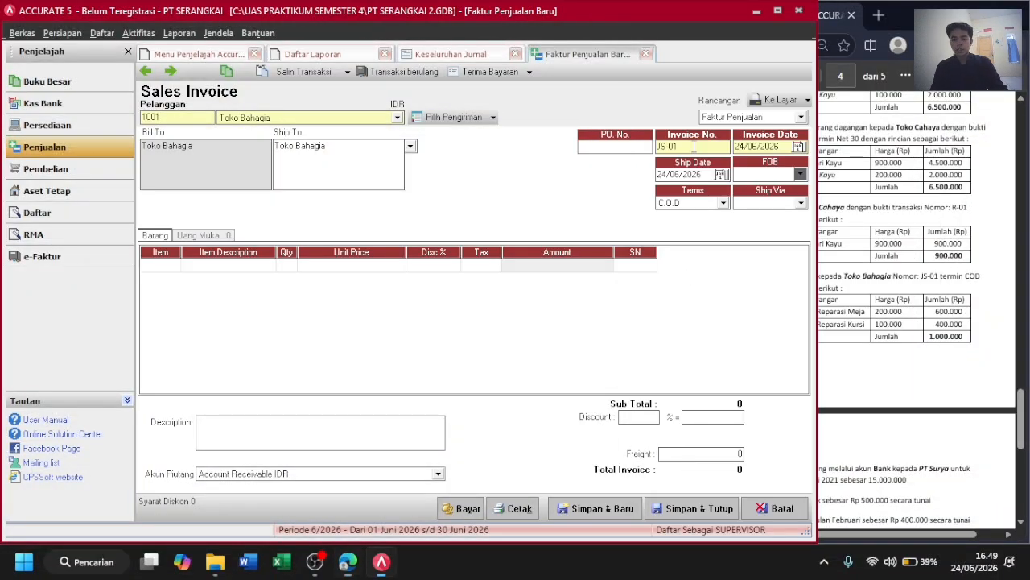
type("101")
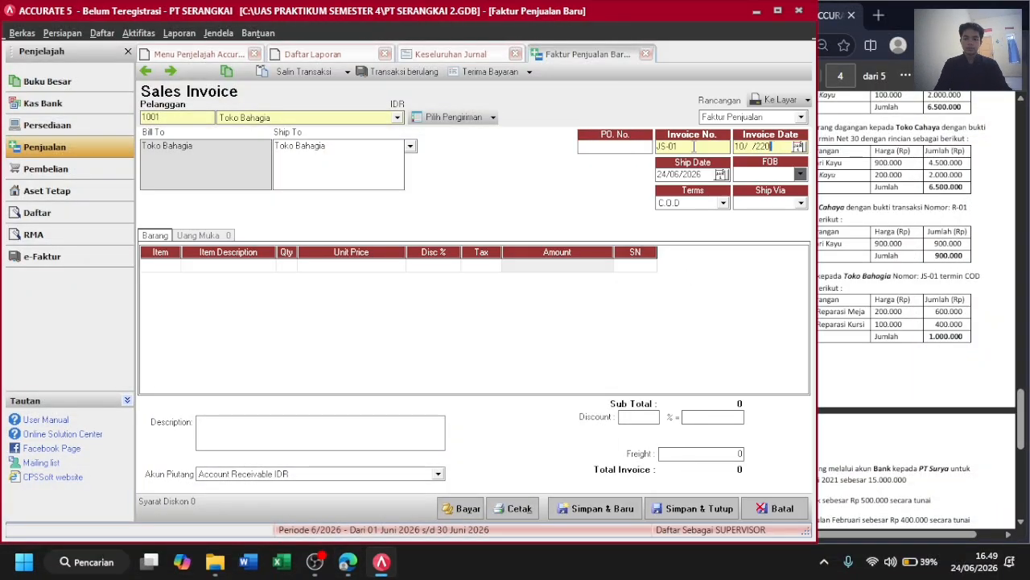
type("2021")
key("Tab")
type("102/2021")
key("Tab")
key("alt+Tab")
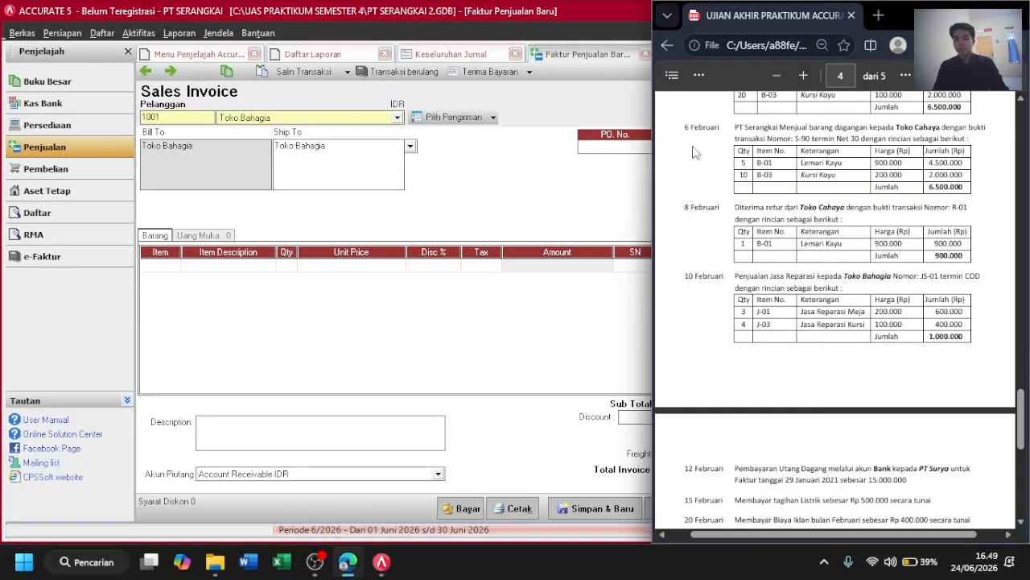
key("alt+Tab")
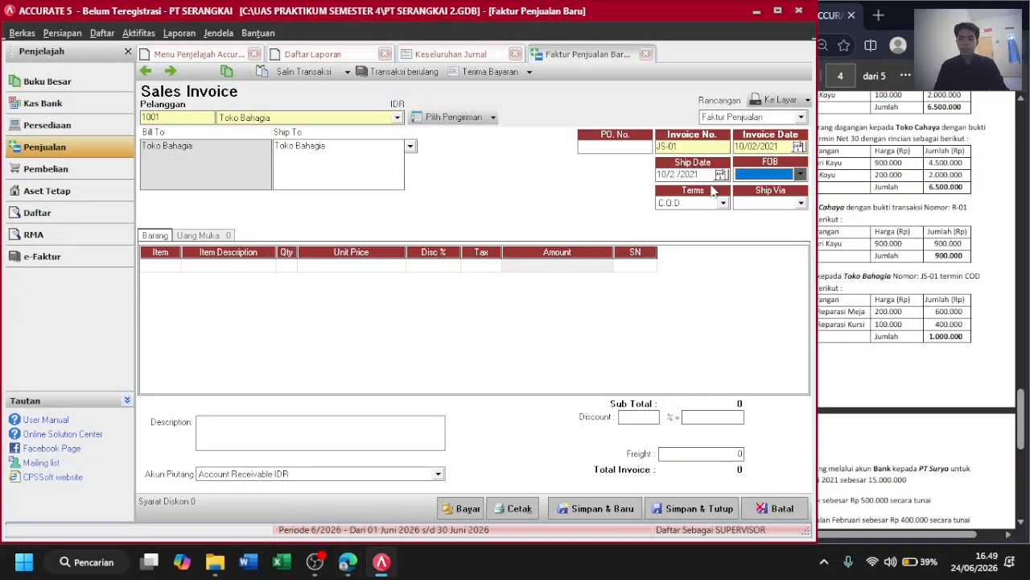
Add the Jasa Reparasi Kursi service (J-02) to the JS-01 invoice with quantity 4, checking the quantity in the exercise PDF.
left_click(161, 268)
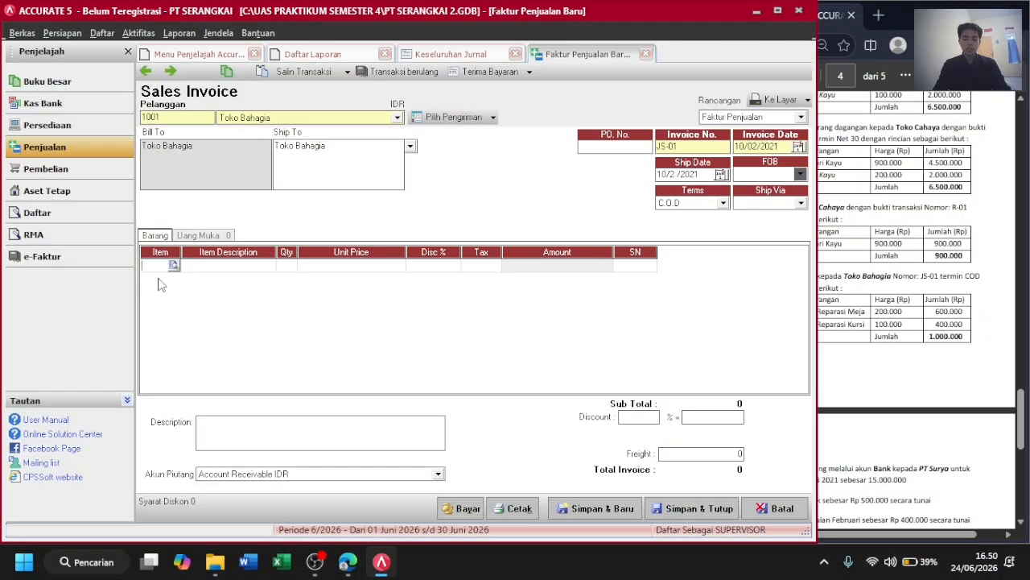
type("JAS")
key("Return")
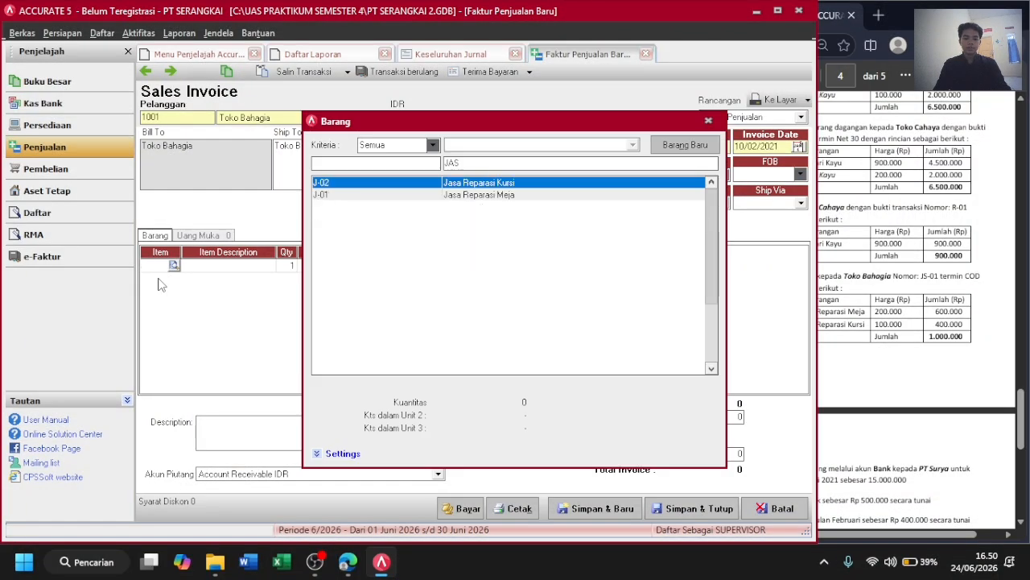
key("Return")
key("alt+Tab")
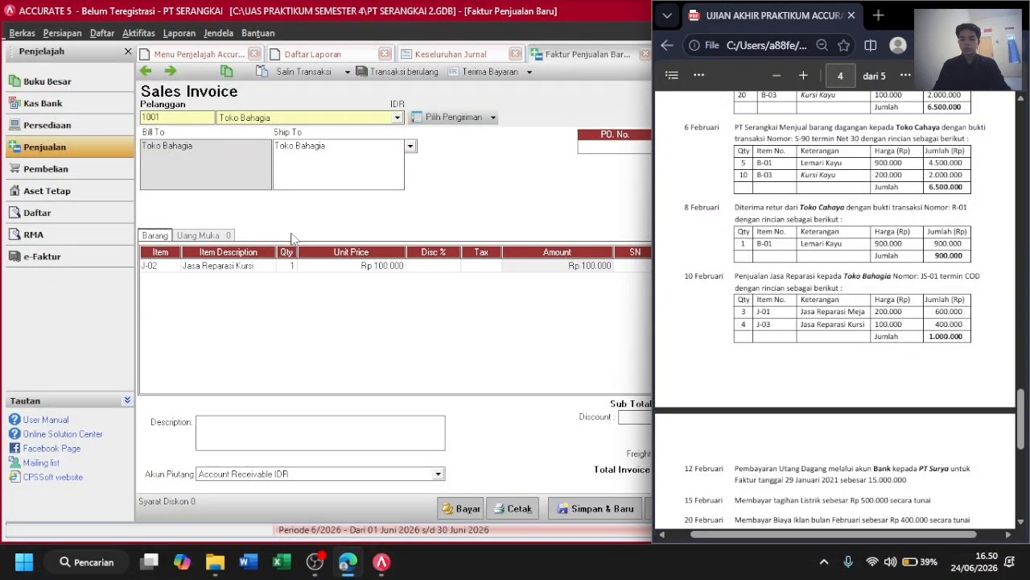
key("alt+Tab")
type("4")
key("Tab")
key("Tab")
key("Tab")
key("Tab")
key("Tab")
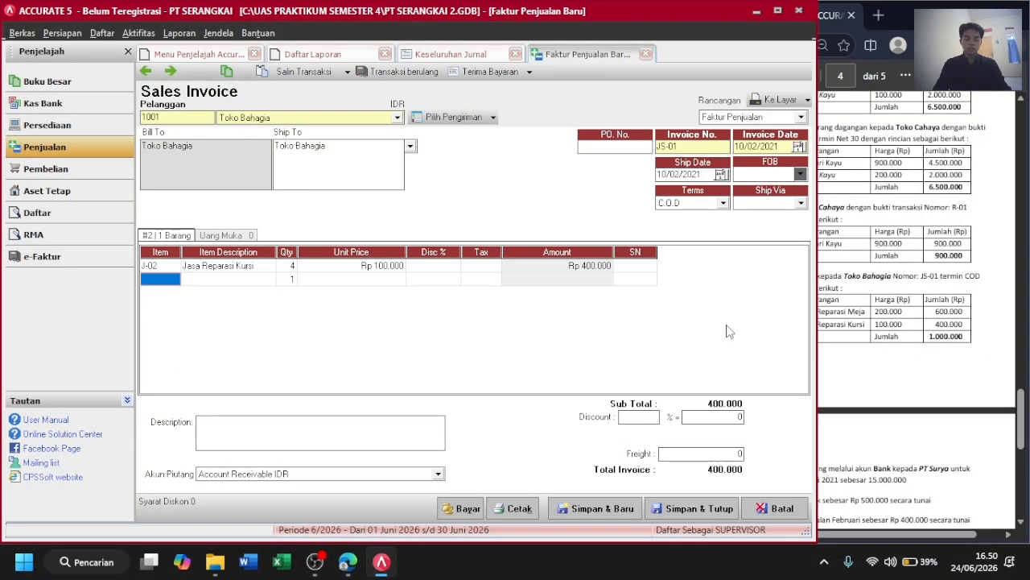
Add the Jasa Reparasi Meja service (J-01) as the second invoice line with quantity 3, checking the quantity in the exercise PDF.
key("Return")
type("REPA")
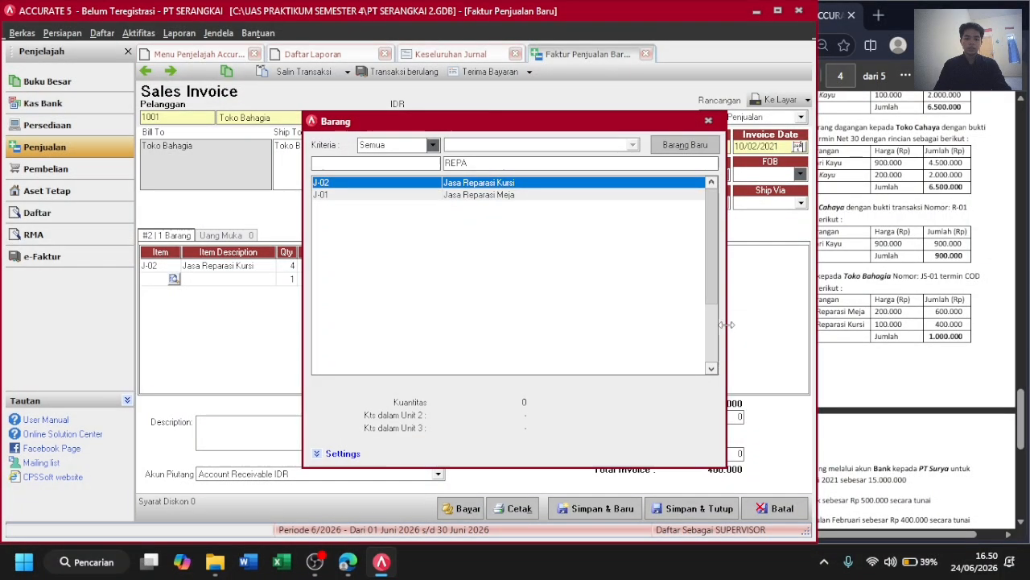
key("Down")
key("Return")
key("alt+Tab")
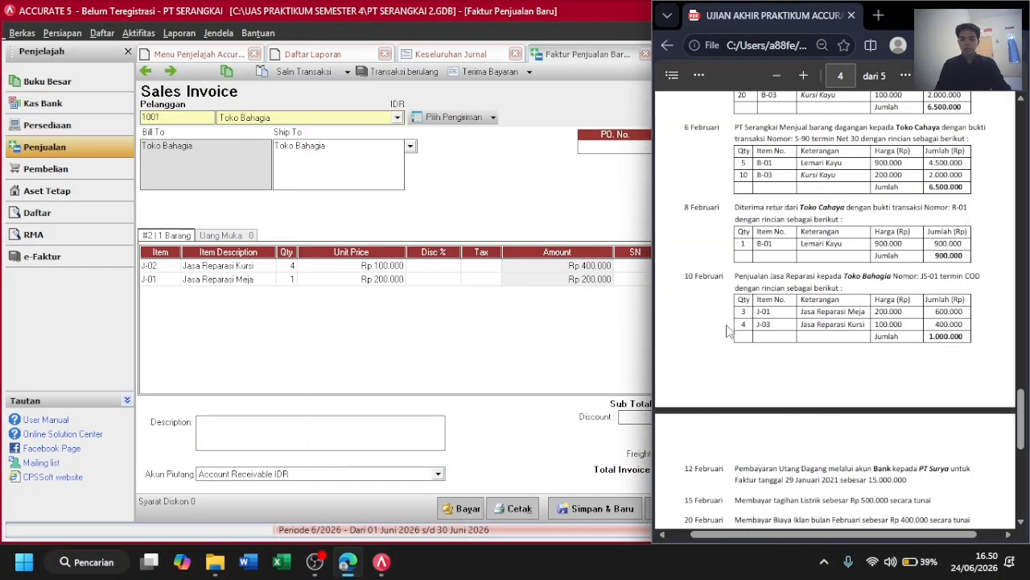
key("alt+Tab")
type("3")
key("Tab")
key("Tab")
key("Tab")
key("Tab")
key("Tab")
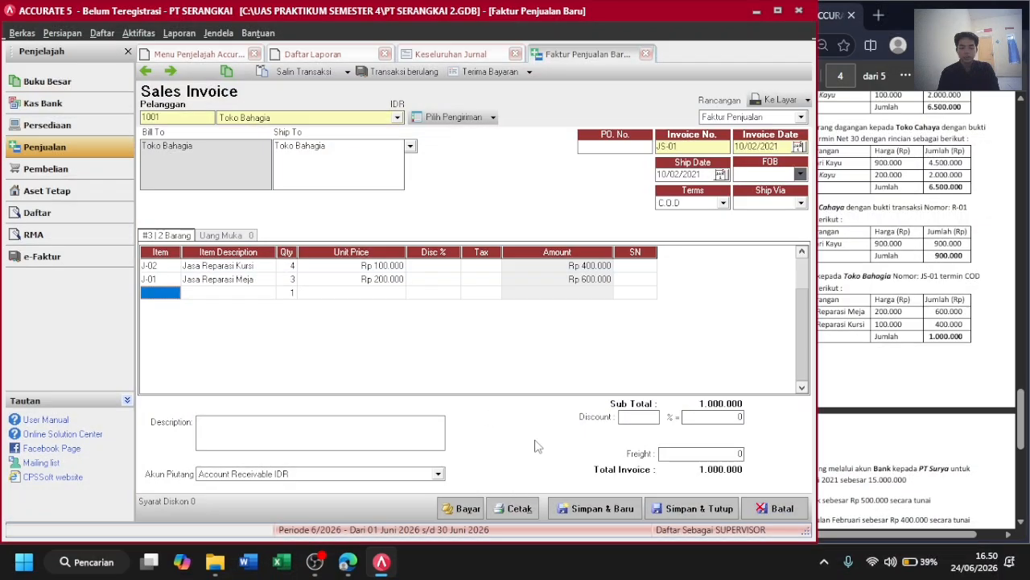
Record Toko Bahagia's payment of JS-01 with payment and cheque dates 10/02/2021, then save and close the receipt and the invoice.
left_click(462, 511)
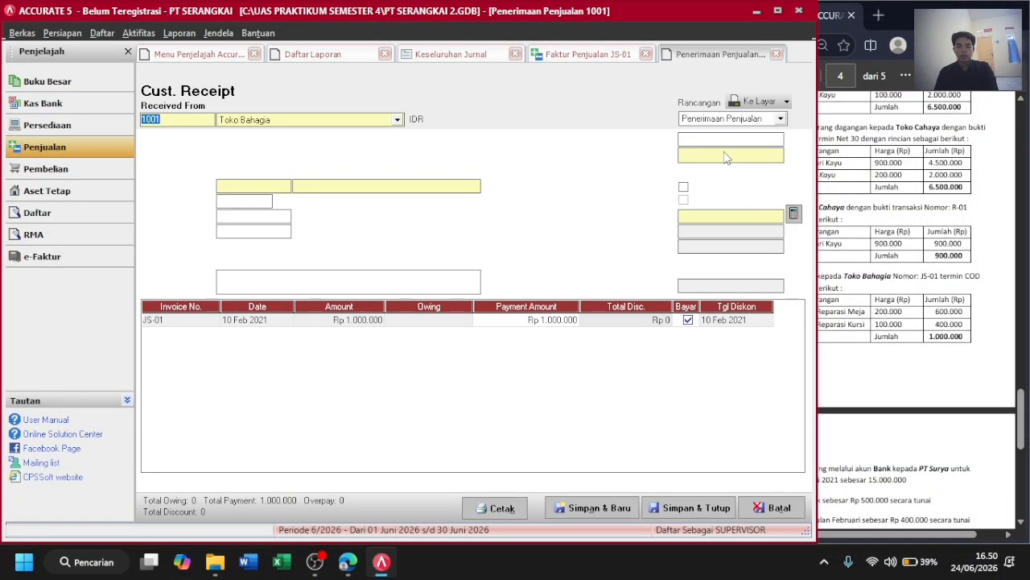
key("alt+Tab")
key("alt+Tab")
type("10/2 ")
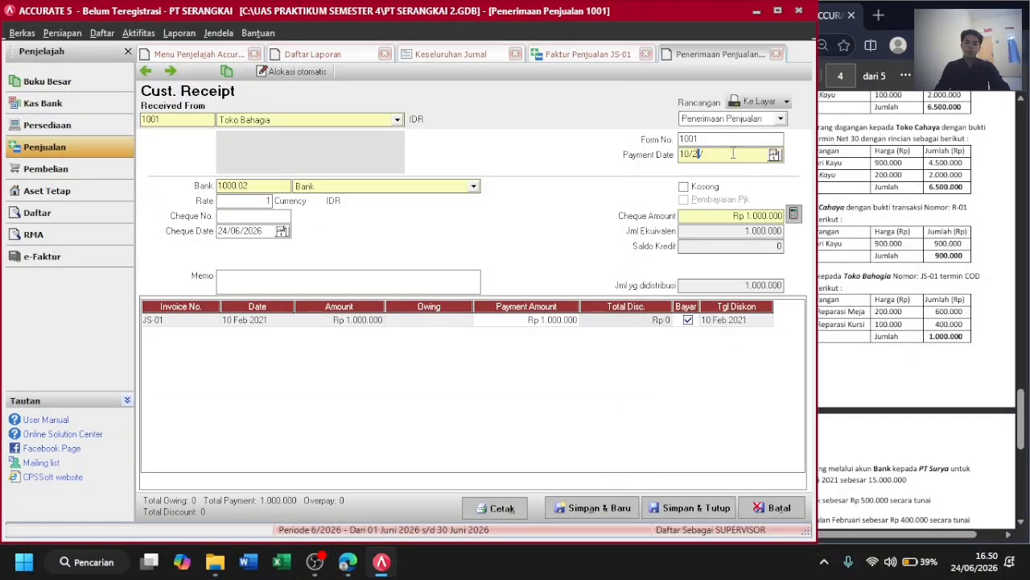
type("/2021")
left_click(238, 231)
type("10/")
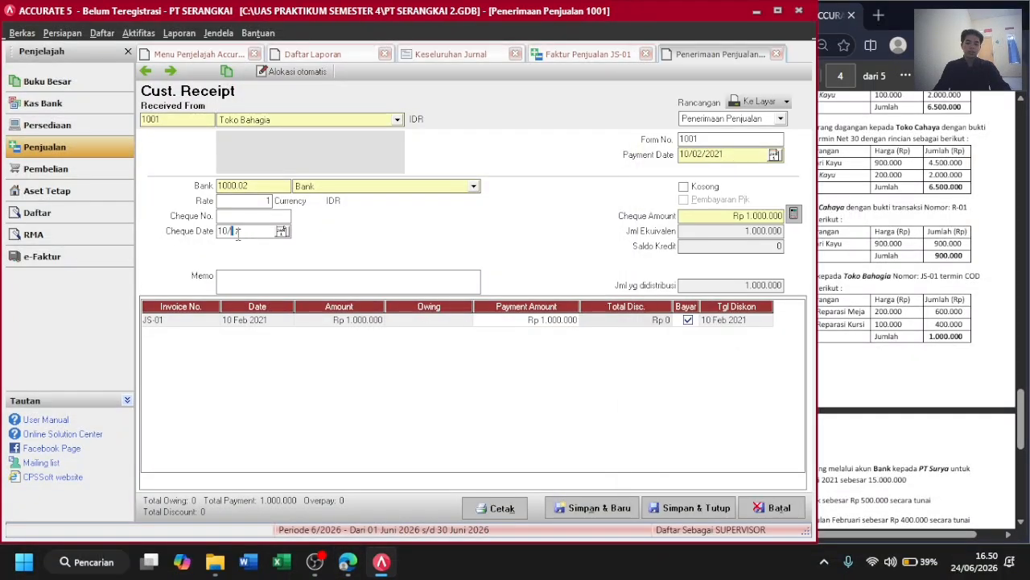
type("2 /2021")
left_click(689, 508)
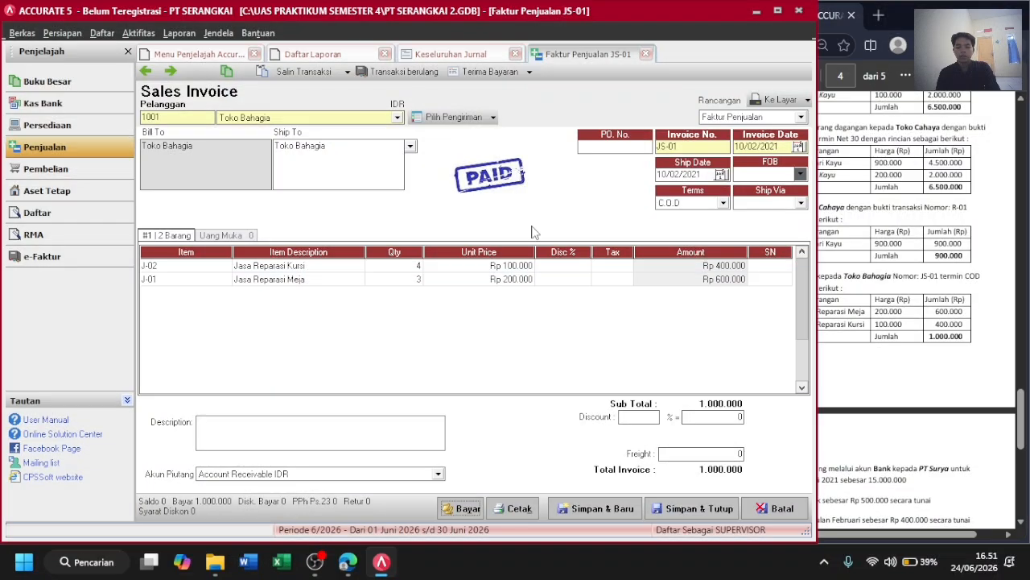
left_click(697, 506)
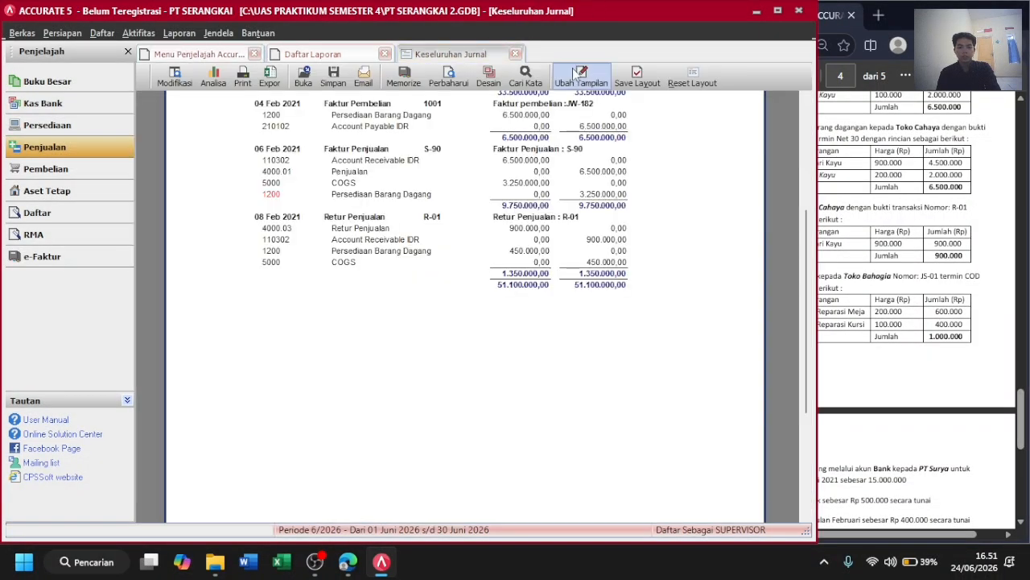
Refresh the Keseluruhan Jurnal report and examine the 10 February journal entries.
left_click(449, 77)
scroll(392, 348, "down", 5)
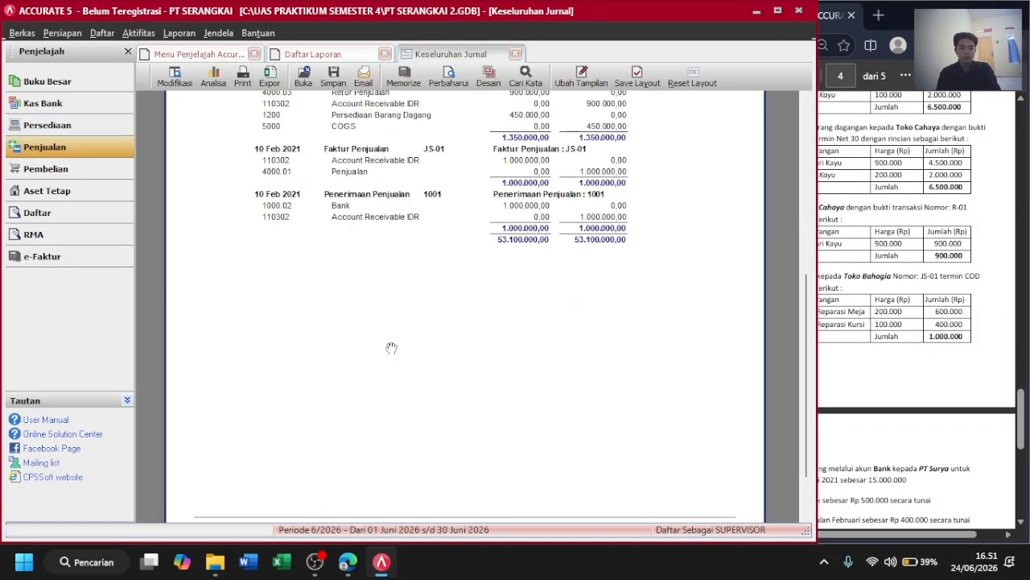
scroll(391, 347, "up", 3)
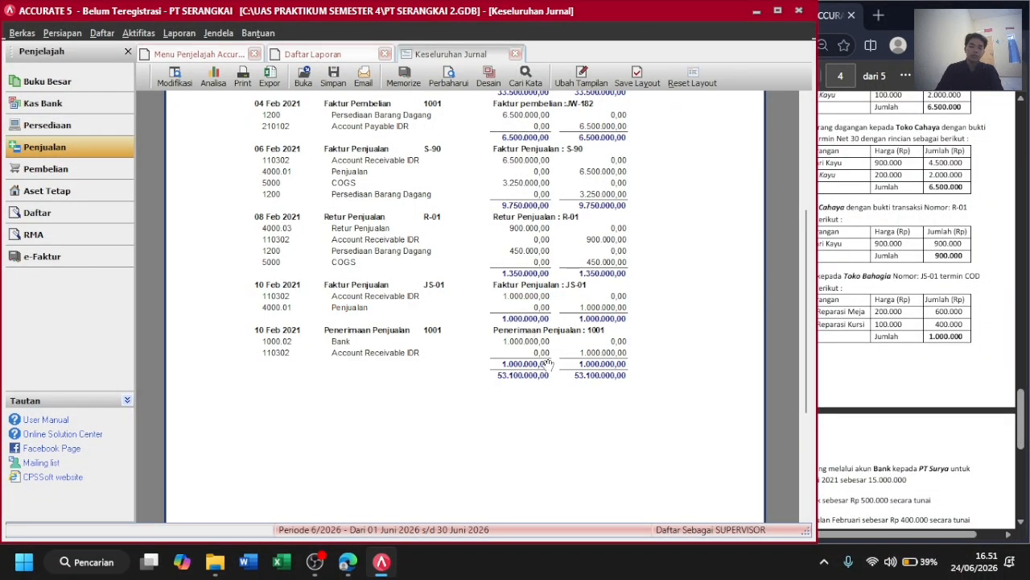
Read the 12 February debt payment in the exercise PDF and create a new purchase payment for the vendor PT Surya.
left_click(874, 386)
scroll(873, 386, "down", 3)
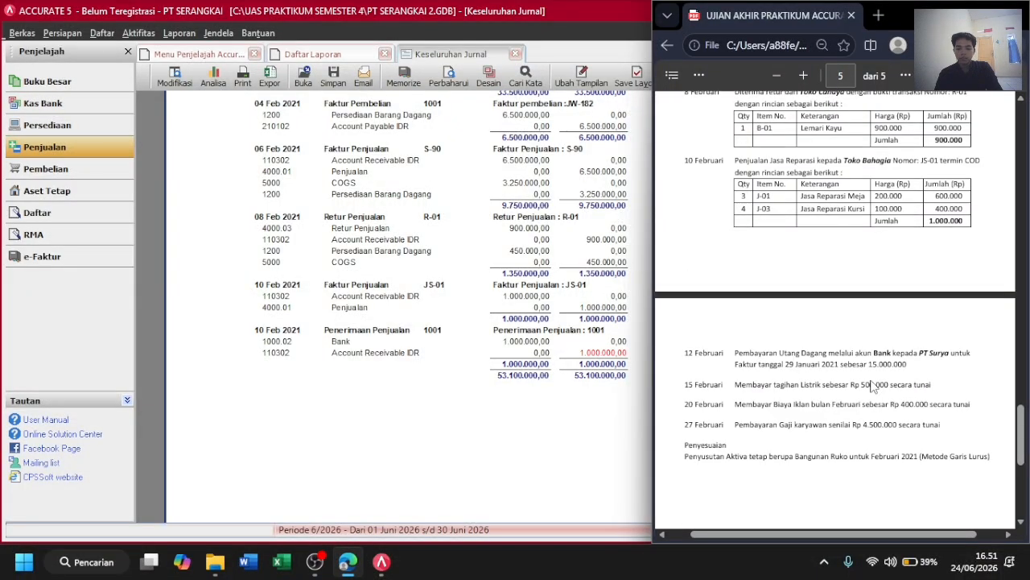
scroll(760, 294, "up", 1)
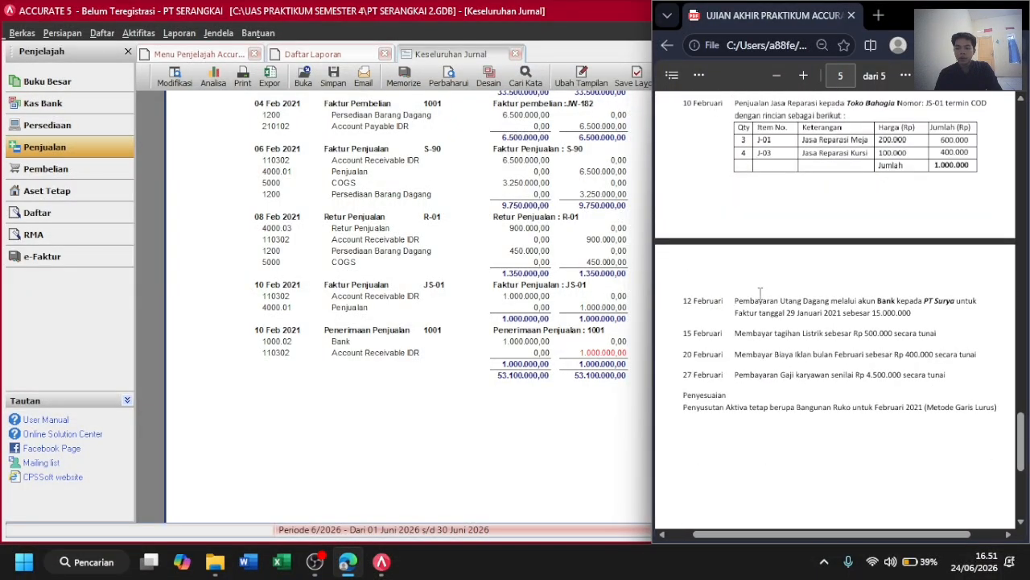
scroll(843, 309, "right", 1)
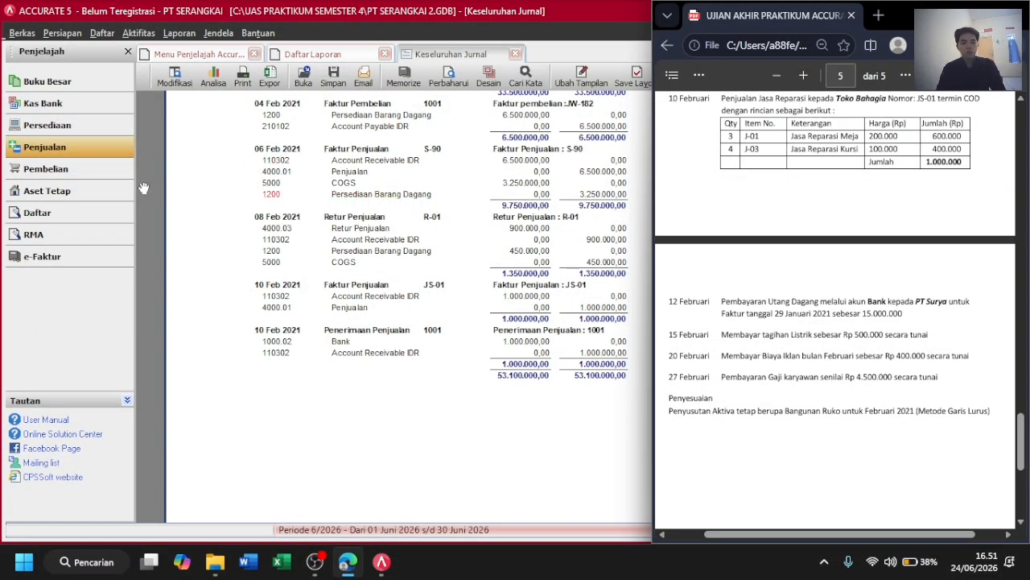
left_click(58, 173)
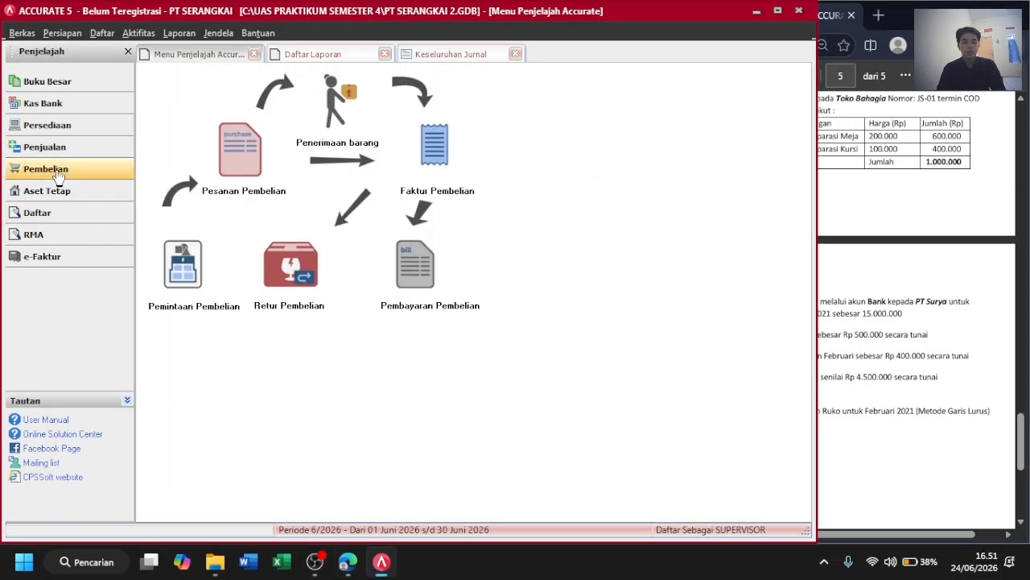
left_click(418, 262)
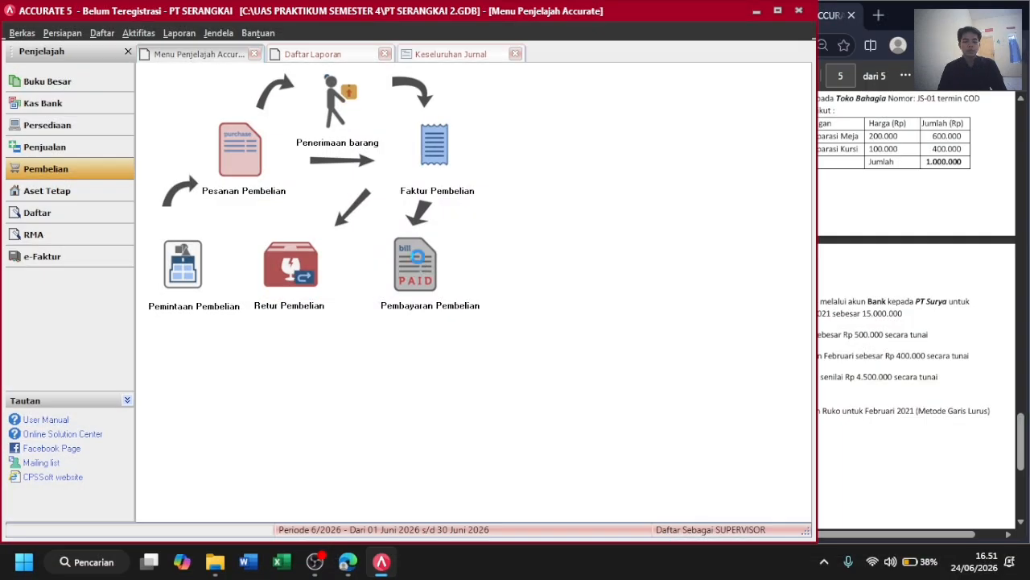
left_click(399, 124)
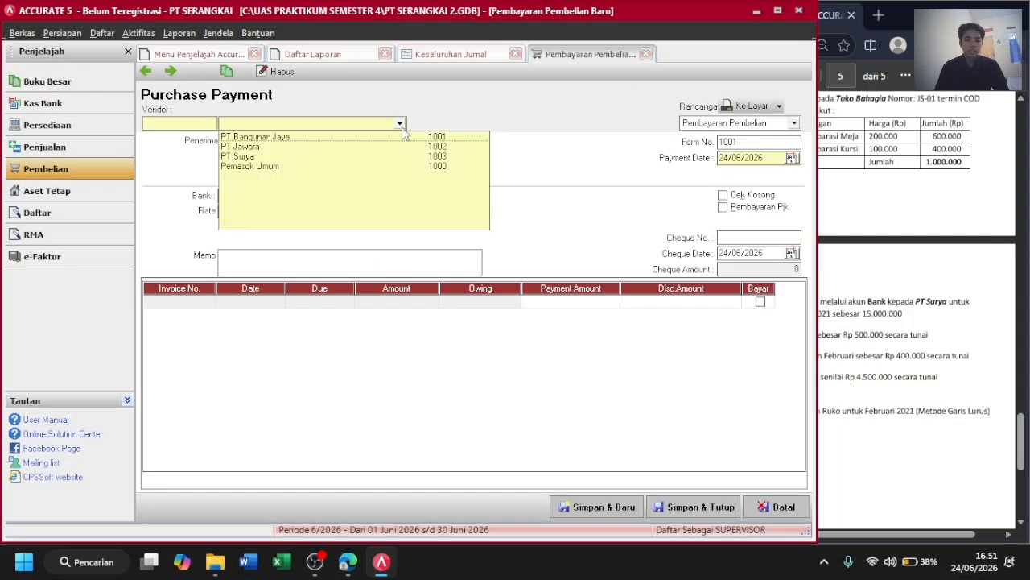
left_click(271, 157)
Set the PT Surya payment's payment date and cheque date to 12/02/2021.
left_click(771, 159)
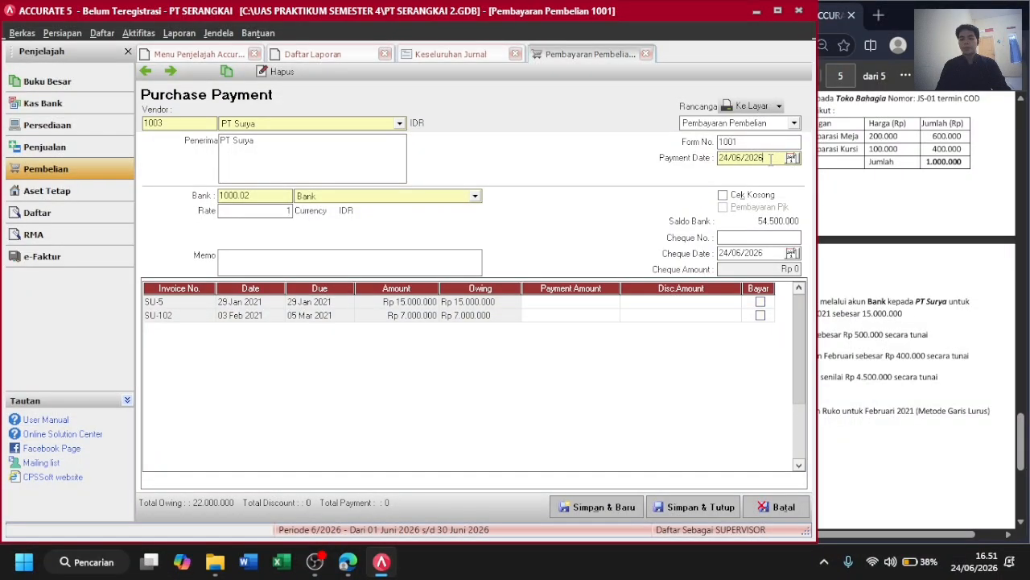
type("12/2 /2021")
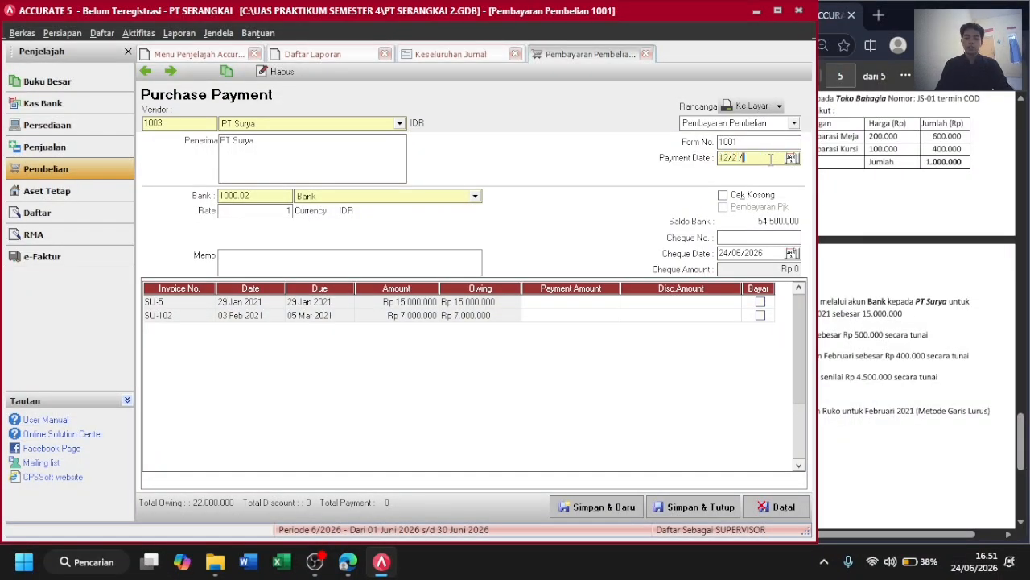
left_click(772, 254)
type("12/22021")
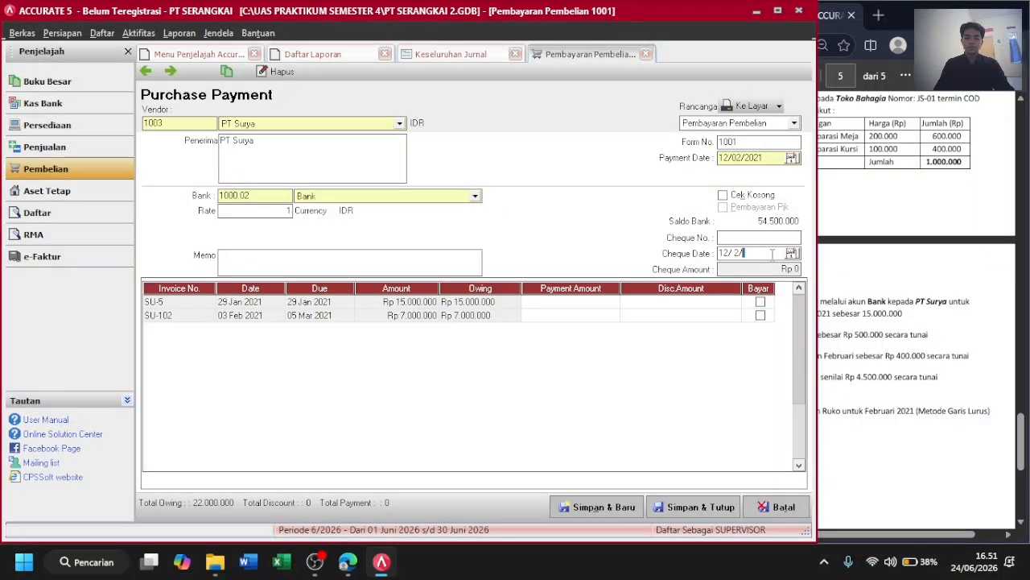
type("2021")
Check the paid invoice in the exercise PDF, mark the 29 January 2021 invoice SU-5 for payment, and save and close the payment.
key("alt+Tab")
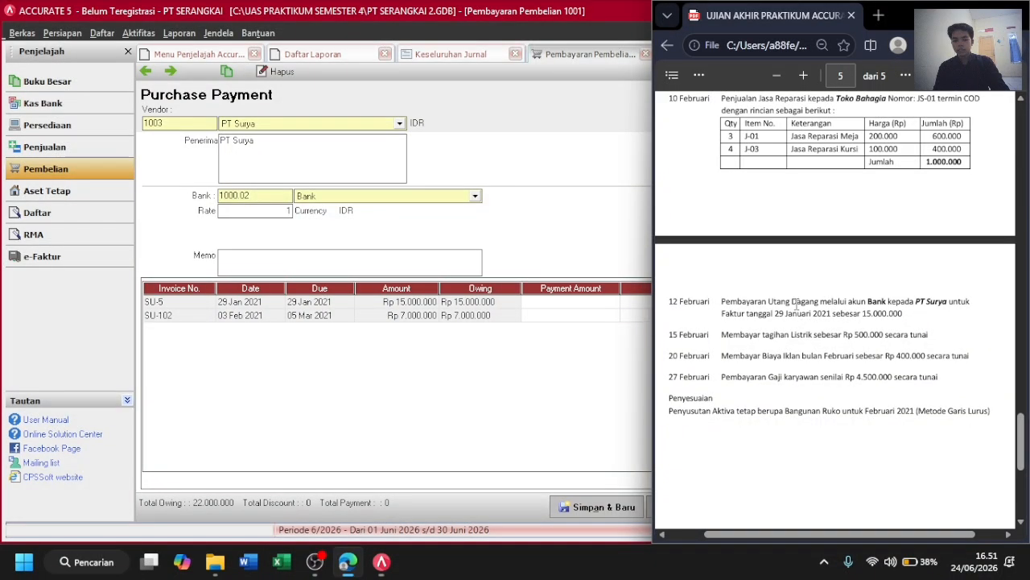
scroll(796, 304, "up", 1)
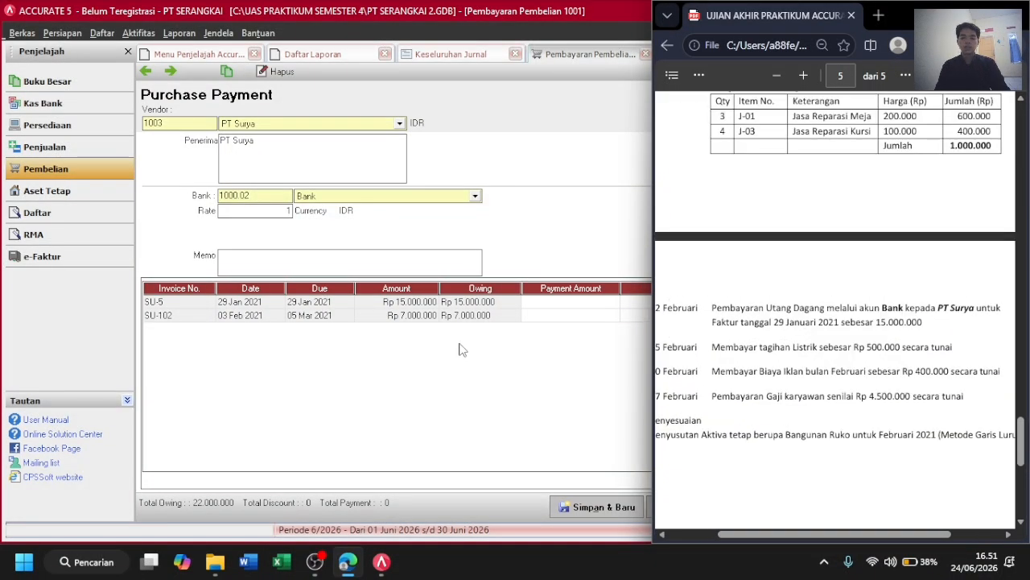
left_click(243, 304)
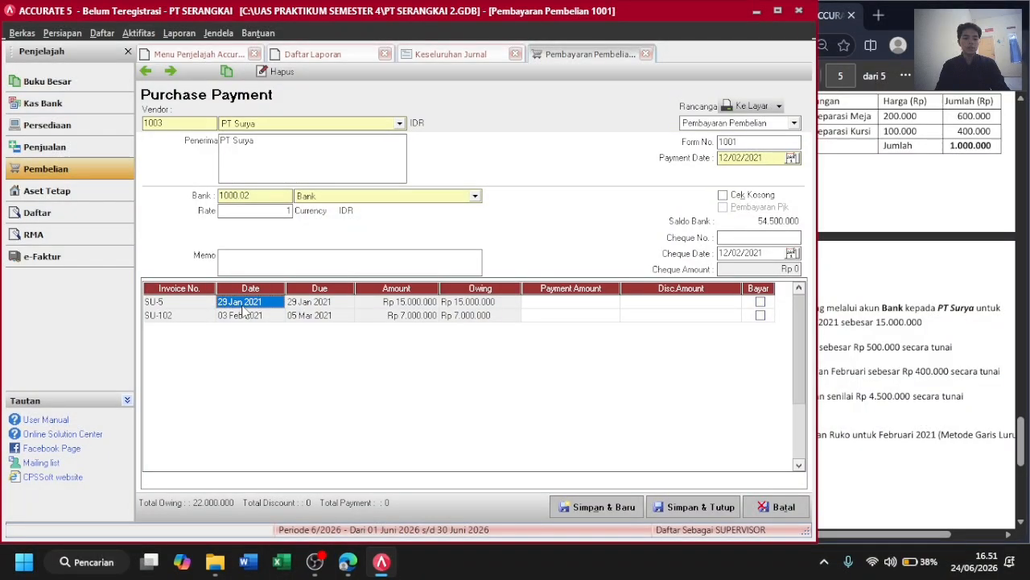
left_click(760, 303)
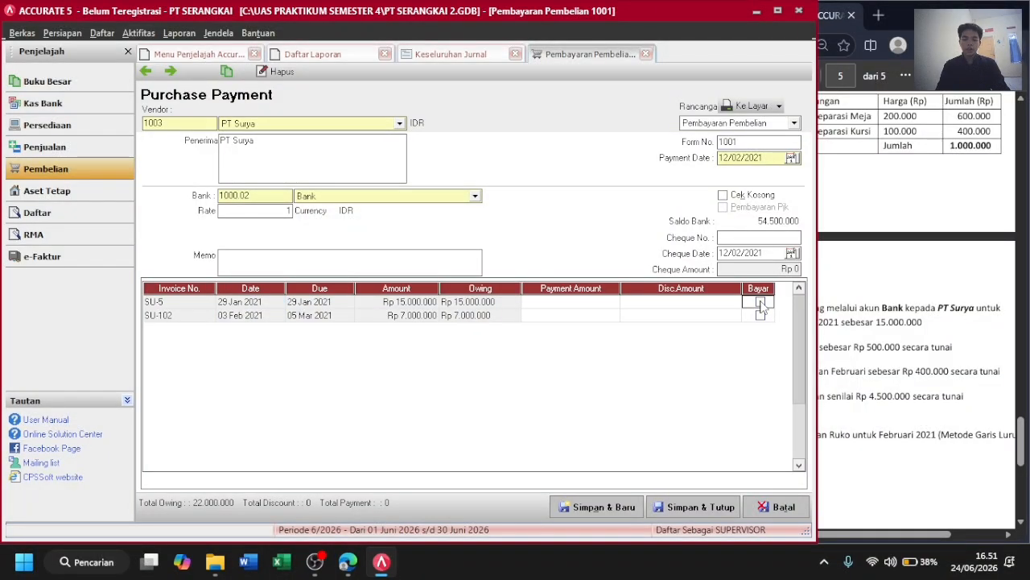
left_click(760, 303)
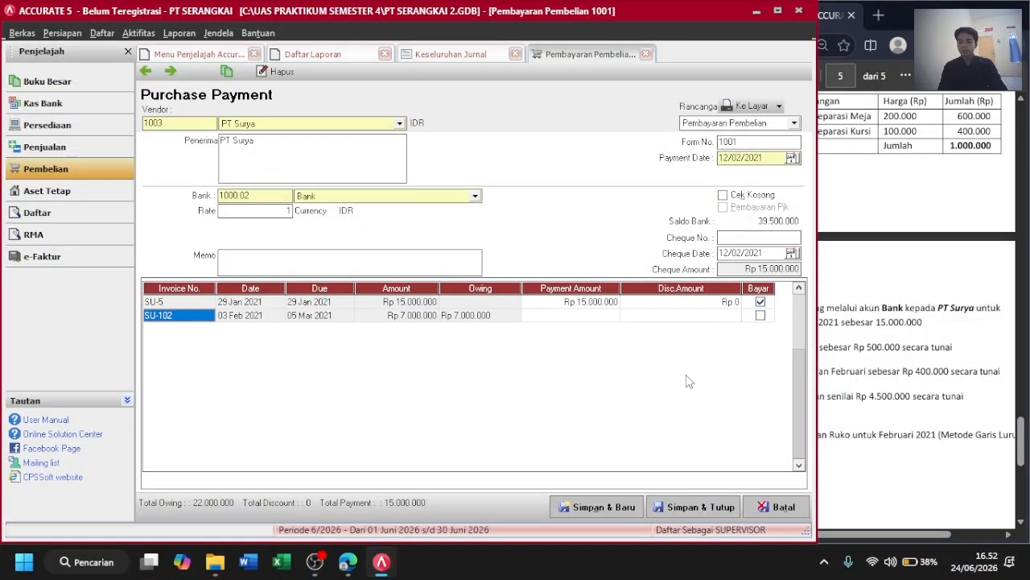
left_click(690, 502)
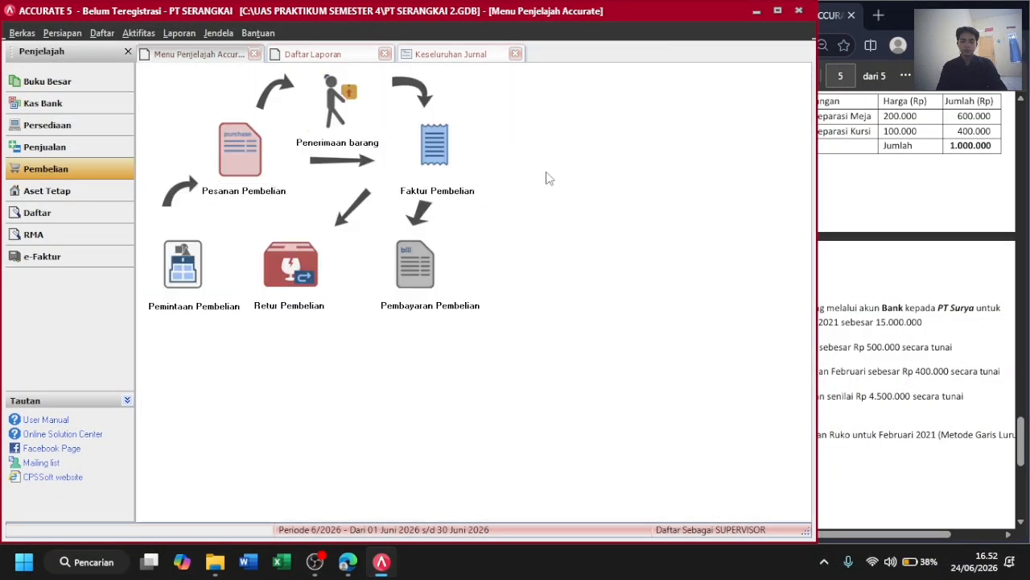
Refresh the Keseluruhan Jurnal report and compare the PT Surya payment's journal entry with the 12 February transaction in the exercise PDF.
left_click(463, 56)
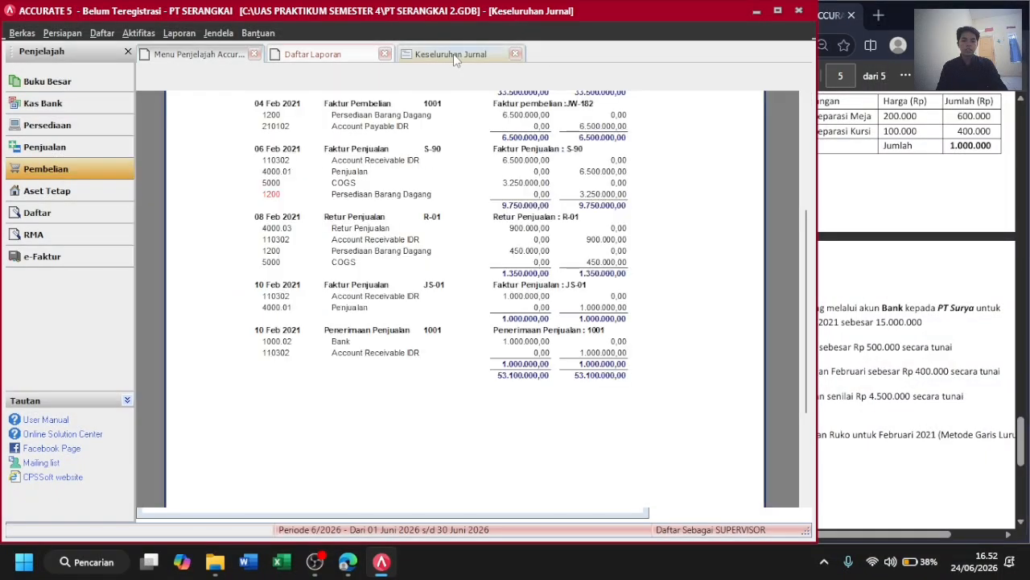
left_click(451, 80)
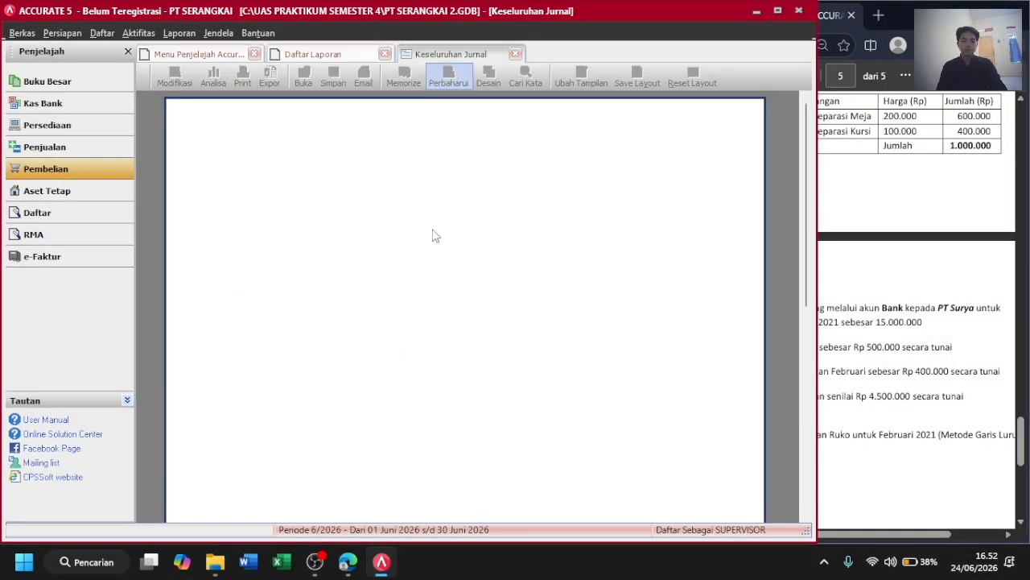
scroll(437, 307, "down", 5)
scroll(436, 307, "up", 5)
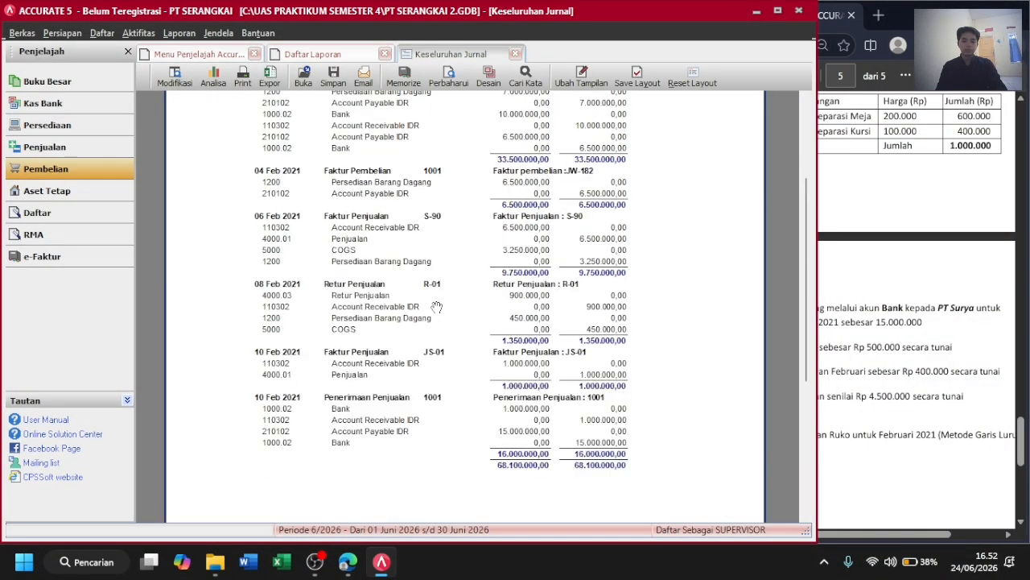
key("alt+Tab")
scroll(728, 341, "left", 1)
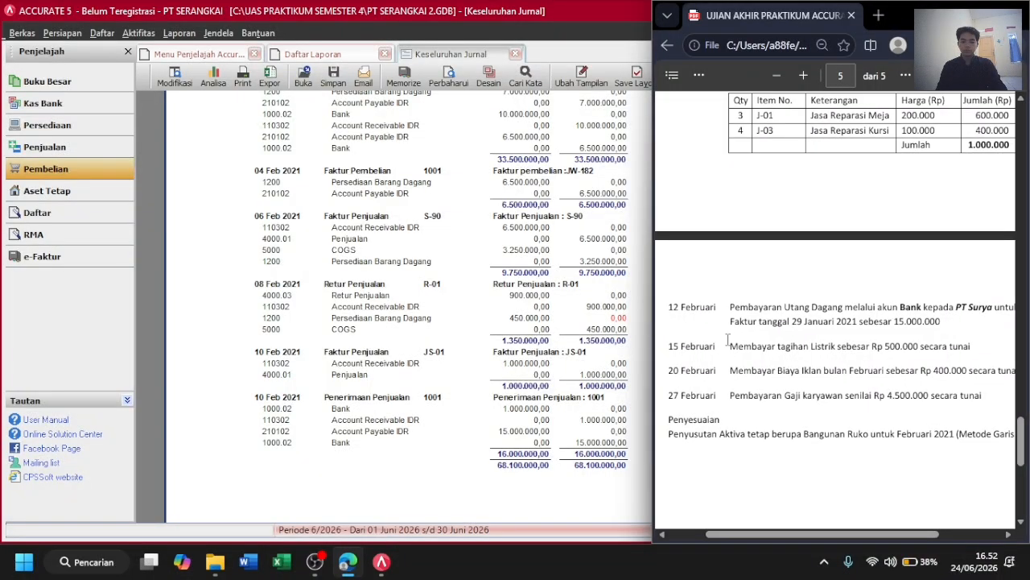
key("alt+Tab")
scroll(552, 391, "down", 5)
scroll(375, 310, "up", 4)
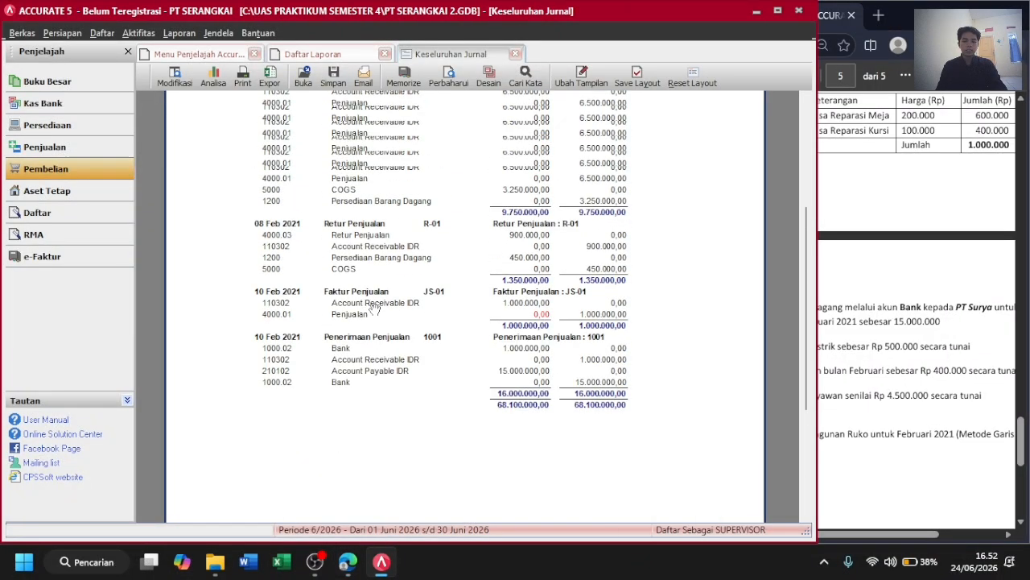
key("alt+Tab")
key("alt+Tab")
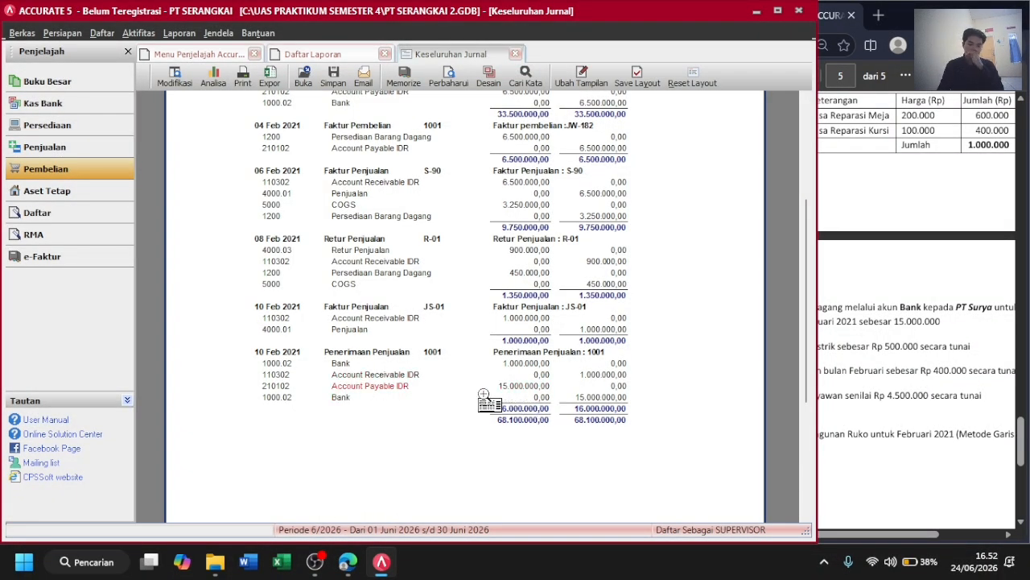
Open the PT Surya payment from the journal report, review its details, and close it without saving before returning to the exercise PDF.
double_click(376, 387)
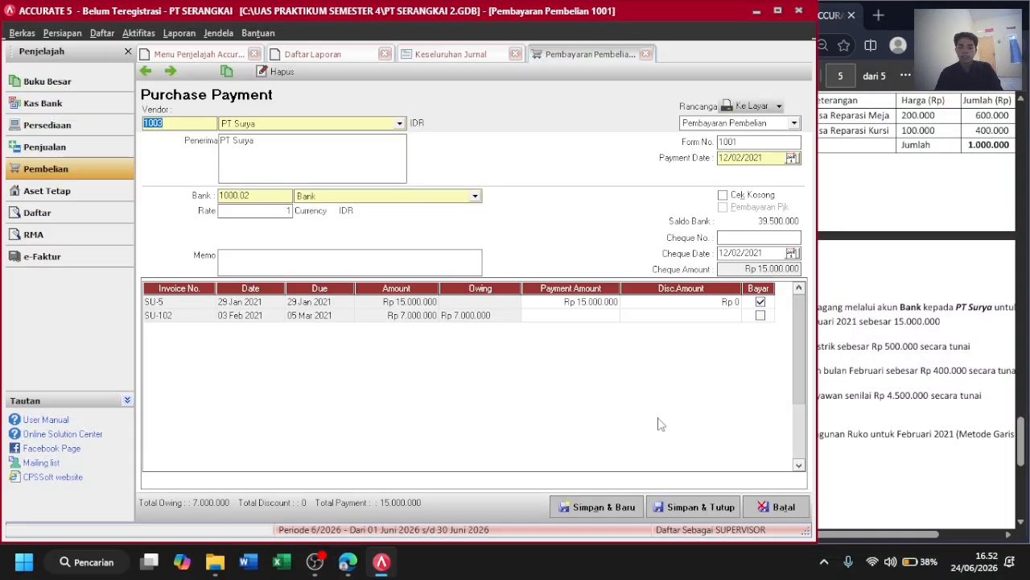
left_click(779, 506)
left_click(902, 345)
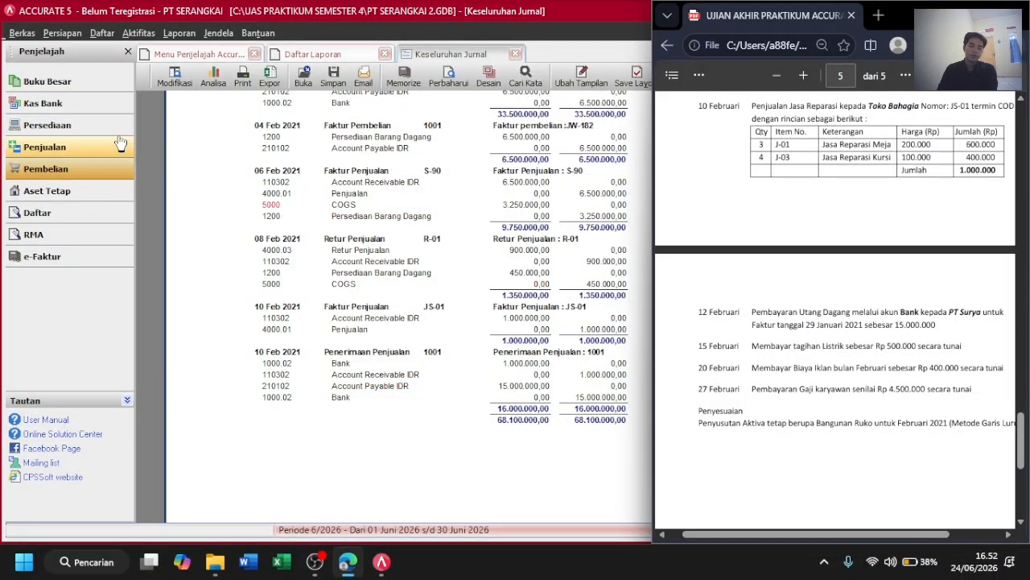
Create a new cash and bank payment for the 15 February electricity bill, paid from Cash.
left_click(71, 107)
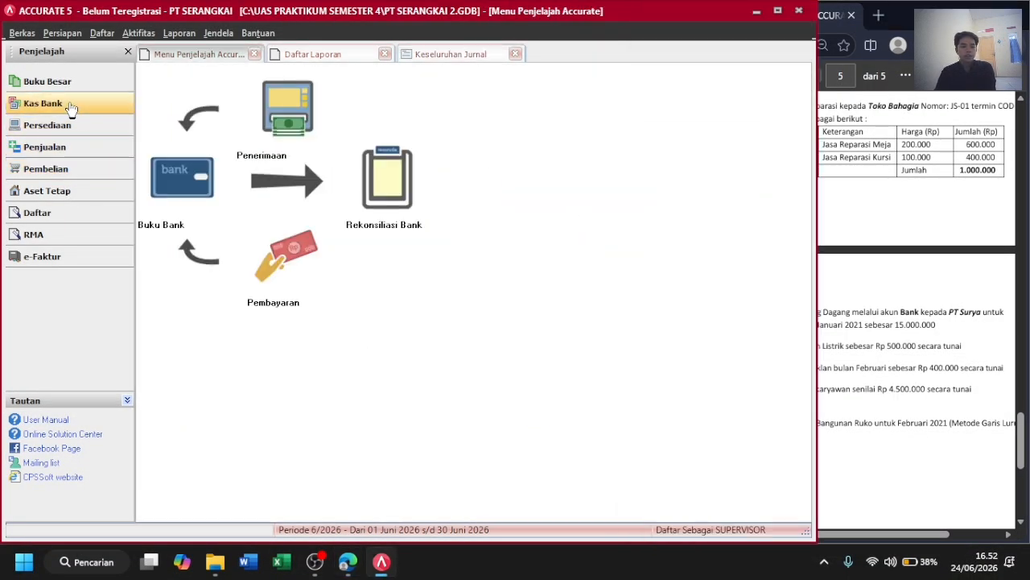
left_click(298, 264)
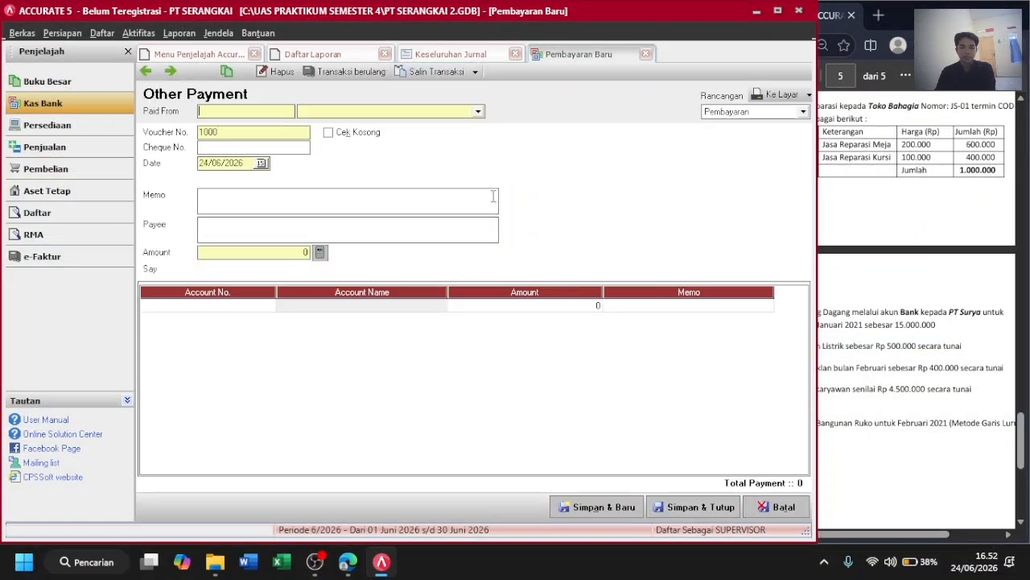
scroll(892, 334, "left", 1)
left_click(893, 333)
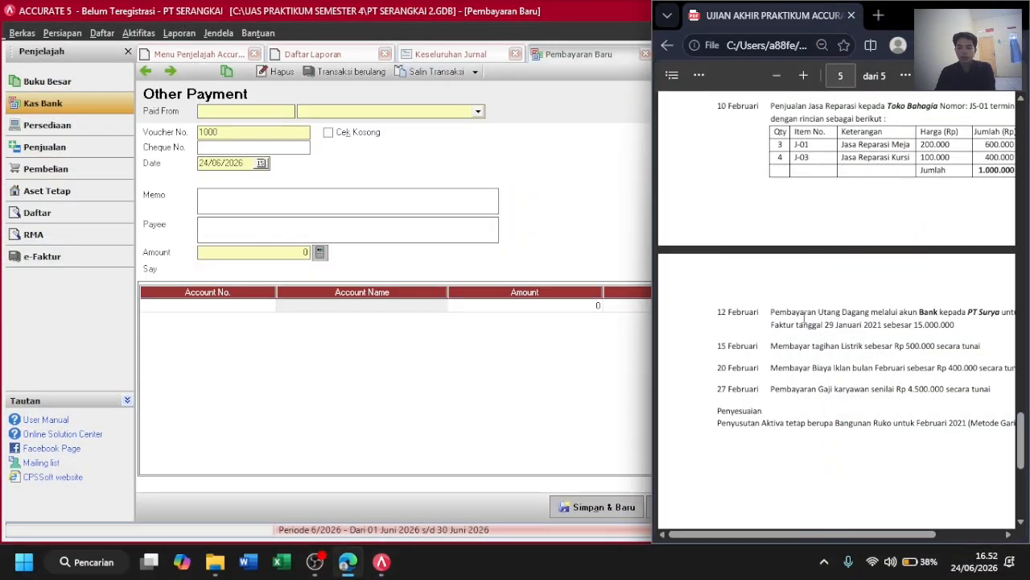
left_click(477, 112)
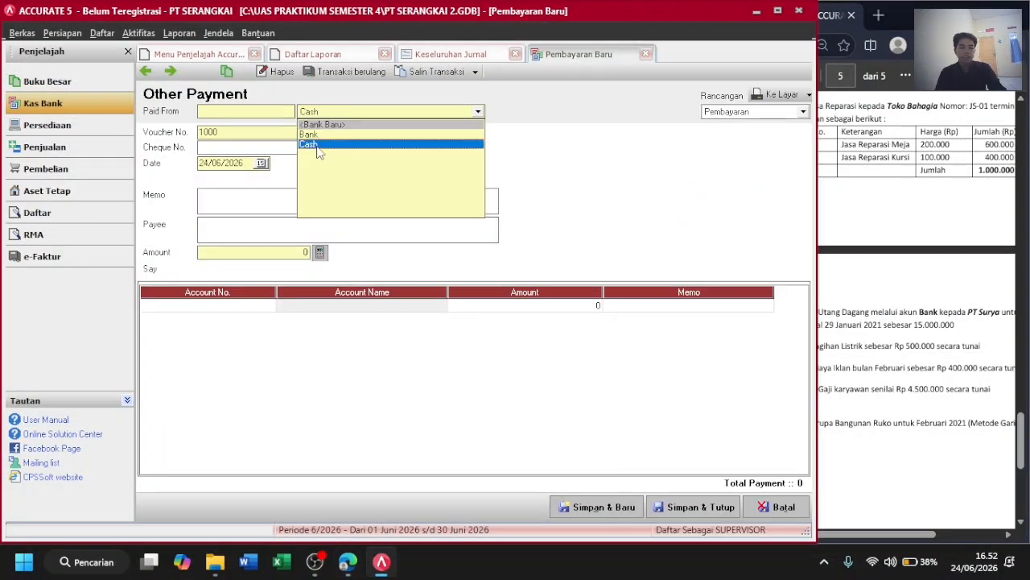
left_click(318, 147)
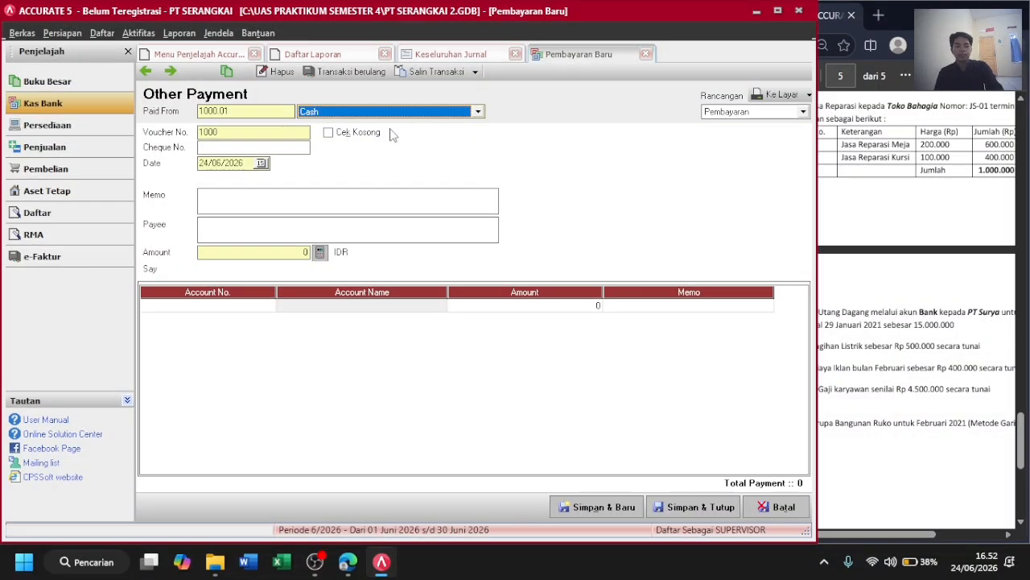
Check the electricity bill in the exercise PDF and set the payment date to 15/02/2021.
left_click(245, 159)
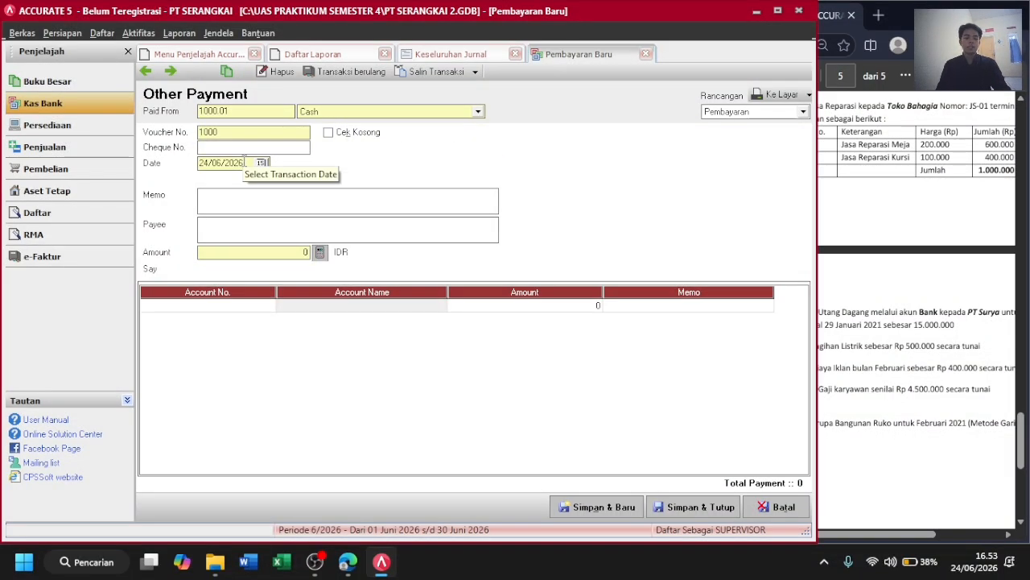
key("alt+Tab")
key("alt+Tab")
type("1")
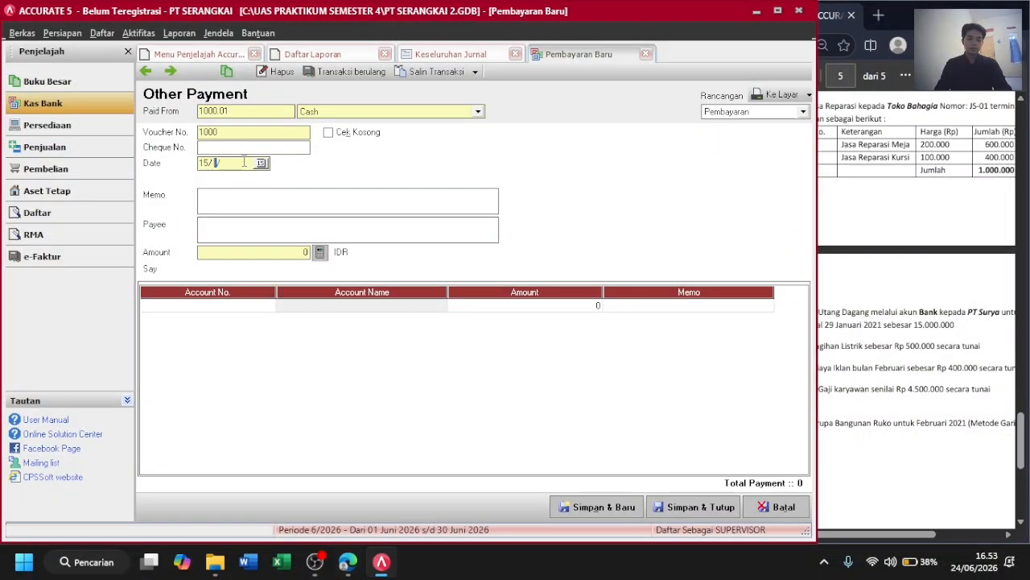
type("5/02/2021")
key("Tab")
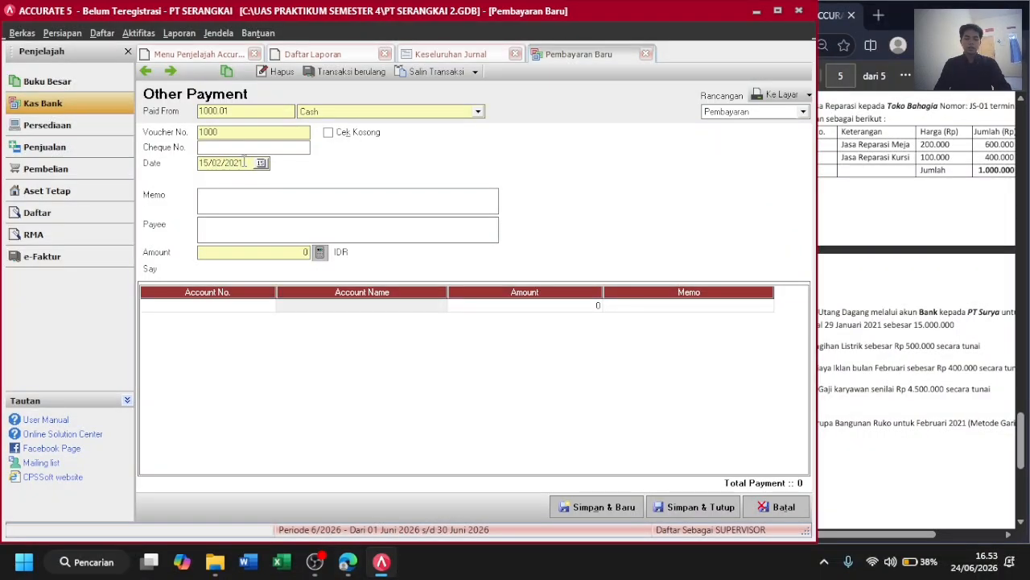
Enter "Bayar tagihan listrik" as the payment's memo.
type("pEMBAYA")
key("BackSpace")
key("BackSpace")
key("BackSpace")
key("BackSpace")
key("BackSpace")
key("BackSpace")
key("BackSpace")
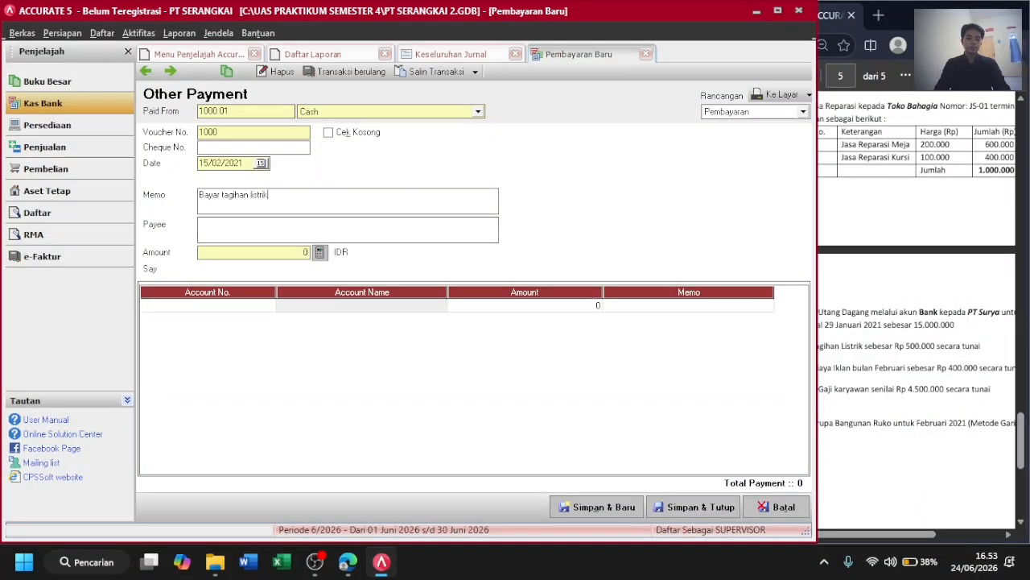
Search the accounts for "list" and add Biaya Listrik as the payment's expense line.
left_click(203, 306)
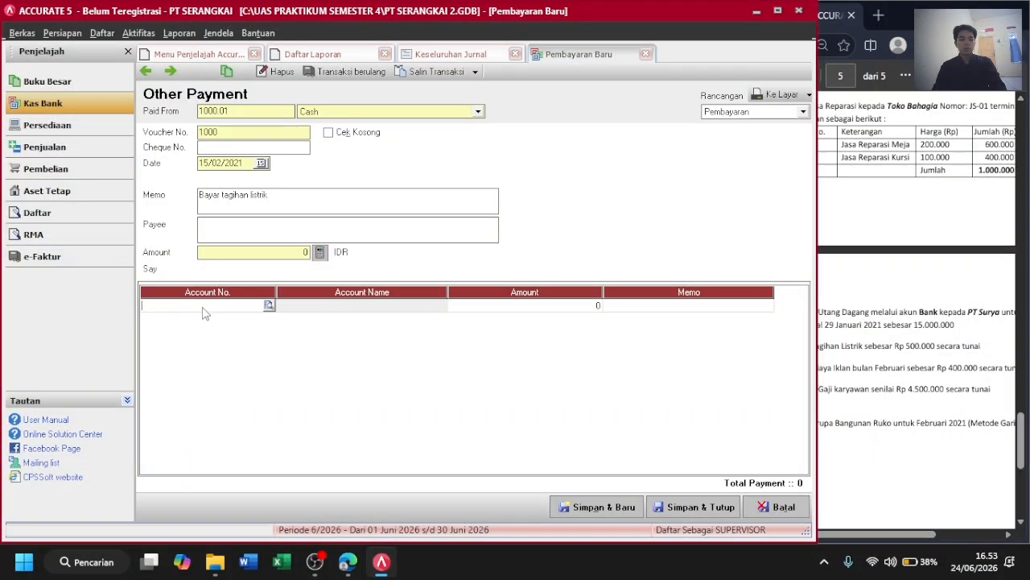
type("list")
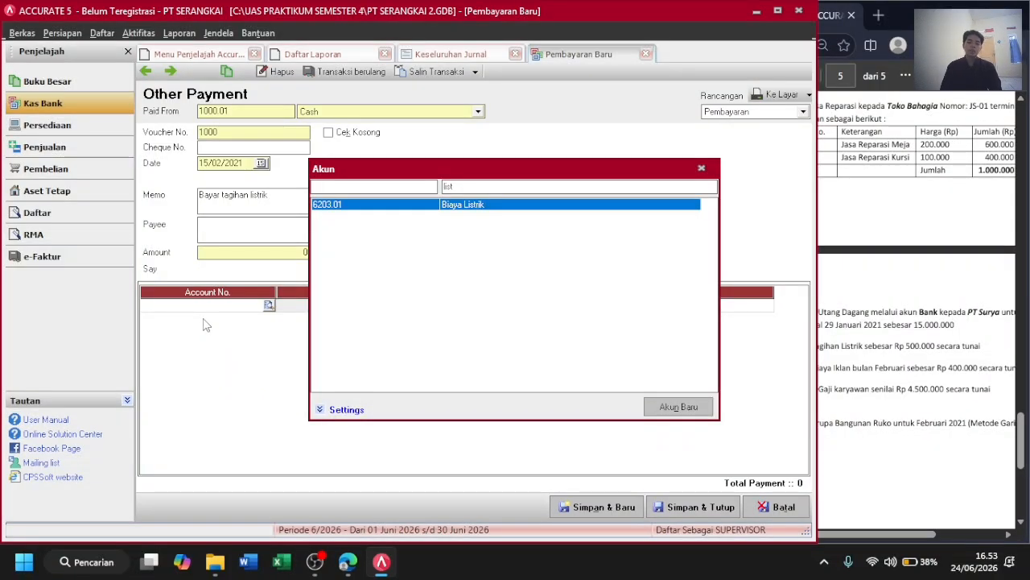
double_click(493, 205)
key("Tab")
key("Tab")
Enter 500.000 for the Biaya Listrik line, calculate the payment amount from it, and save and close the payment.
key("alt+Tab")
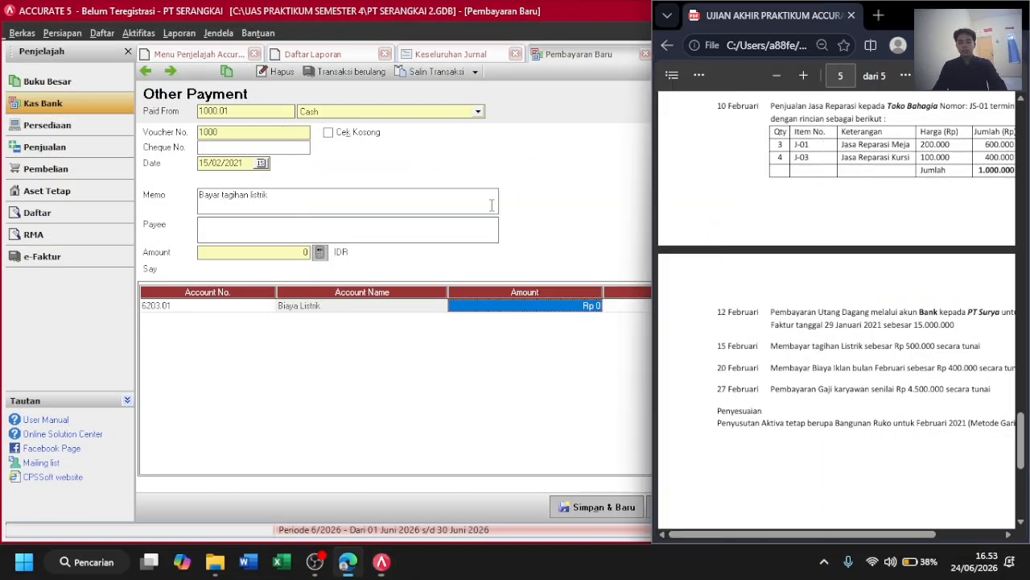
key("alt+Tab")
type("500.000")
key("Return")
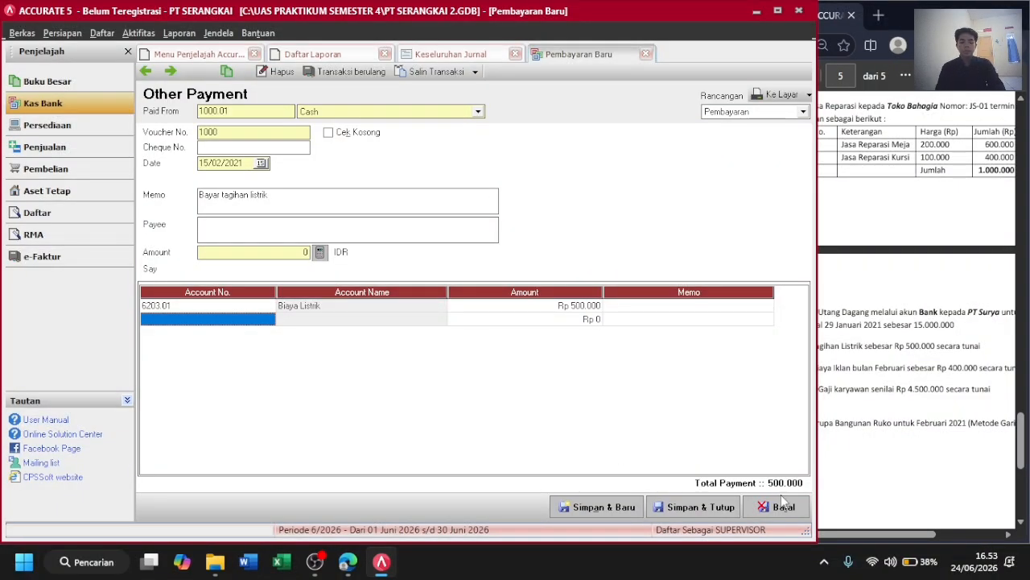
left_click(319, 253)
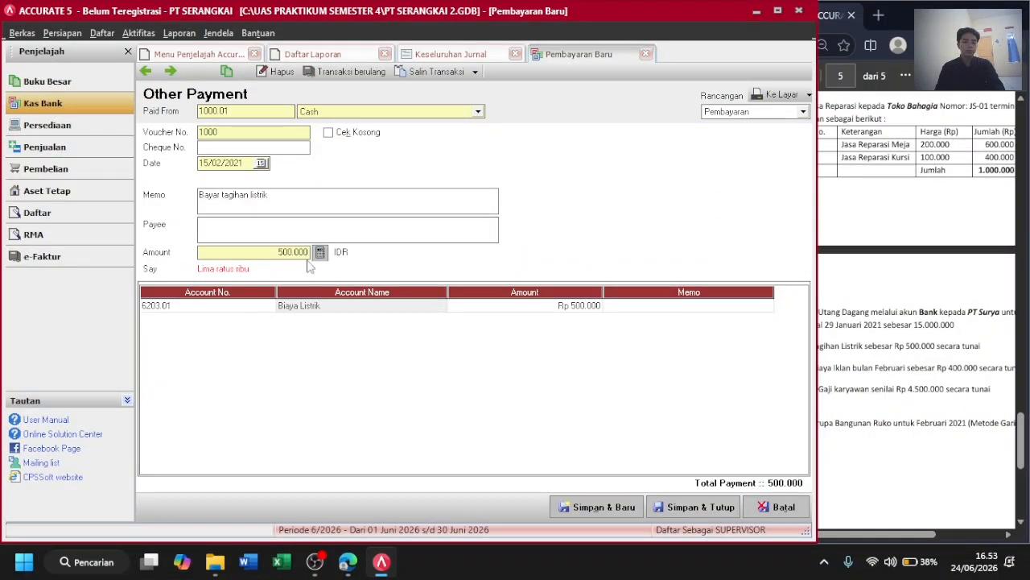
left_click(718, 509)
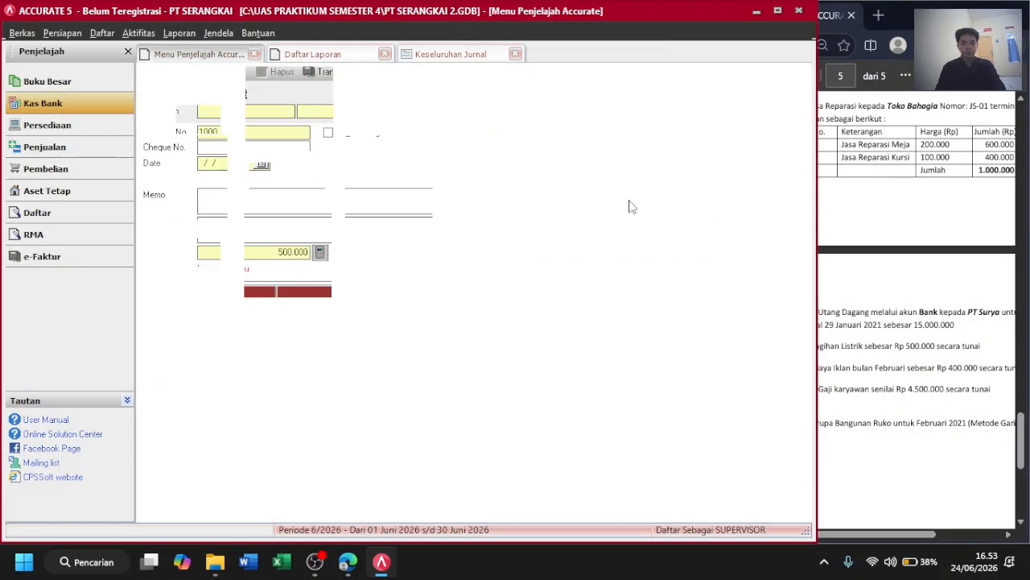
Refresh the Keseluruhan Jurnal report, check the electricity payment's entry, and read the remaining February transactions in the exercise PDF.
left_click(455, 56)
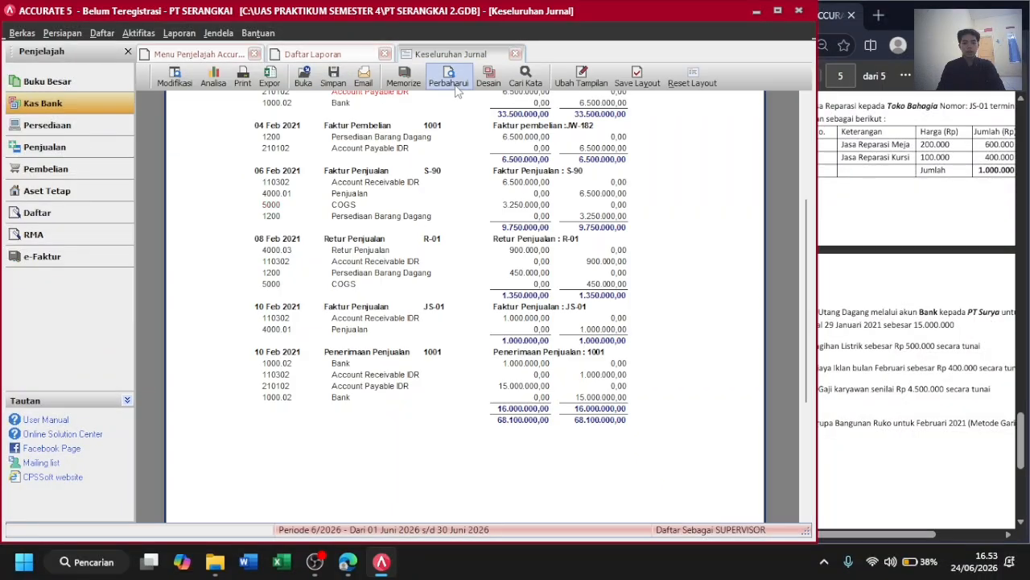
left_click(448, 78)
scroll(450, 344, "down", 10)
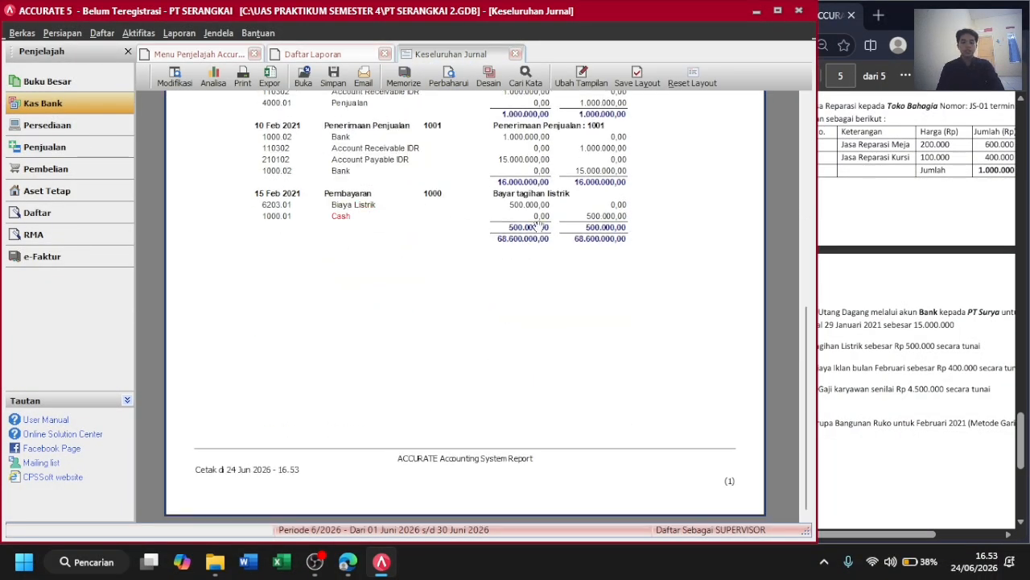
scroll(539, 232, "up", 5)
left_click(877, 277)
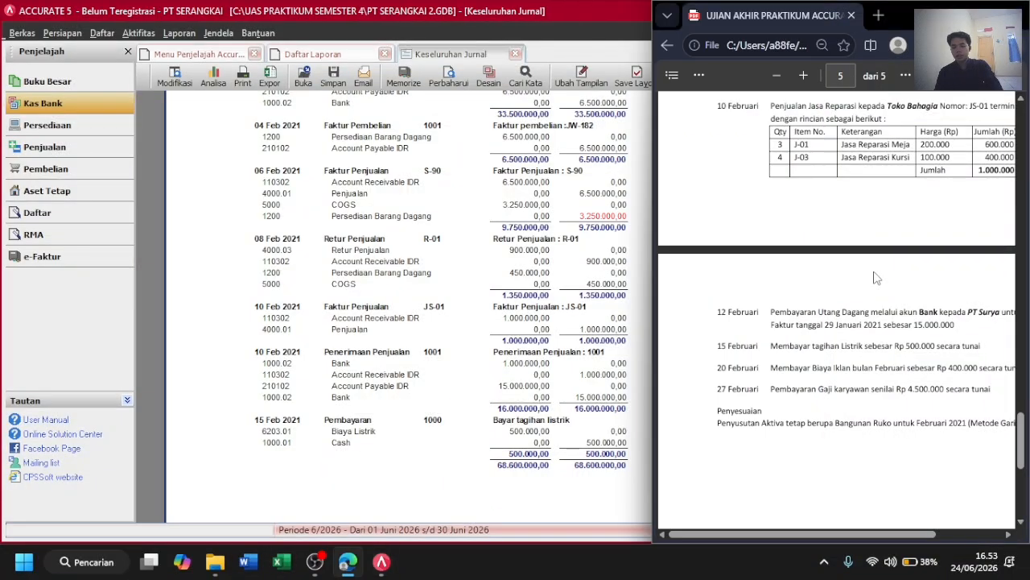
scroll(877, 278, "right", 1)
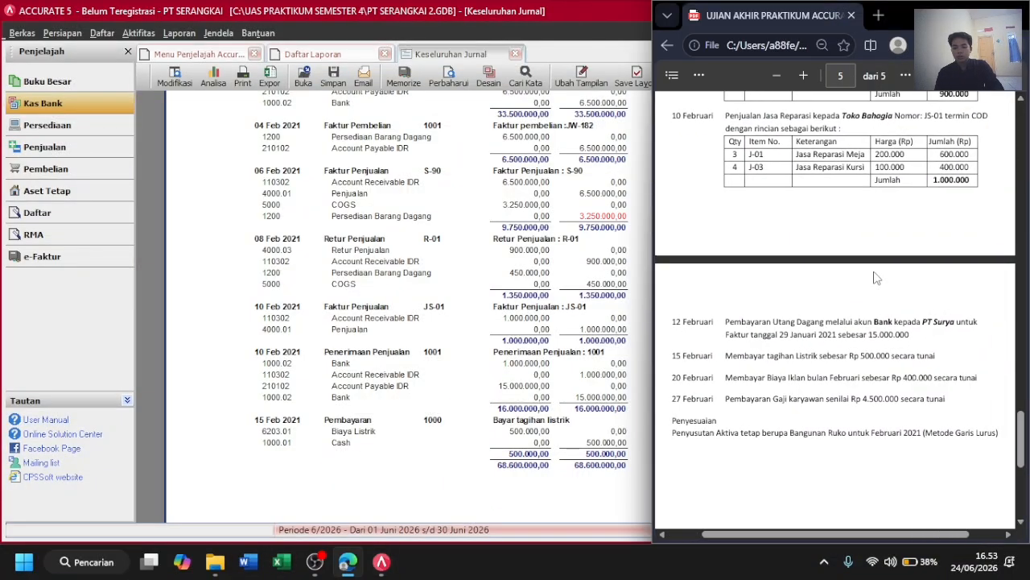
scroll(827, 367, "up", 1)
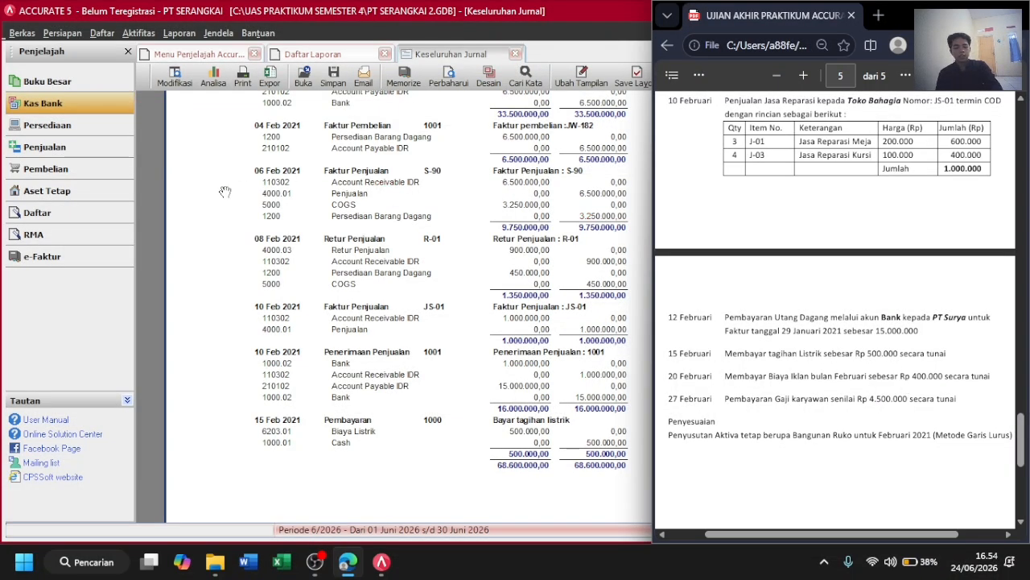
Create another cash and bank payment for the 20 February advertising cost, paid from Cash.
left_click(69, 105)
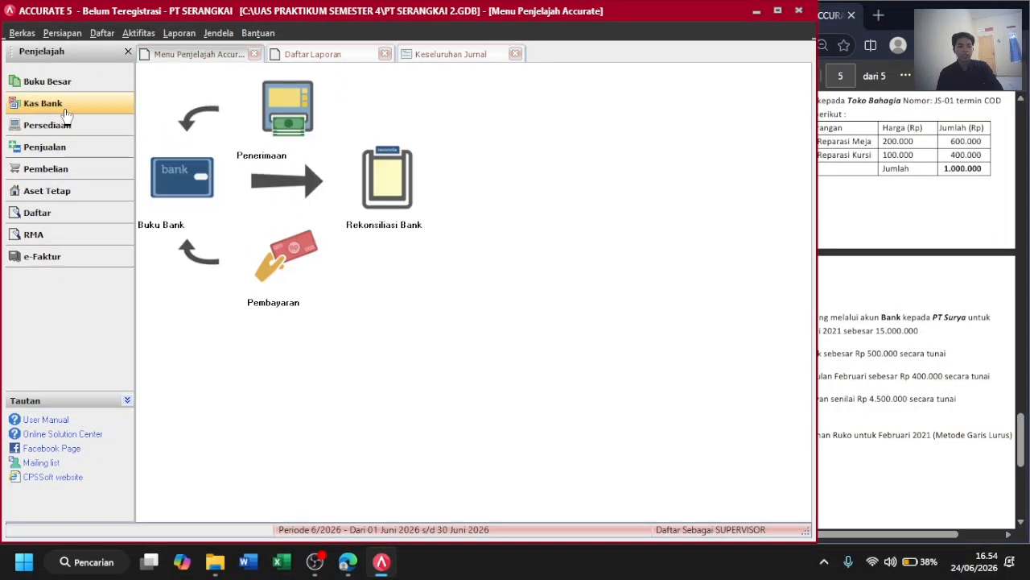
left_click(288, 259)
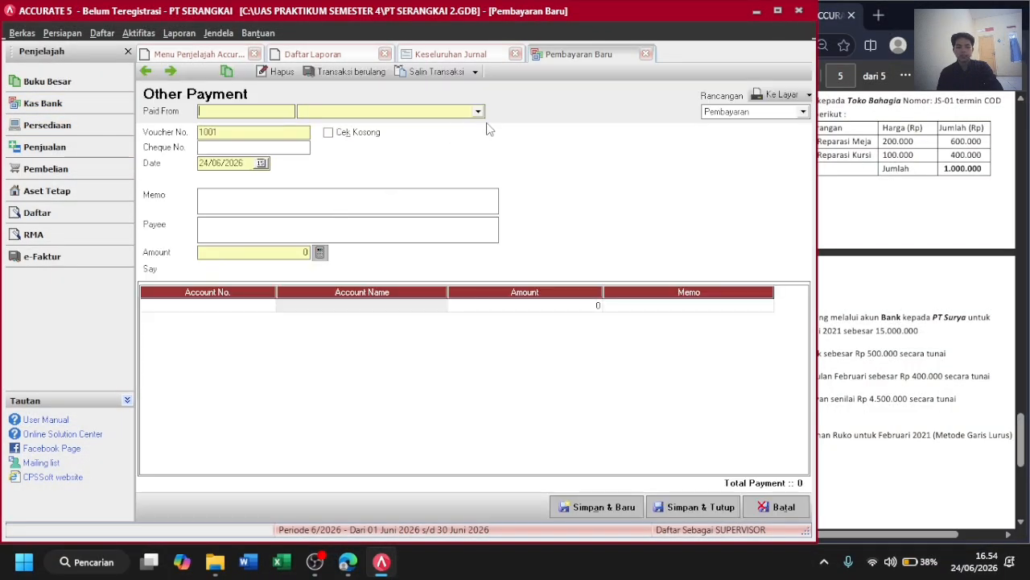
key("alt+Tab")
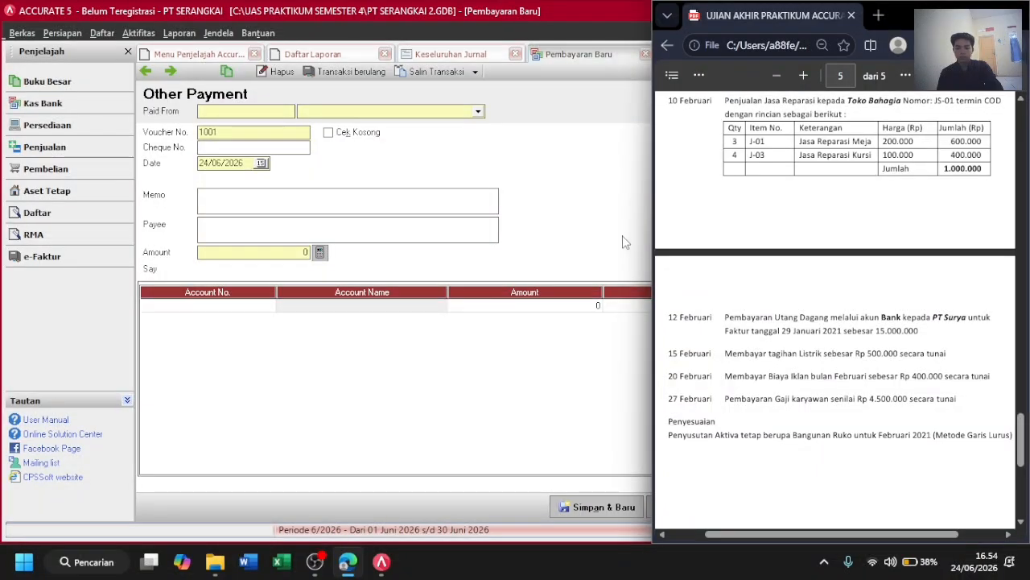
left_click(625, 241)
left_click(479, 114)
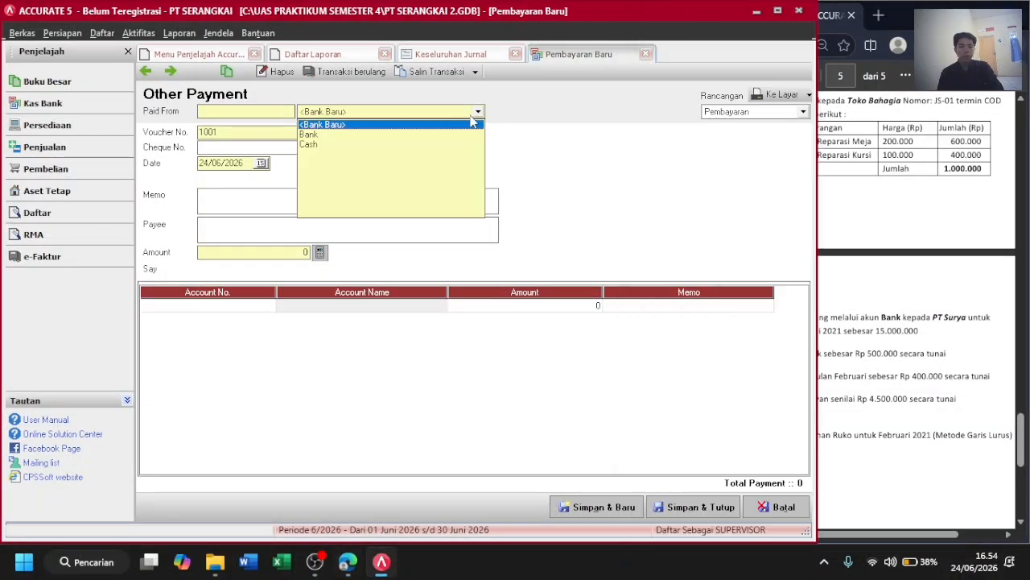
left_click(326, 145)
Check the advertising transaction in the exercise PDF and set the payment date to 20/02/2021.
left_click(241, 165)
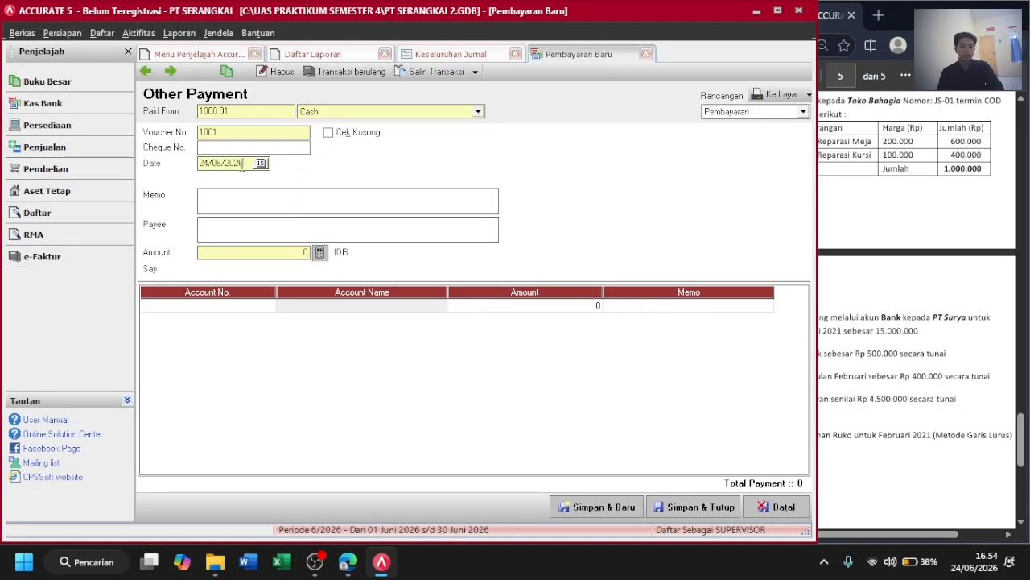
key("alt+Tab")
key("alt+Tab")
double_click(242, 165)
type("20/02/2021")
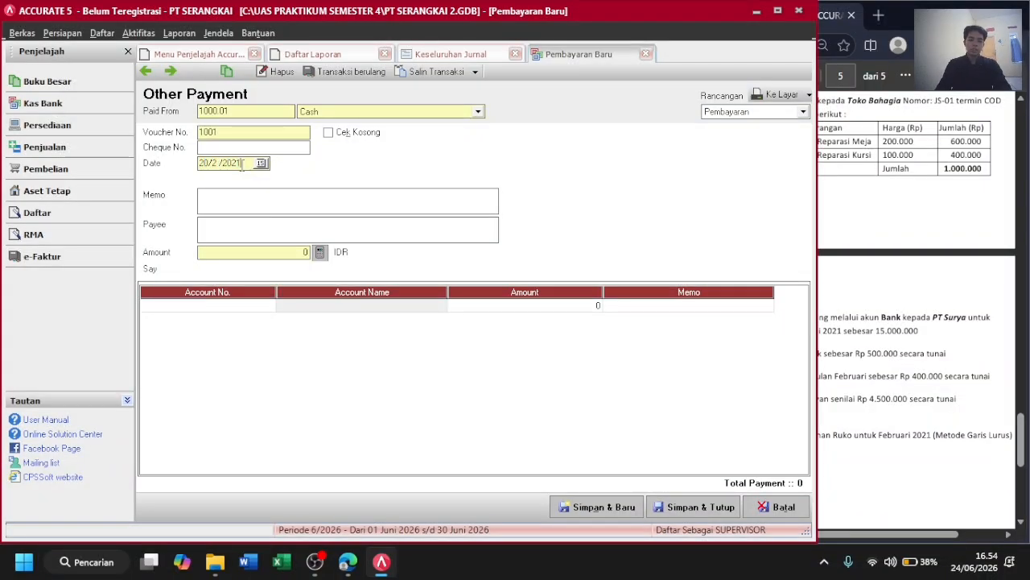
Reread the advertising transaction in the exercise PDF and enter "Bayar iklan februari" as the payment's memo.
key("alt+Tab")
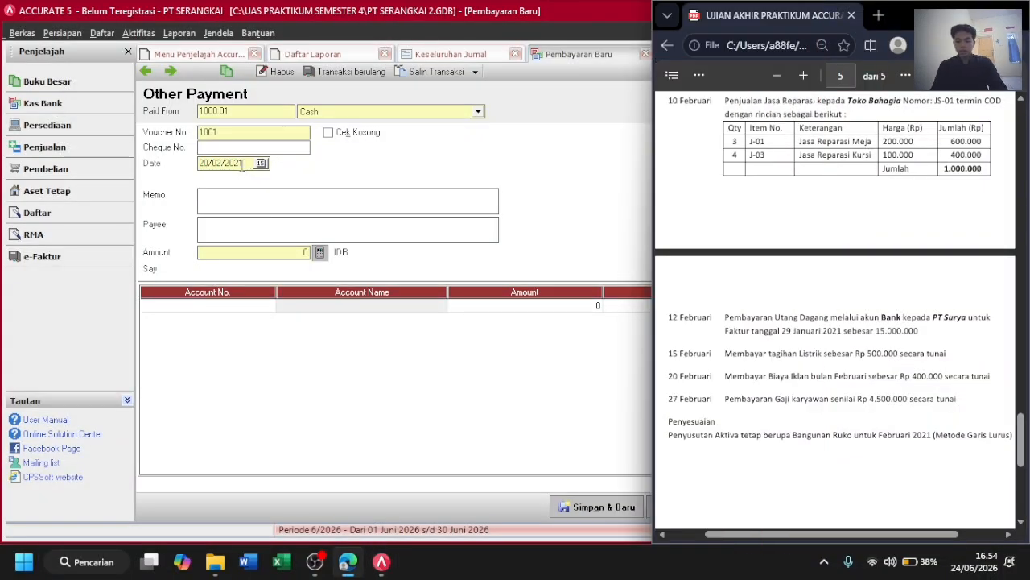
key("alt+Tab")
key("Tab")
type("Bay")
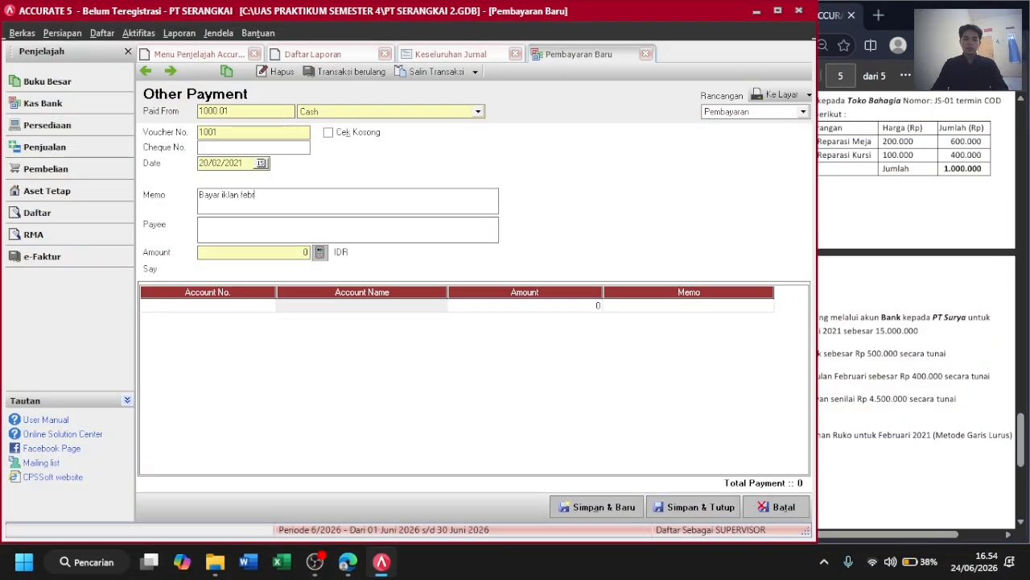
Search the accounts for "ikl" and add Biaya Iklan as the payment's expense line.
left_click(197, 307)
type("ikl")
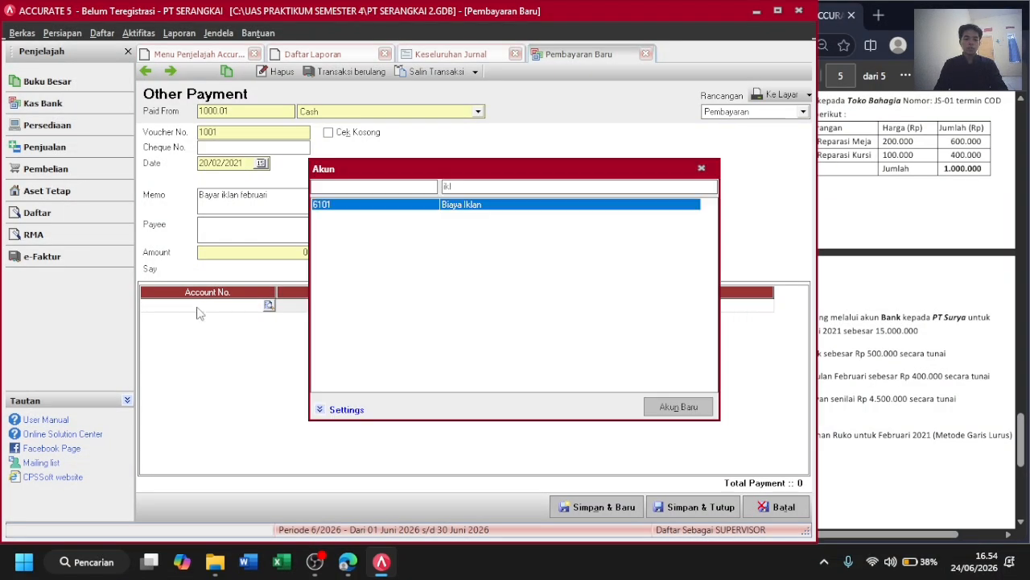
key("Return")
key("Return")
key("Return")
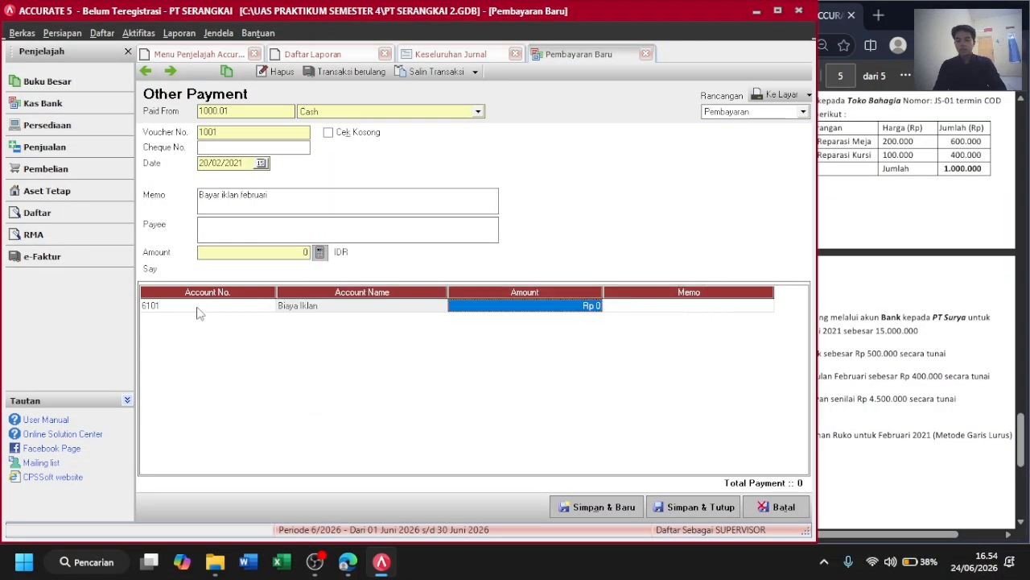
Enter 400.000 for the Biaya Iklan line, calculate the payment amount from it, and compare it with the exercise PDF.
type("400000")
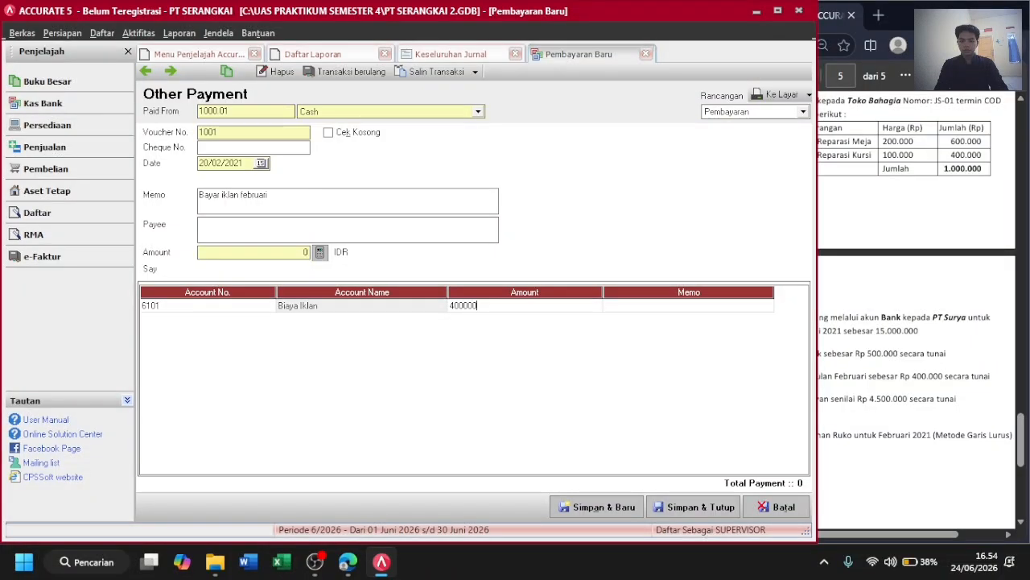
key("Return")
key("Return")
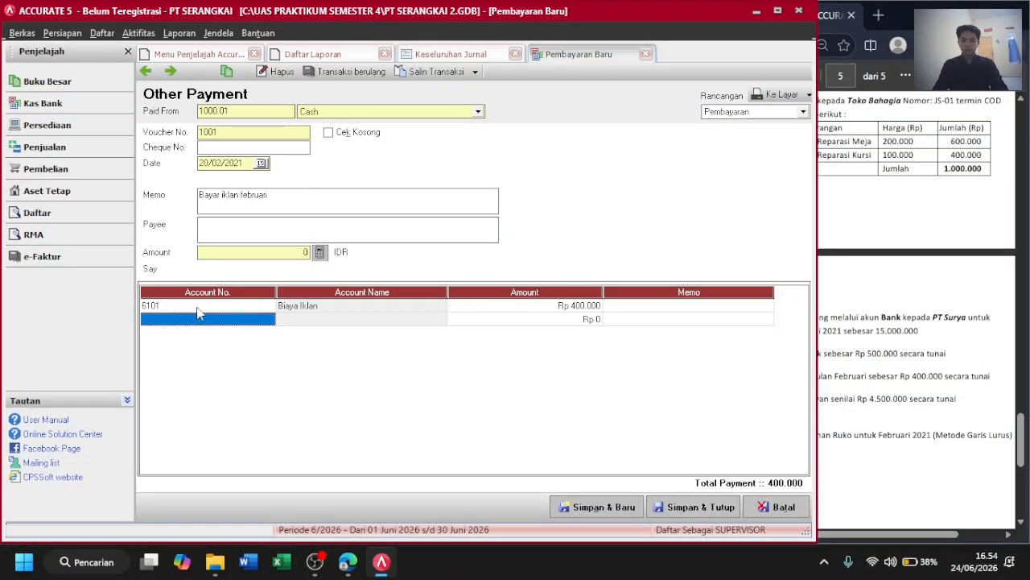
left_click(320, 253)
key("alt+Tab")
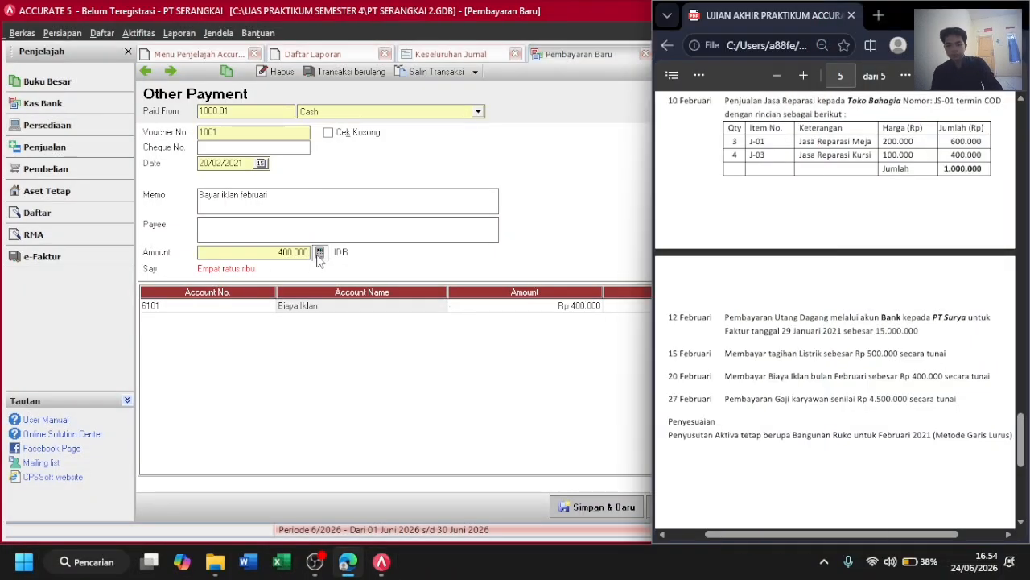
Save and close the advertising payment, then refresh the Keseluruhan Jurnal report and check the payment's journal entry.
key("alt+Tab")
left_click(681, 511)
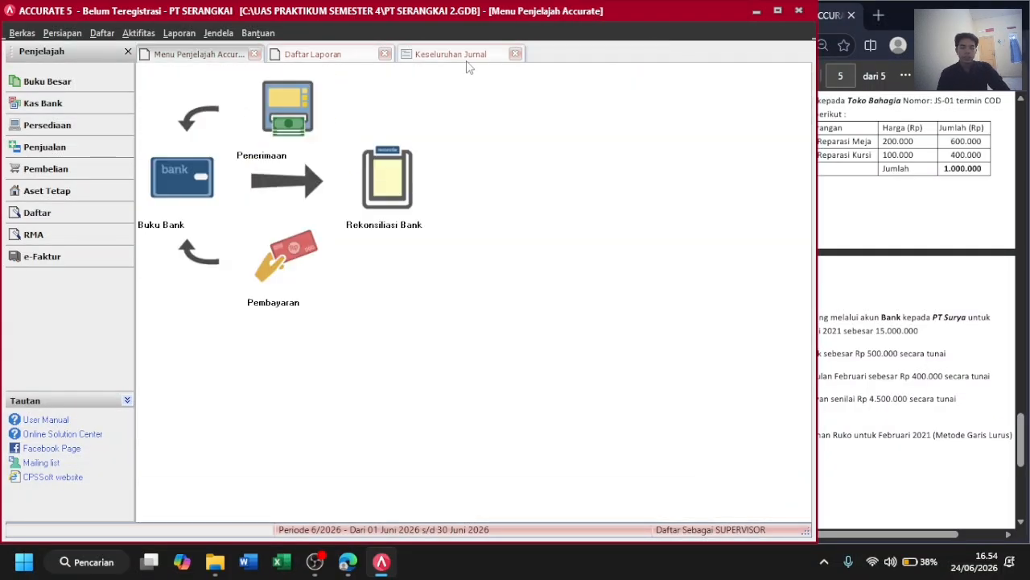
left_click(457, 58)
left_click(443, 82)
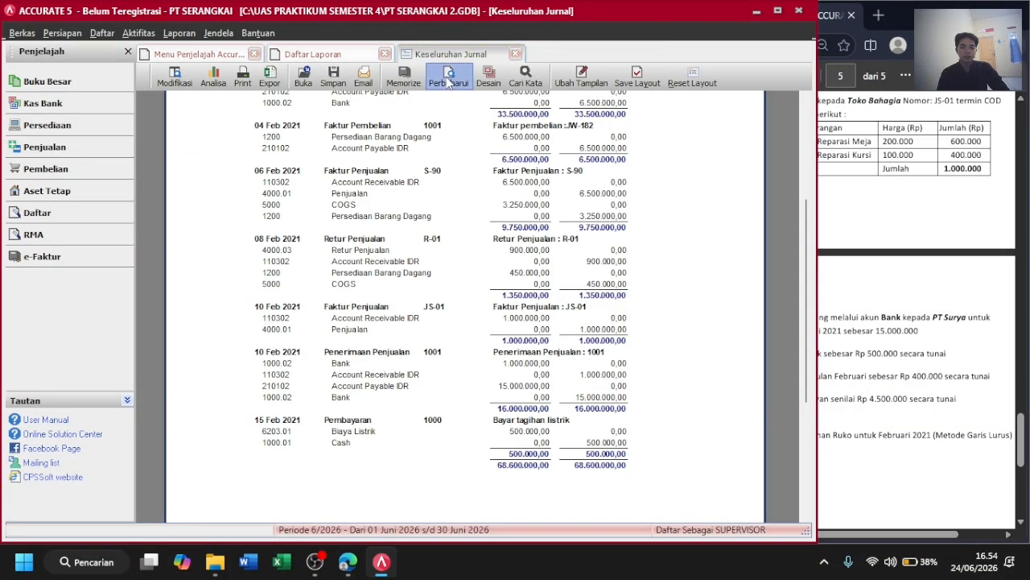
scroll(413, 337, "down", 3)
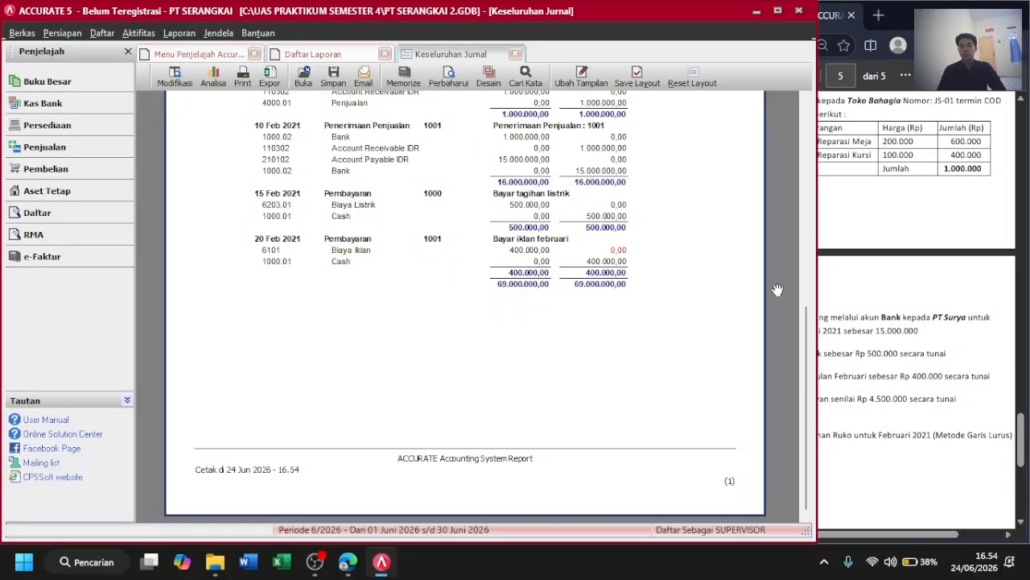
Read the 27 February salary transaction in the exercise PDF and open a new Other Payment form.
left_click(828, 313)
scroll(828, 313, "up", 1)
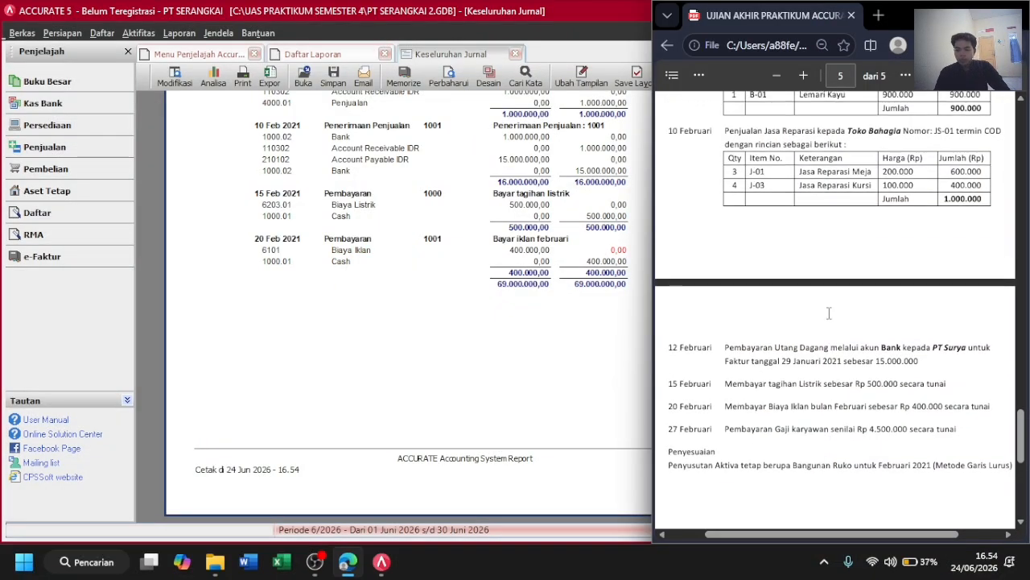
scroll(829, 312, "down", 3)
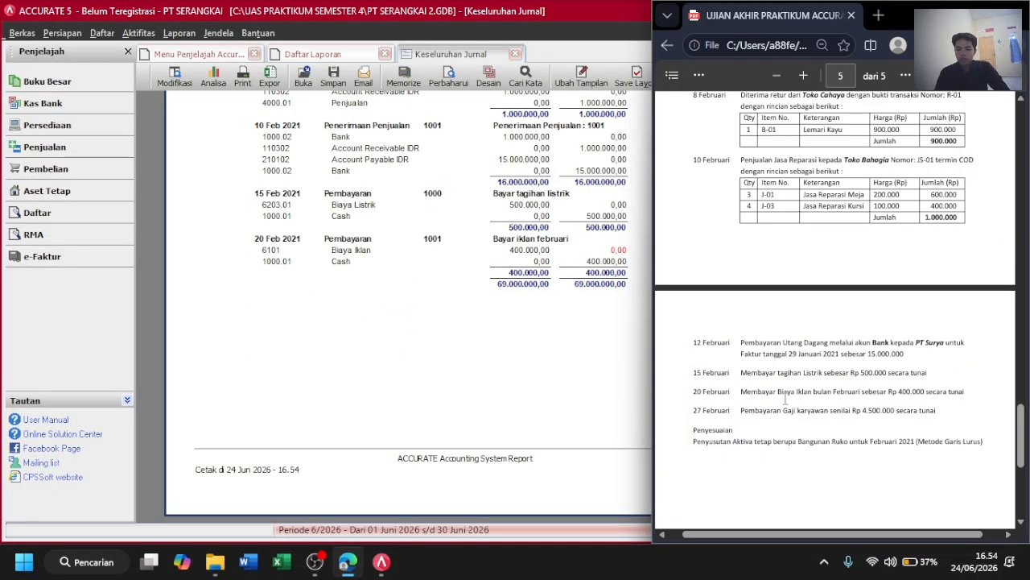
scroll(785, 399, "up", 3)
scroll(815, 452, "right", 2)
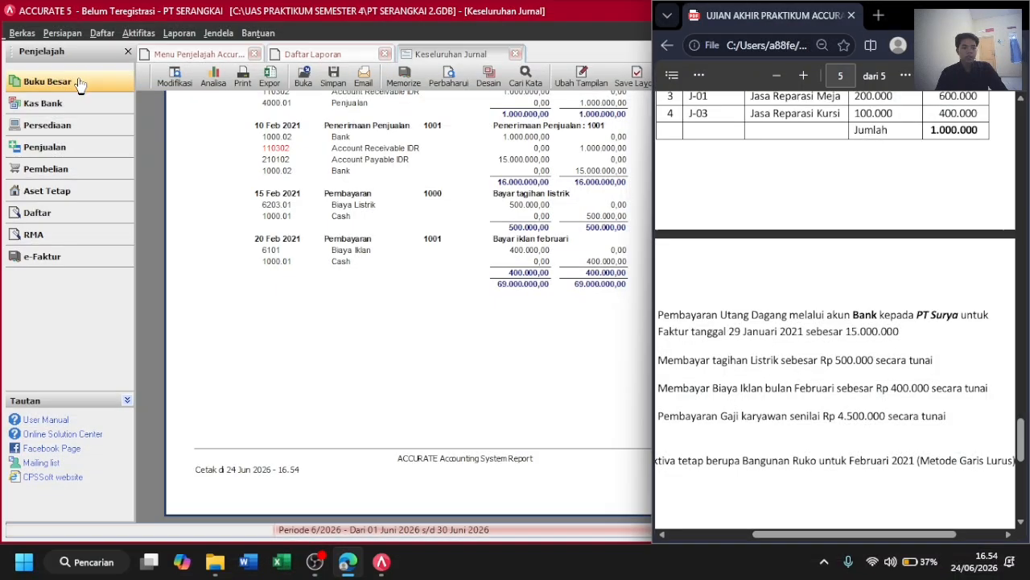
left_click(74, 108)
left_click(74, 109)
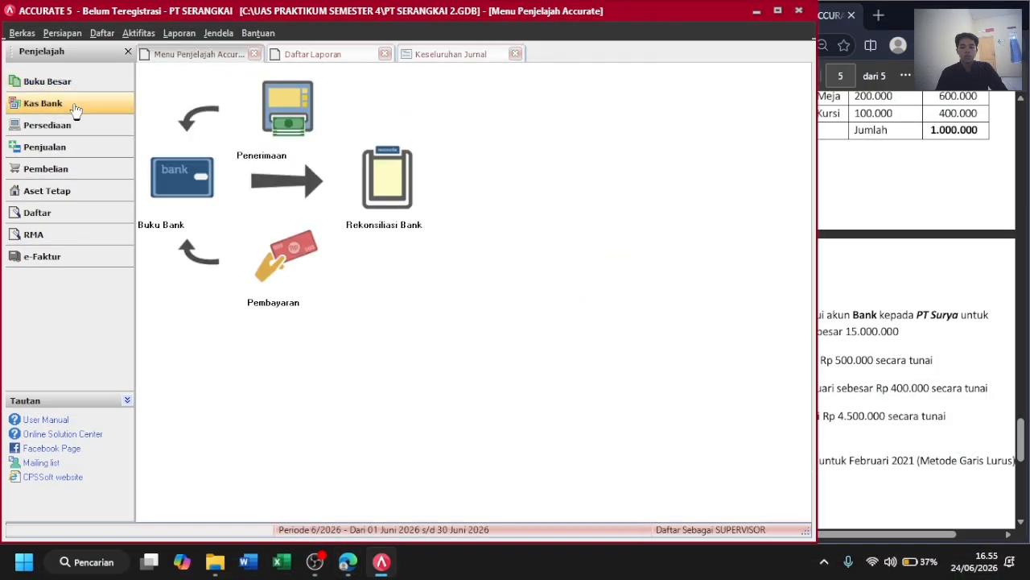
left_click(295, 284)
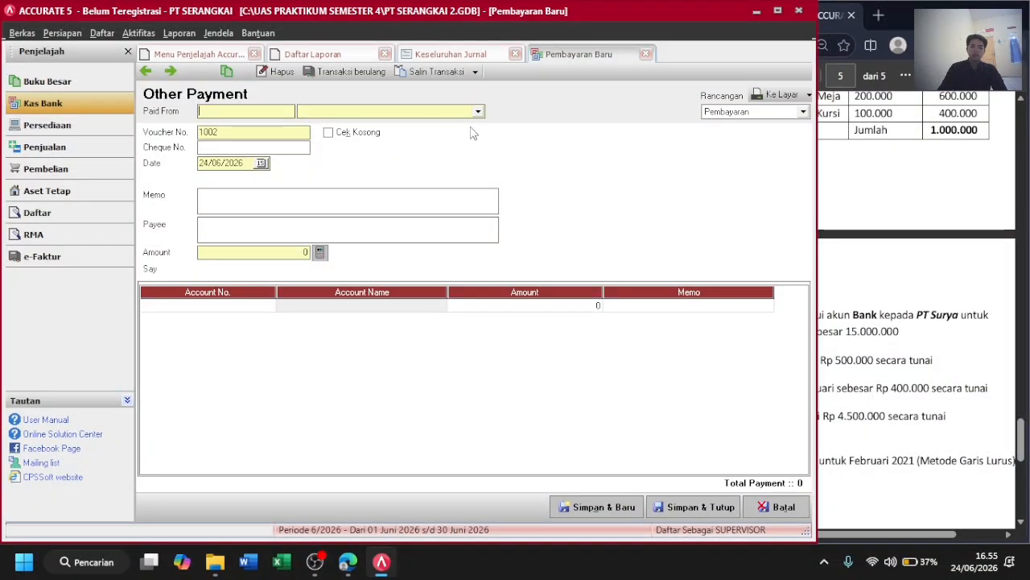
Recheck the salary transaction in the exercise PDF and set the new payment's source account to Bank.
left_click(479, 112)
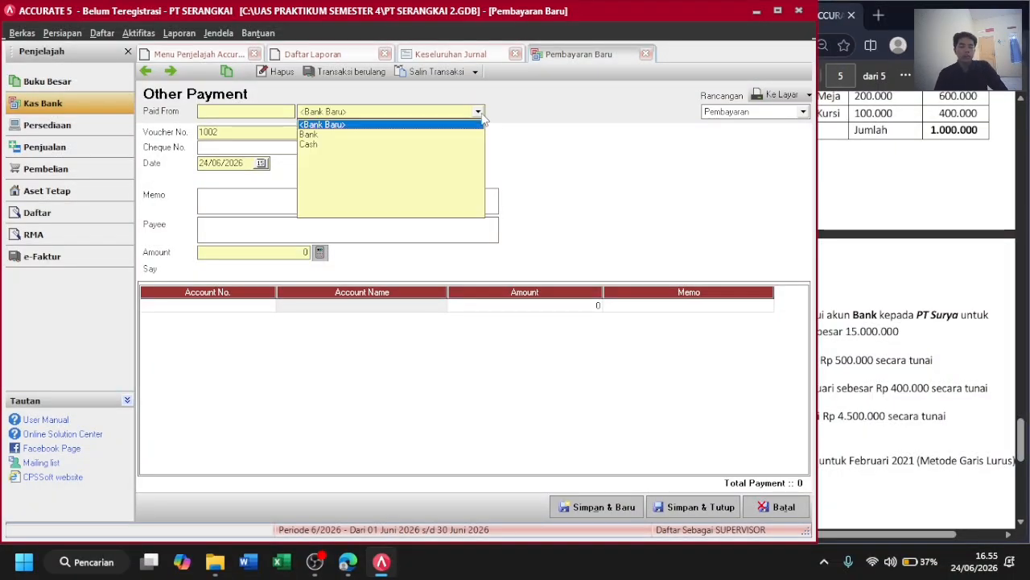
left_click(886, 344)
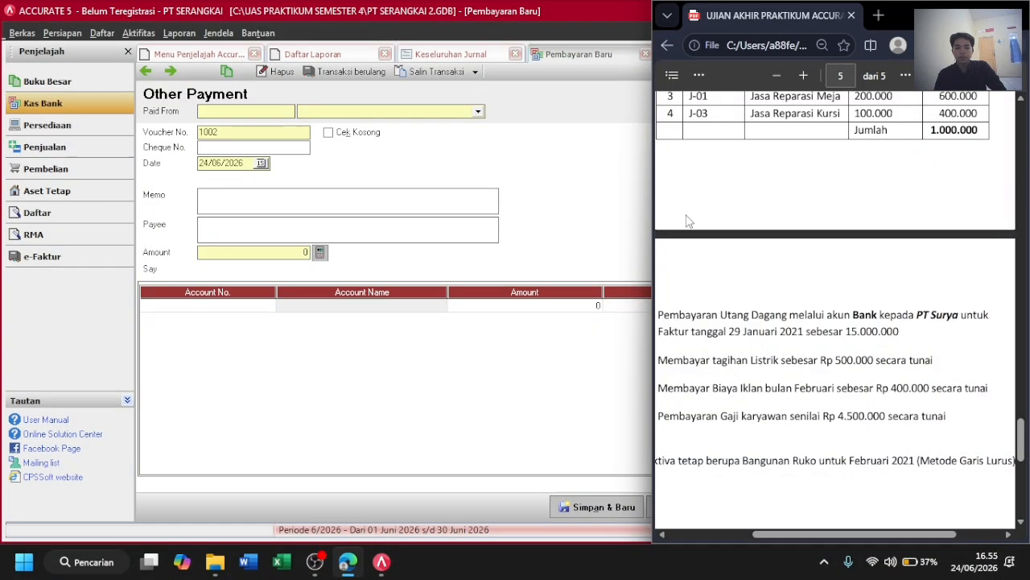
scroll(688, 222, "up", 1)
scroll(684, 290, "left", 2)
scroll(686, 306, "down", 1)
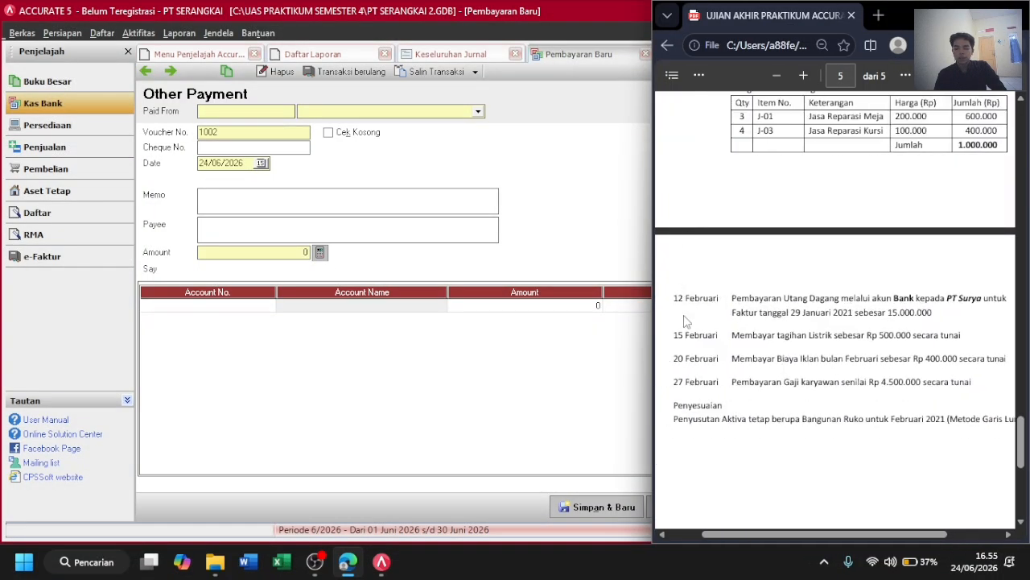
left_click(478, 111)
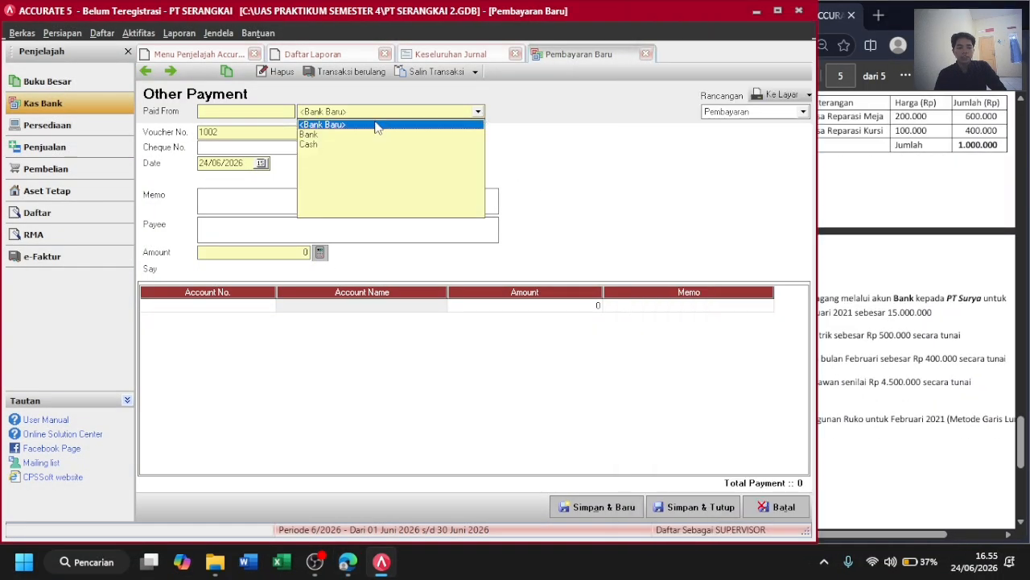
left_click(328, 135)
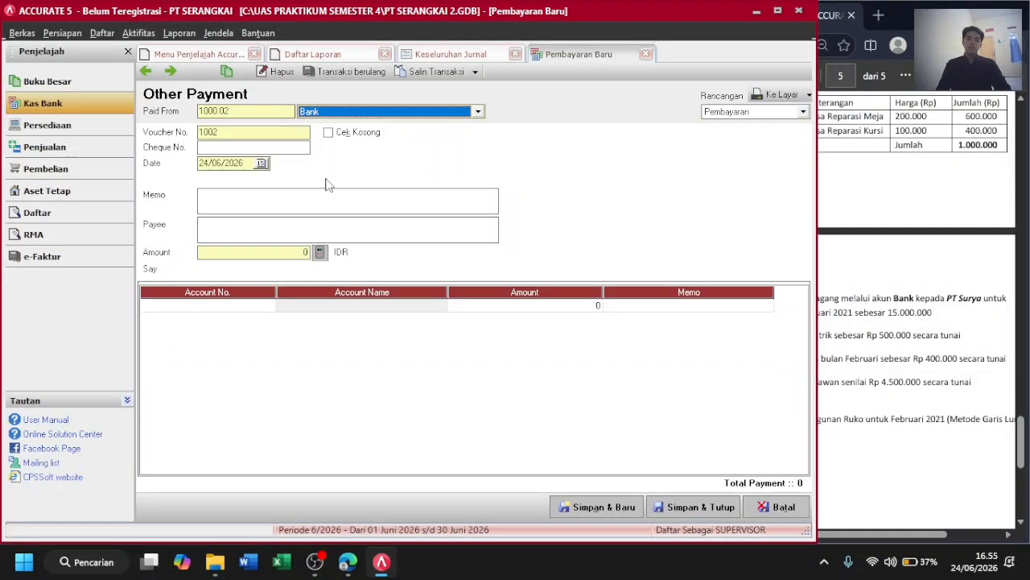
Set the payment date to 27/02/2021 and enter "Bayar gaji februari" as the memo.
key("alt+Tab")
key("alt+Tab")
left_click(243, 163)
double_click(243, 163)
type("27/ /")
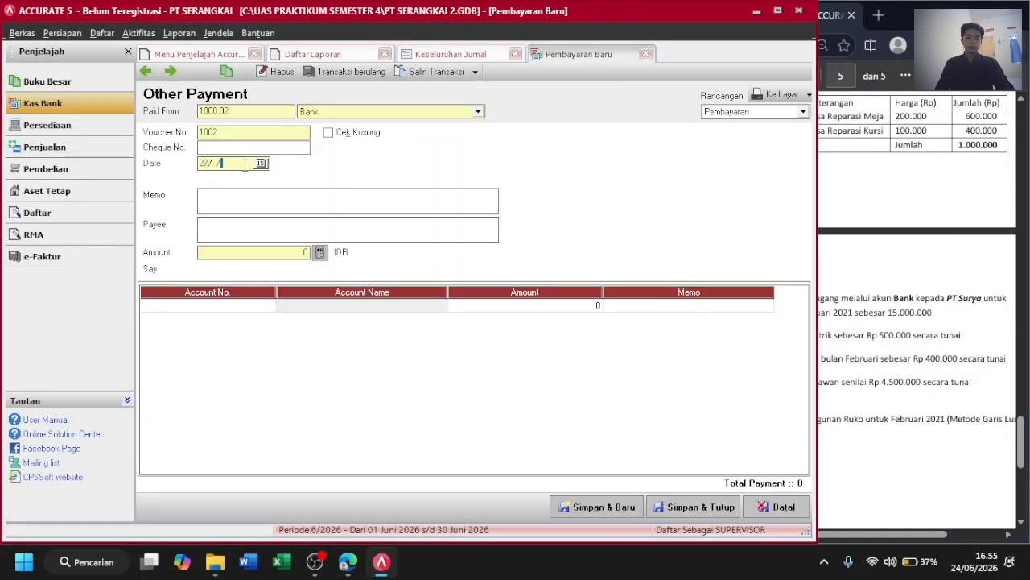
key("BackSpace")
type("022021")
key("Tab")
type("Bayar gaji")
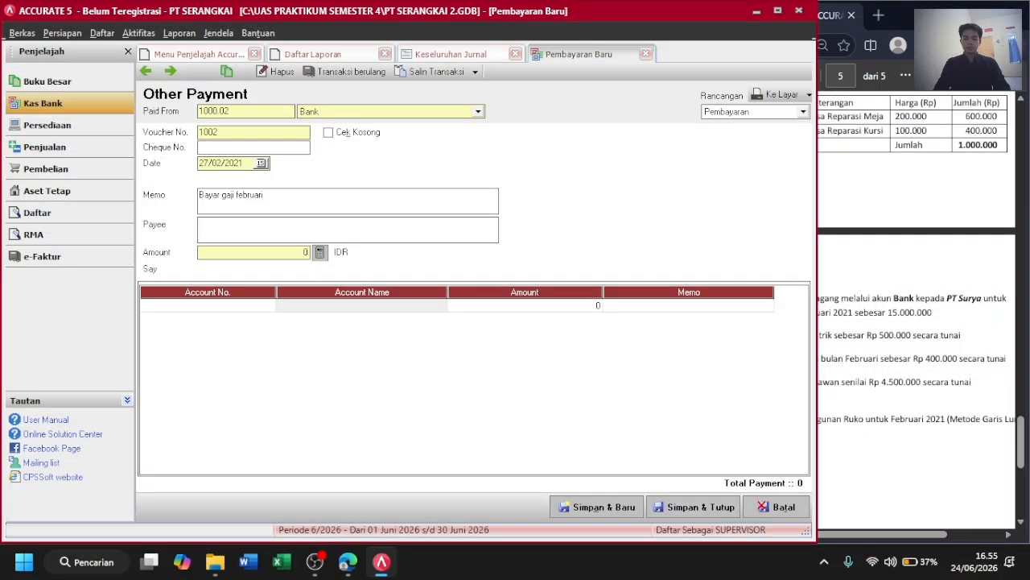
Add a Biaya Gaji, Lembur & THR line of 4.500.000 and calculate the payment amount from it.
left_click(220, 306)
type("gaj")
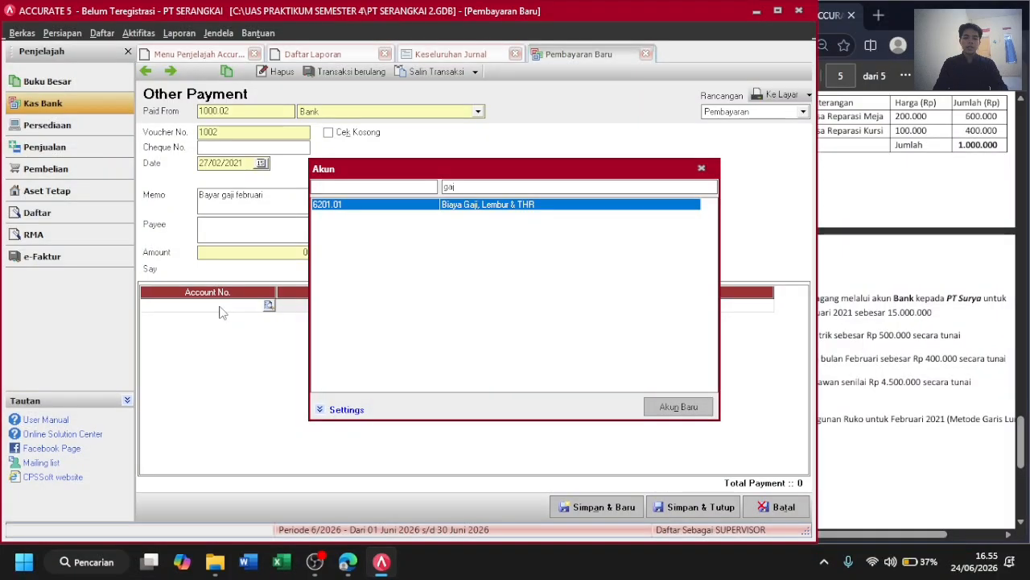
key("Return")
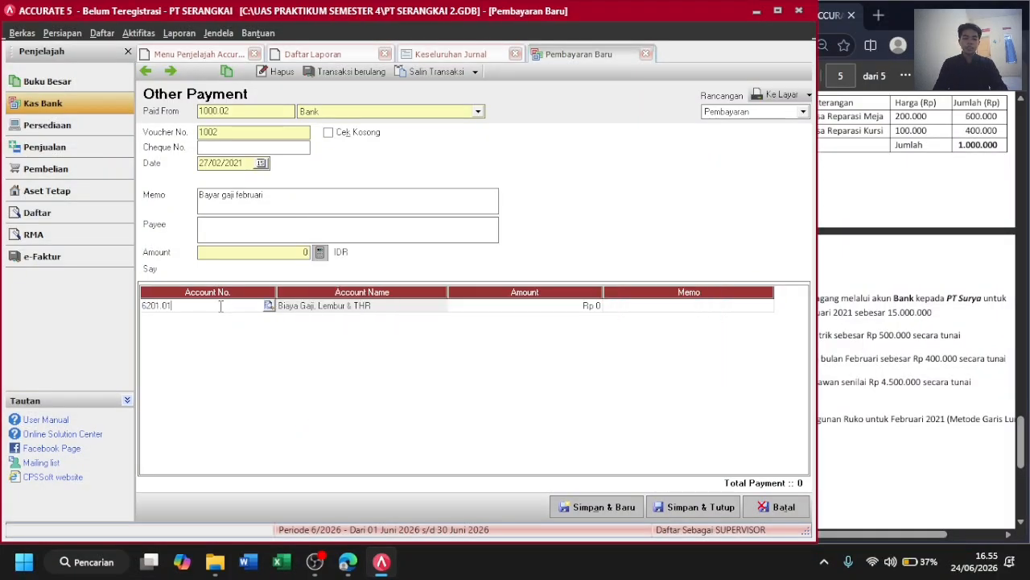
type("4500000")
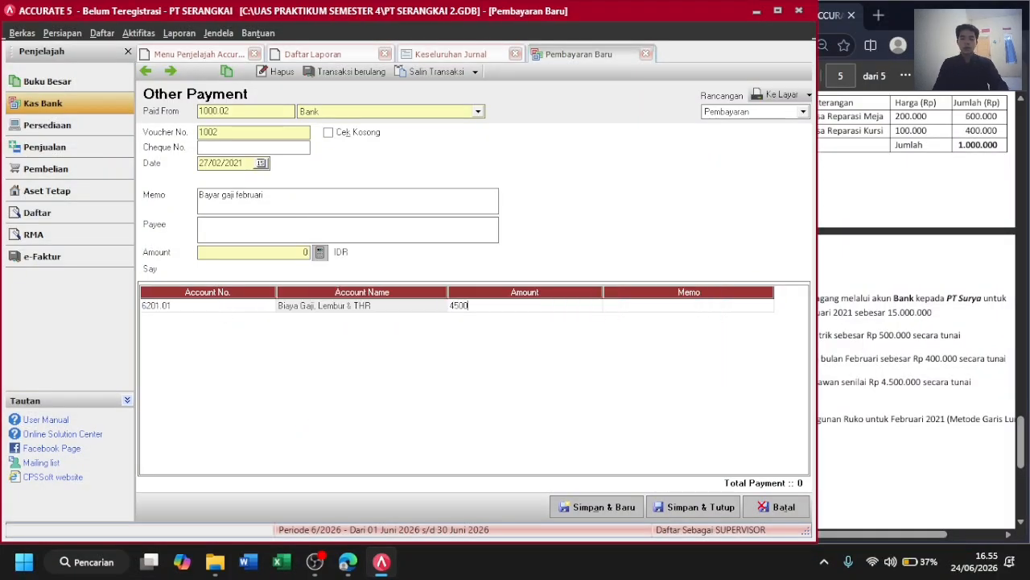
key("Return")
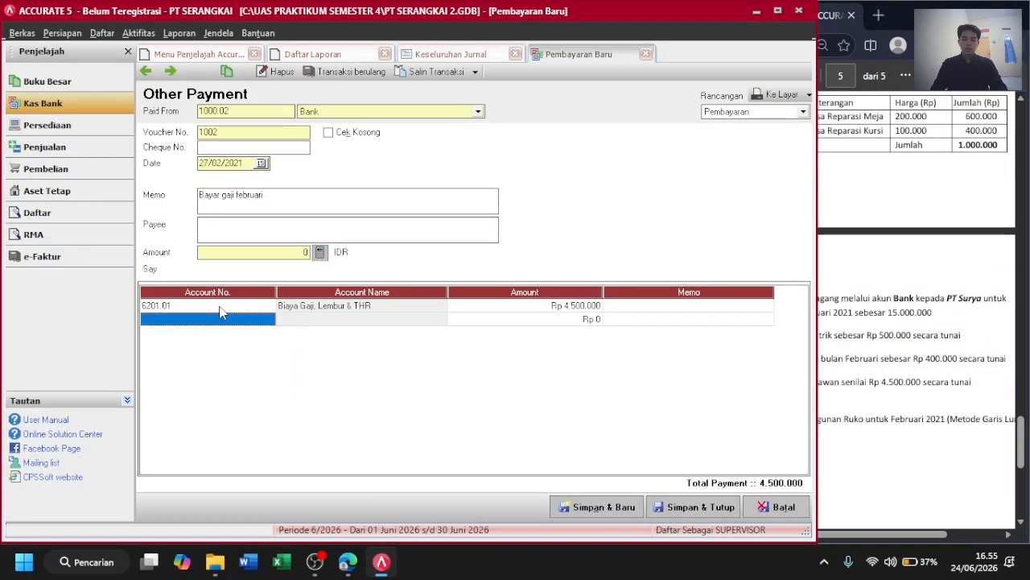
left_click(320, 254)
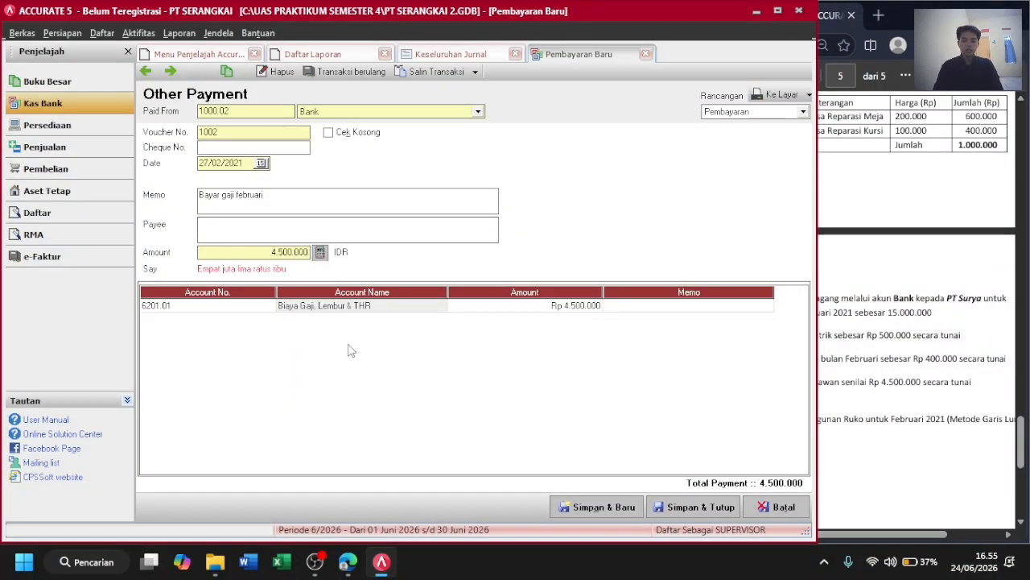
Save and close the salary payment, then refresh the Keseluruhan Jurnal report and check its journal entry.
left_click(680, 508)
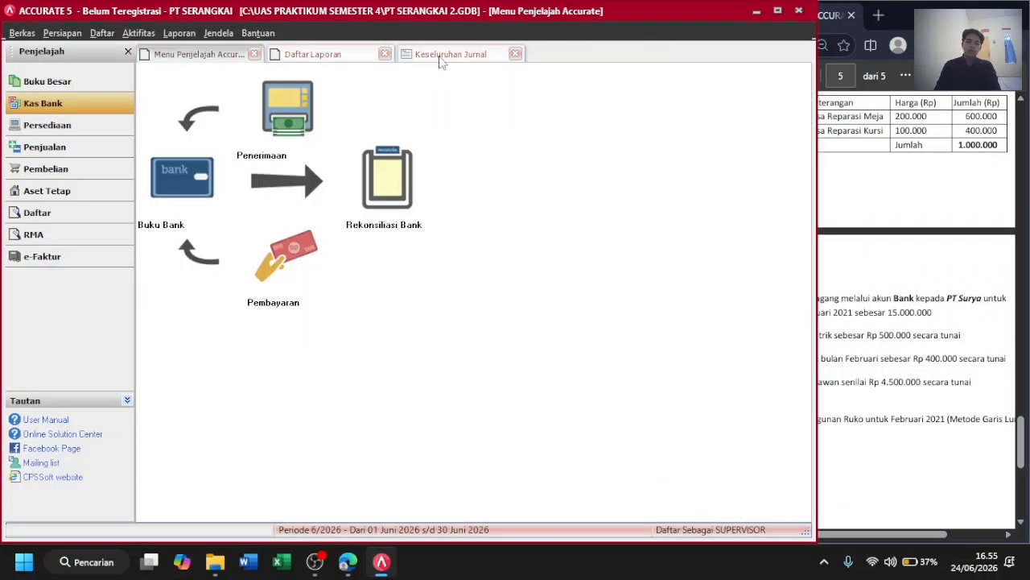
left_click(440, 53)
left_click(448, 78)
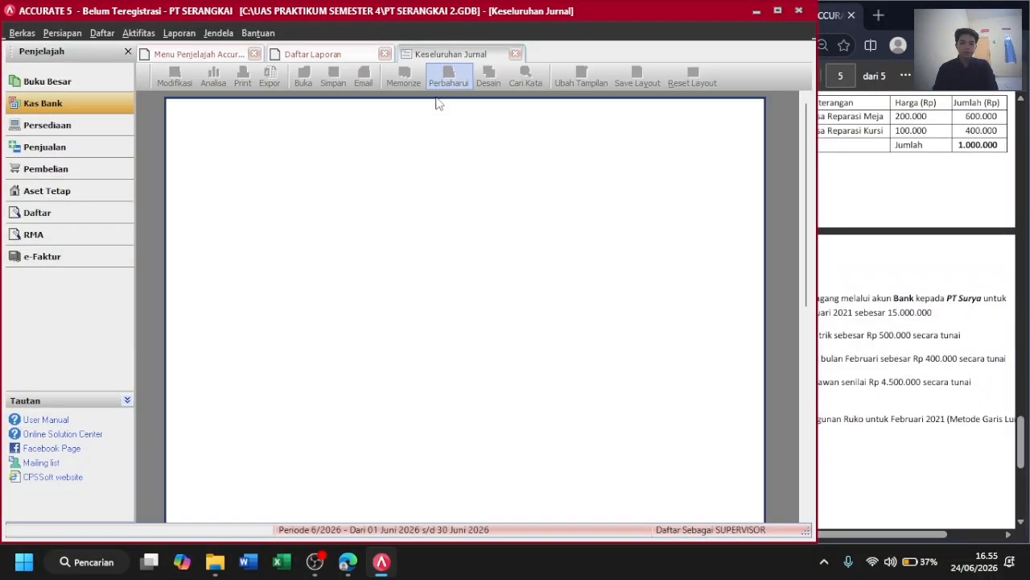
scroll(449, 294, "down", 5)
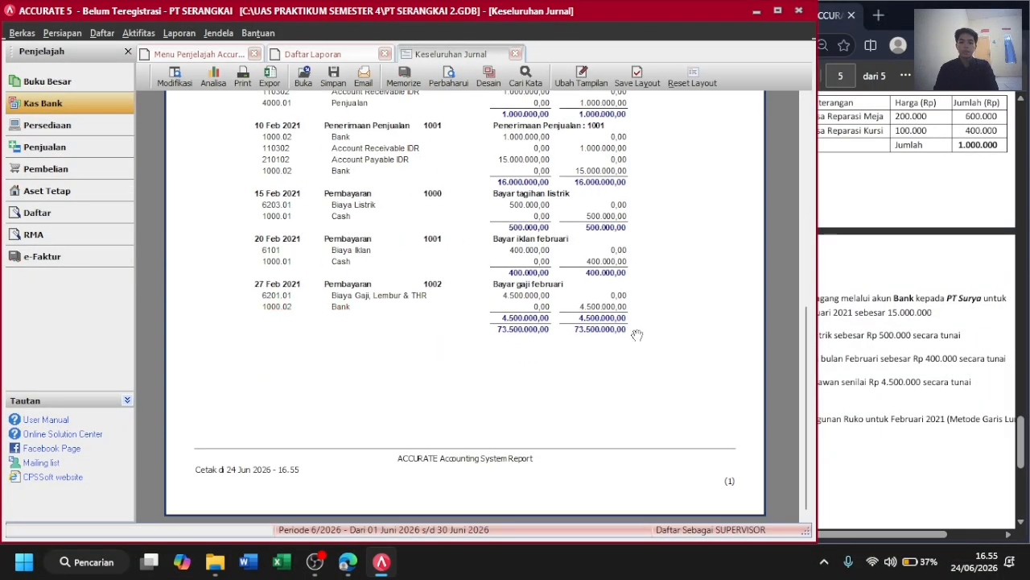
Read the remaining February transactions and the Bangunan Ruko depreciation adjustment in the exercise PDF.
left_click(866, 360)
scroll(866, 362, "right", 1)
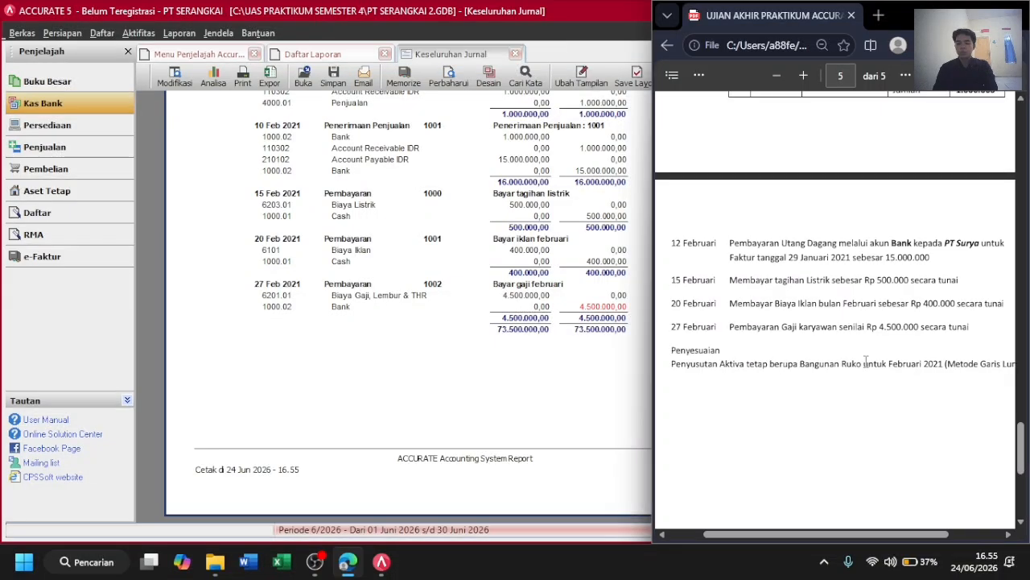
scroll(866, 363, "down", 1)
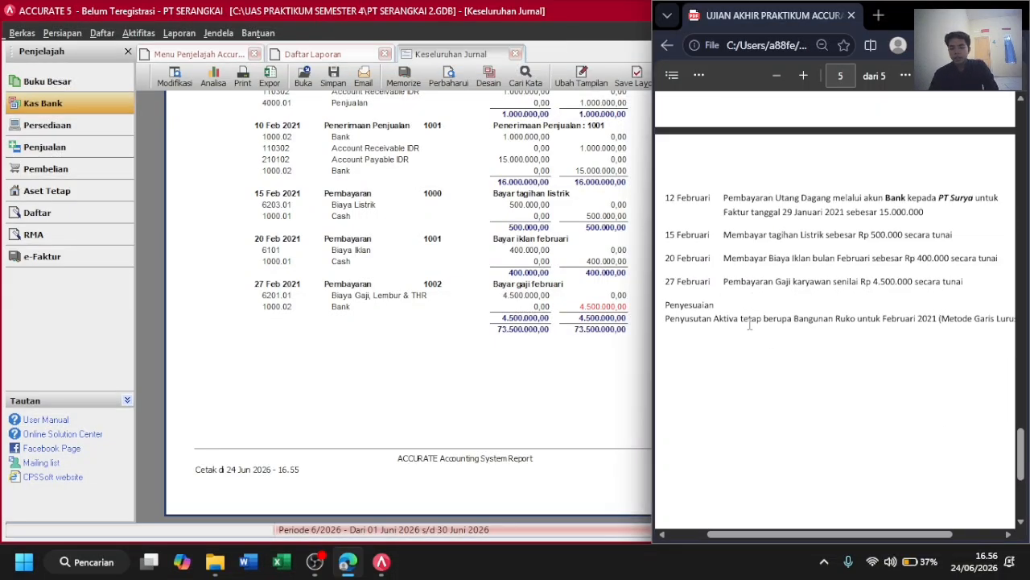
scroll(749, 324, "right", 1)
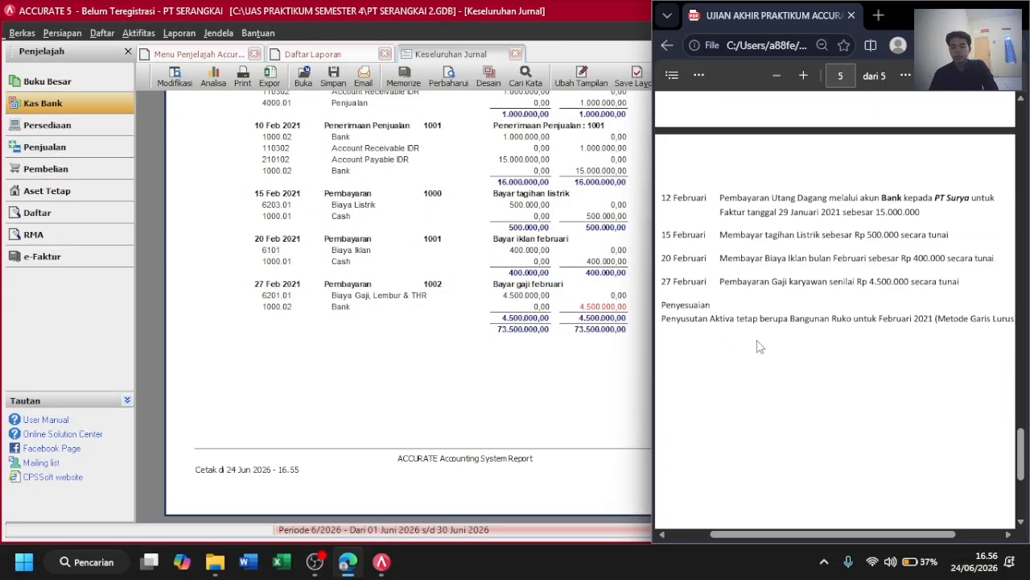
scroll(822, 344, "right", 2)
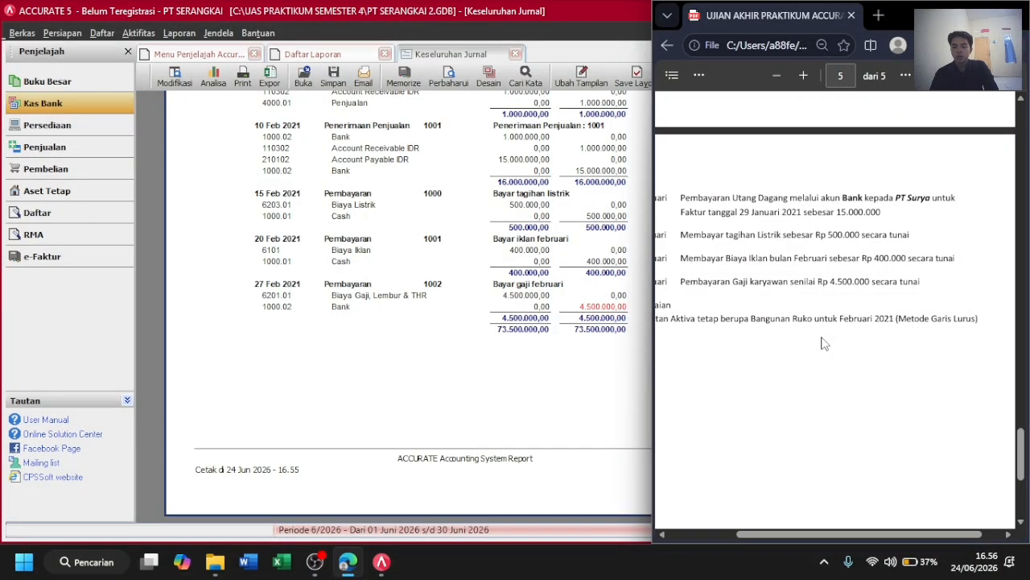
scroll(809, 341, "left", 1)
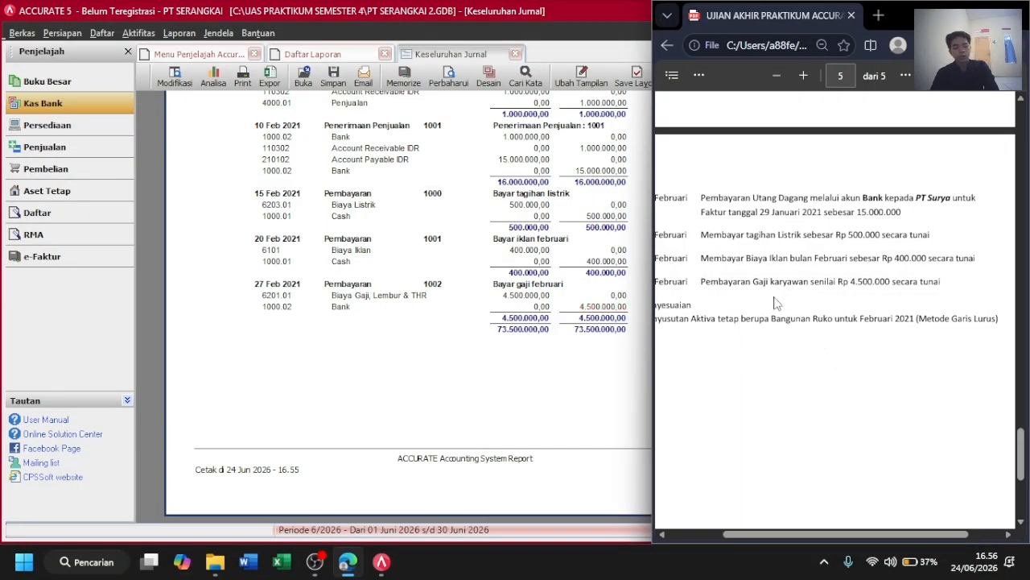
scroll(775, 300, "left", 4)
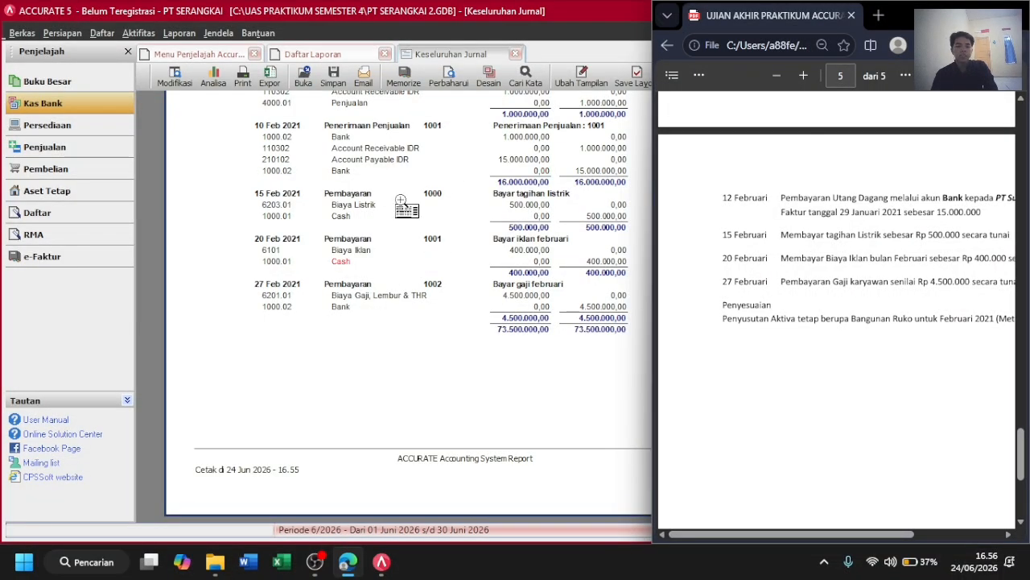
Run the month-end process for the period Februari 2021.
left_click(71, 105)
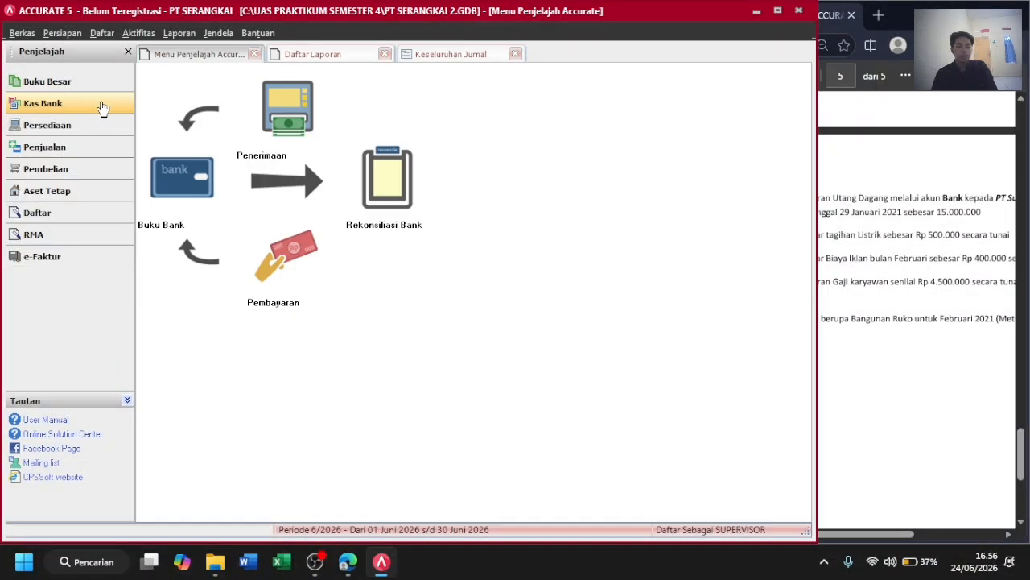
left_click(72, 91)
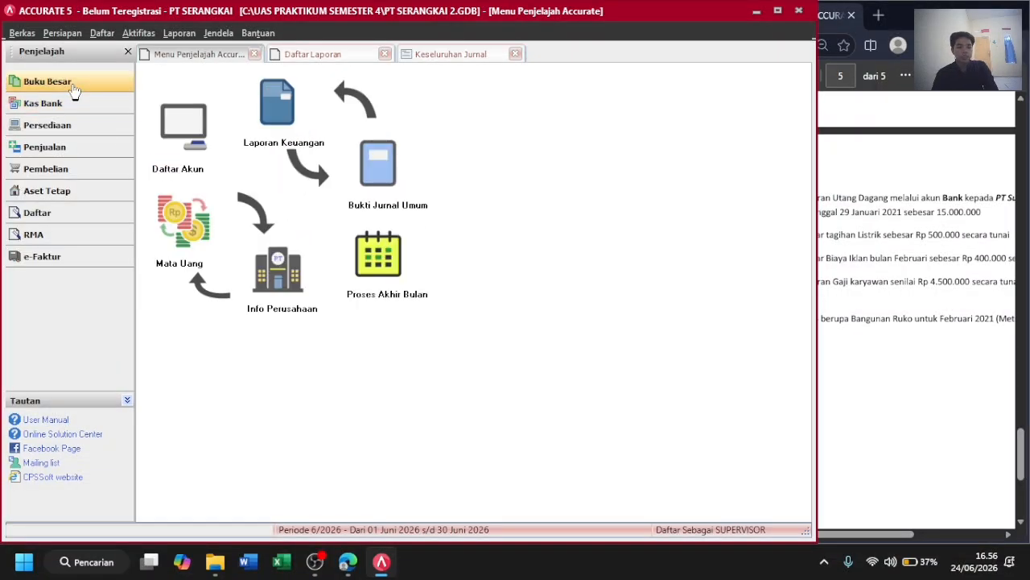
left_click(397, 252)
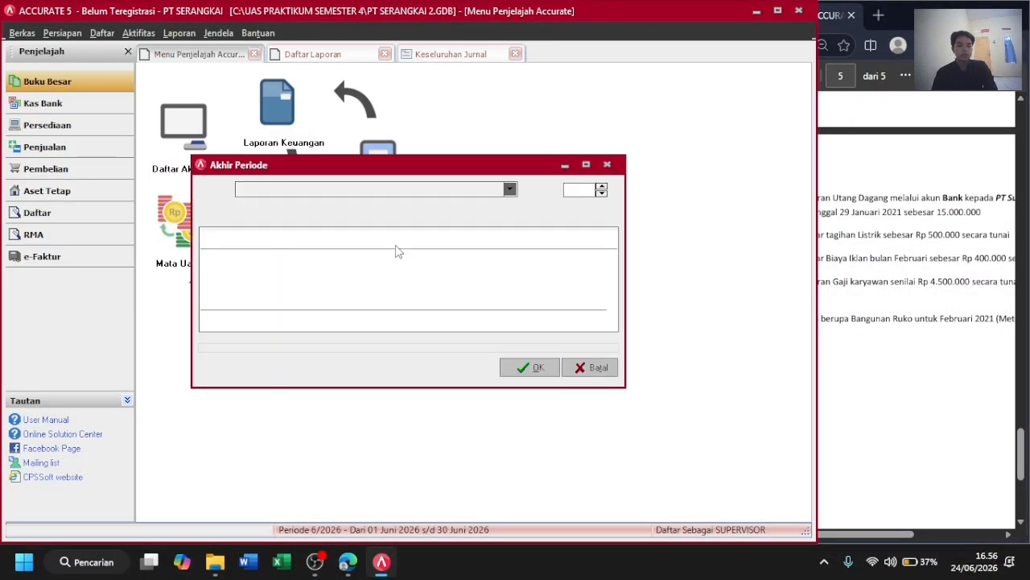
left_click(430, 190)
key("Up")
key("Up")
key("Up")
key("Up")
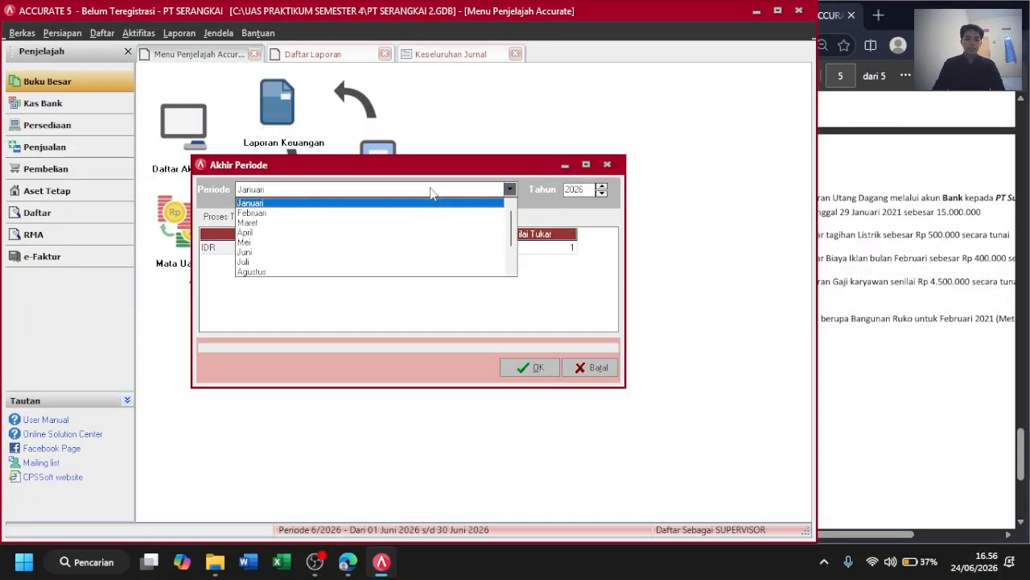
key("Tab")
type("20")
key("Tab")
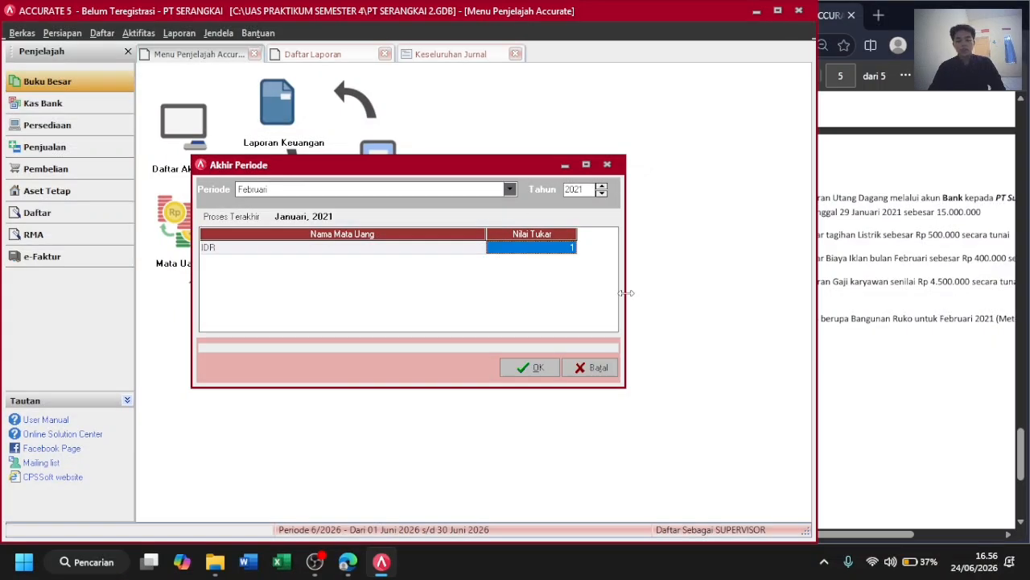
left_click(533, 368)
left_click(520, 321)
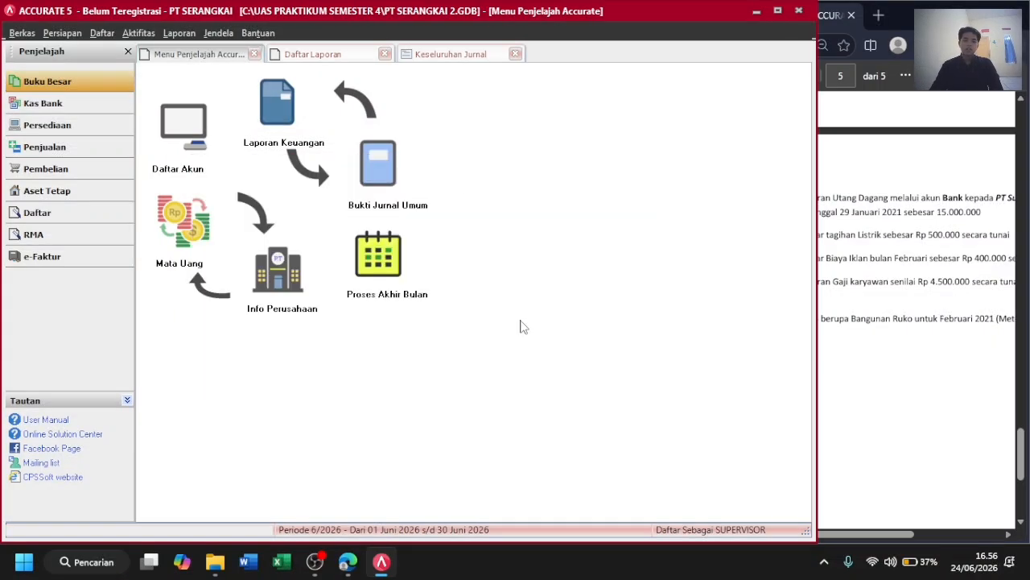
Refresh the Keseluruhan Jurnal report and compare its 28 Feb 2021 depreciation entry with the adjustment in the exercise PDF.
left_click(448, 54)
left_click(448, 83)
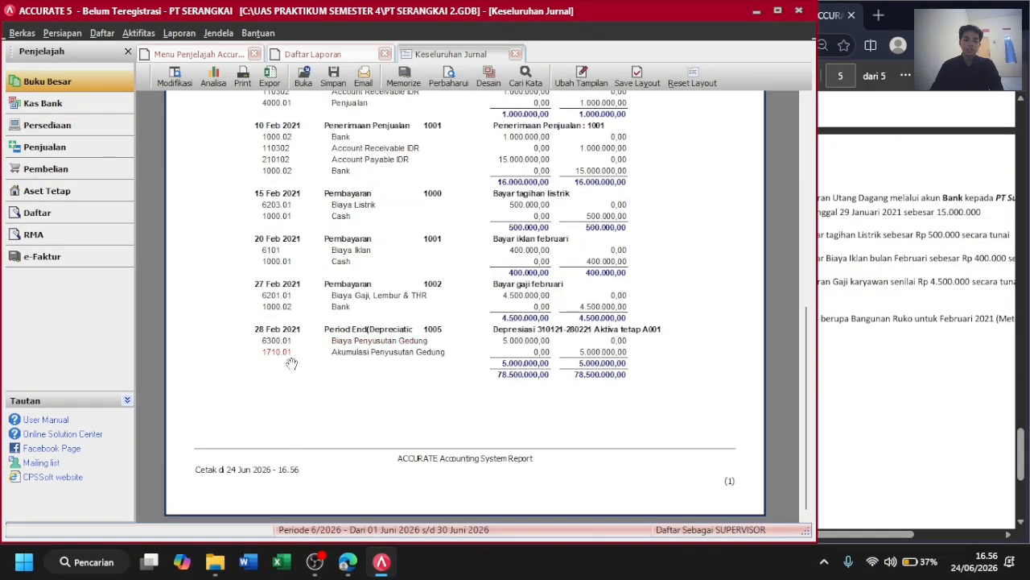
left_click(852, 438)
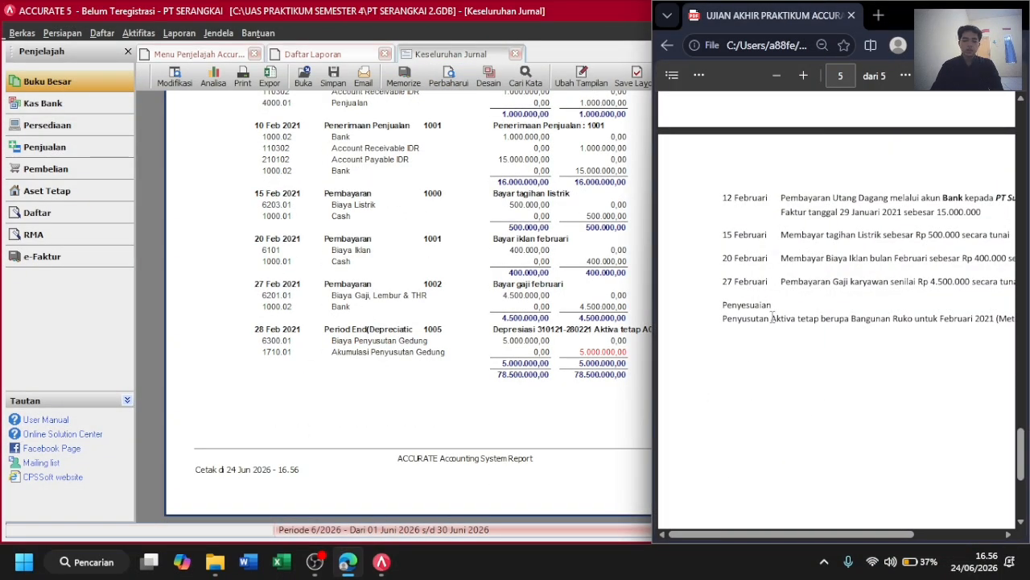
left_click(406, 411)
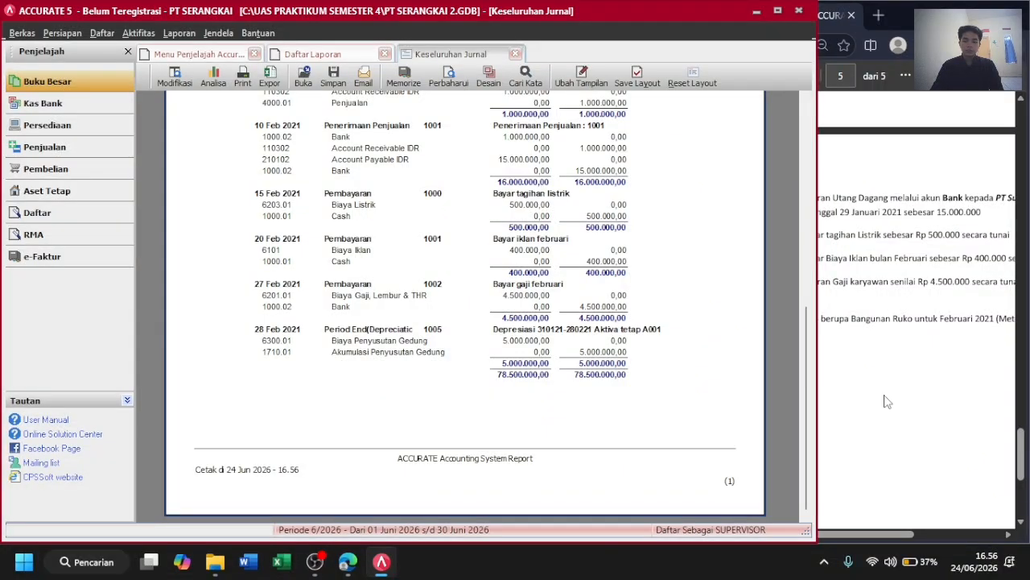
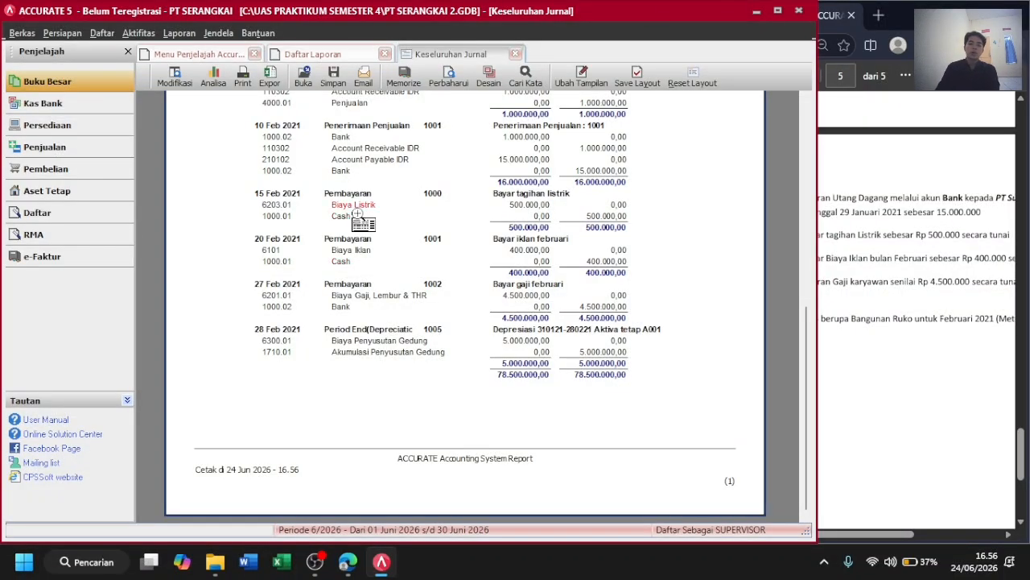
left_click(68, 85)
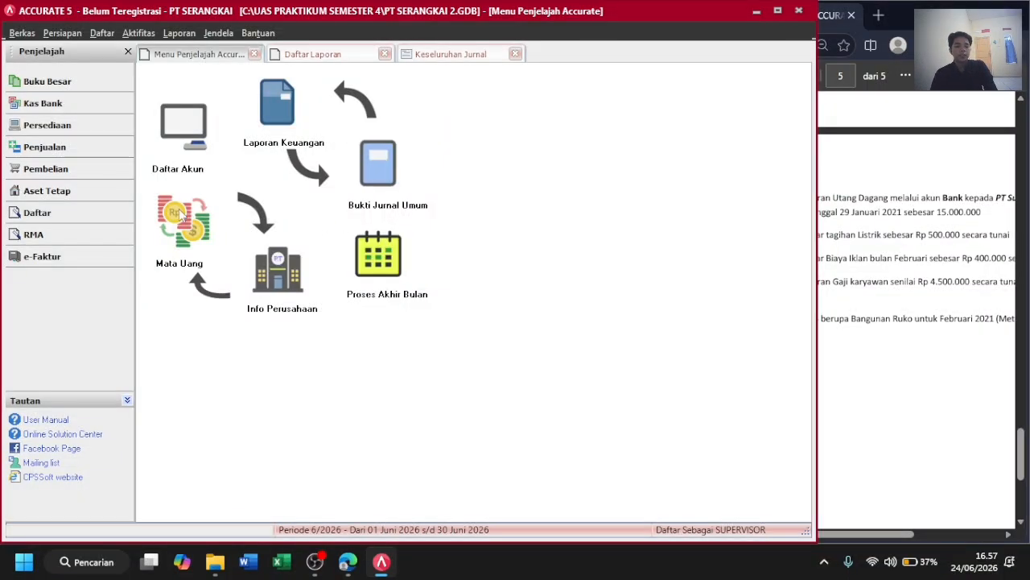
left_click(385, 185)
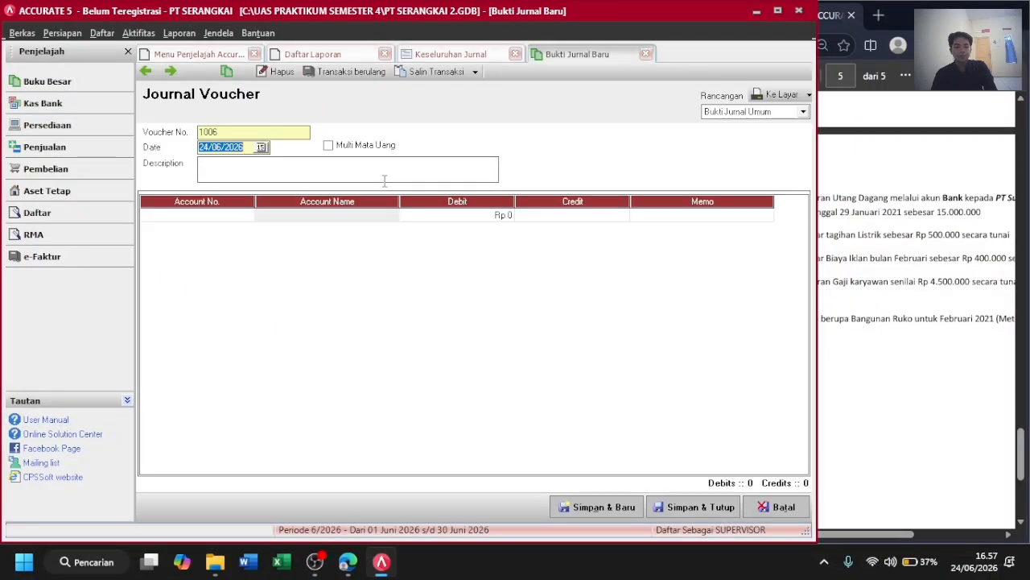
left_click(223, 214)
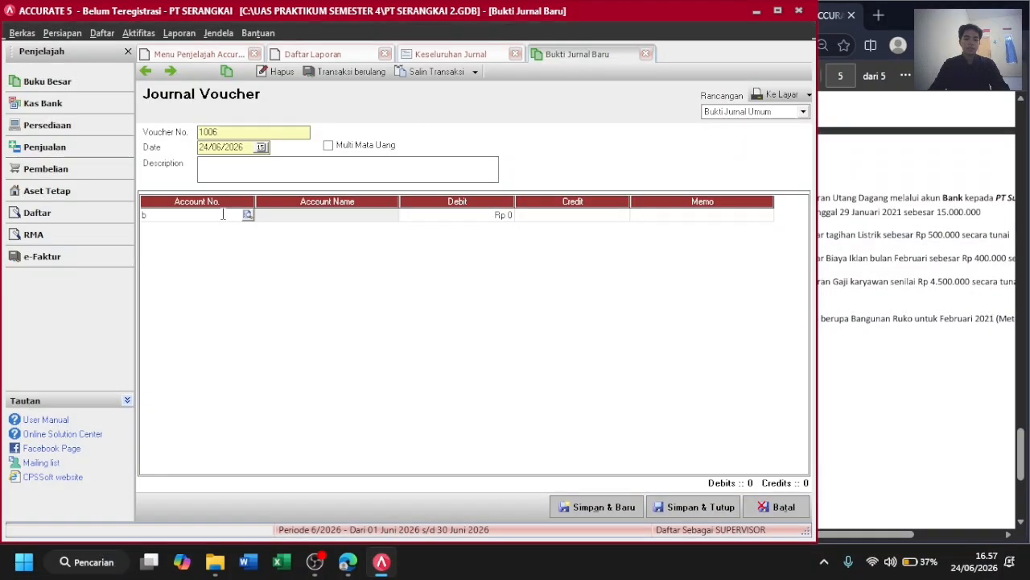
type("sewa")
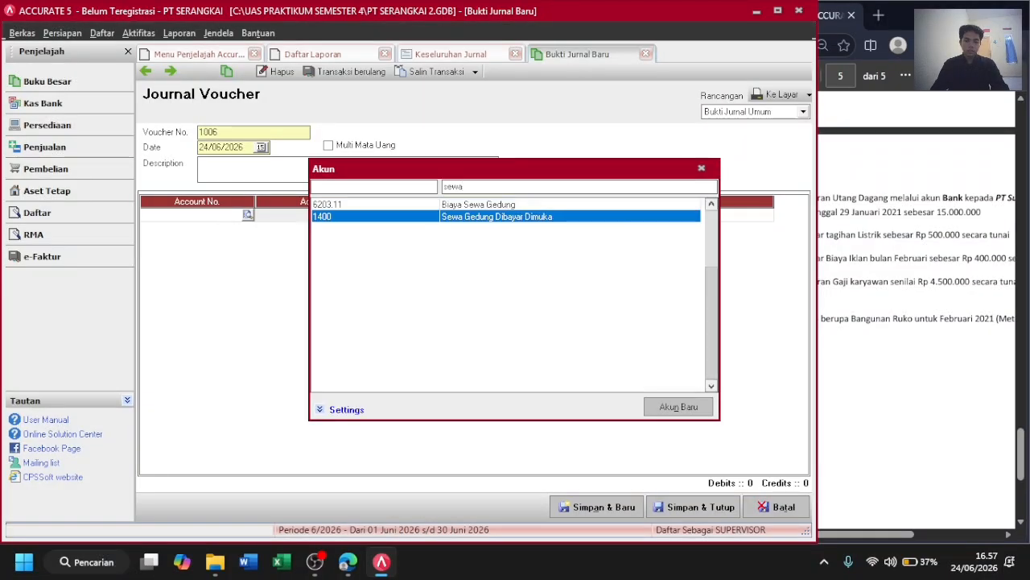
key("Up")
key("Return")
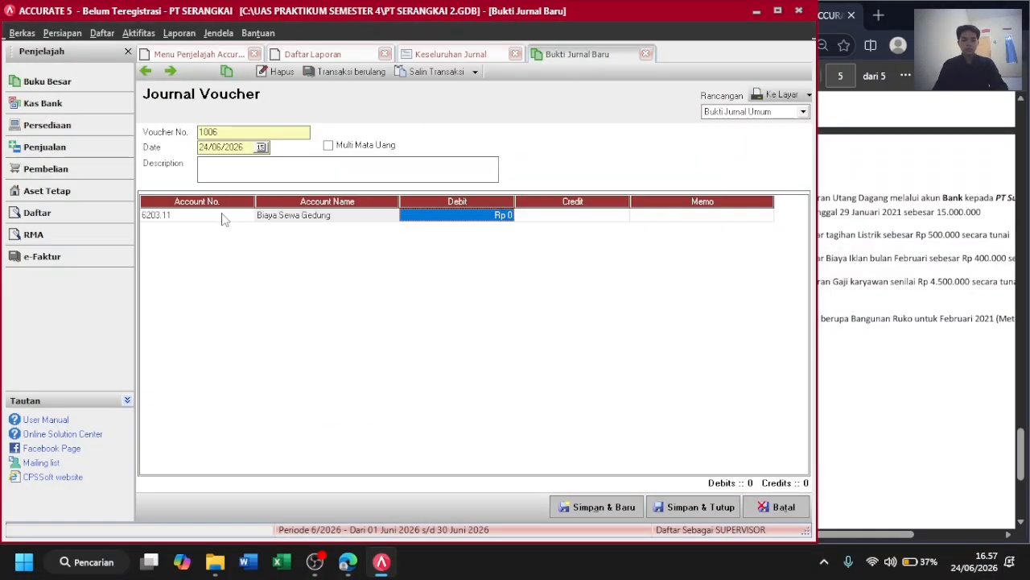
type("1.000.000")
key("Return")
key("Return")
key("Return")
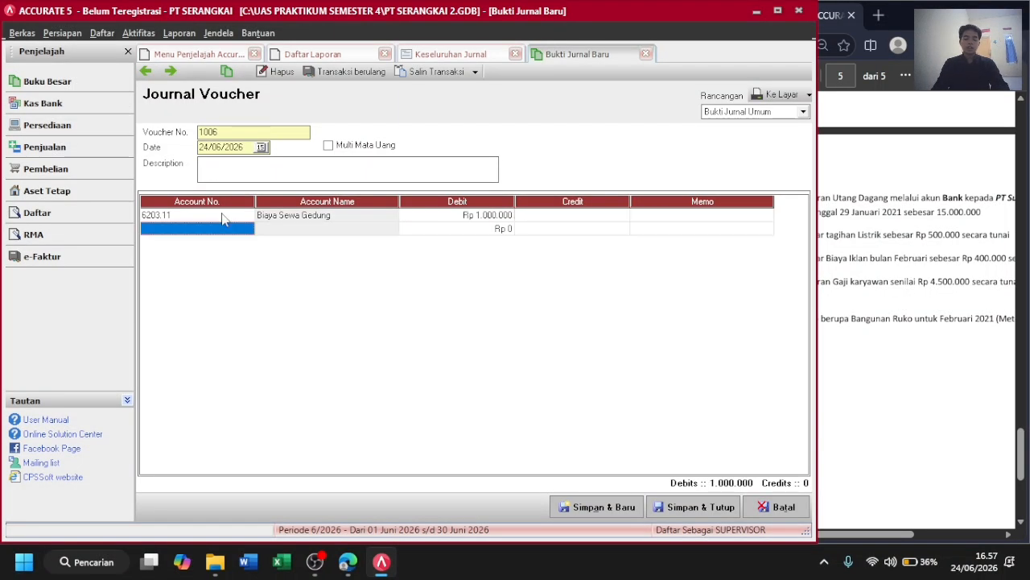
type("sew")
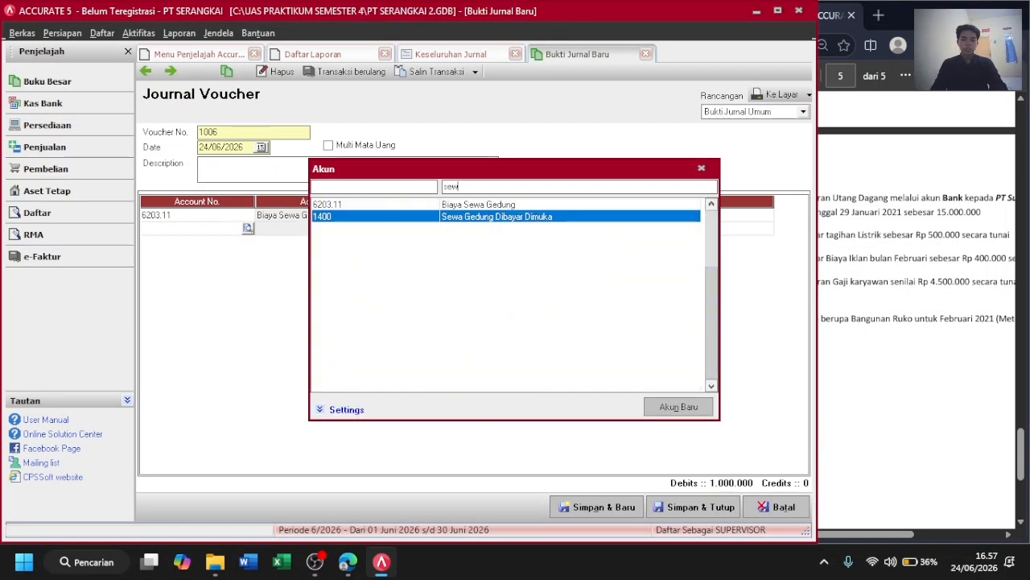
key("Return")
key("Return")
key("Return")
key("Return")
key("Return")
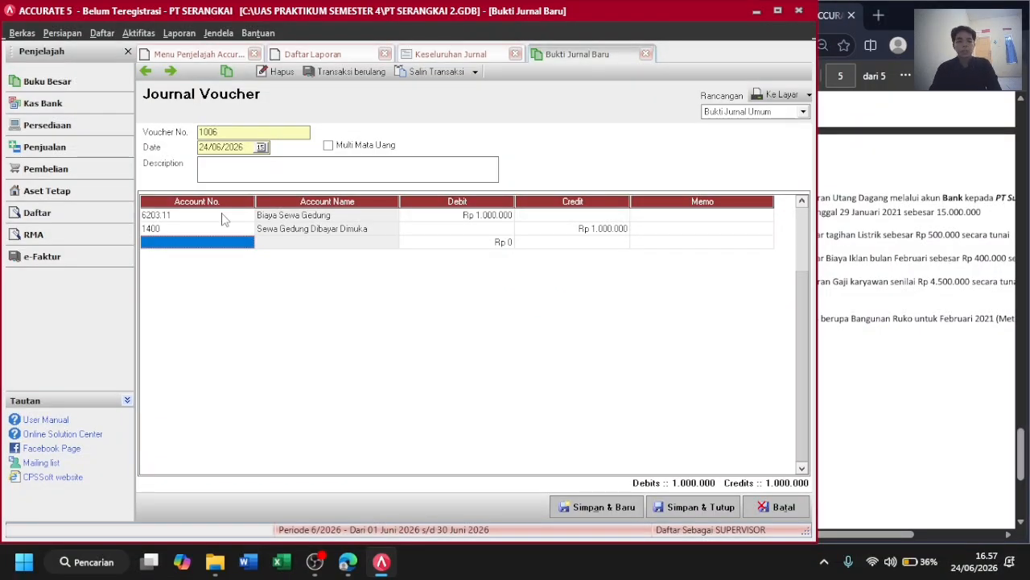
left_click(775, 507)
left_click(518, 325)
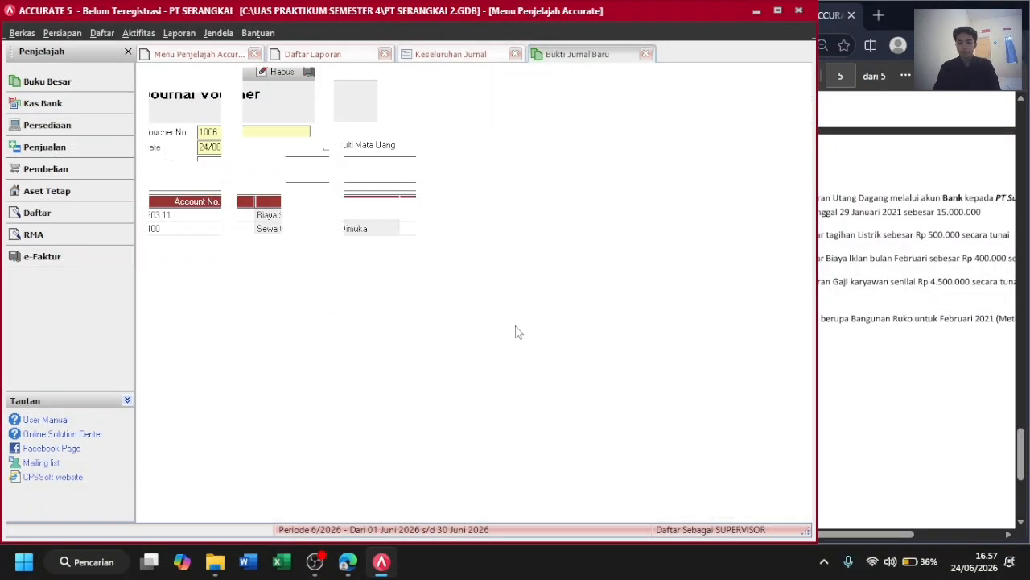
Open the report list and look through the available Laporan Keuangan reports.
left_click(901, 374)
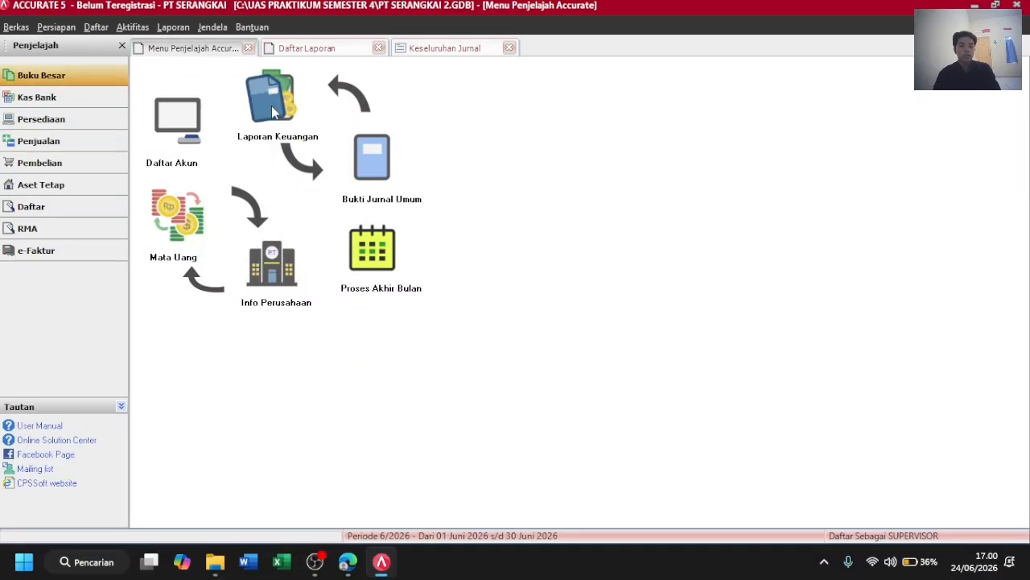
left_click(273, 110)
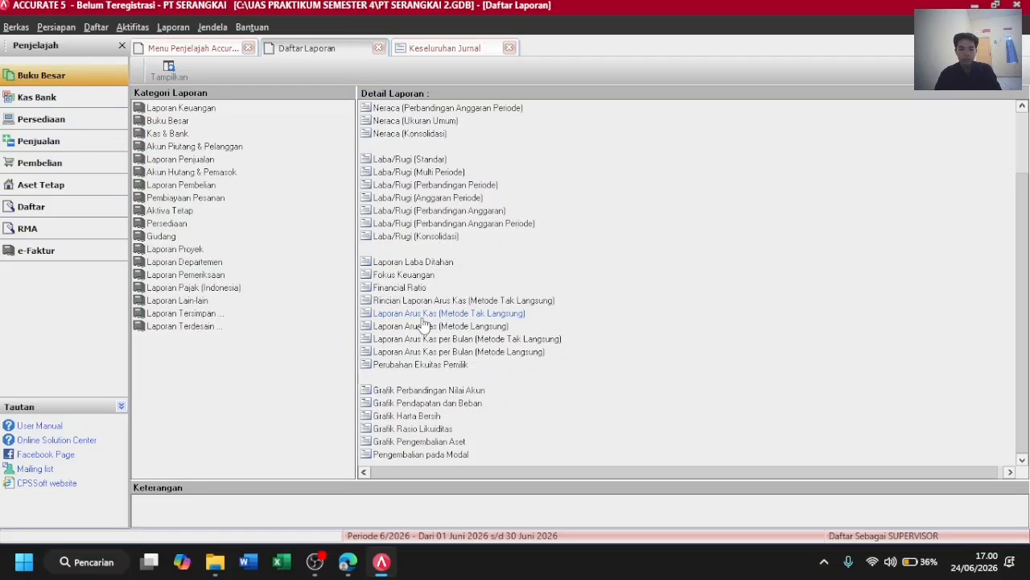
scroll(424, 322, "up", 2)
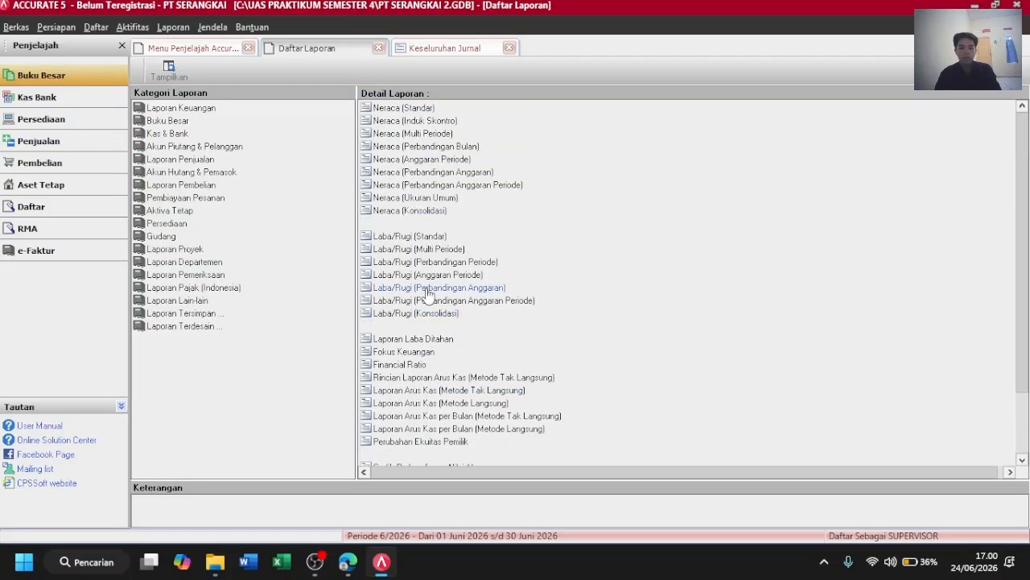
scroll(427, 296, "down", 1)
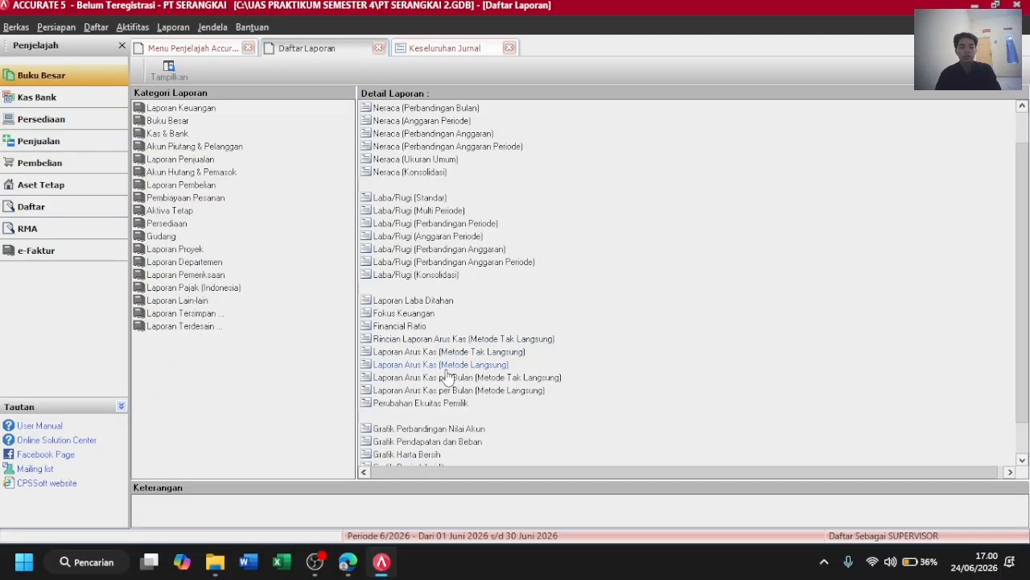
scroll(499, 410, "down", 1)
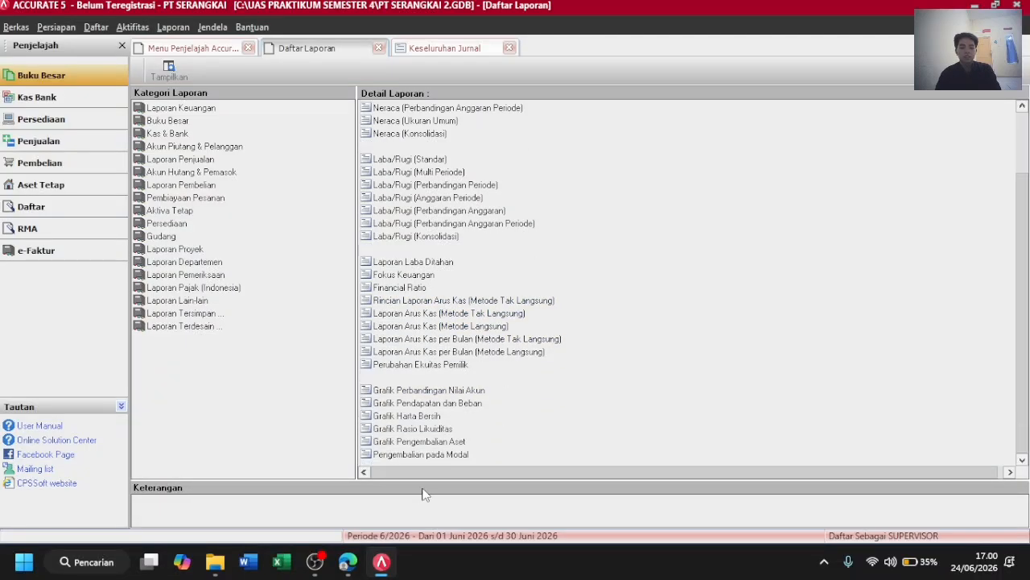
scroll(518, 405, "up", 2)
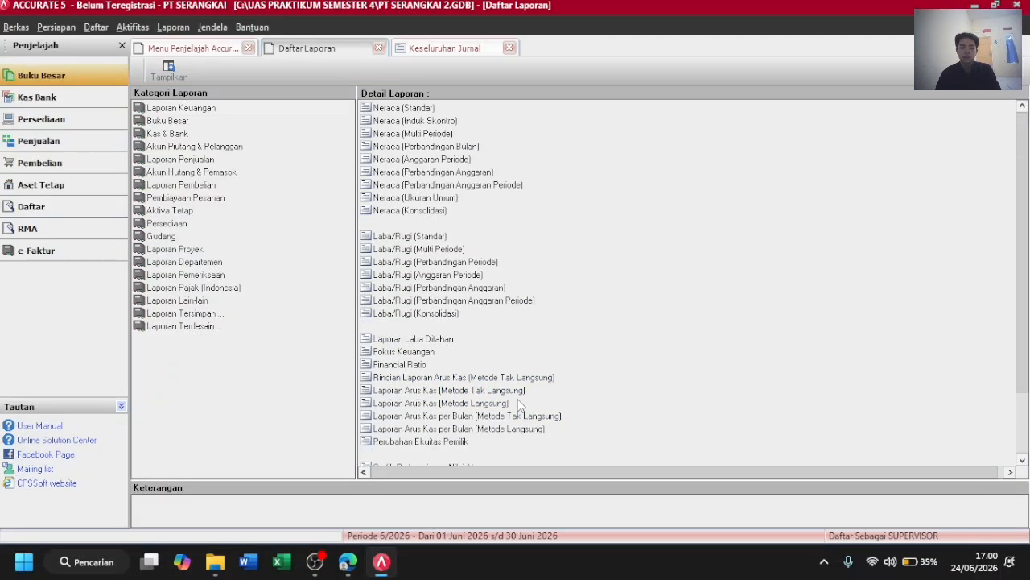
Check the exercise PDF for the required financial reports and their periods, and return to the report list in Accurate 5.
left_click(358, 570)
scroll(719, 352, "up", 1)
scroll(722, 351, "down", 2)
scroll(720, 347, "down", 2)
scroll(729, 306, "up", 1)
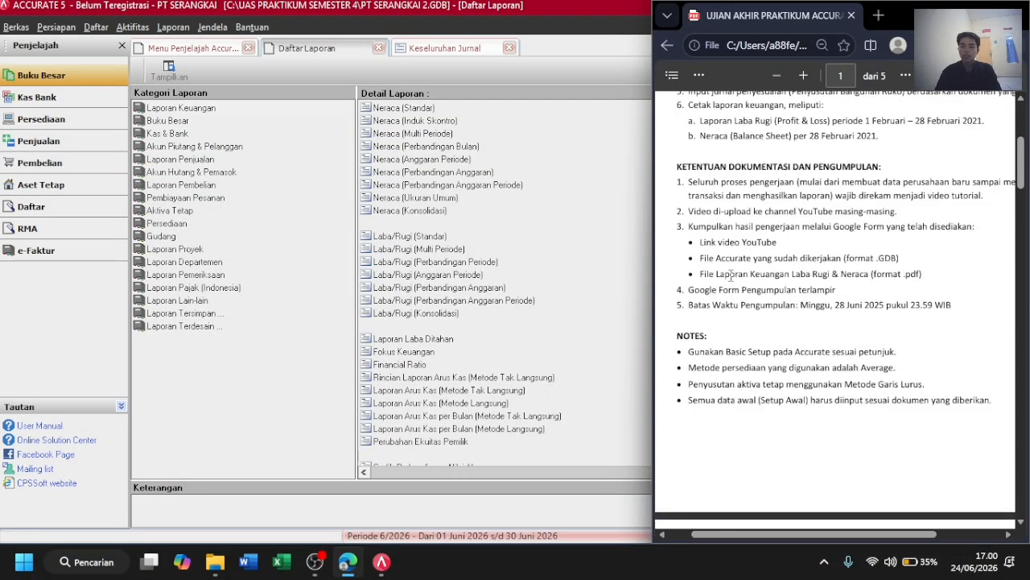
scroll(731, 299, "up", 1)
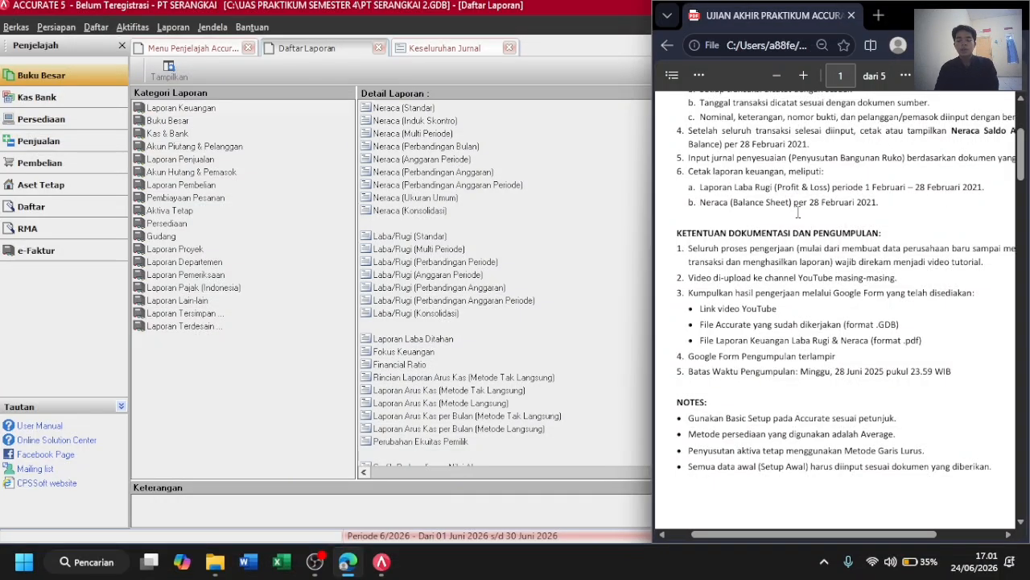
left_click(526, 80)
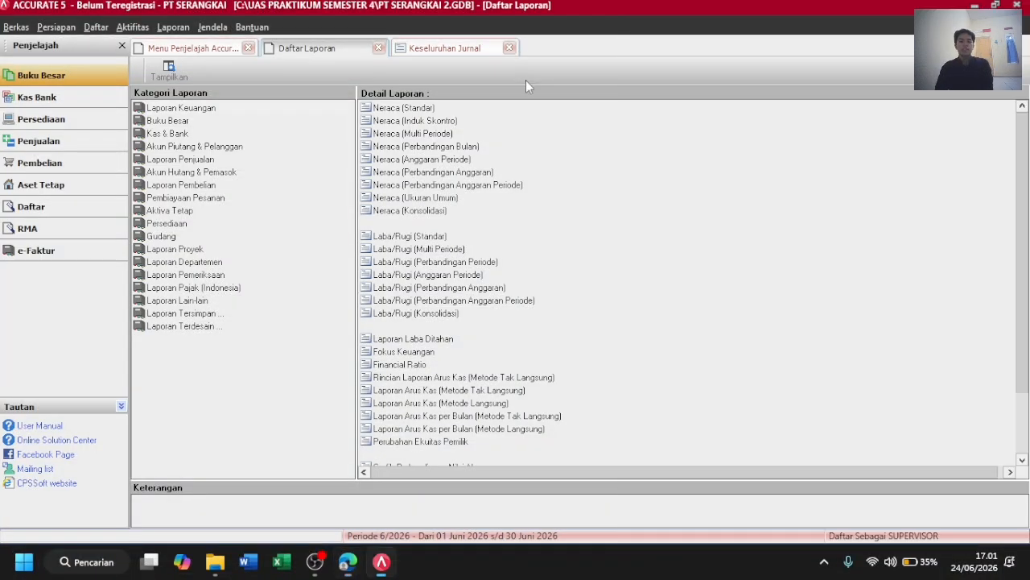
Generate the Neraca (Standar) report as of 28 February 2021.
left_click(403, 108)
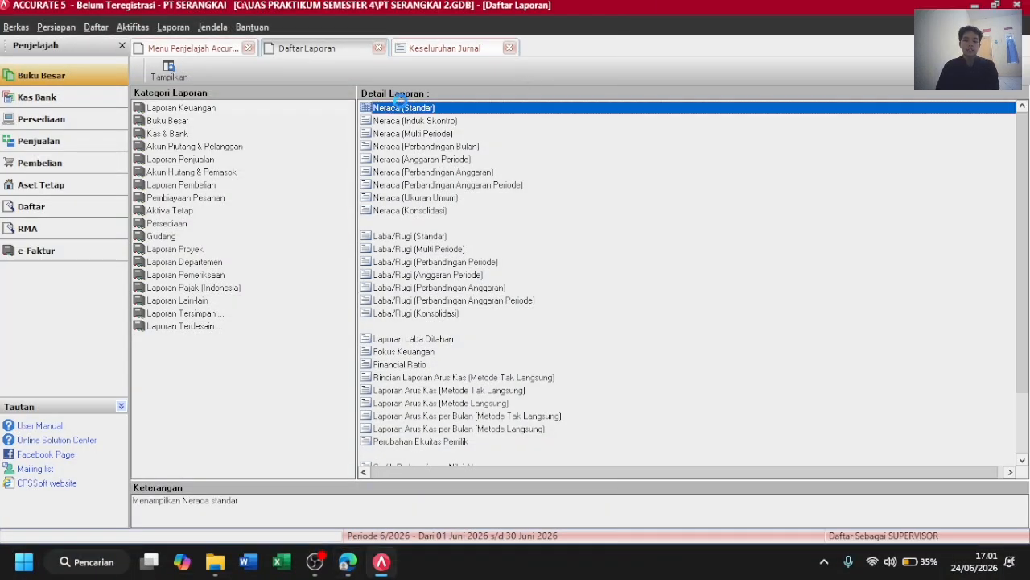
double_click(402, 107)
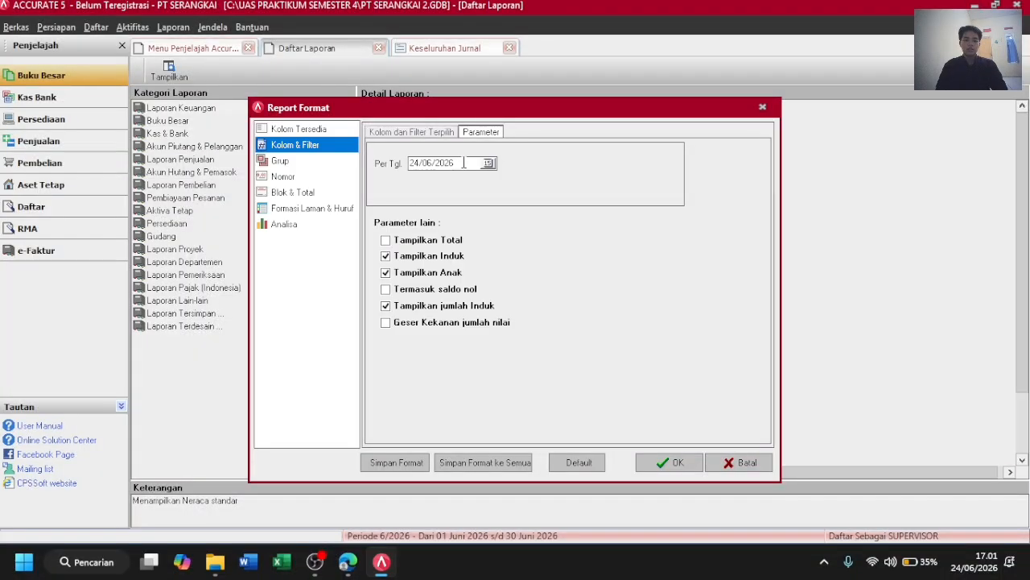
double_click(466, 162)
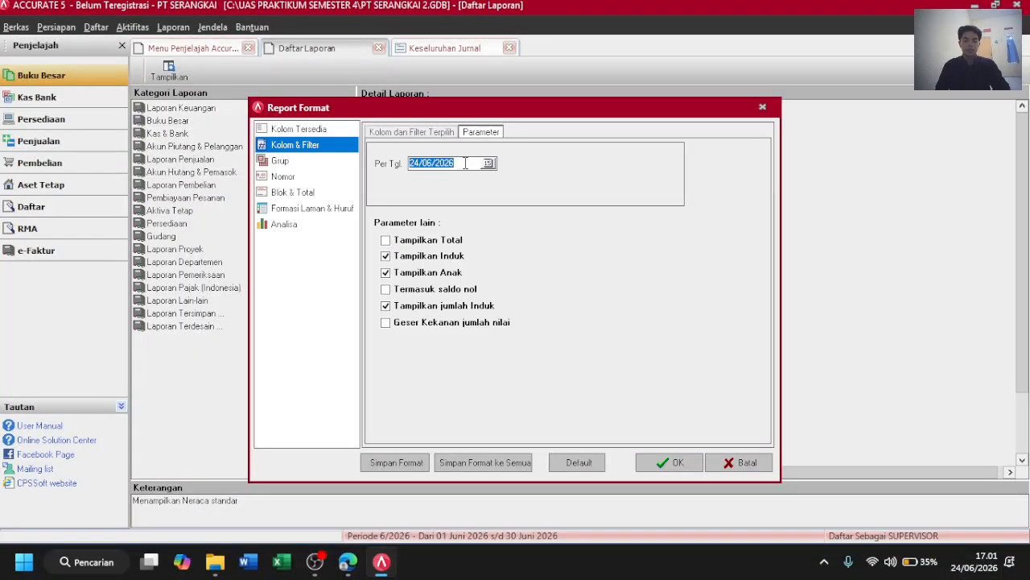
type("28")
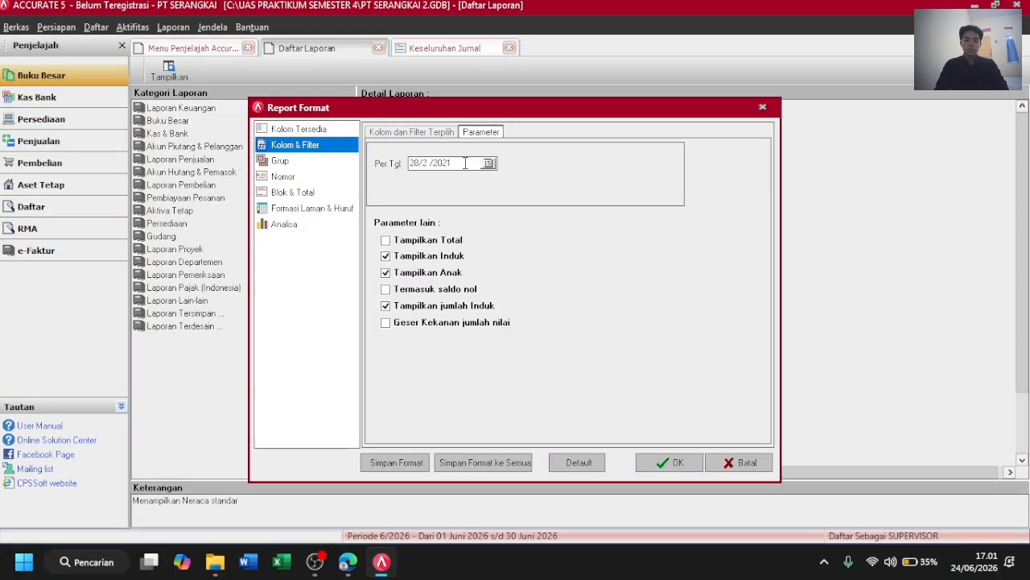
key("Return")
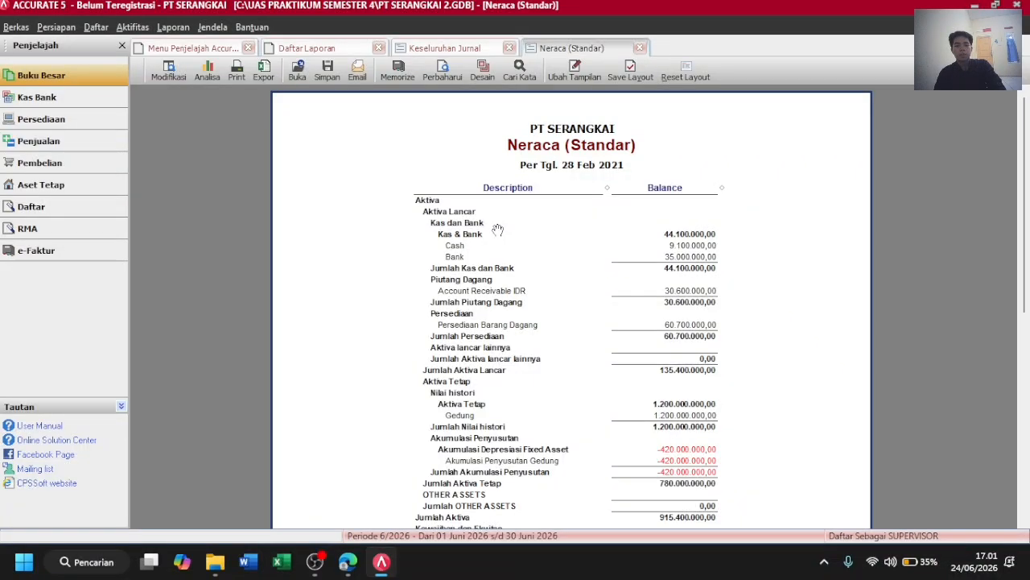
Examine the assets, liabilities and equity sections of the Neraca (Standar) report, comparing total assets with total liabilities and equity.
scroll(498, 230, "down", 3)
scroll(497, 230, "up", 3)
scroll(497, 230, "down", 5)
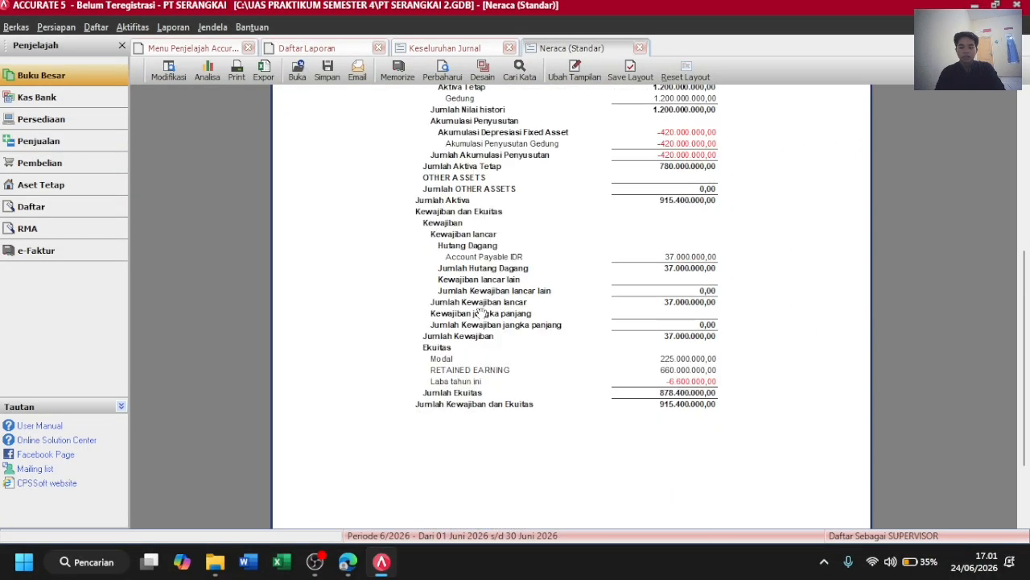
scroll(481, 313, "up", 5)
scroll(480, 313, "down", 4)
scroll(481, 313, "up", 5)
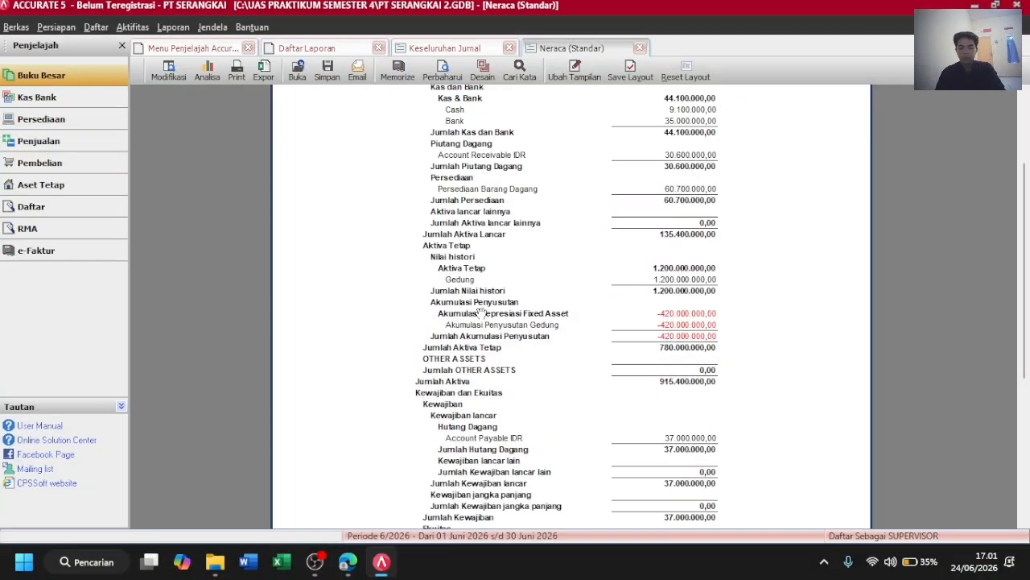
scroll(480, 314, "down", 6)
scroll(481, 313, "up", 3)
scroll(501, 364, "down", 3)
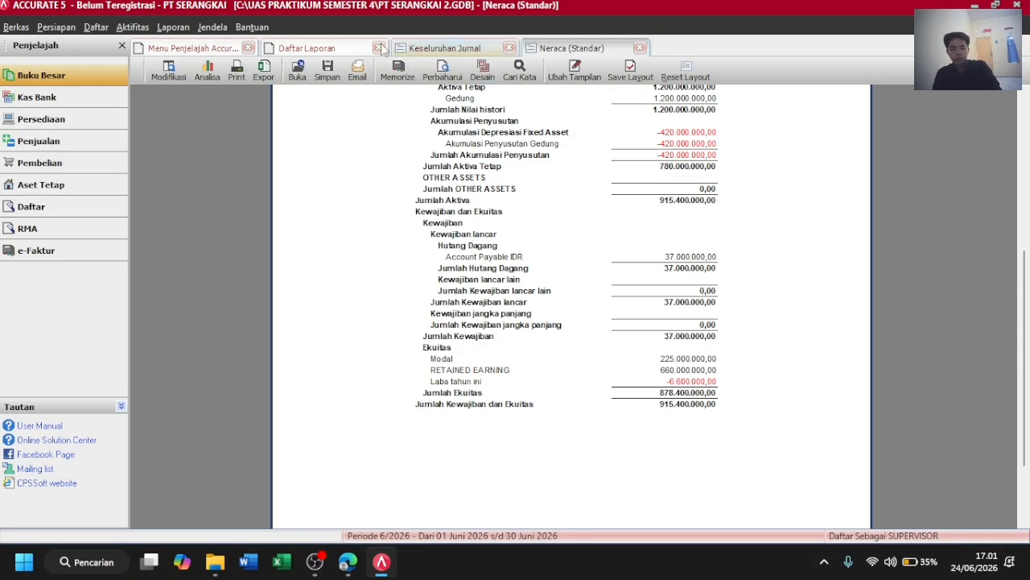
left_click(322, 49)
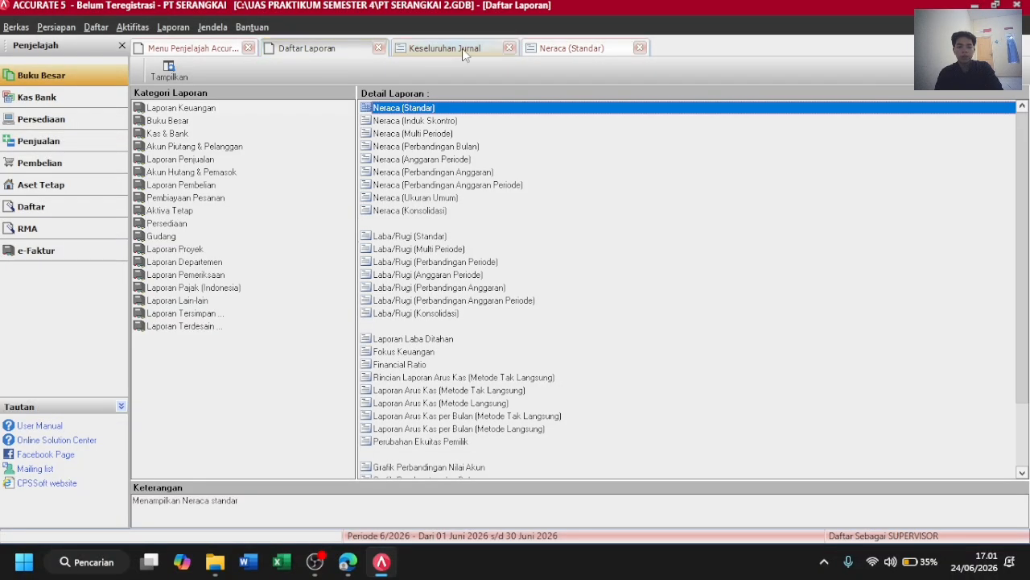
left_click(558, 47)
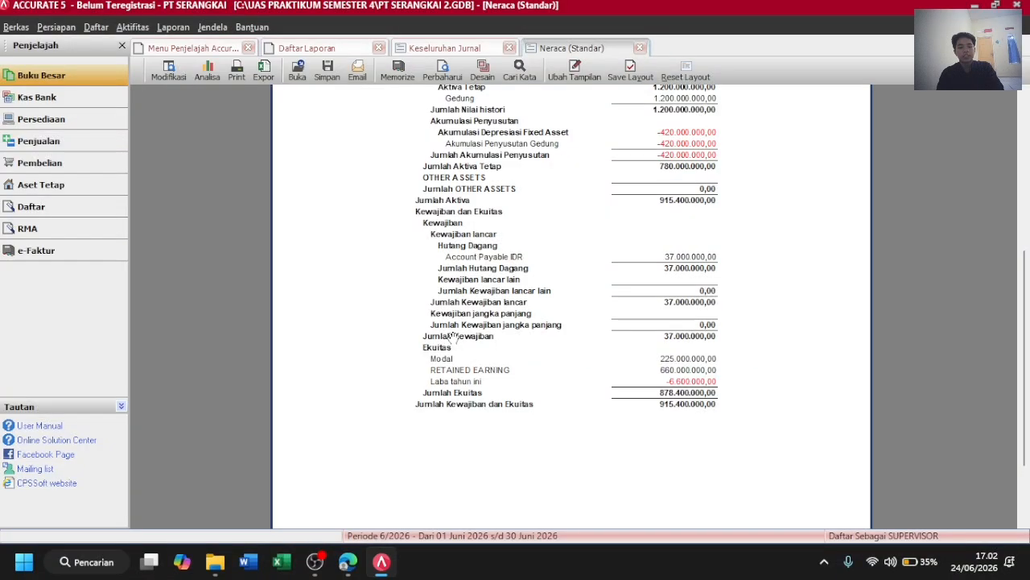
scroll(450, 336, "up", 13)
scroll(451, 336, "down", 10)
scroll(451, 337, "up", 6)
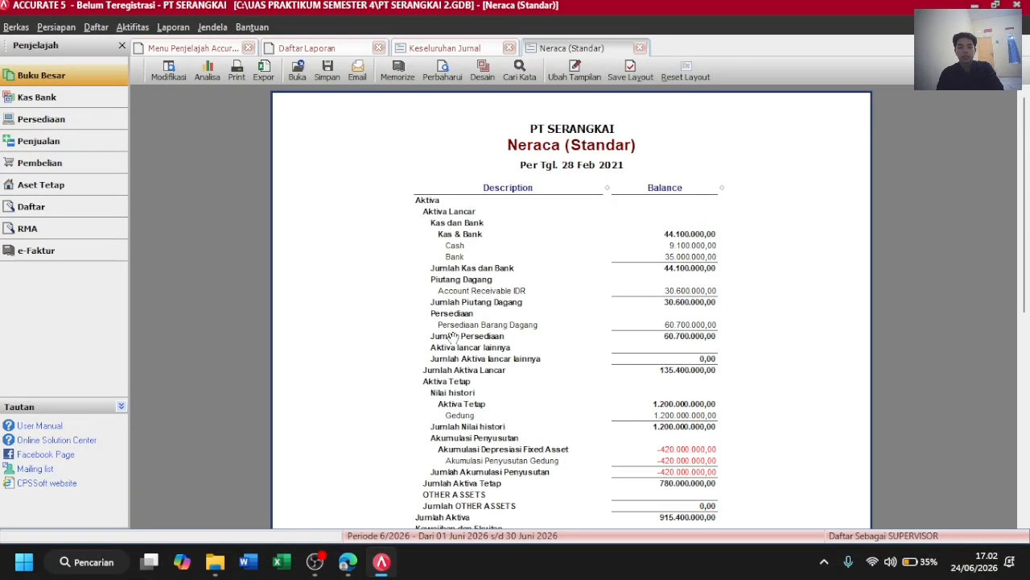
scroll(453, 336, "down", 10)
scroll(454, 337, "up", 8)
scroll(452, 337, "down", 5)
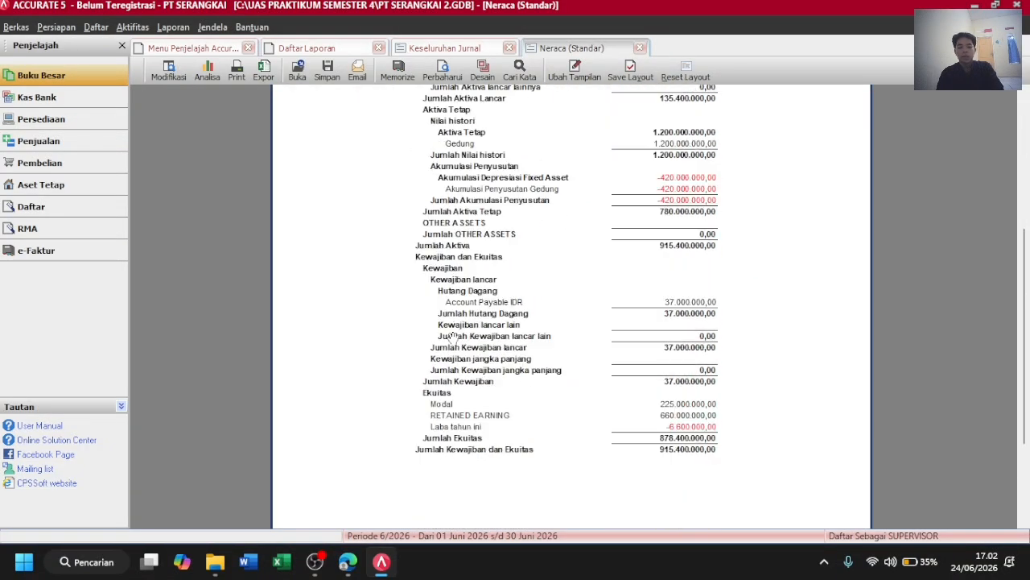
scroll(453, 337, "down", 5)
scroll(454, 296, "up", 7)
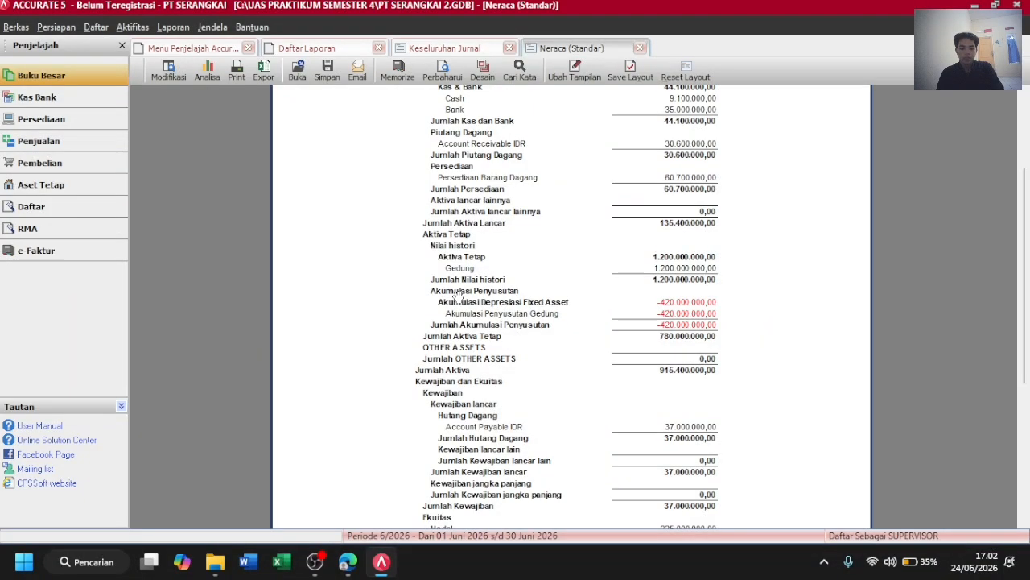
Review the liabilities and equity sections at the end of the Neraca (Standar) report and return to the report list.
scroll(480, 367, "down", 8)
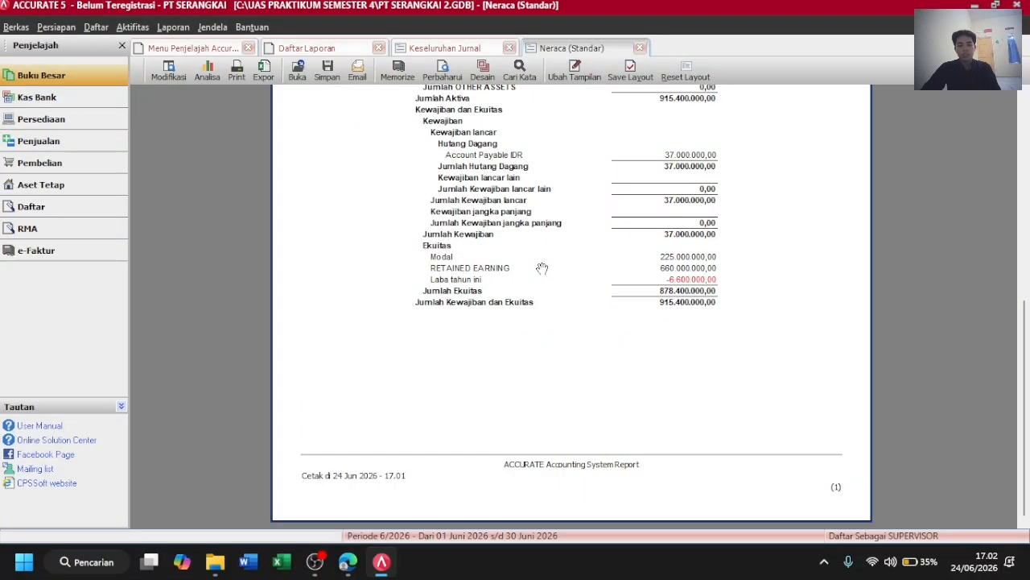
scroll(542, 268, "up", 8)
left_click(439, 50)
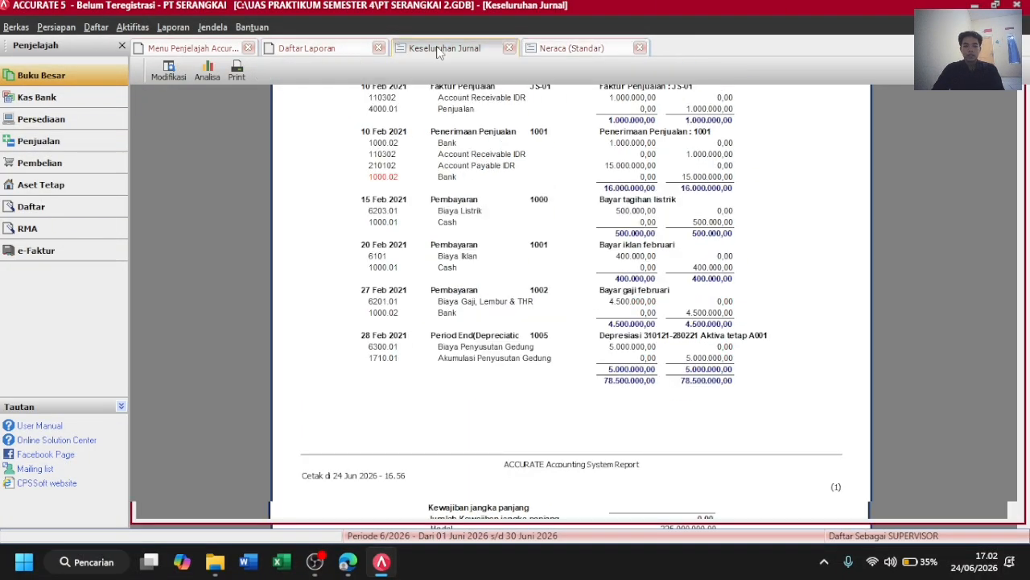
left_click(315, 50)
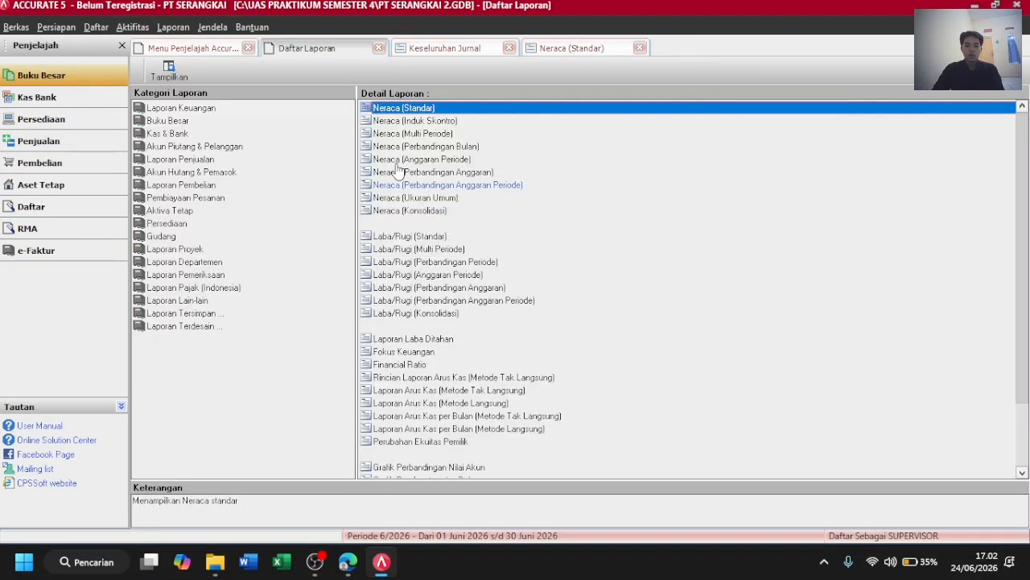
Generate the Laba/Rugi (Standar) report for the period 1 February to 28 February 2021.
left_click(426, 223)
left_click(408, 237)
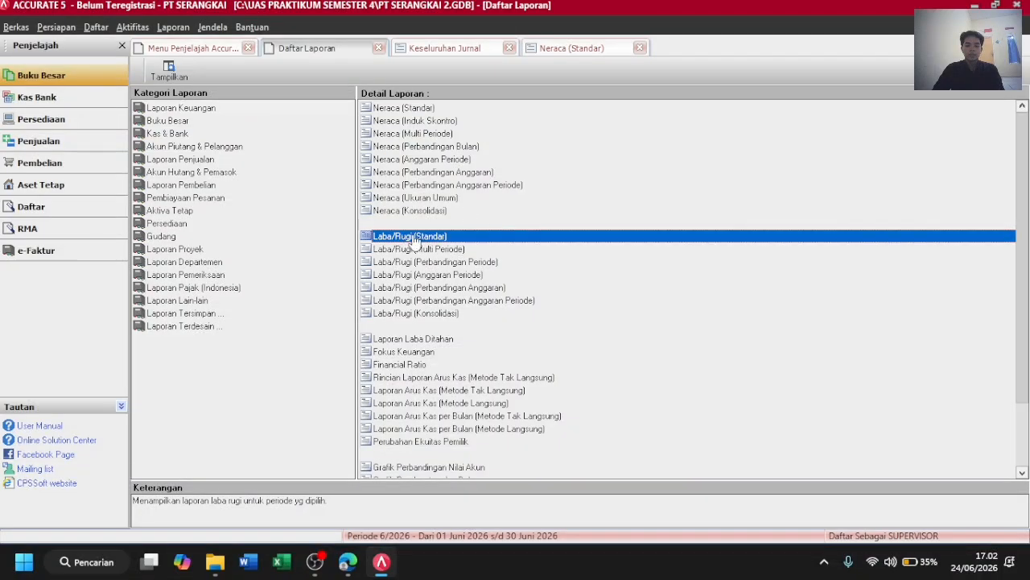
double_click(410, 236)
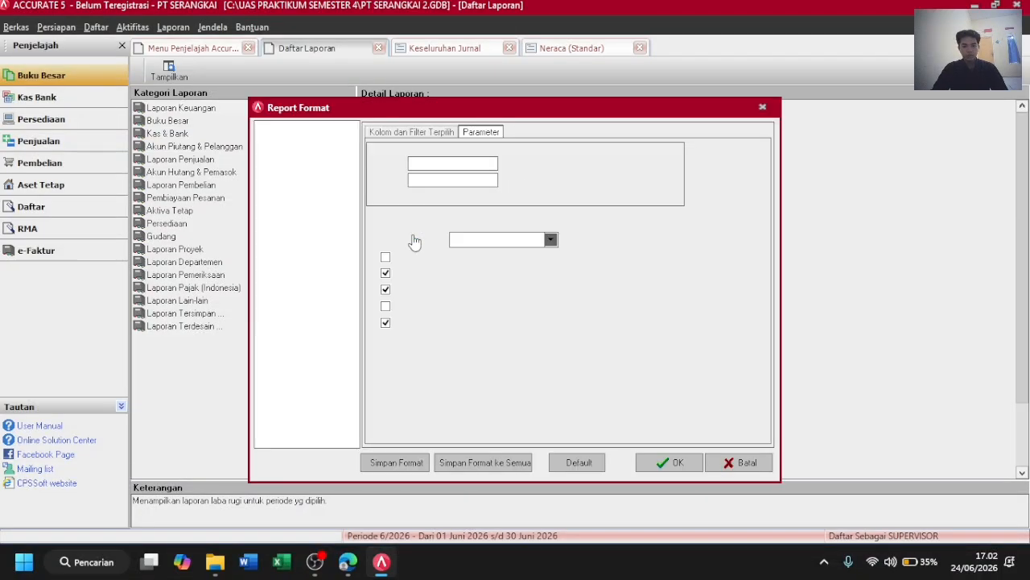
double_click(459, 164)
type("1 /2 /2021")
key("Tab")
type("28")
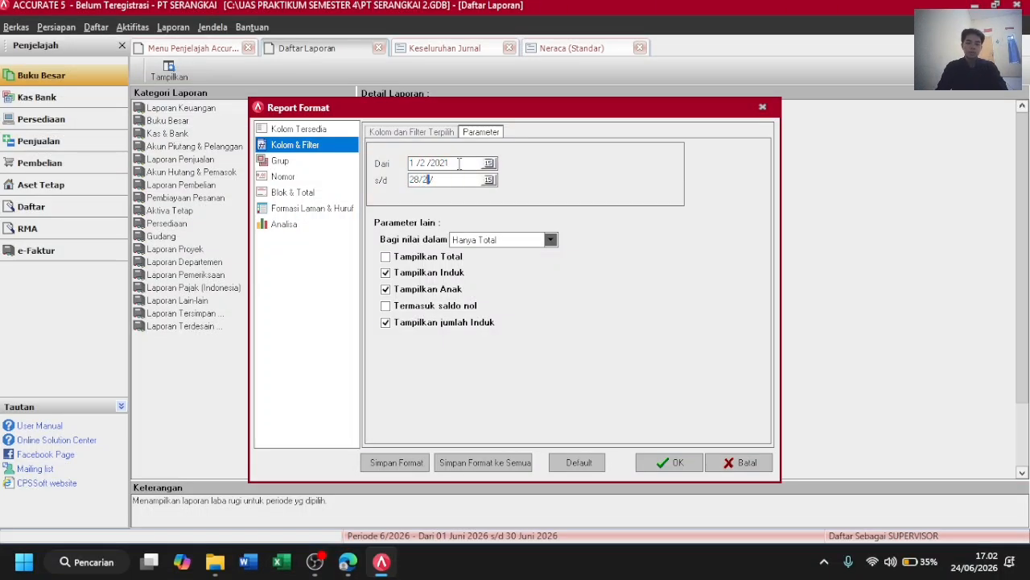
key("Return")
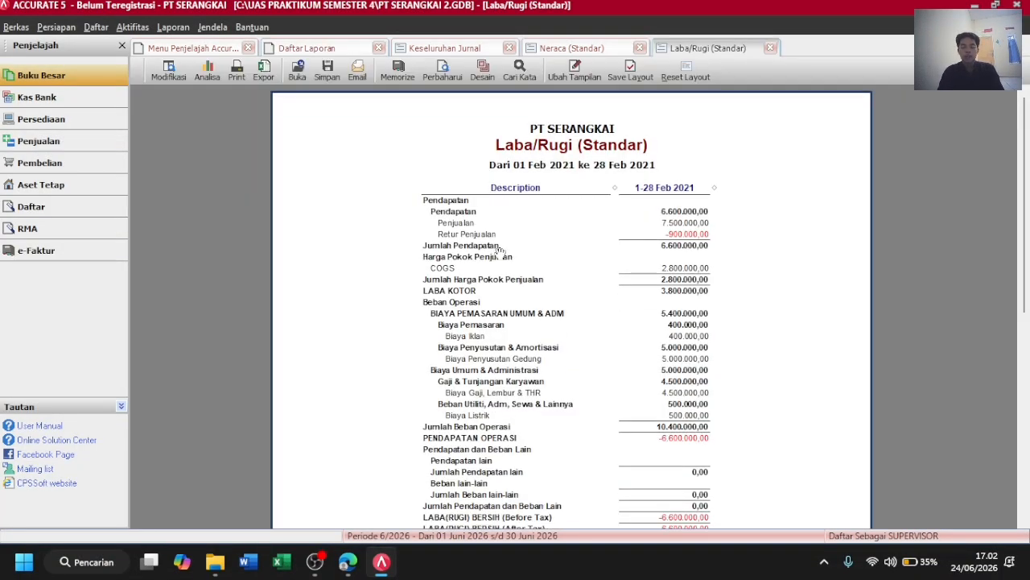
Examine the revenue, cost of goods sold, operating expense and net profit lines of the Laba/Rugi (Standar) report.
scroll(499, 251, "down", 5)
scroll(492, 229, "up", 5)
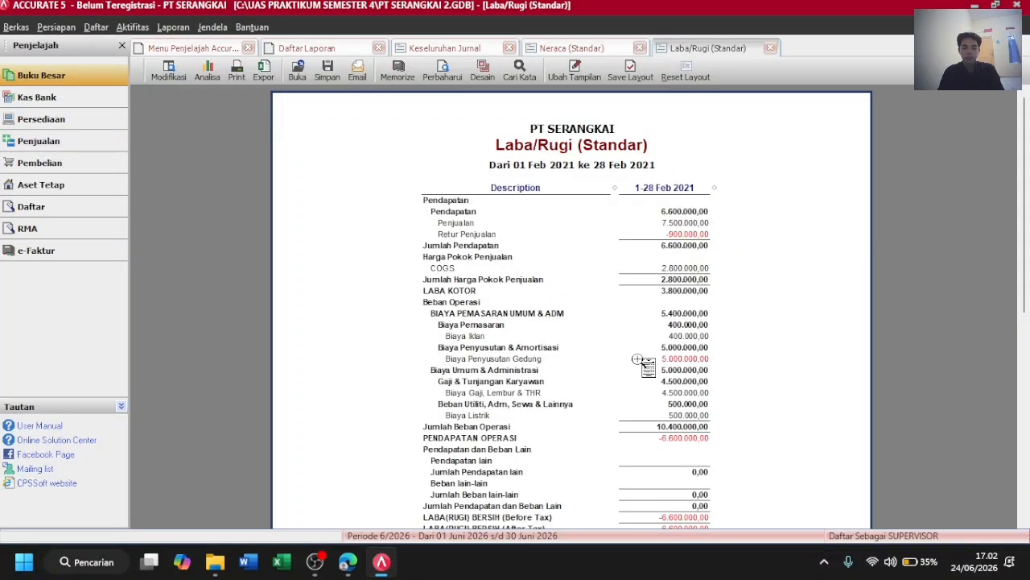
scroll(552, 447, "down", 3)
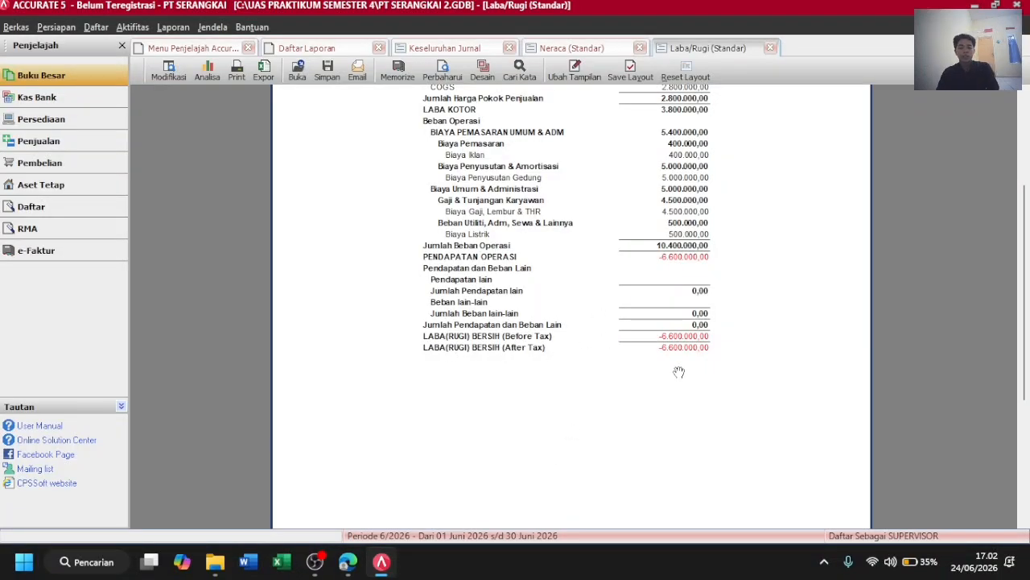
scroll(678, 371, "up", 5)
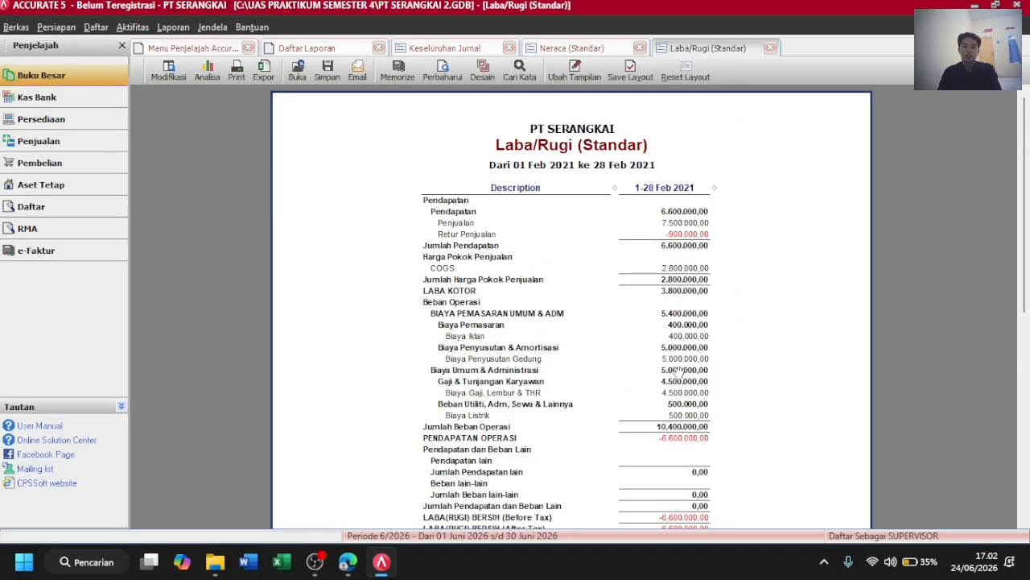
scroll(587, 326, "down", 7)
scroll(628, 258, "up", 3)
scroll(627, 280, "up", 4)
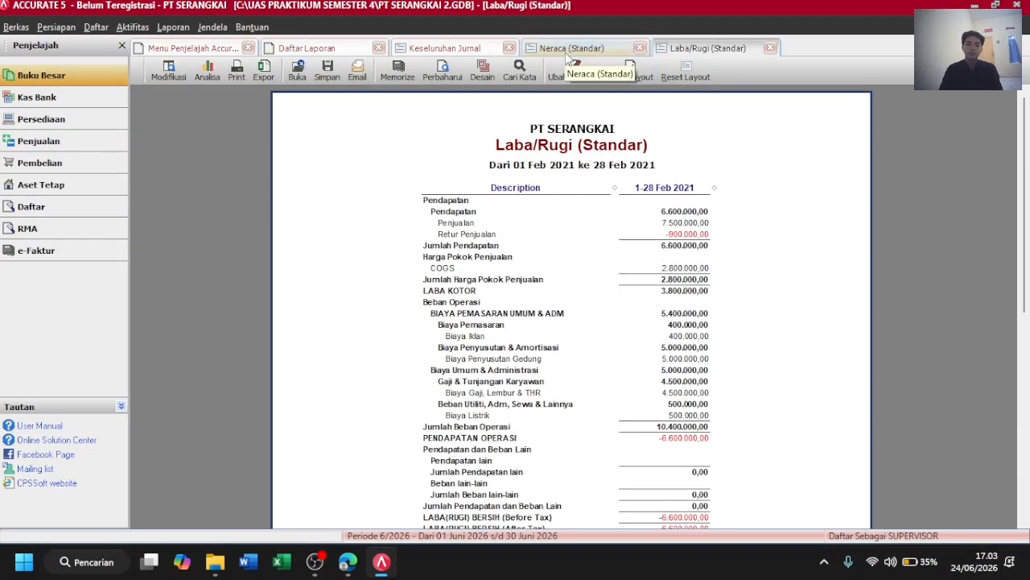
Look over the Neraca (Standar) report again and return to the Laba/Rugi (Standar) report.
left_click(568, 53)
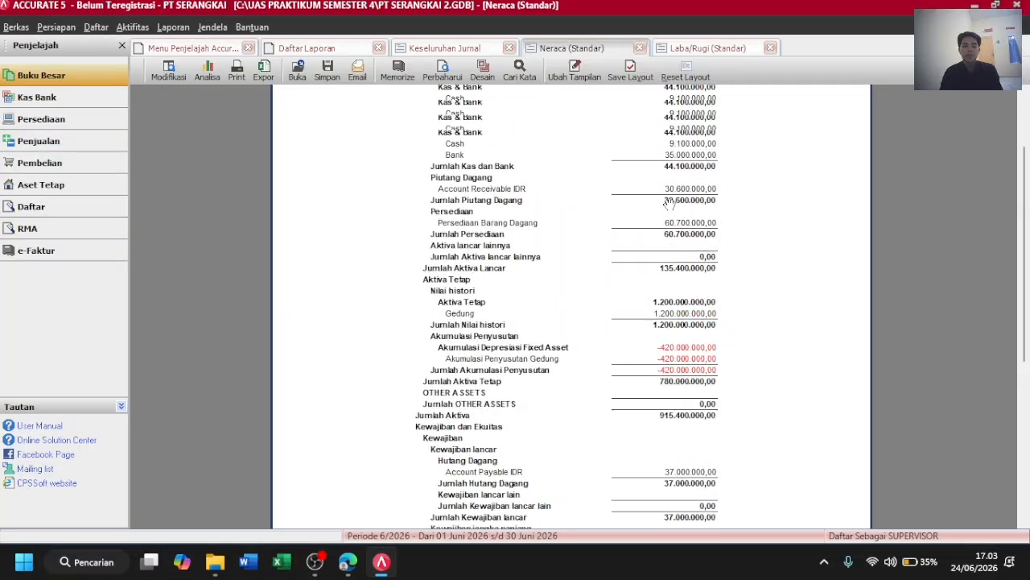
scroll(652, 205, "up", 3)
scroll(637, 207, "down", 3)
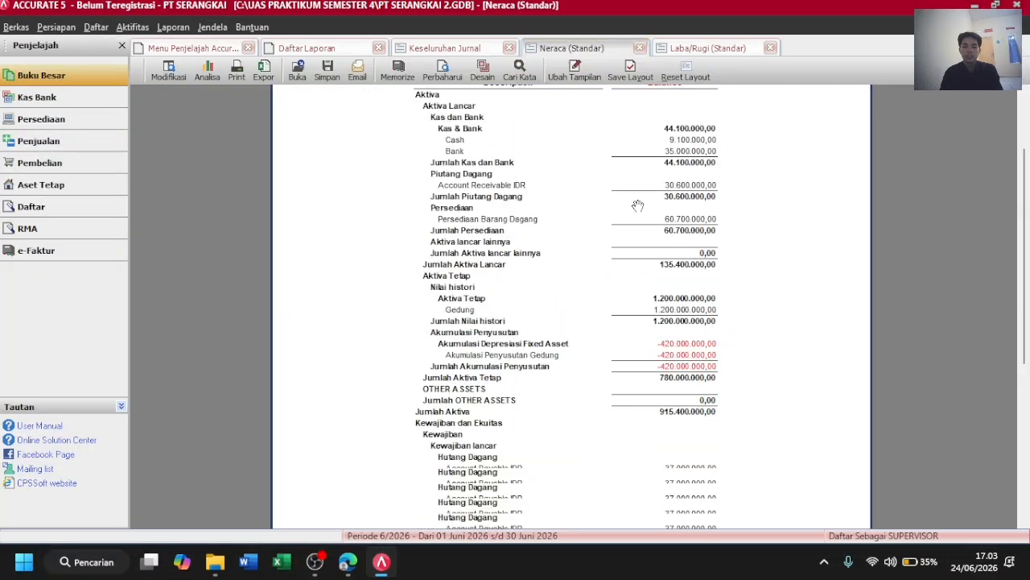
scroll(636, 207, "up", 3)
left_click(685, 49)
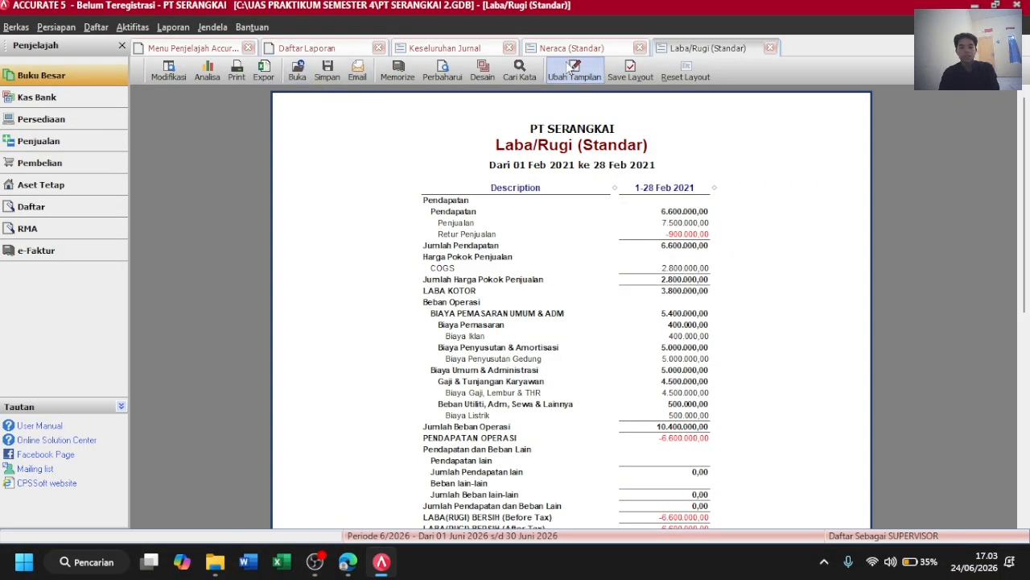
Export all pages of the Laba/Rugi report as a PDF named LAPORAN LABA RUGI PT SERANGKAI in the UAS PRAKTIKUM SEMESTER 4 folder.
left_click(327, 71)
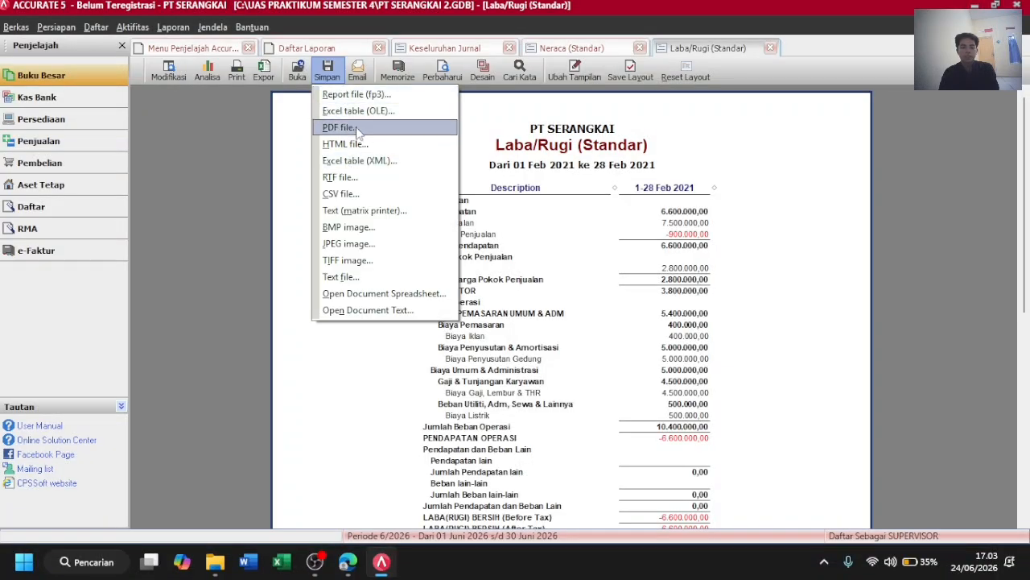
left_click(277, 174)
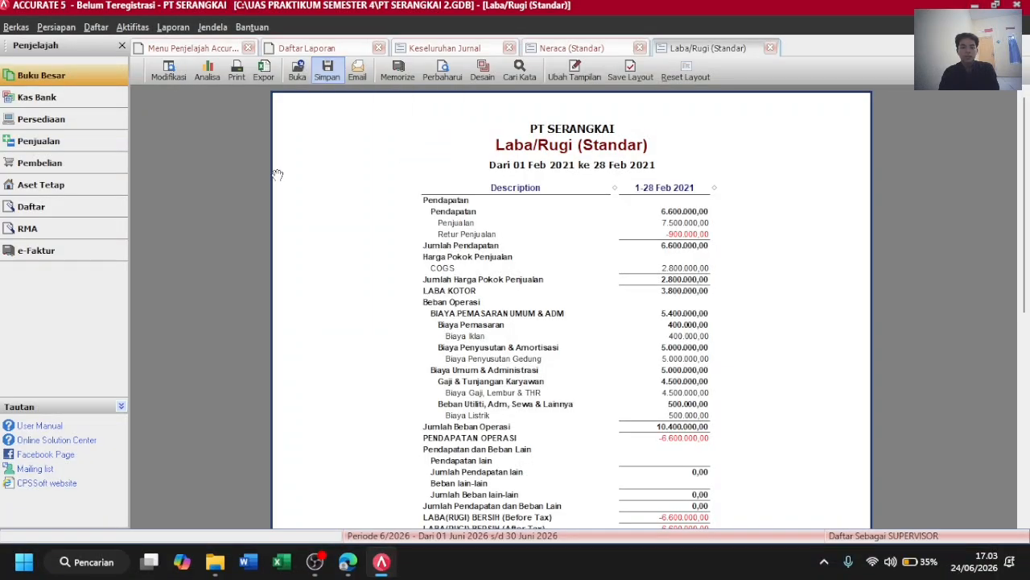
left_click(331, 76)
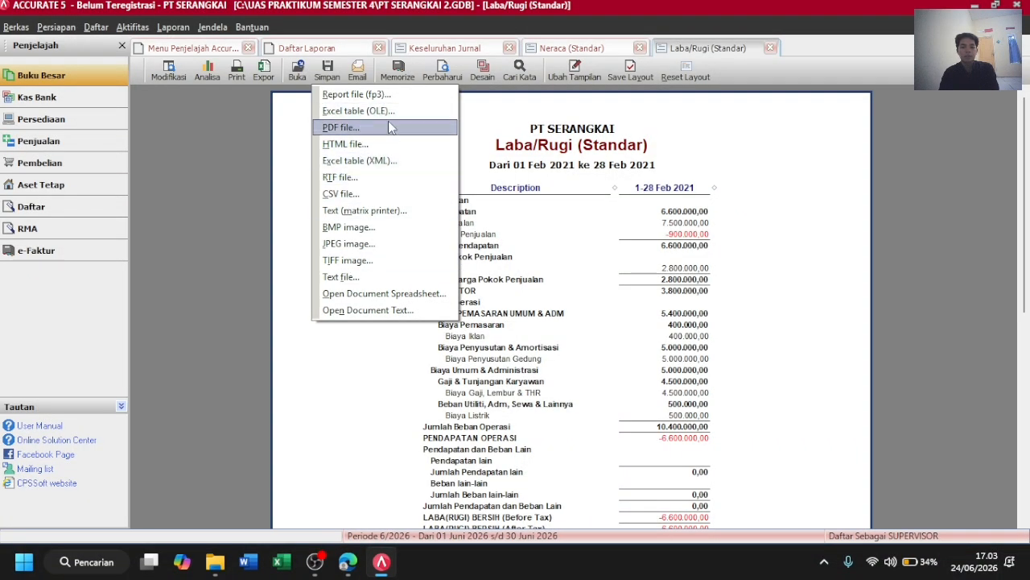
left_click(341, 128)
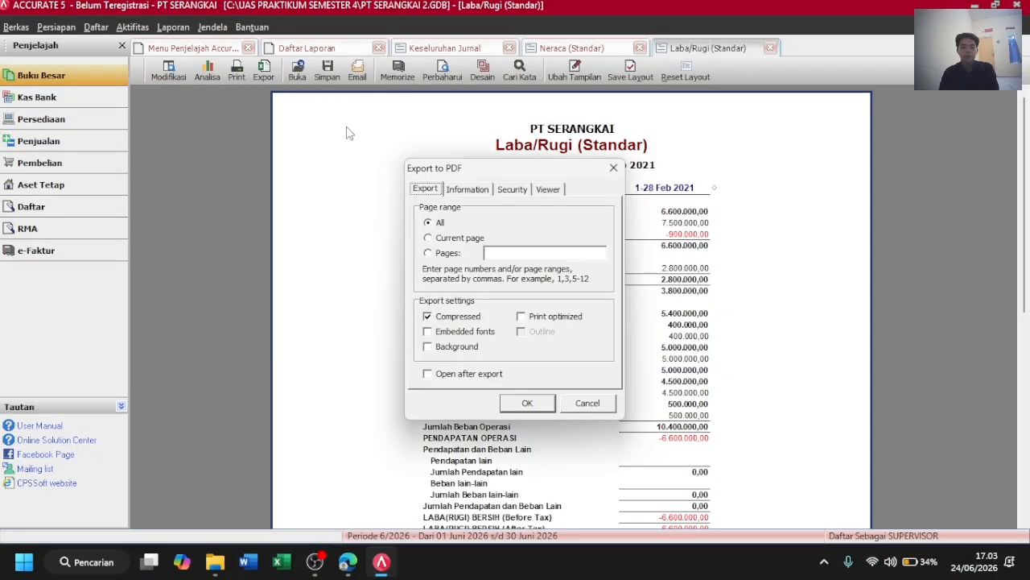
left_click(527, 402)
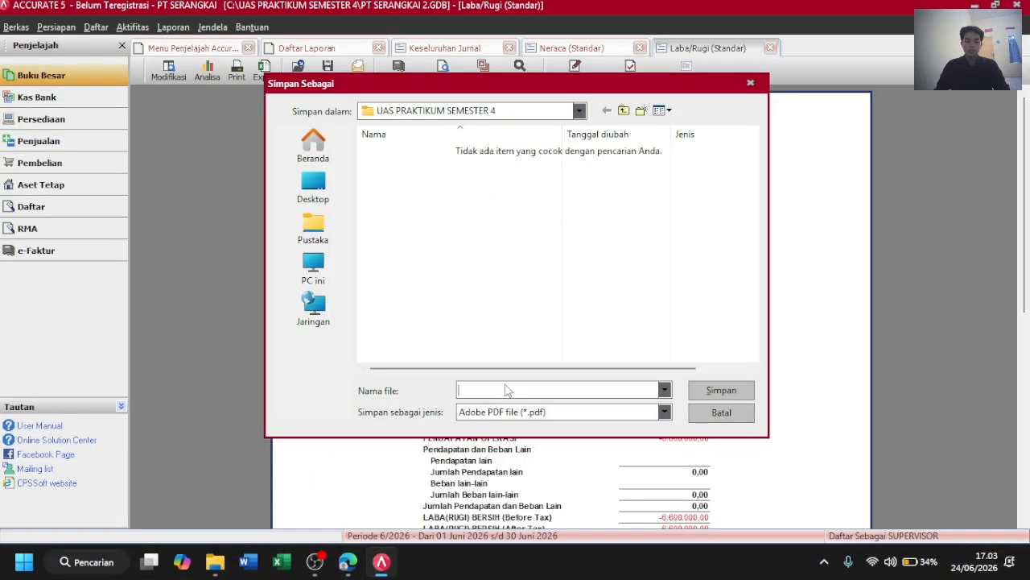
type("APORAN LABA RUGI PT SERANGKAI")
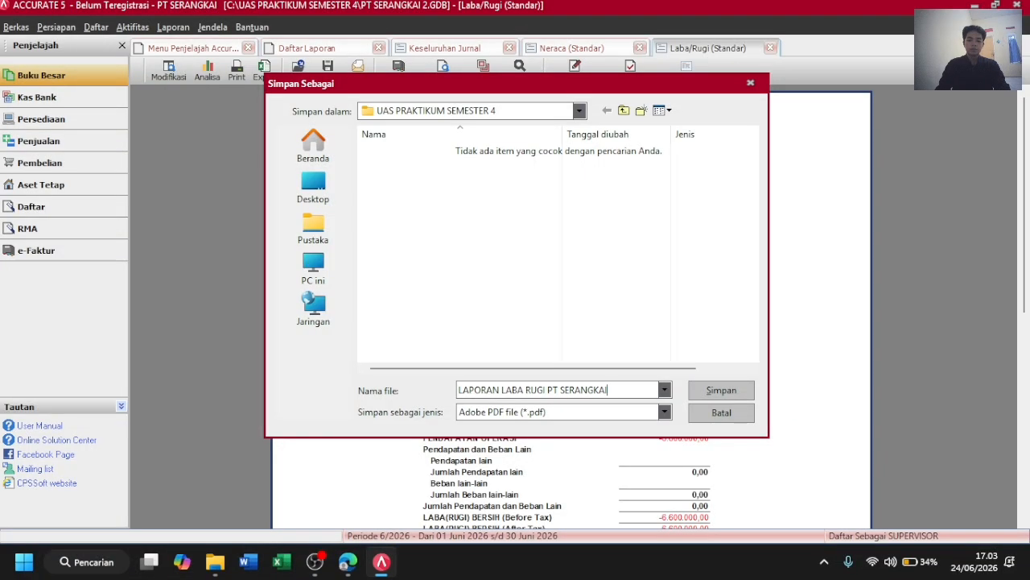
key("Return")
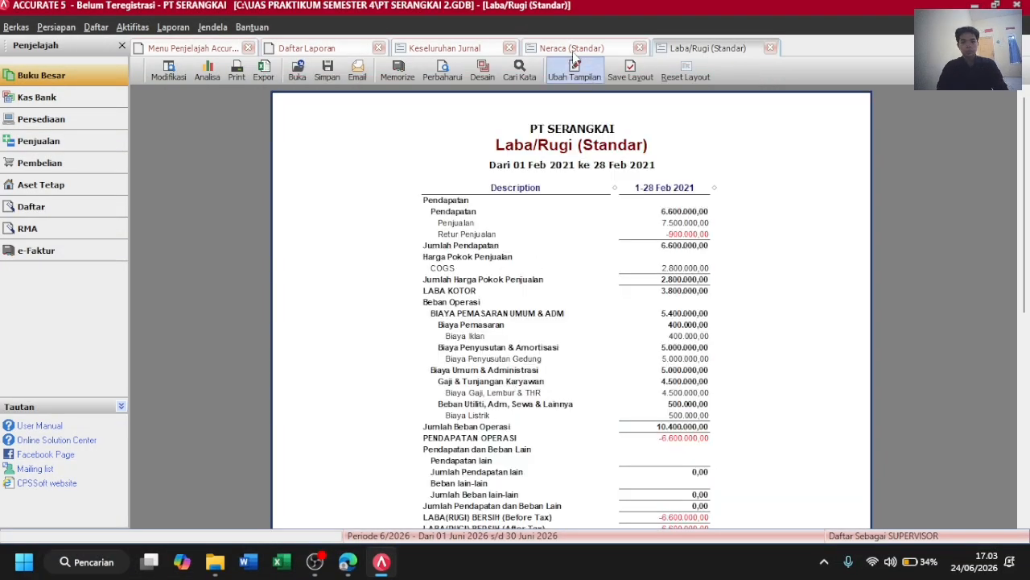
Export the Neraca (Standar) report as a PDF named LAPORAN NERACA PT SERANGKAI in the same folder.
left_click(564, 46)
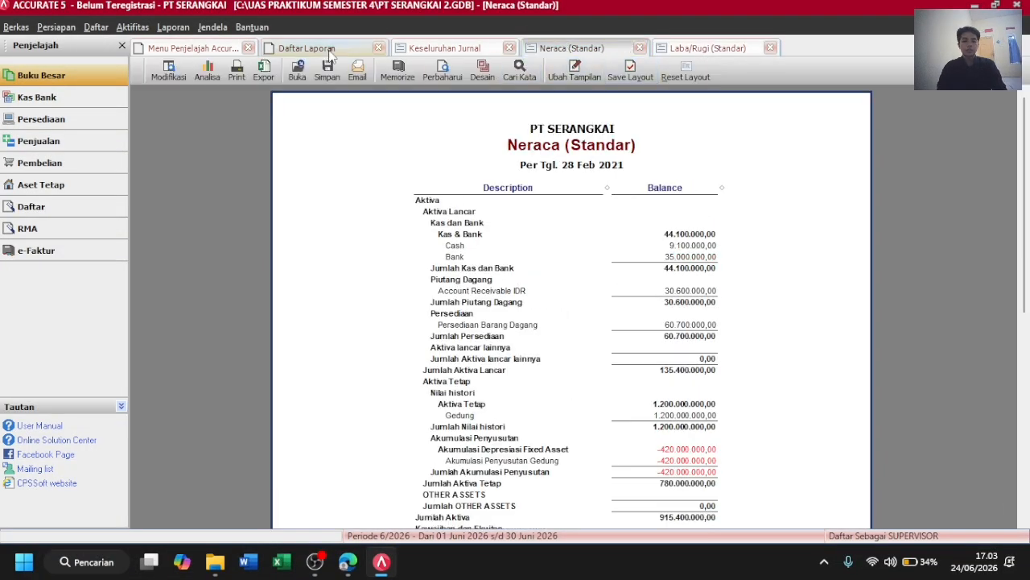
left_click(327, 71)
left_click(342, 127)
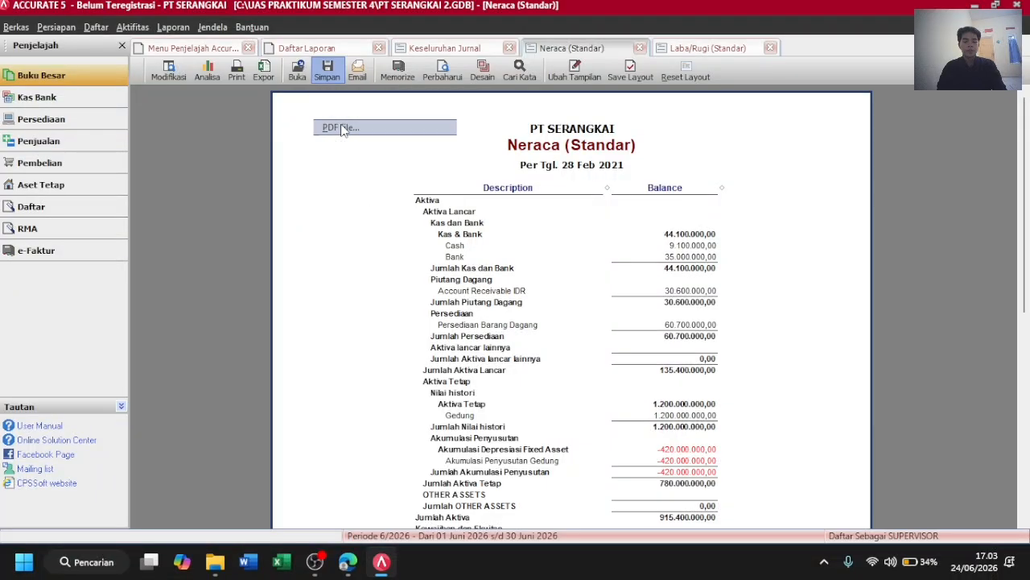
left_click(527, 402)
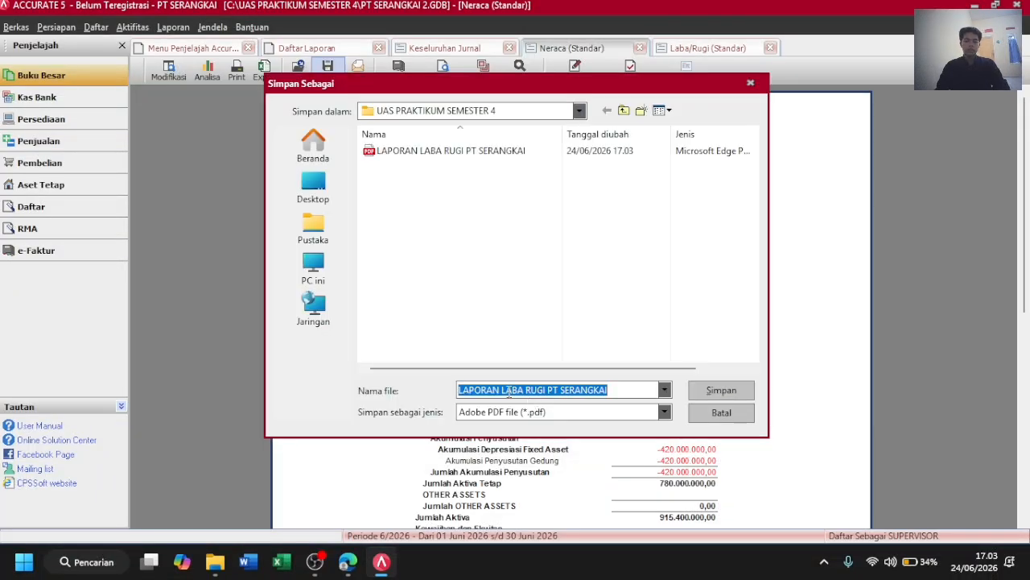
type("LAPORAN NERAC")
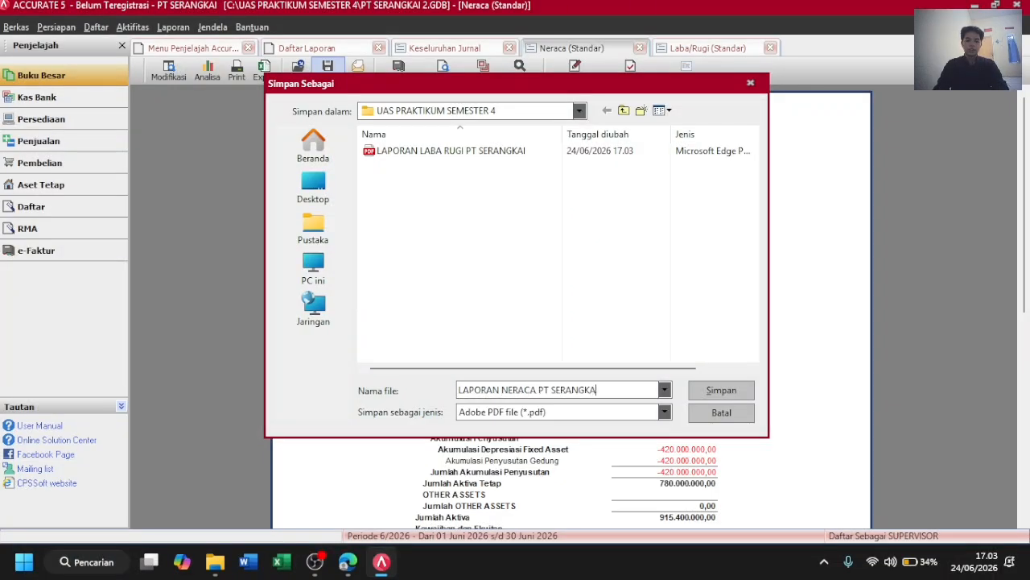
type("A PT SERANGKA")
key("Return")
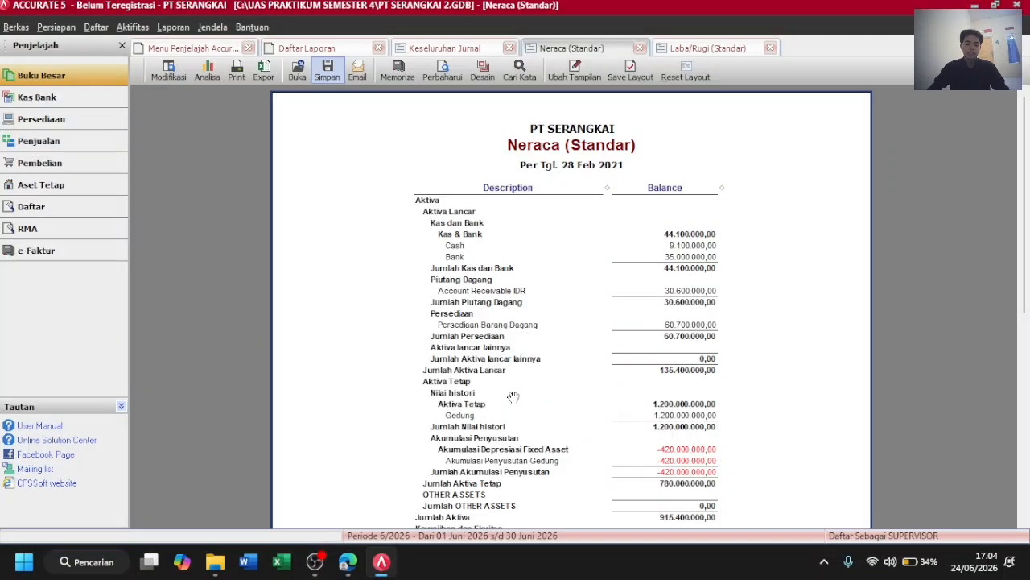
Check the exercise PDF through its last page for remaining tasks, and return to the Buku Besar overview in Accurate 5.
key("alt+Tab")
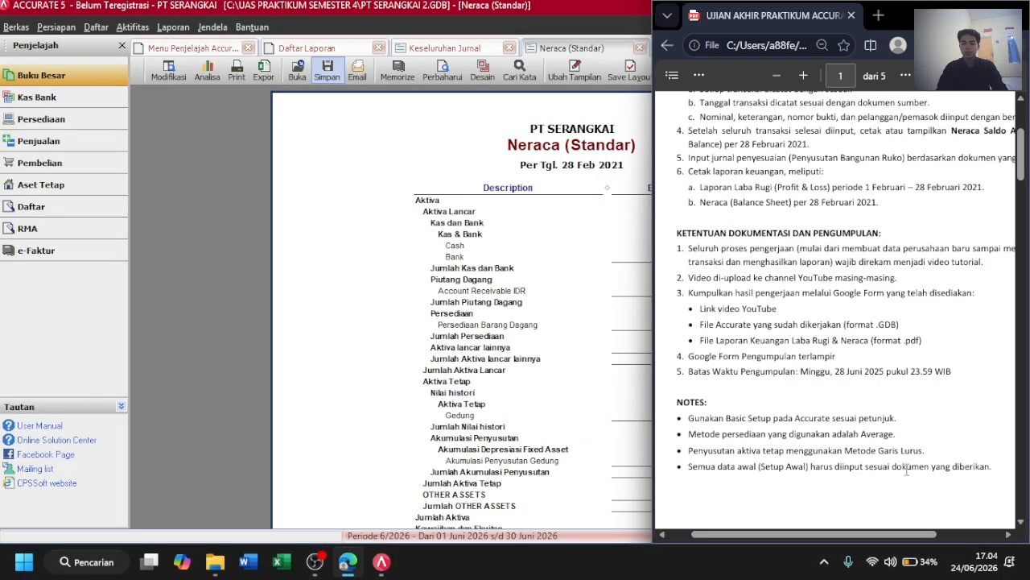
scroll(908, 471, "down", 15)
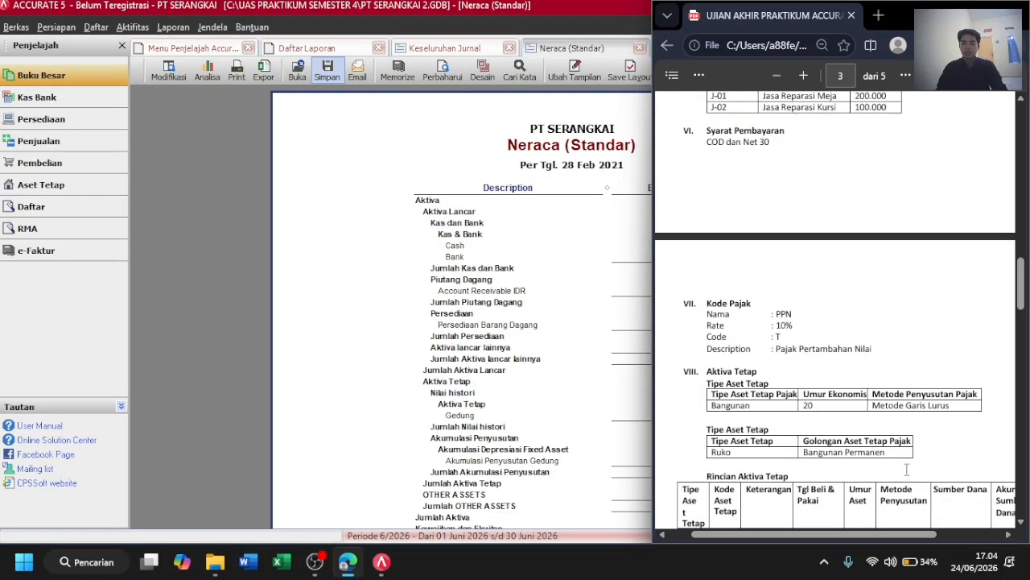
scroll(795, 279, "down", 5)
scroll(795, 280, "down", 3)
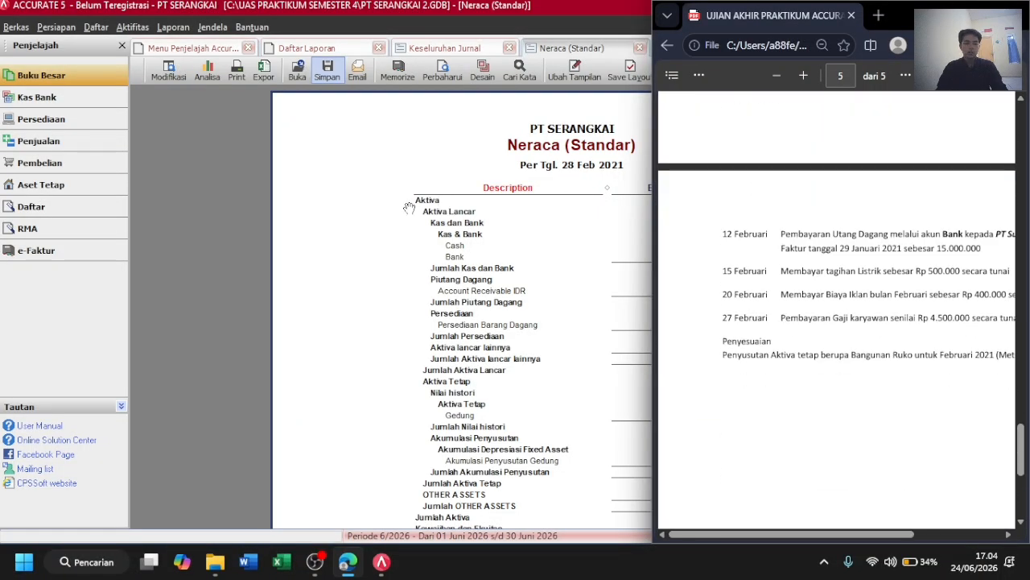
left_click(409, 207)
left_click(86, 87)
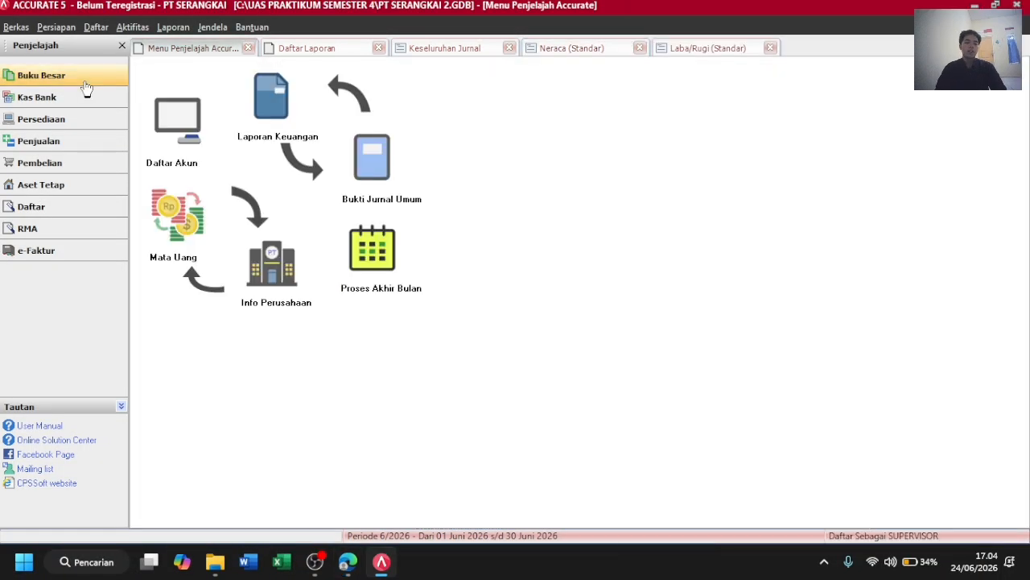